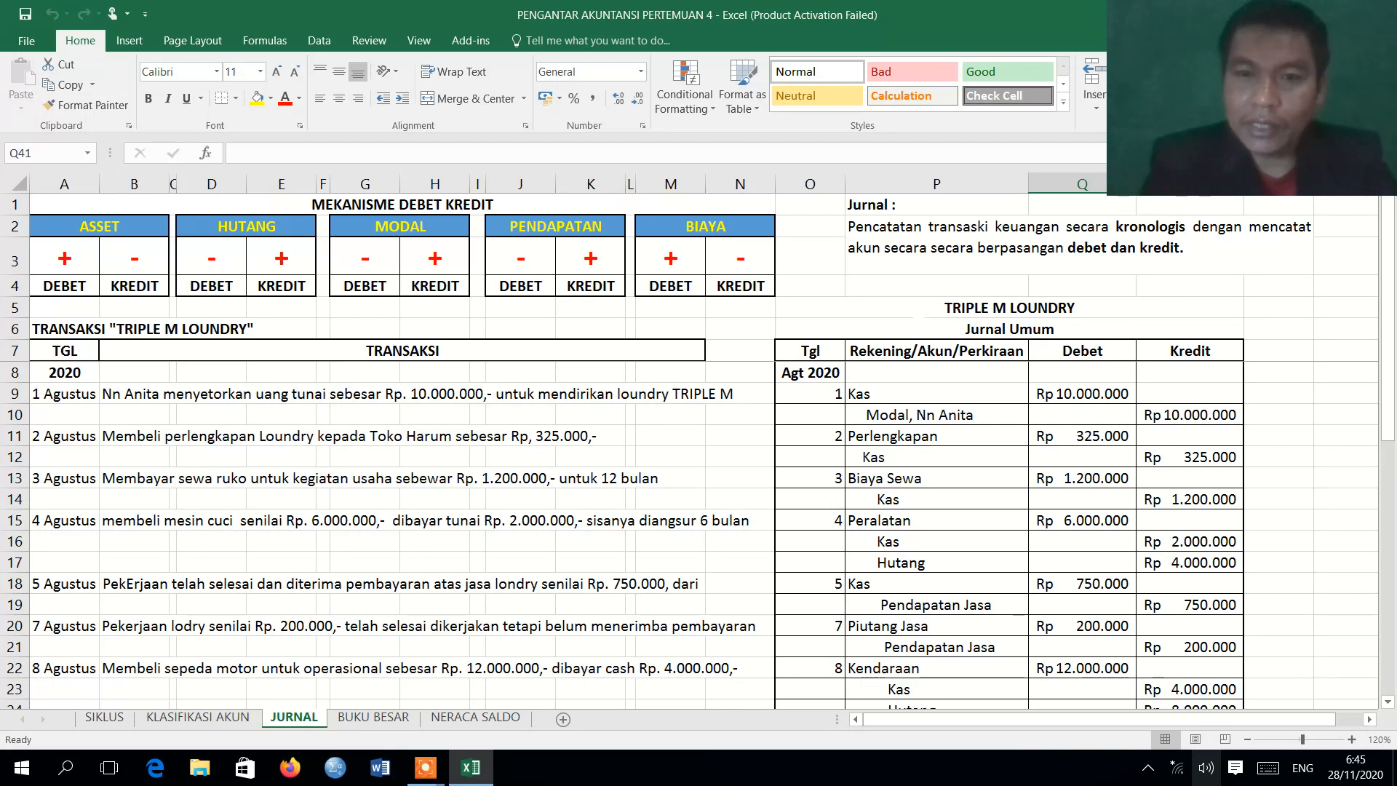
Examine the Jurnal Umum heading and the Kas and Modal rows of the first entry on the JURNAL sheet.
left_click_drag(909, 302, 964, 336)
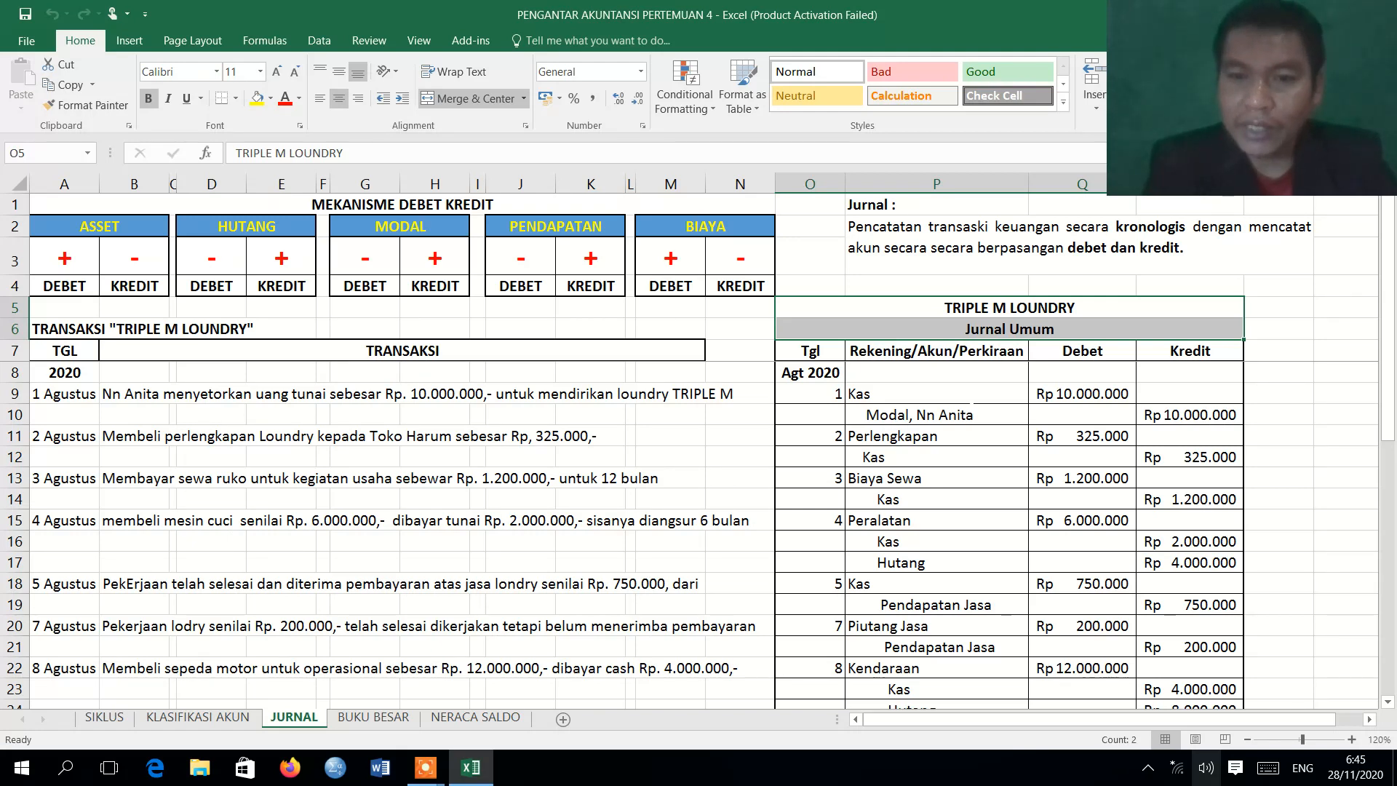
left_click(961, 414)
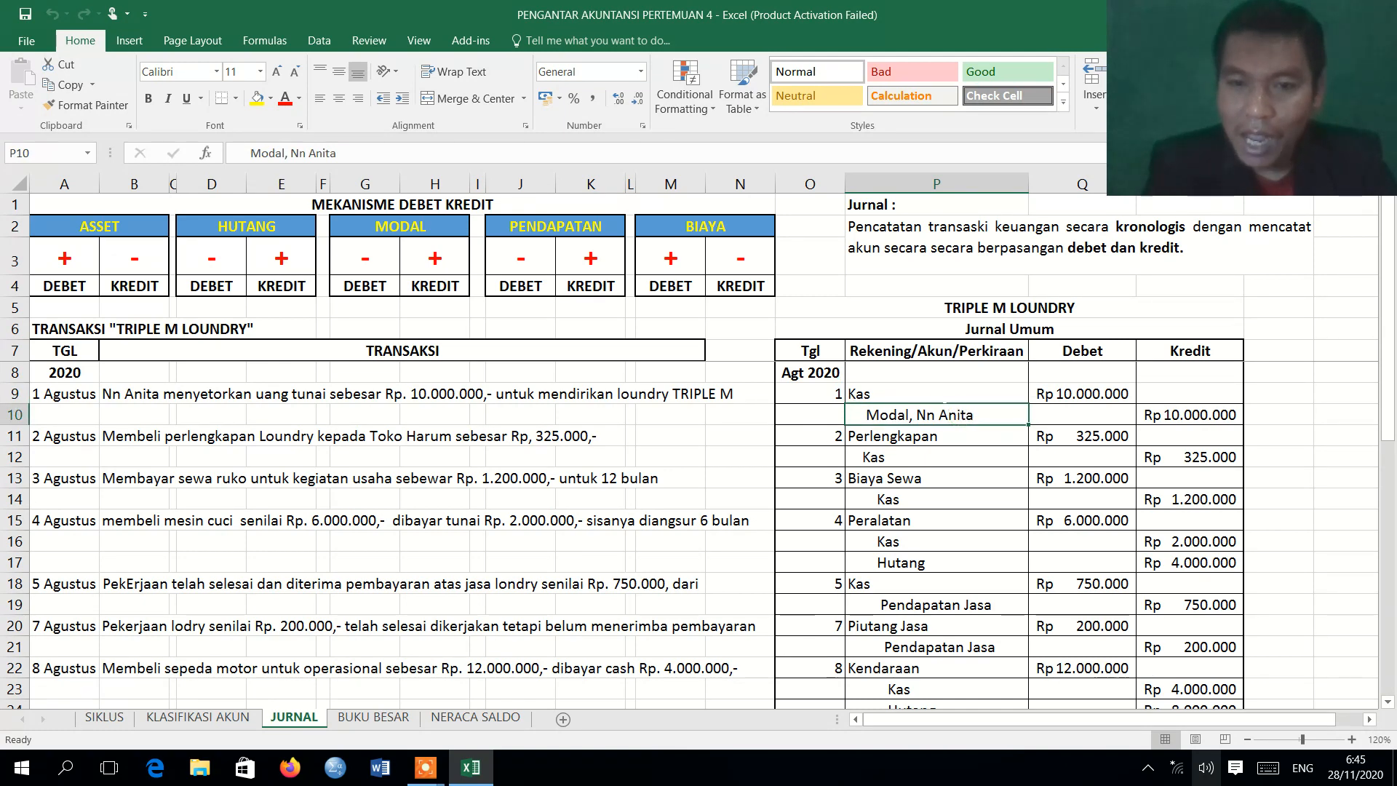
left_click(938, 391)
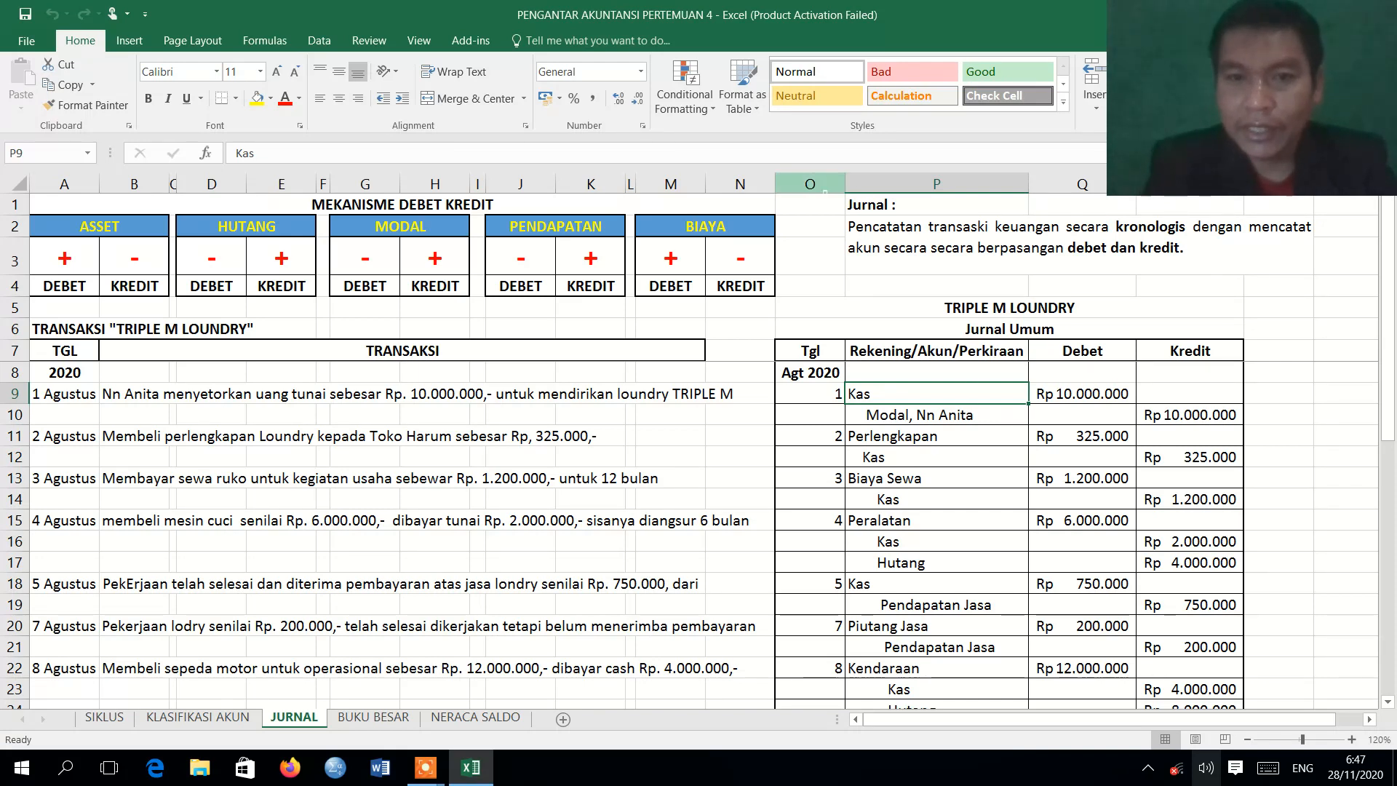
left_click_drag(810, 182, 1184, 221)
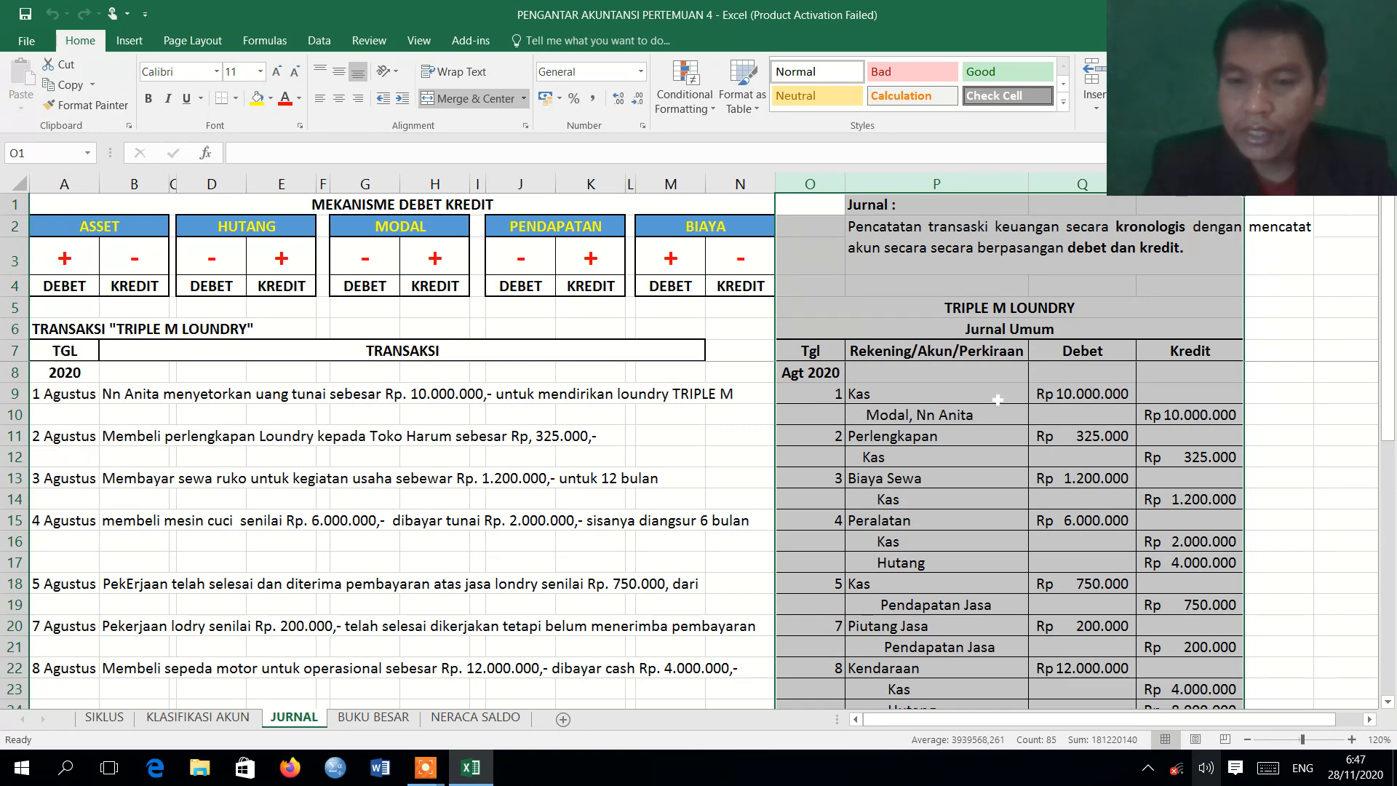
left_click(880, 397)
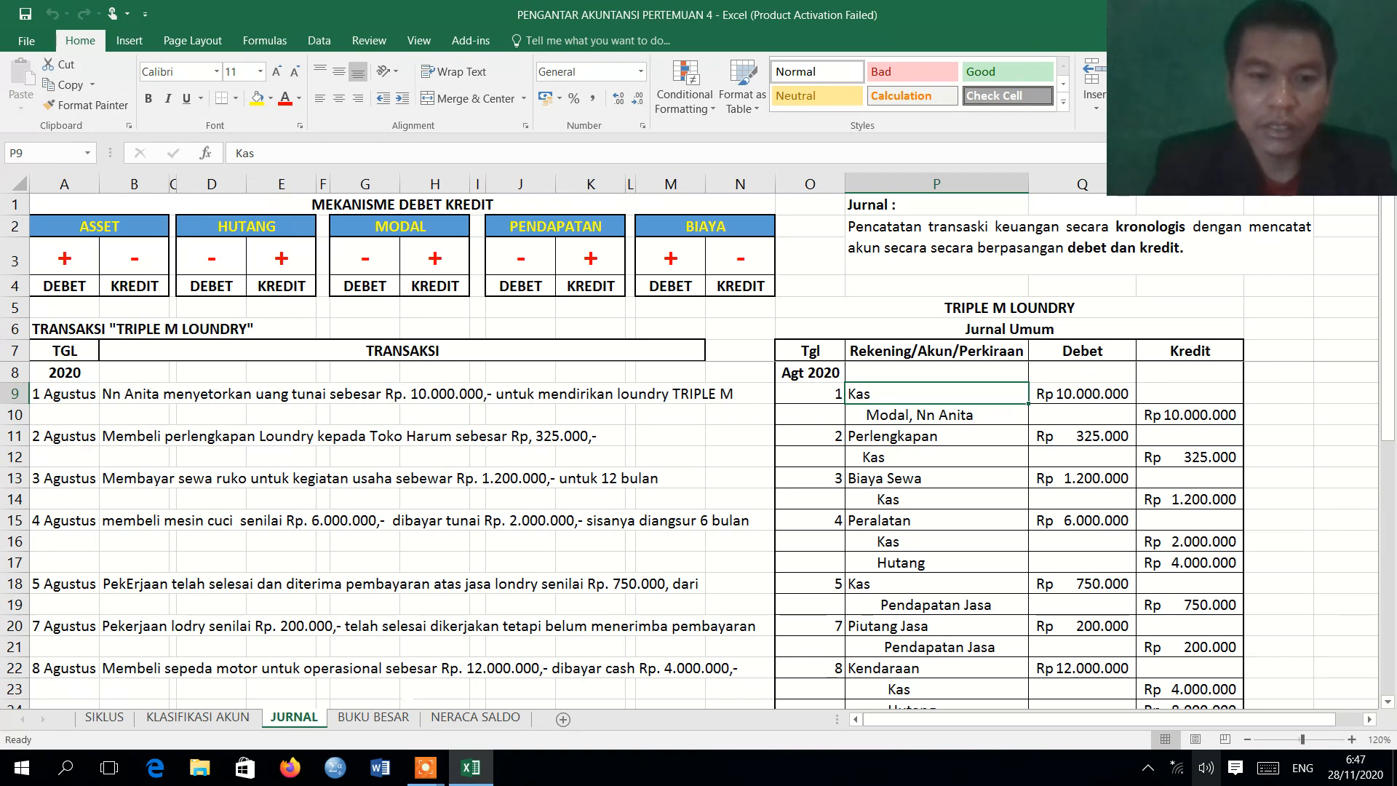
Inspect the Jml and Saldo rows of the KAS account on the BUKU BESAR sheet, including the credit total's formula.
left_click(375, 717)
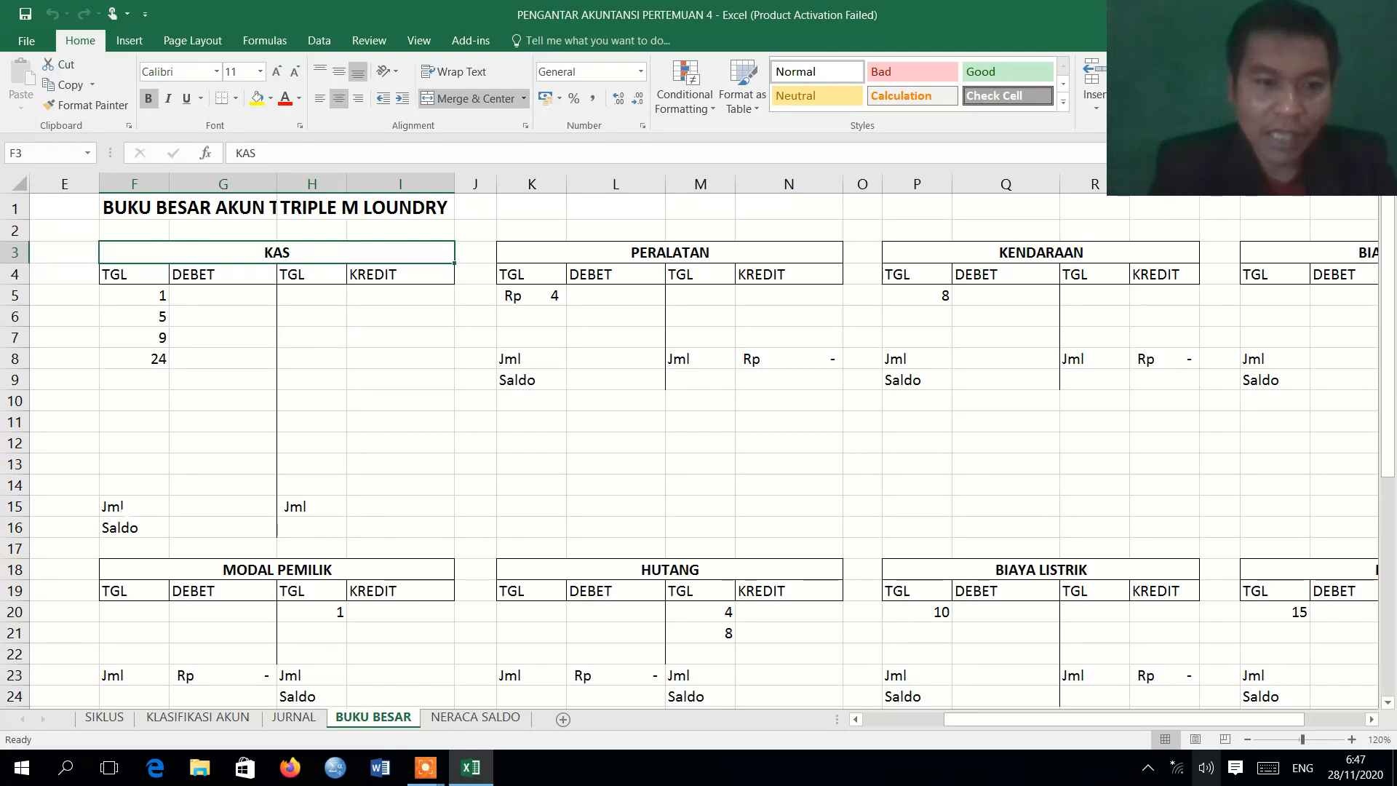
left_click_drag(128, 522, 384, 510)
left_click(384, 509)
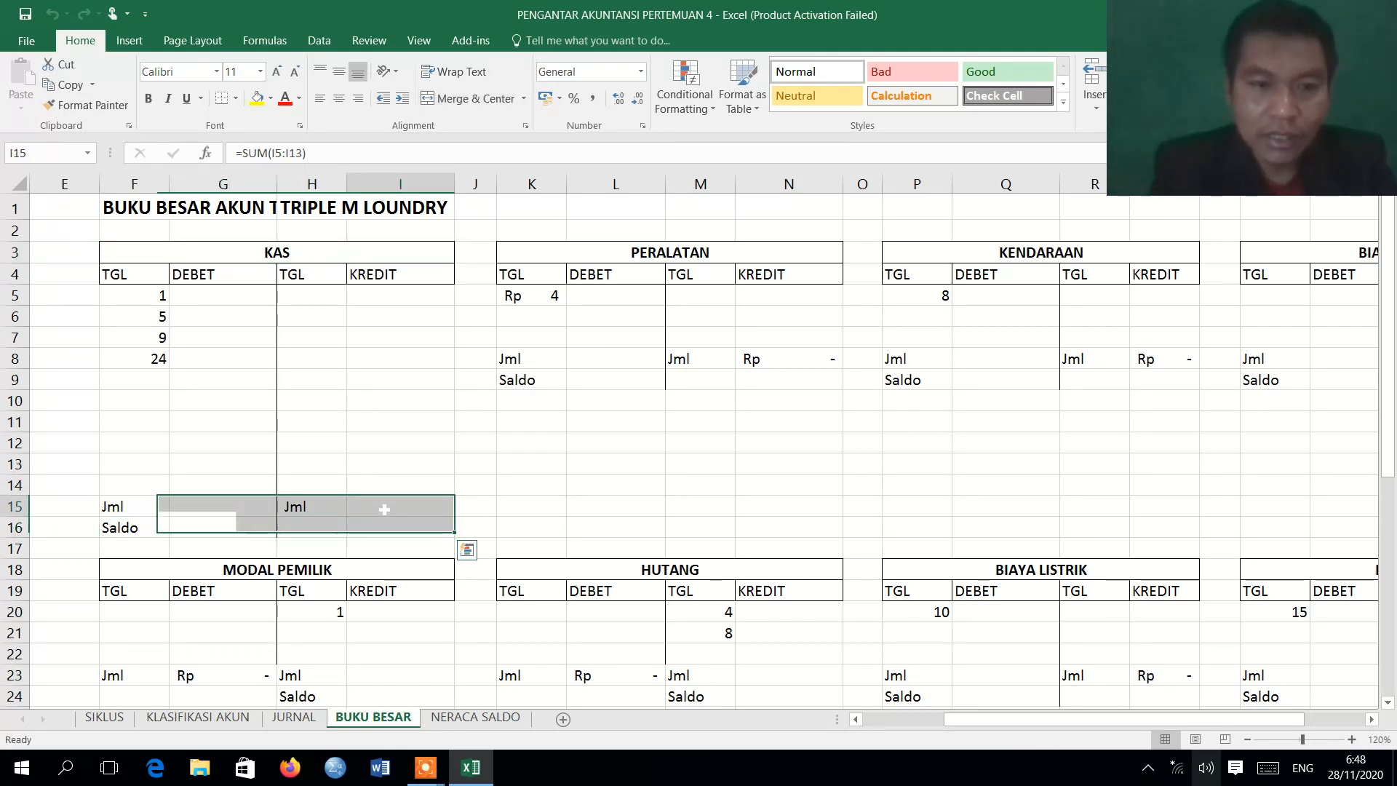
double_click(384, 509)
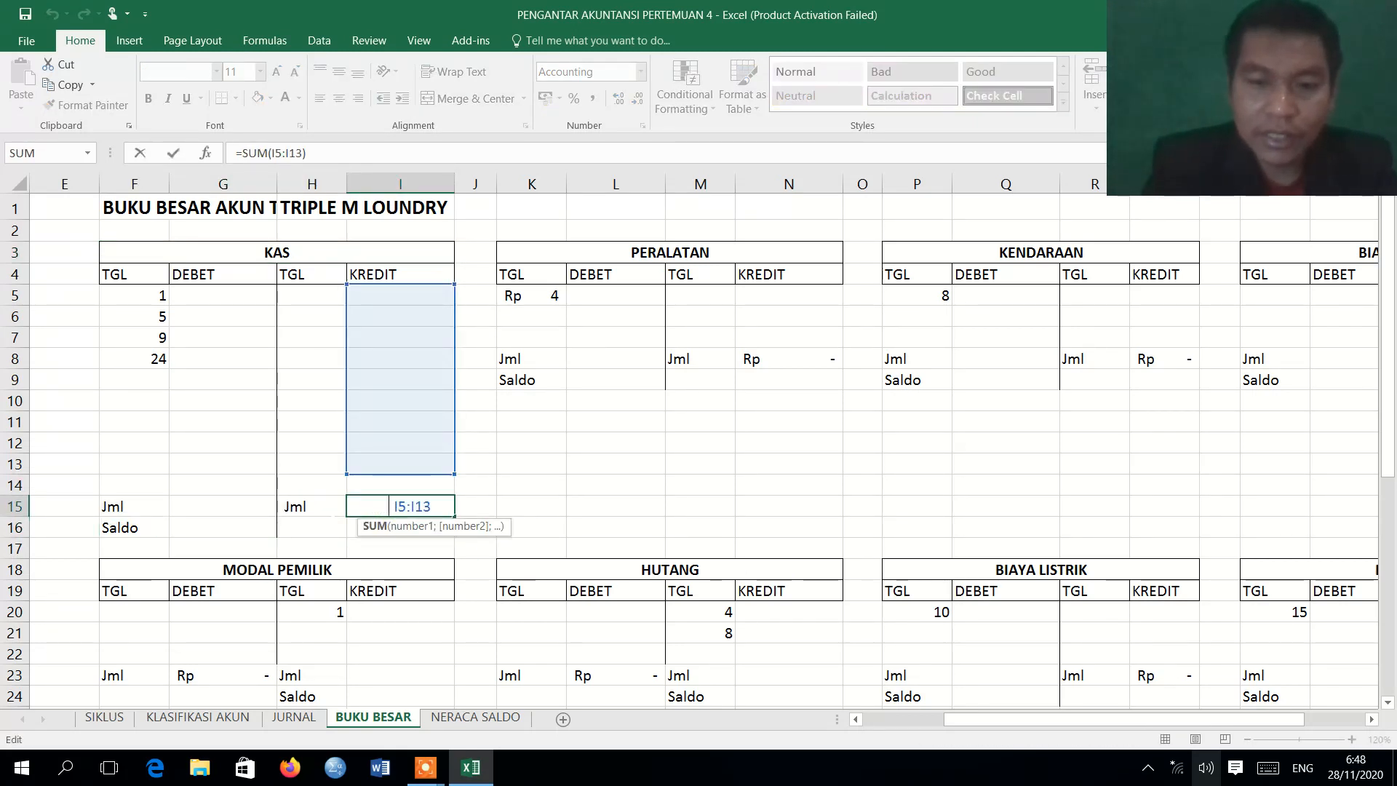
key("Escape")
left_click(16, 507)
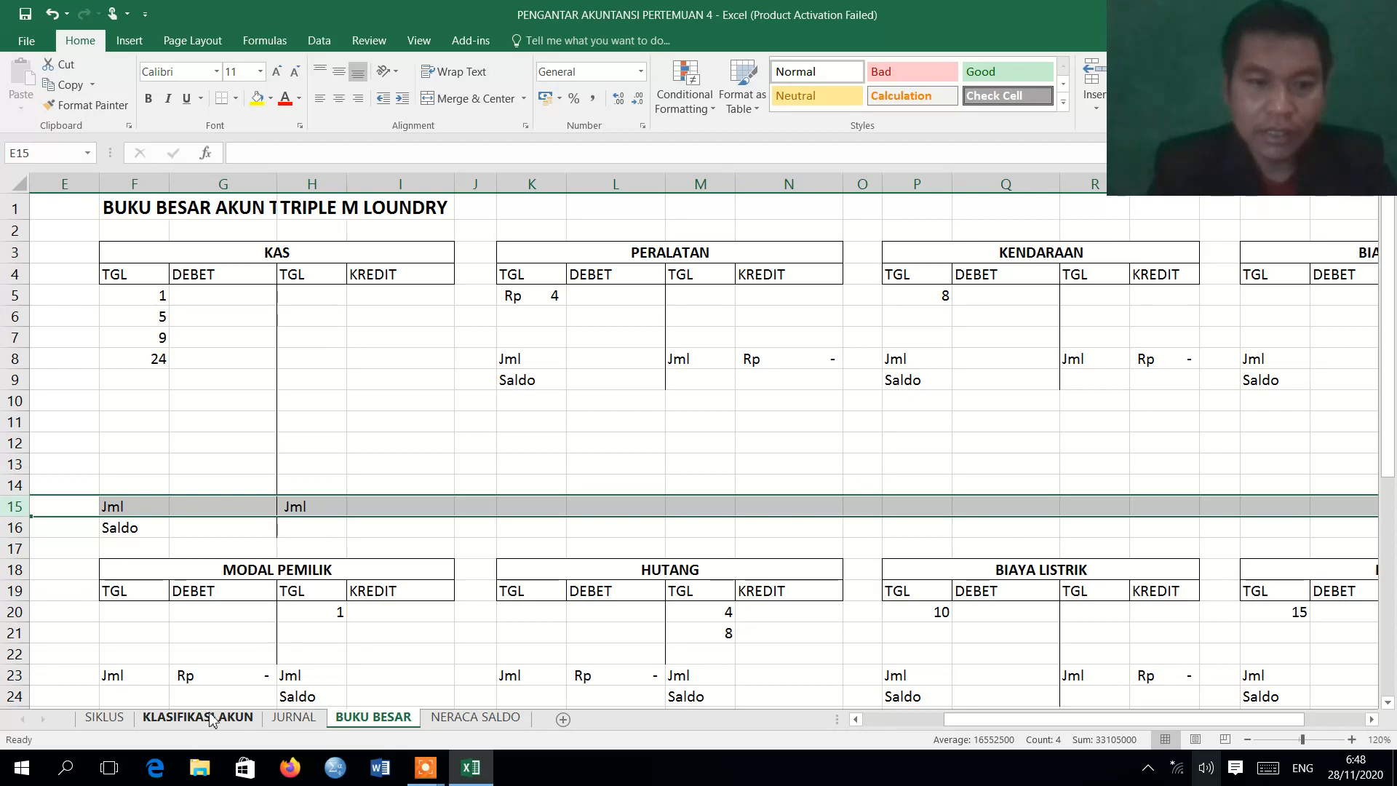
Review the 1 August entry on the JURNAL sheet and set the matching KAS debit row F5:G5 on BUKU BESAR to the Automatic font color.
left_click(294, 717)
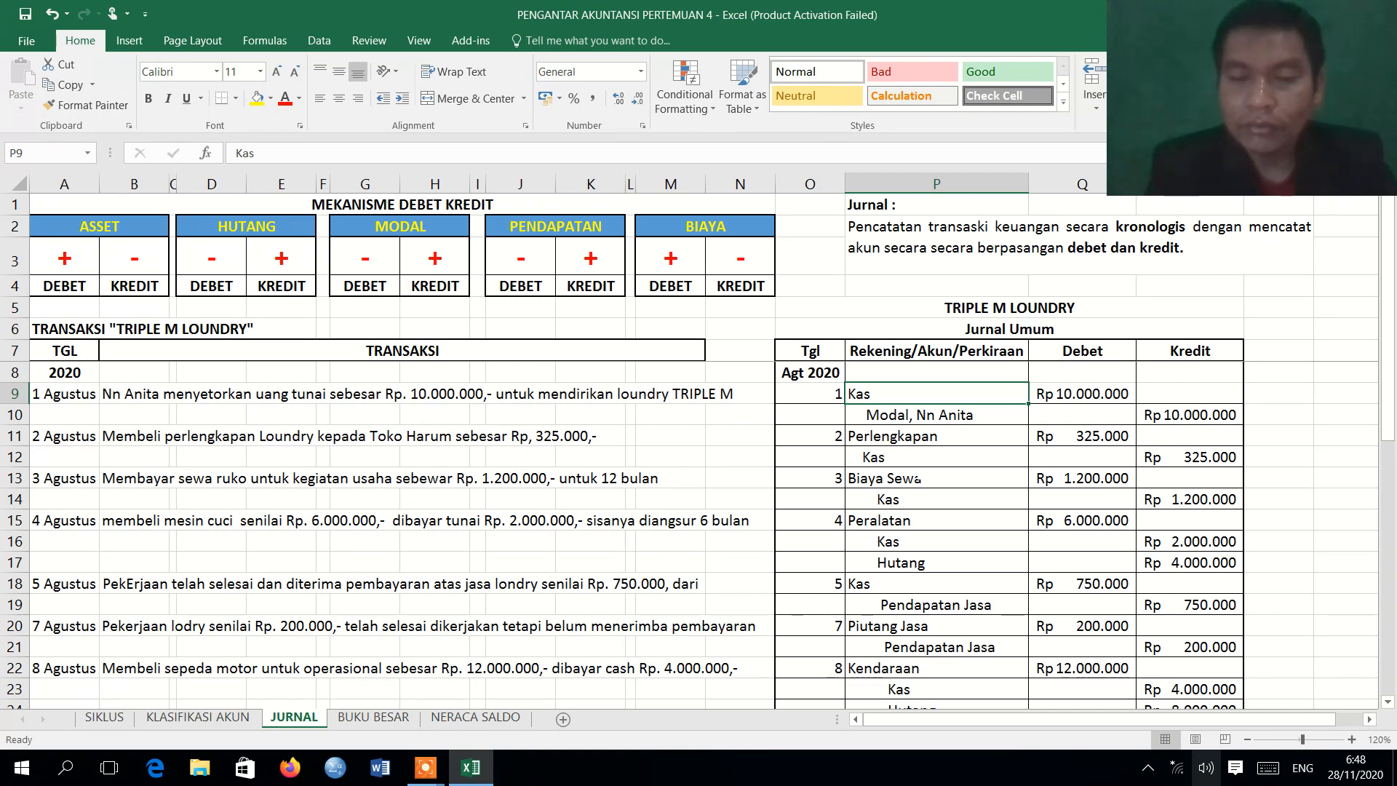
left_click_drag(815, 394, 1048, 423)
left_click_drag(1135, 416, 1164, 417)
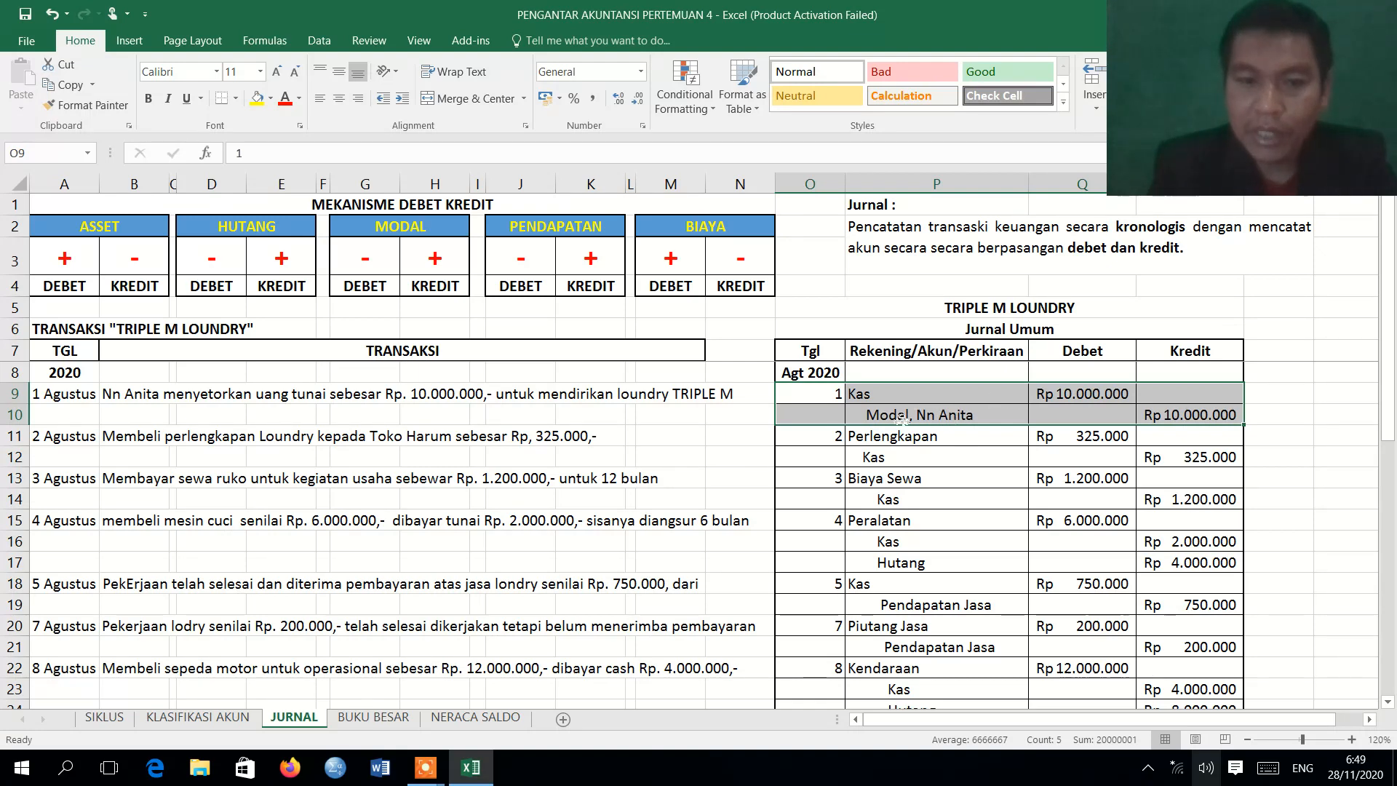
left_click(360, 717)
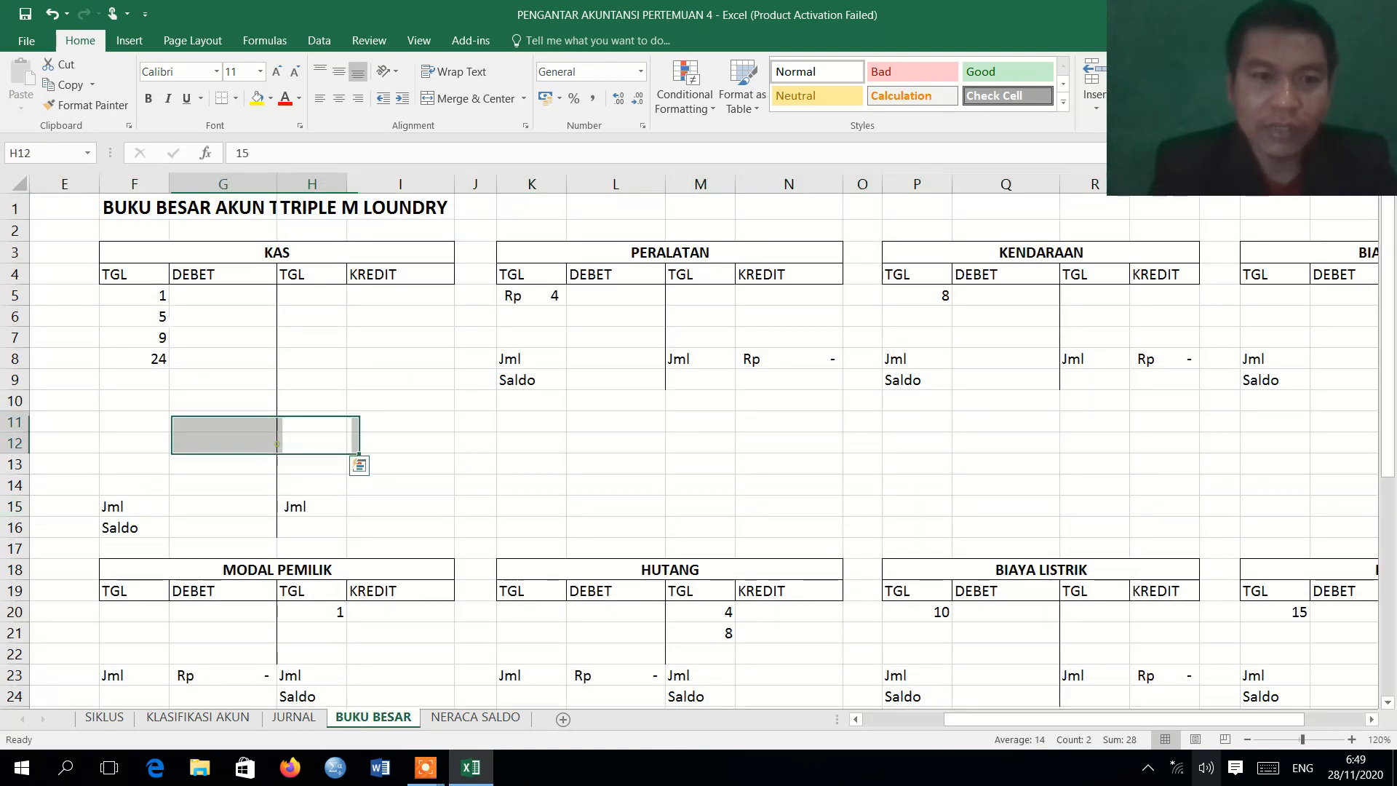
left_click(143, 298)
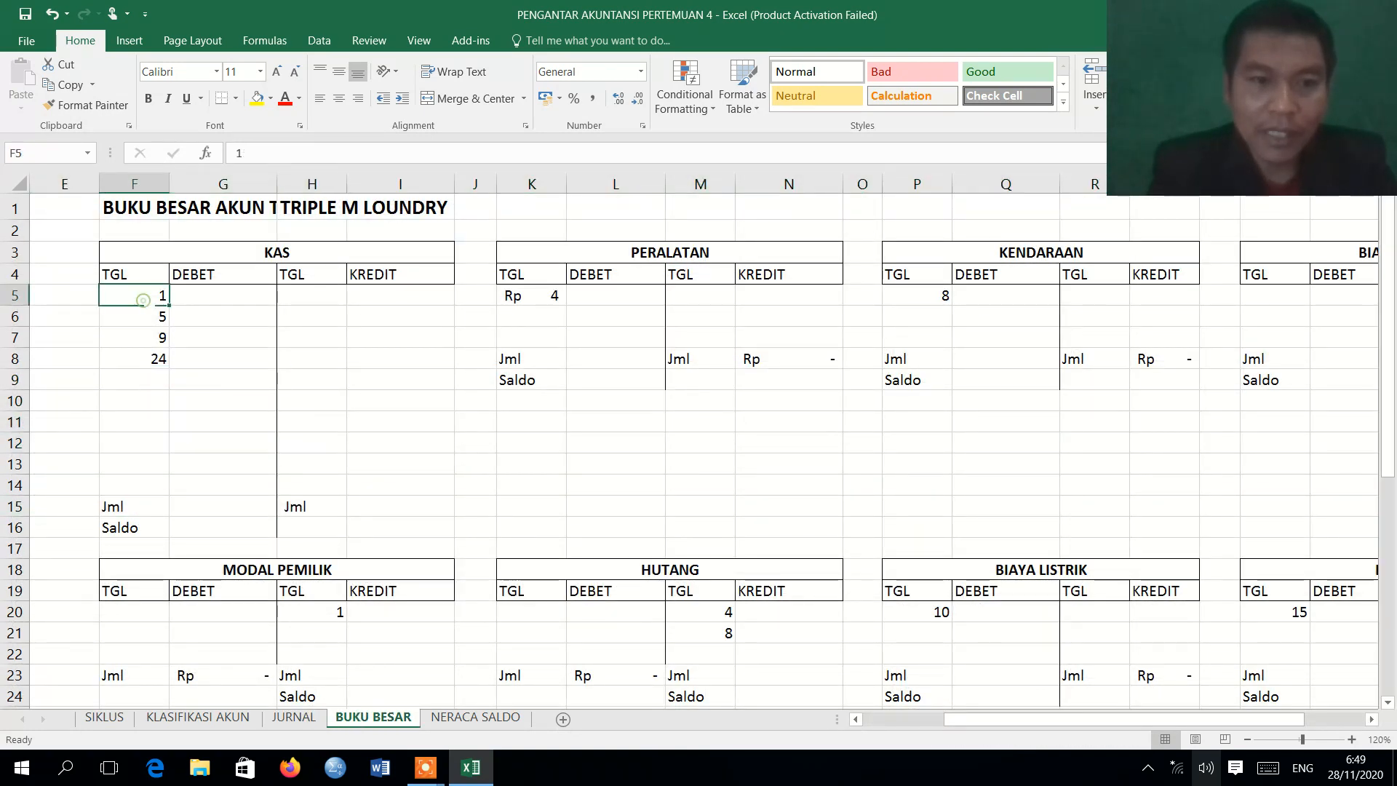
type("1\t10000000")
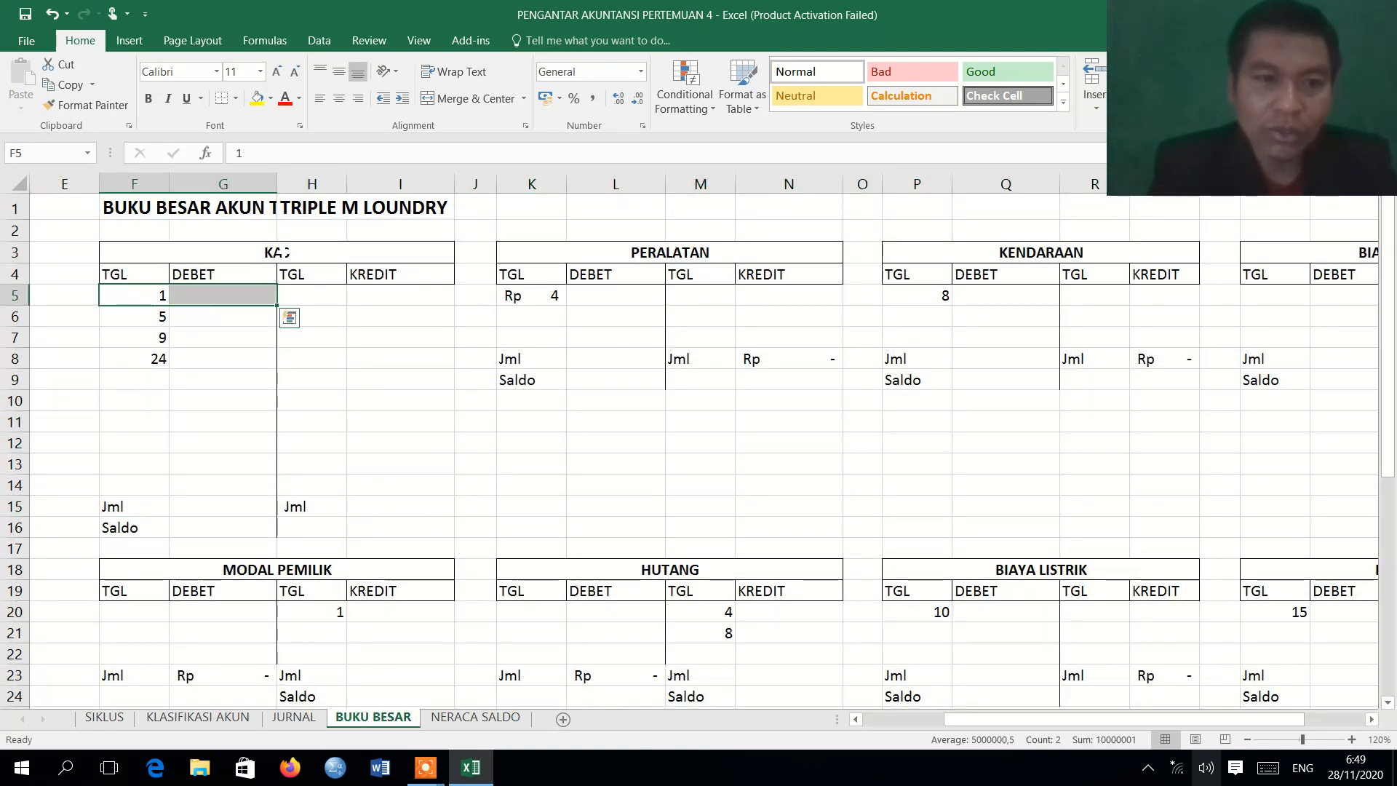
left_click(299, 101)
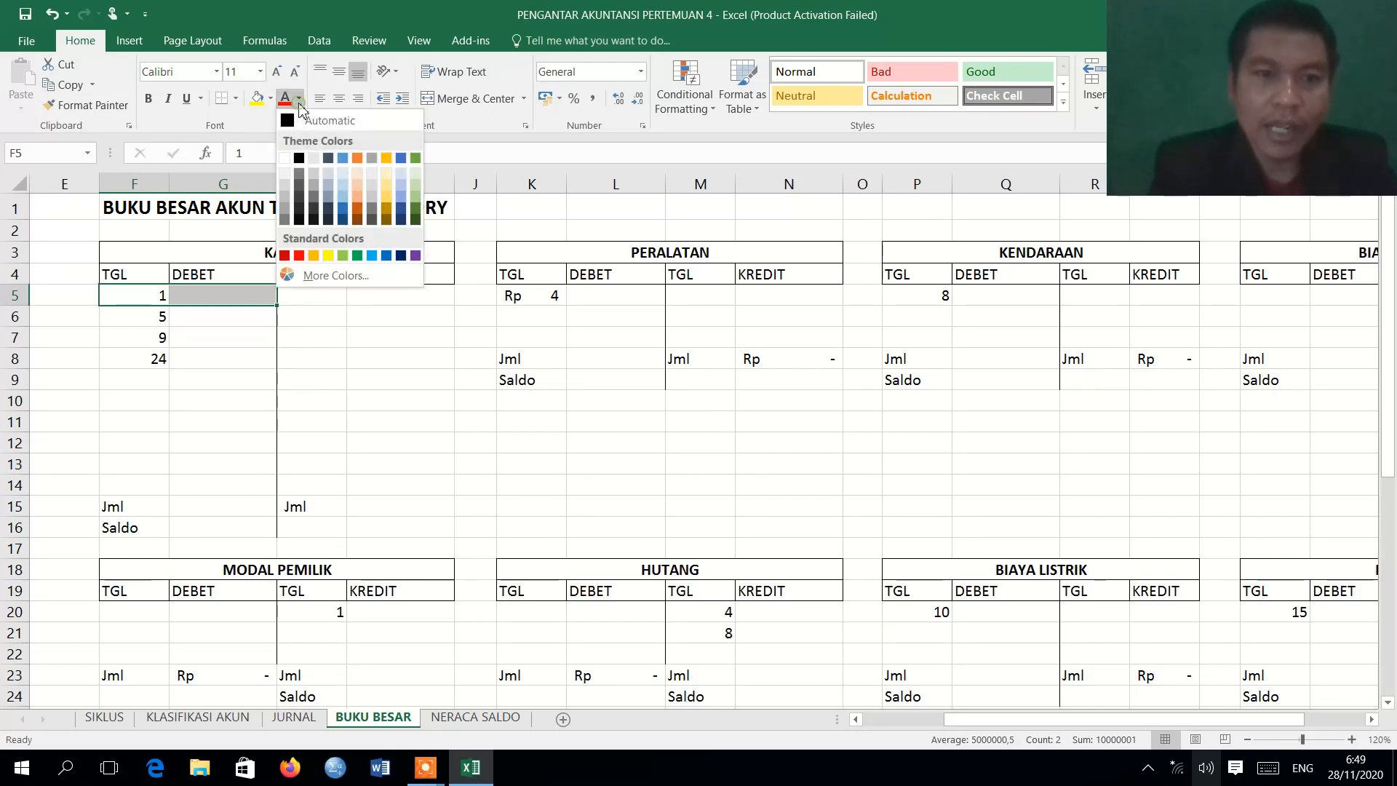
left_click(313, 120)
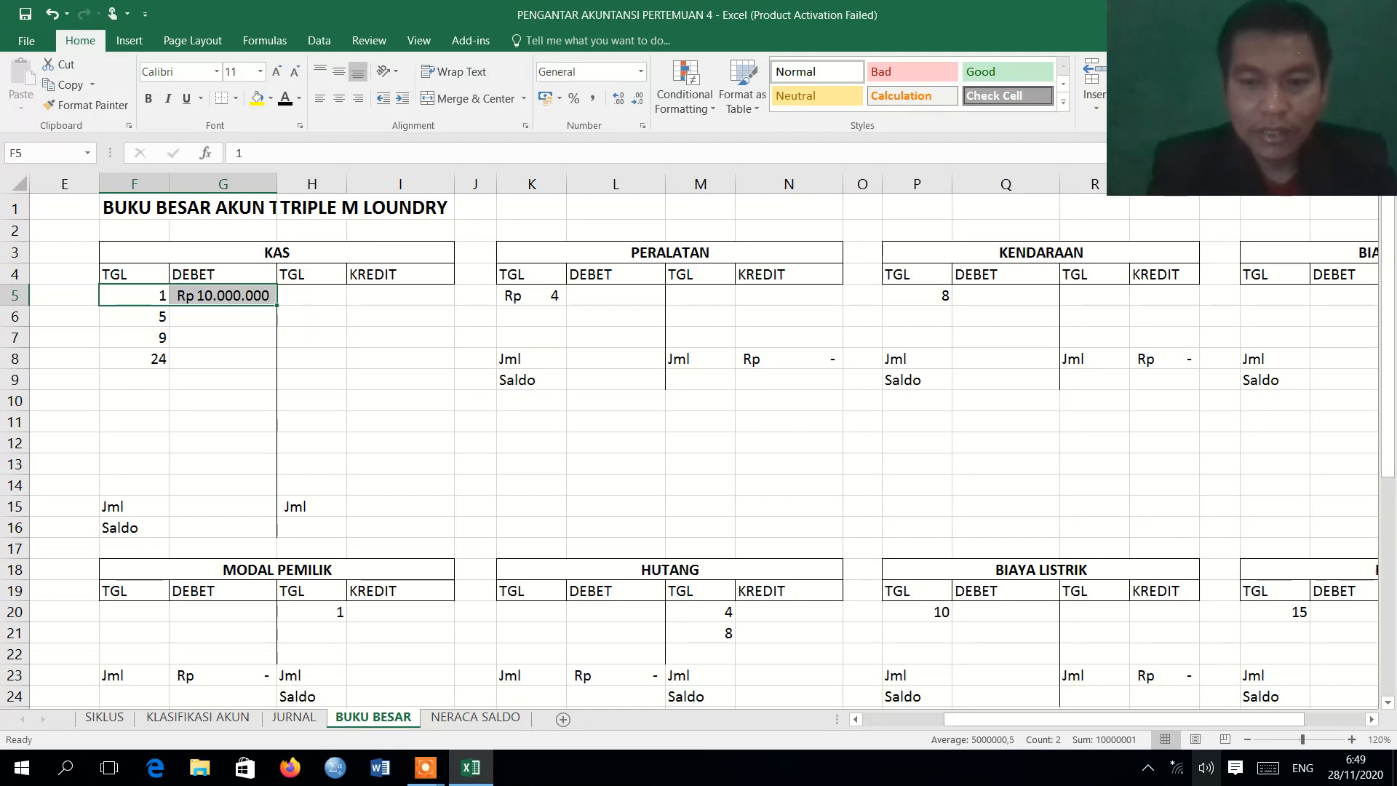
Check the 1 August journal entry again and apply the Automatic font color to the MODAL PEMILIK credit row H20:I20 on BUKU BESAR.
left_click(320, 721)
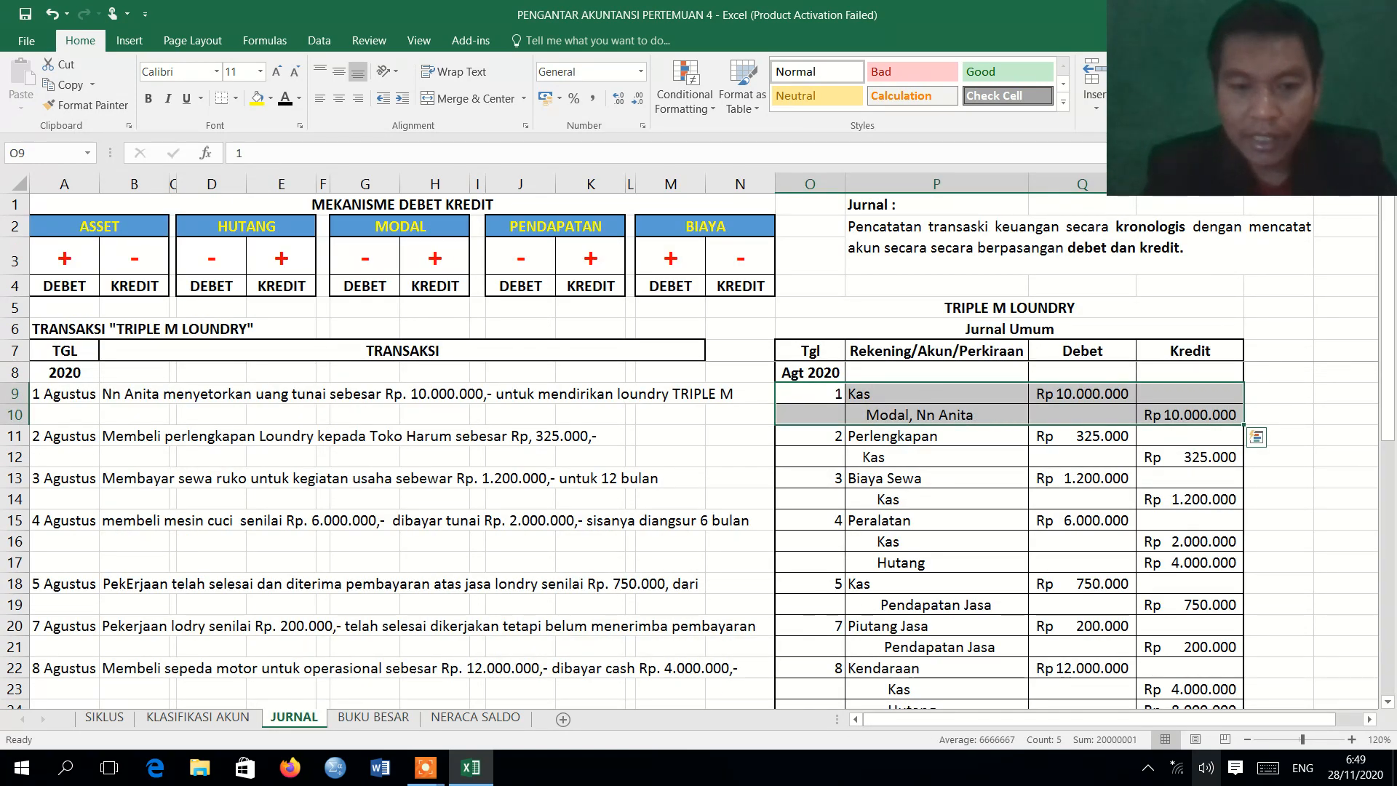
left_click(402, 718)
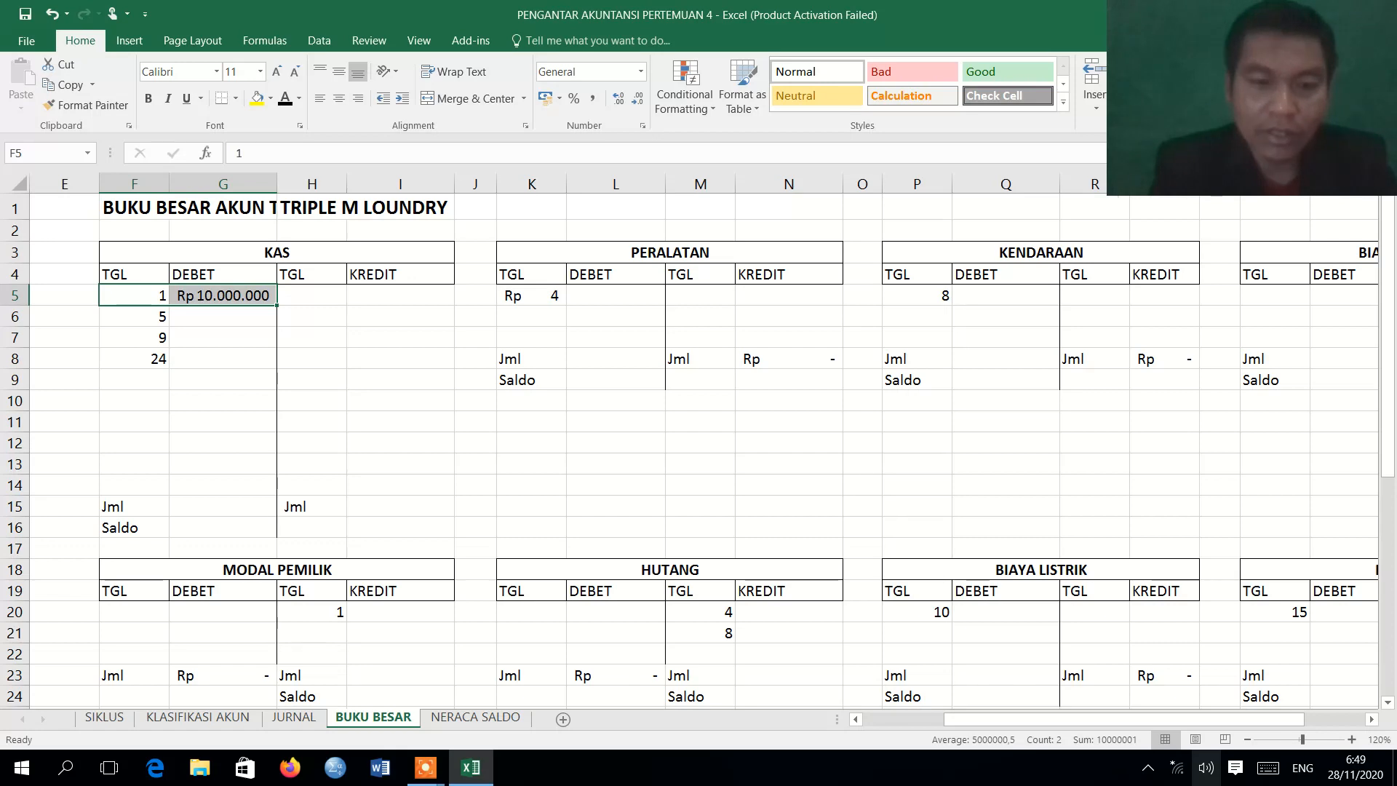
left_click(311, 720)
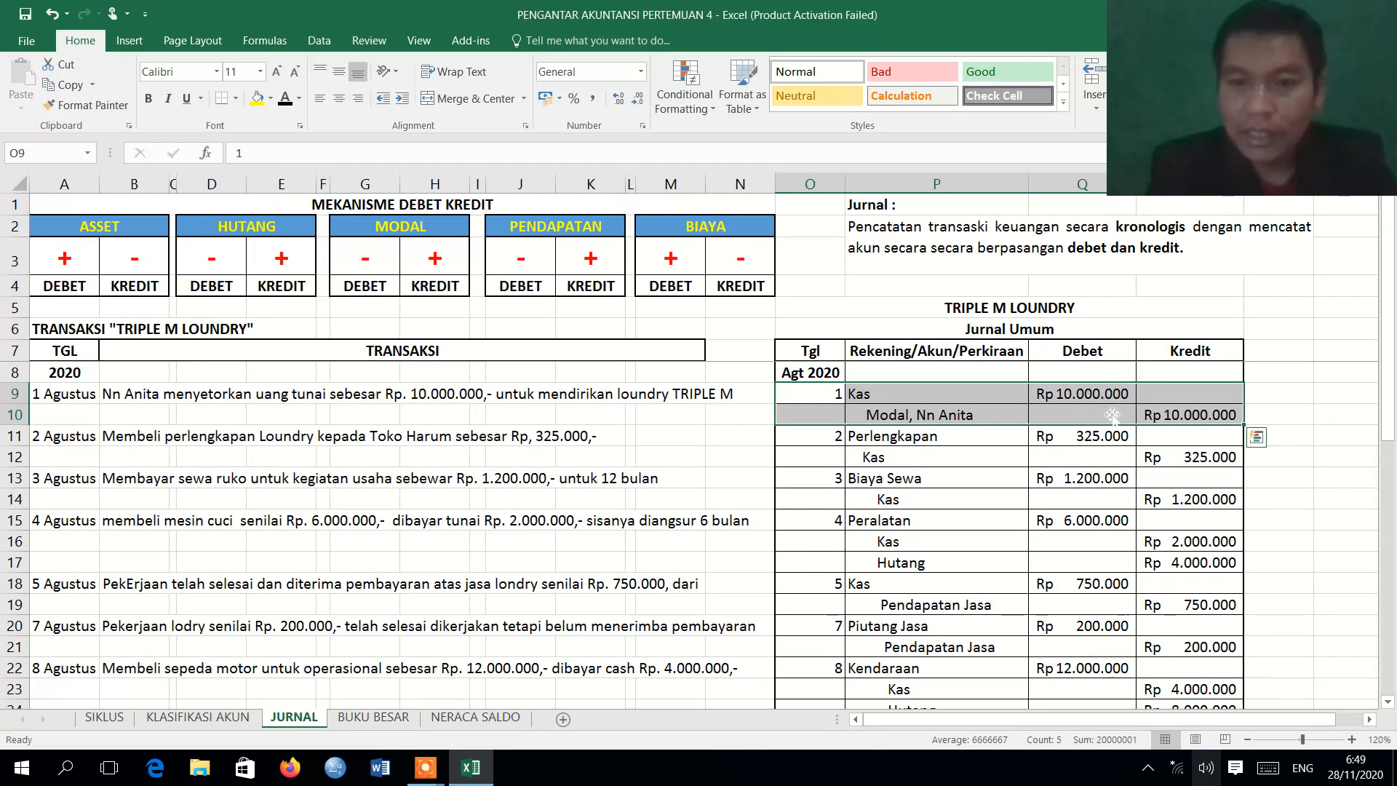
left_click(374, 717)
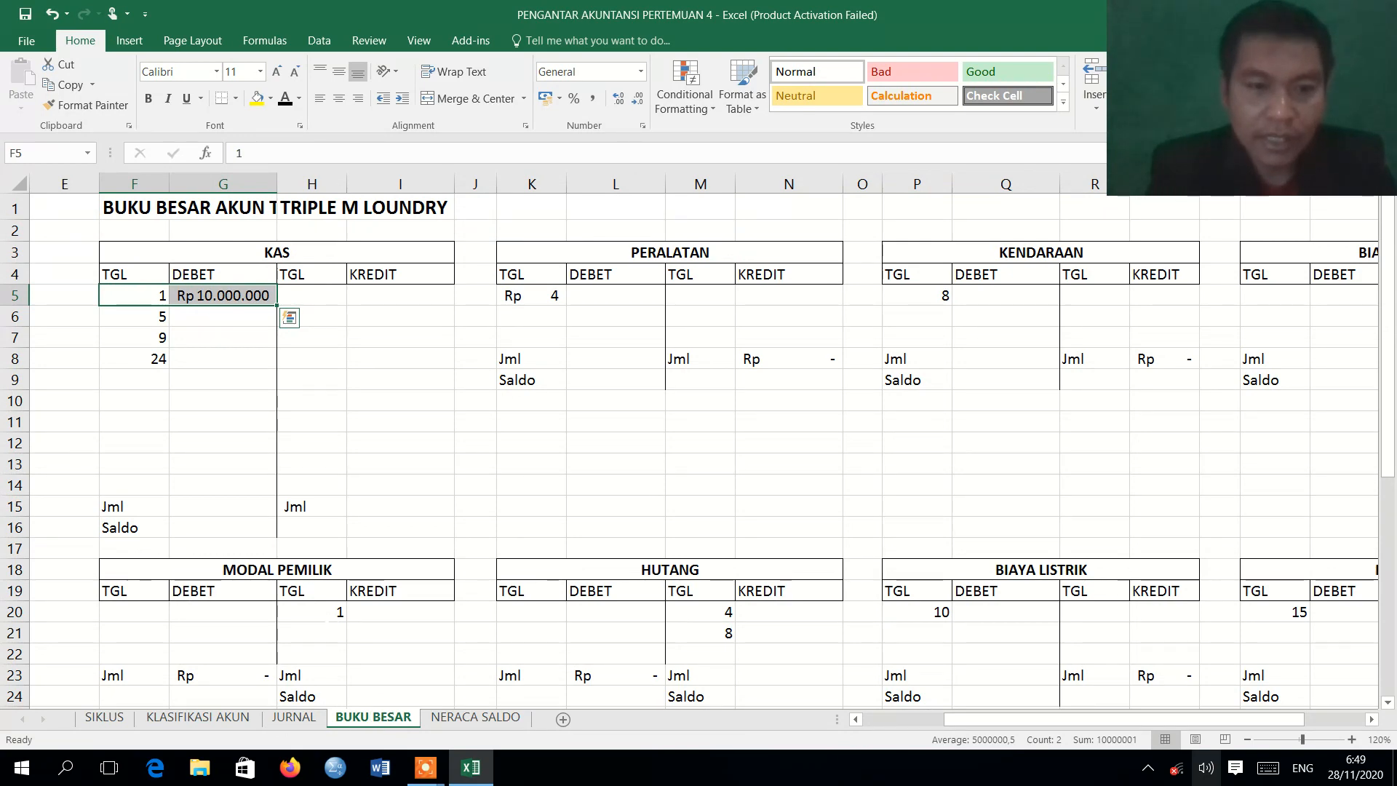
left_click_drag(320, 612, 408, 611)
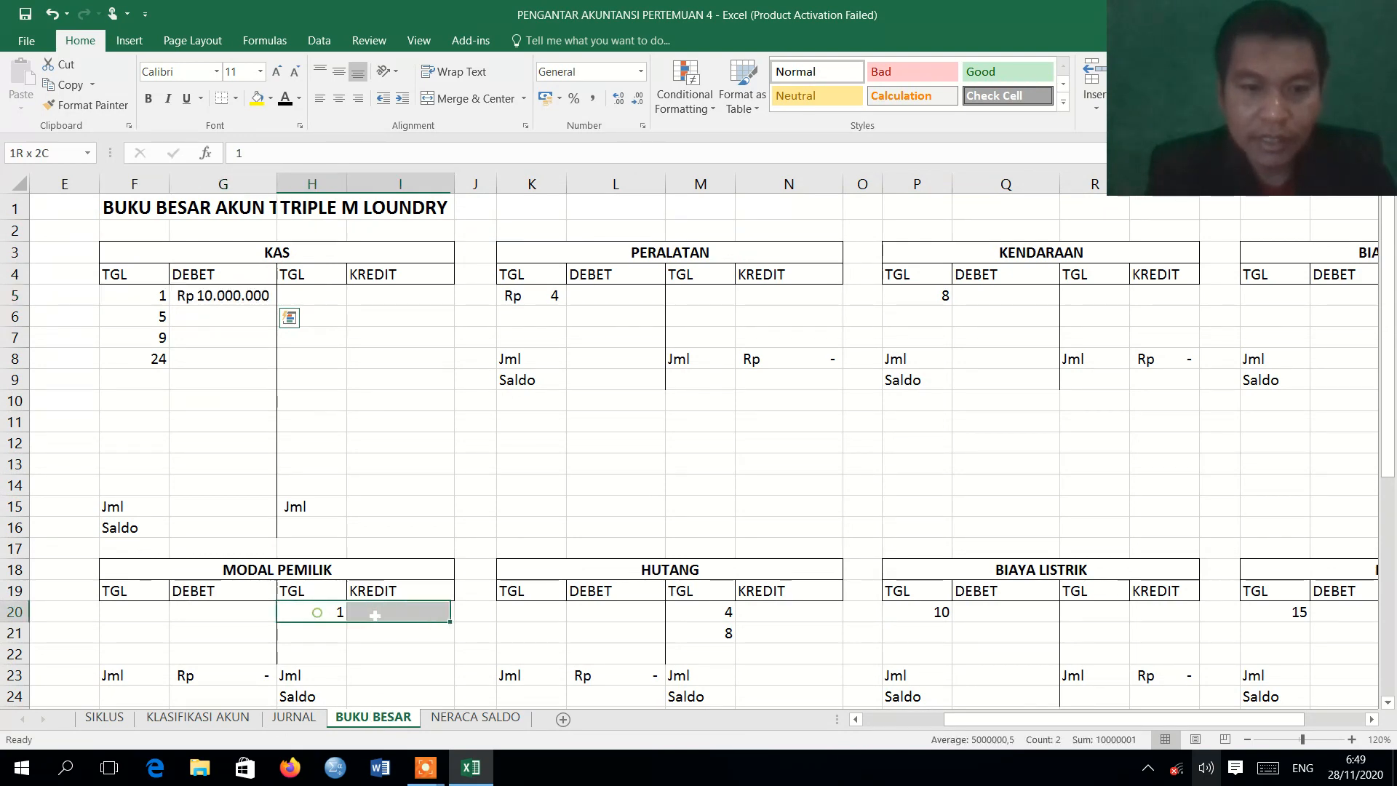
left_click(285, 100)
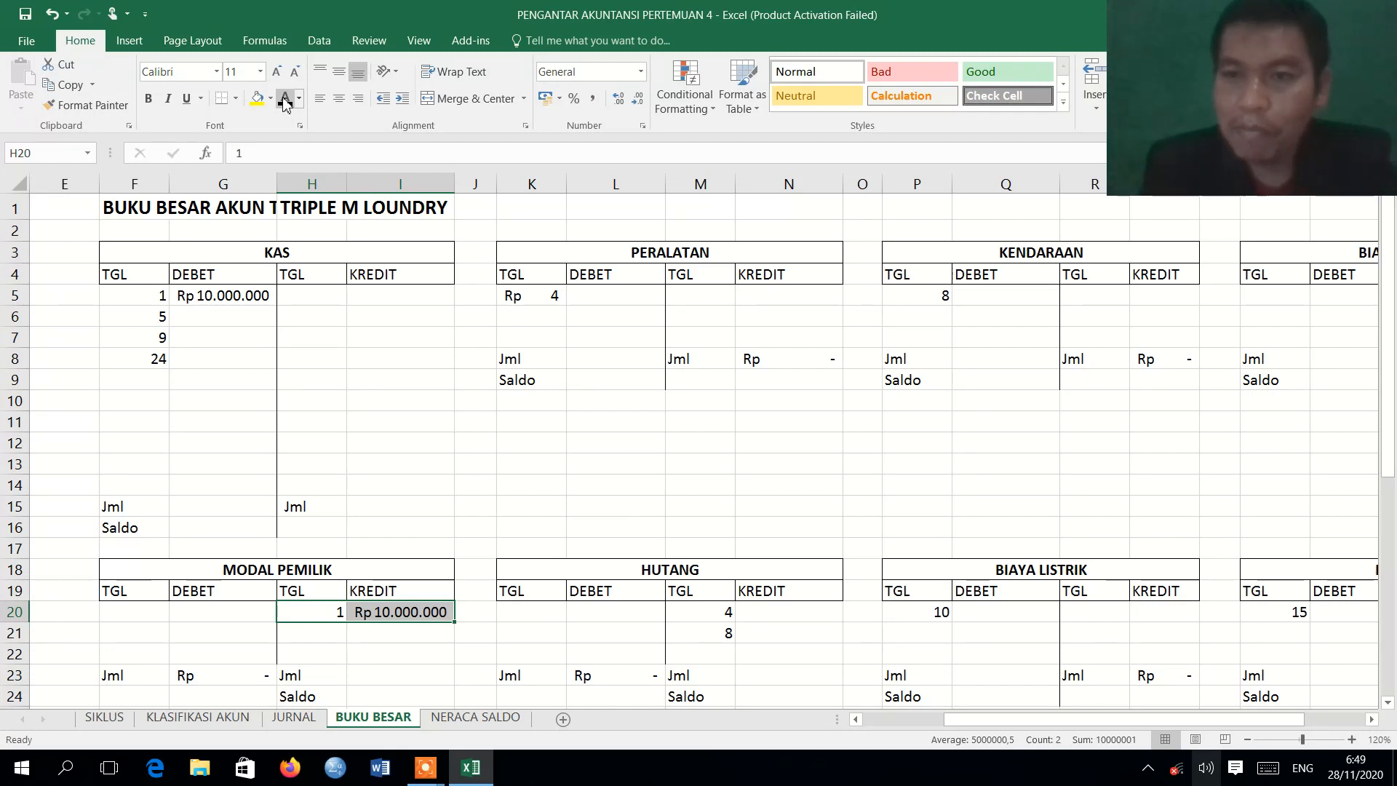
Review the 2 August Perlengkapan entry in the journal and apply the Automatic font color to the PERLENGKAPAN debit row F28:G28 on BUKU BESAR.
left_click(286, 719)
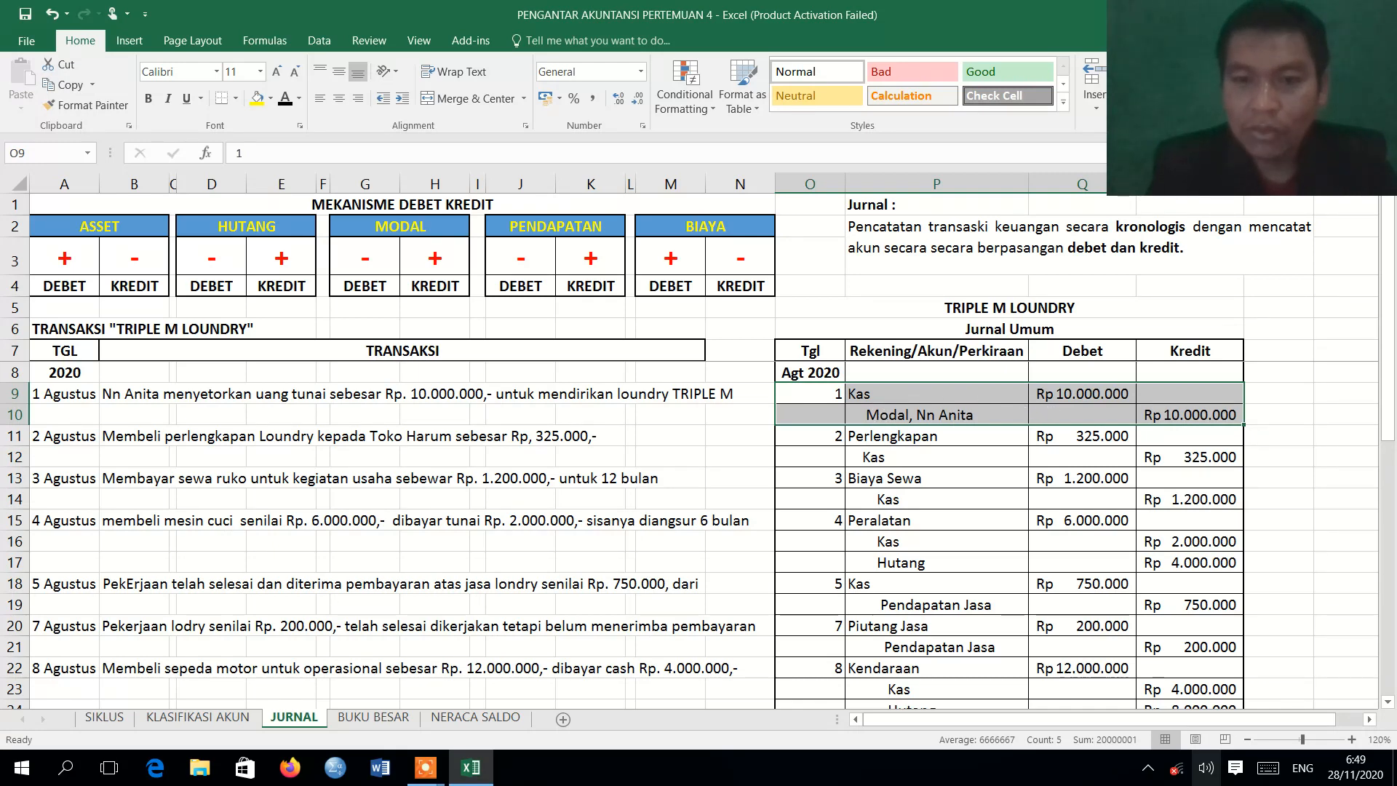
left_click(352, 718)
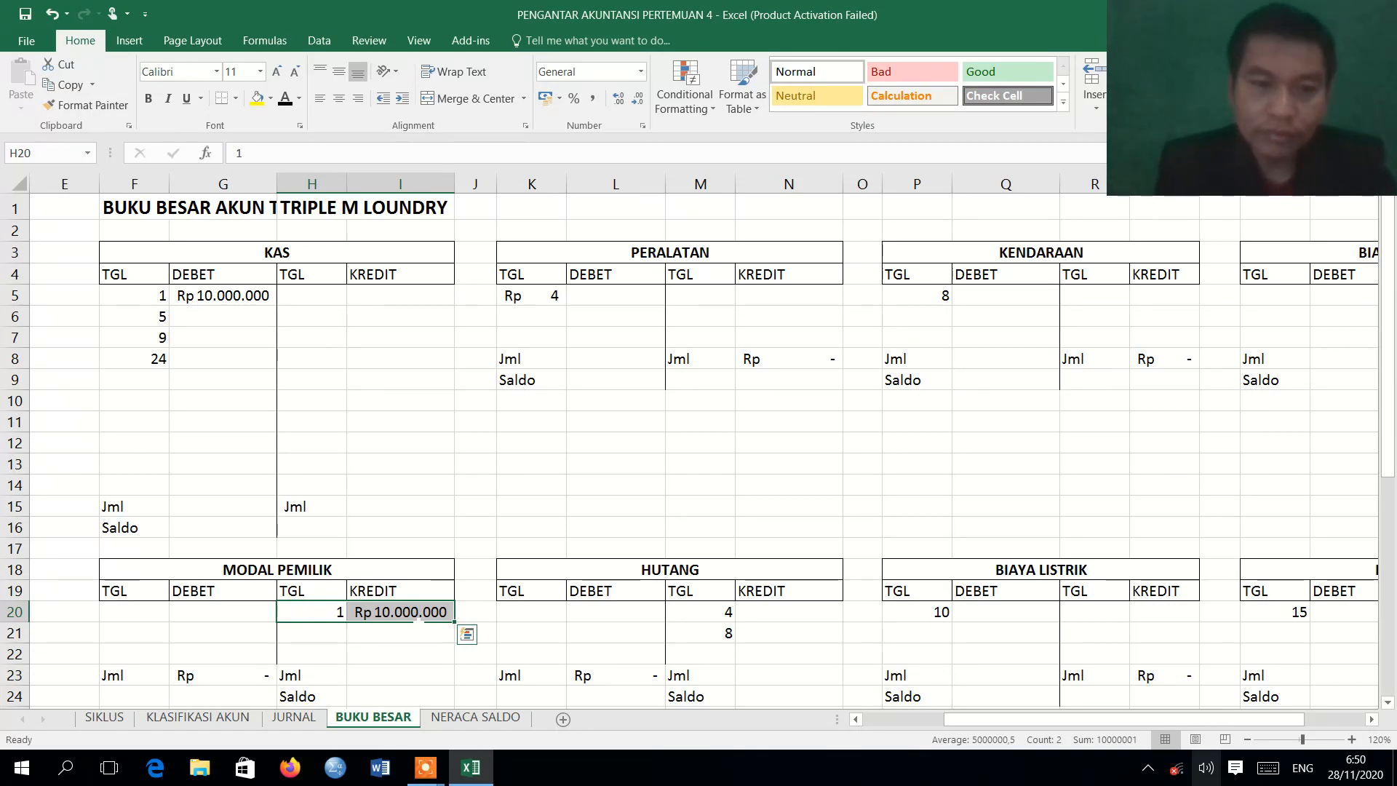
left_click(289, 718)
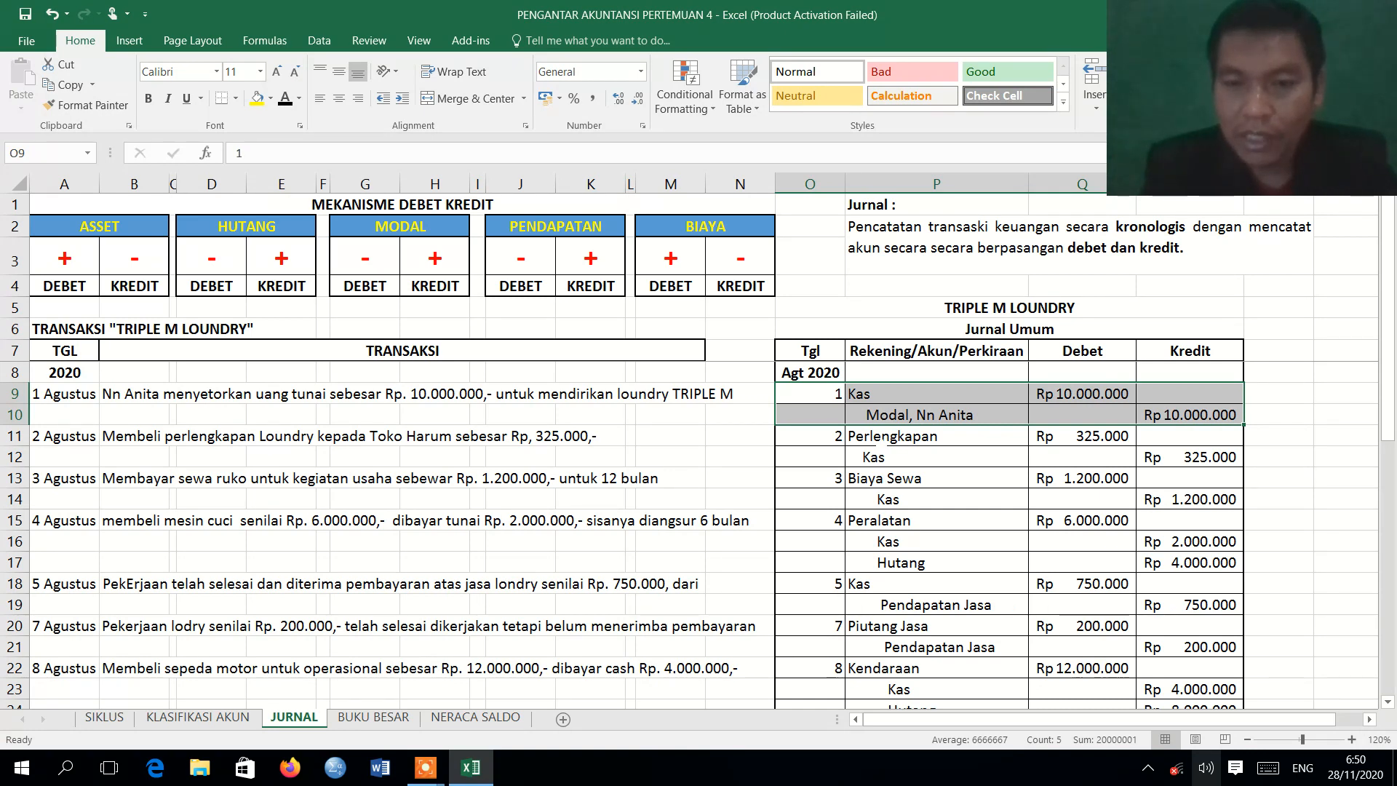
left_click(875, 437)
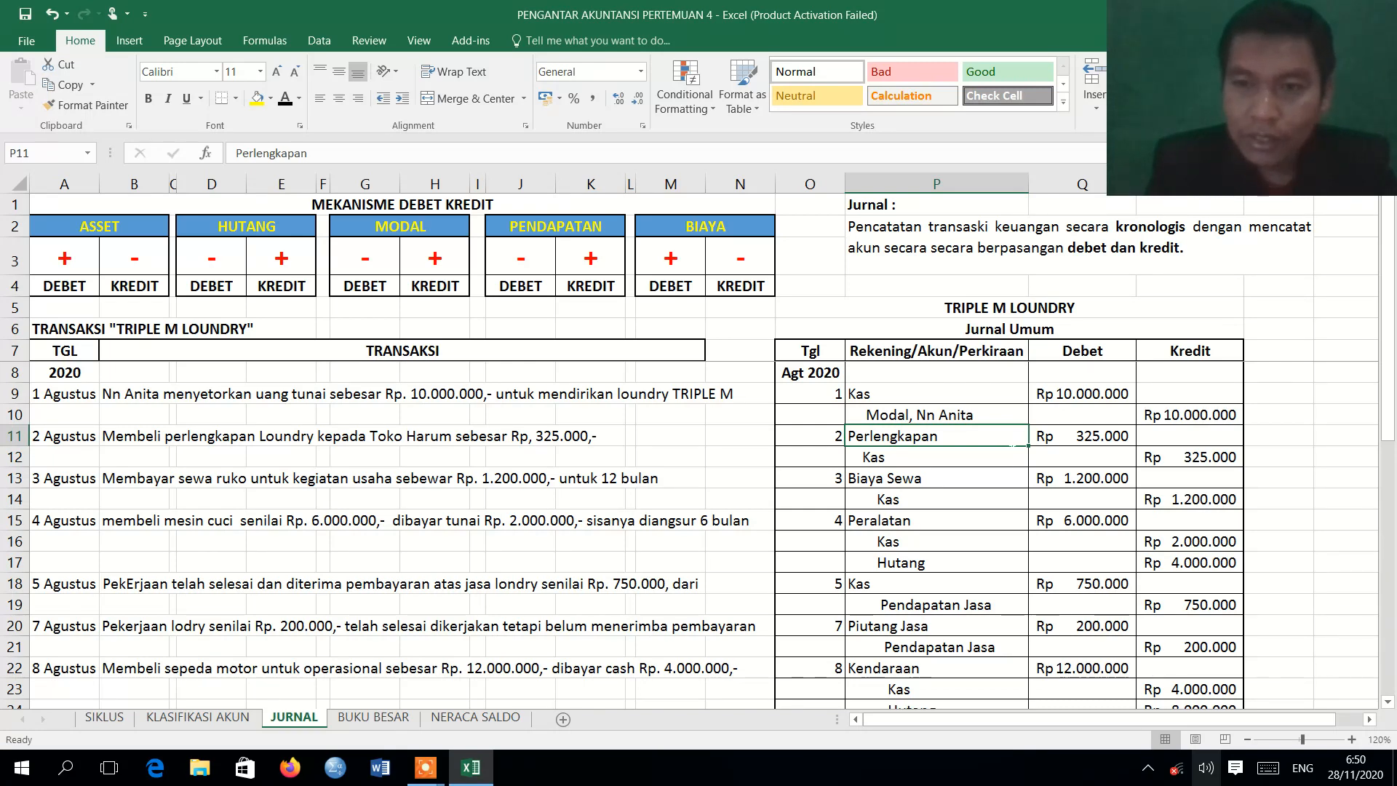
left_click(374, 718)
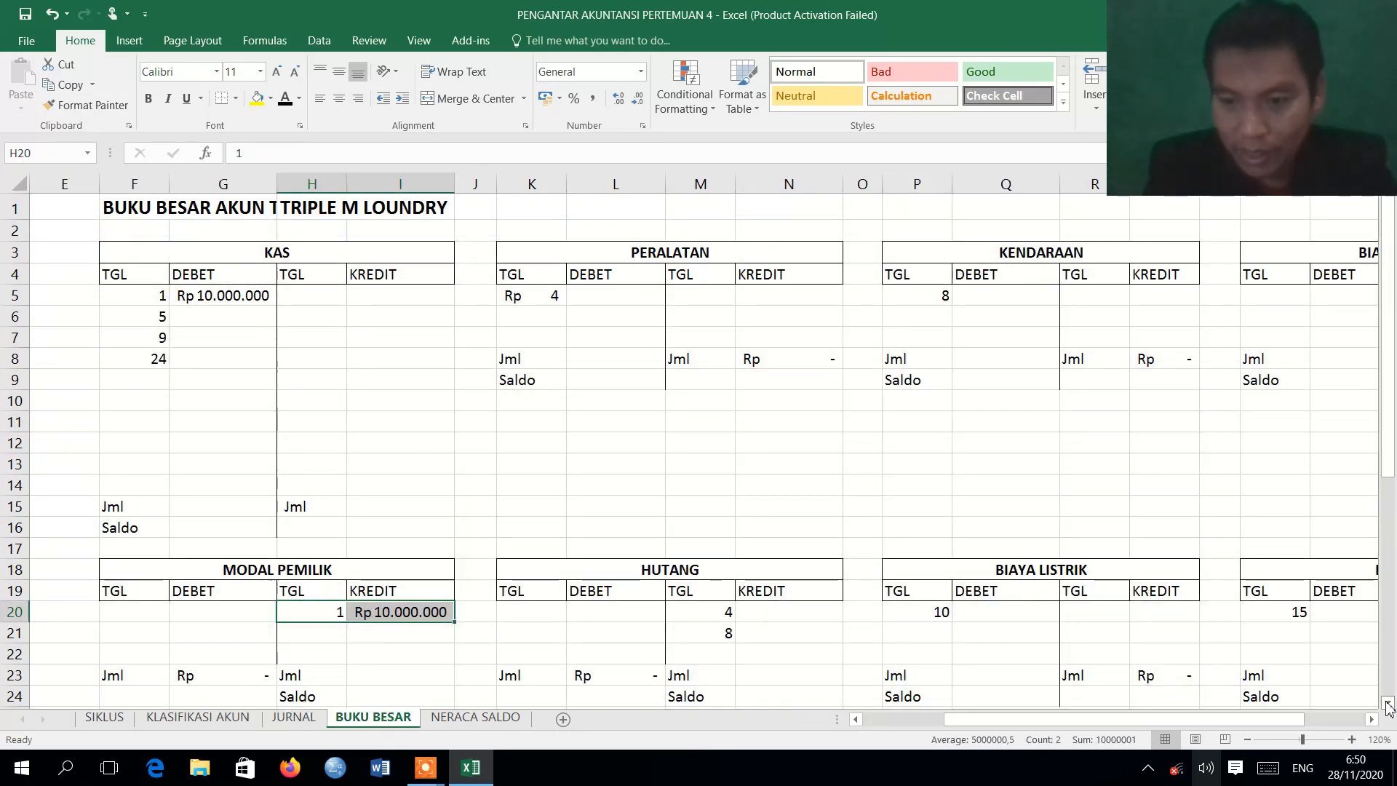
scroll(1387, 706, "down", 3)
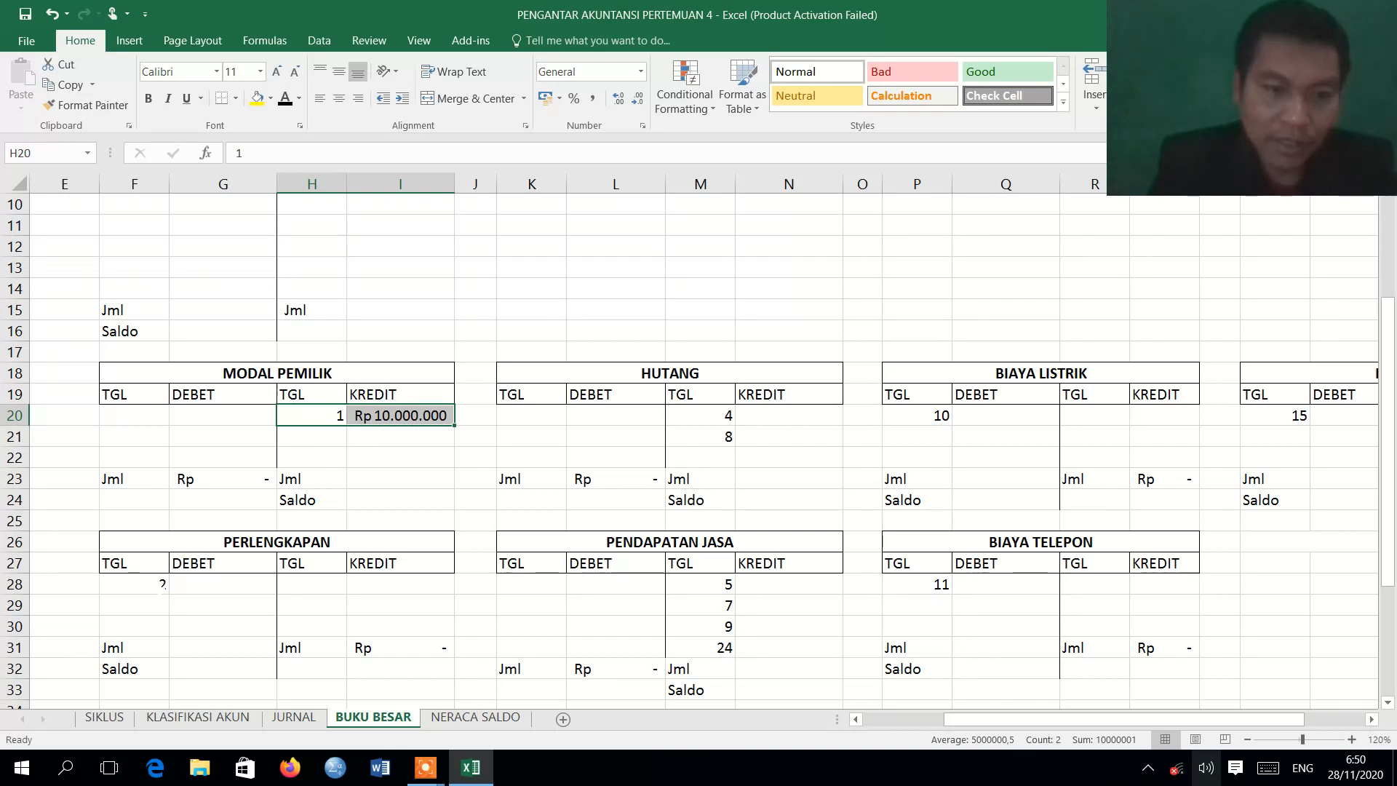
left_click_drag(146, 584, 181, 585)
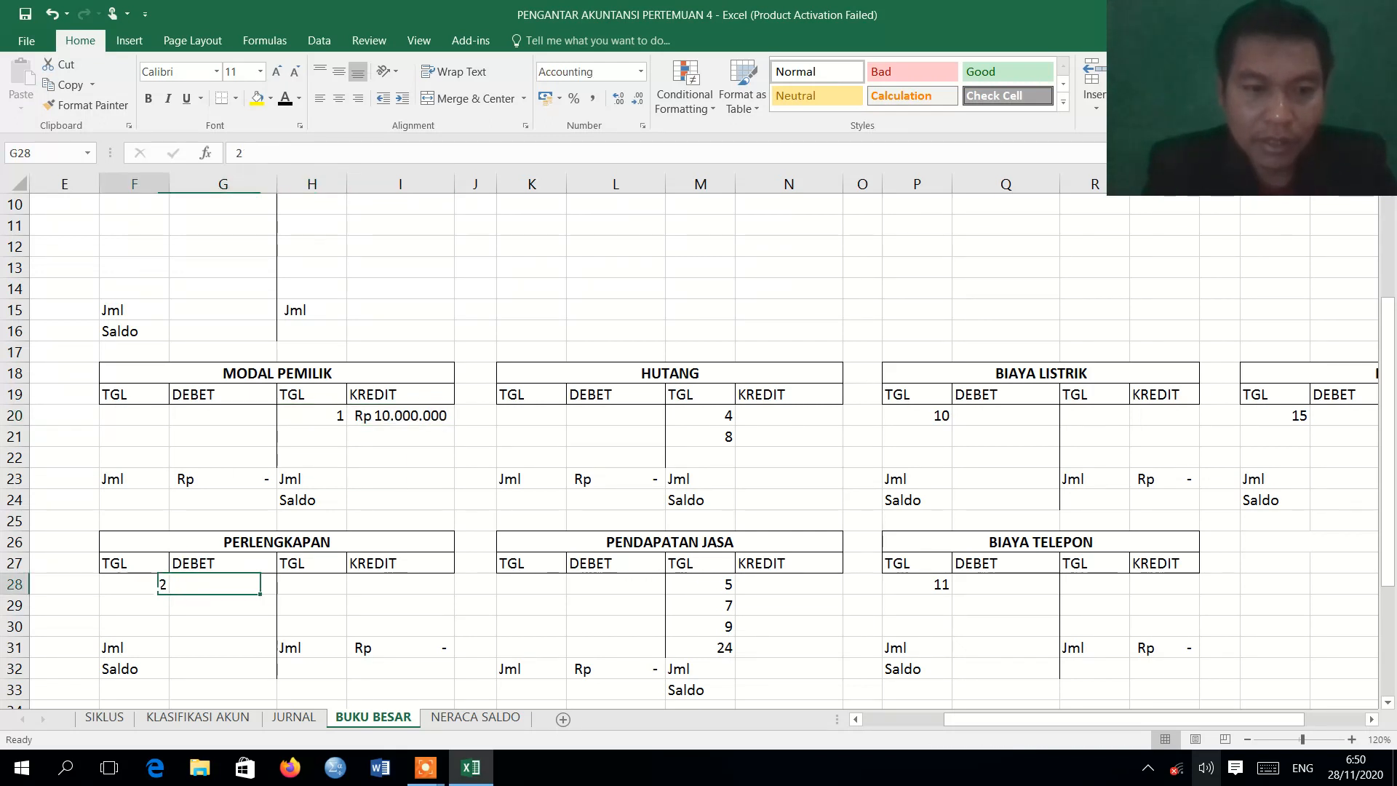
left_click(286, 99)
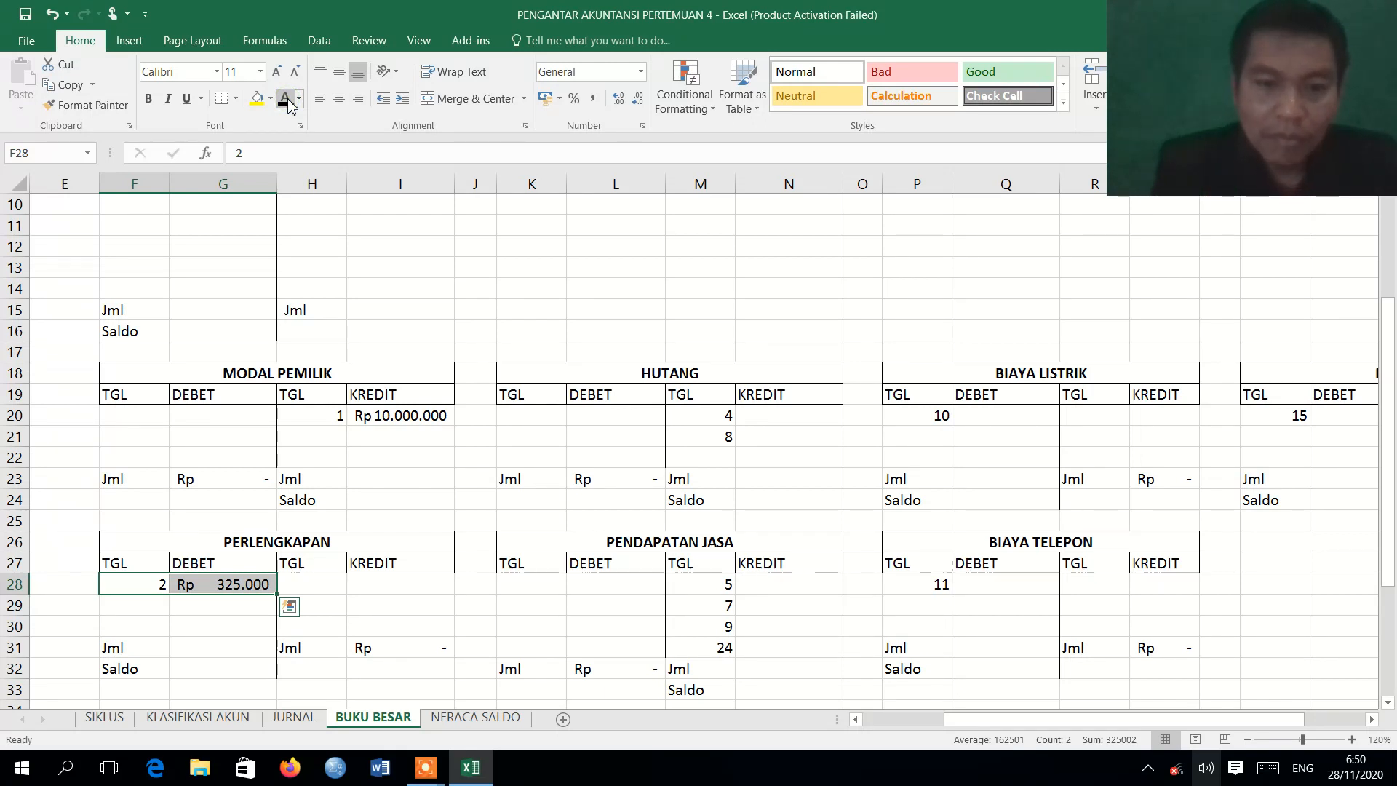
Recheck the 2 August journal entry and apply the Automatic font color to the KAS credit row H5:I5 on BUKU BESAR.
left_click(294, 717)
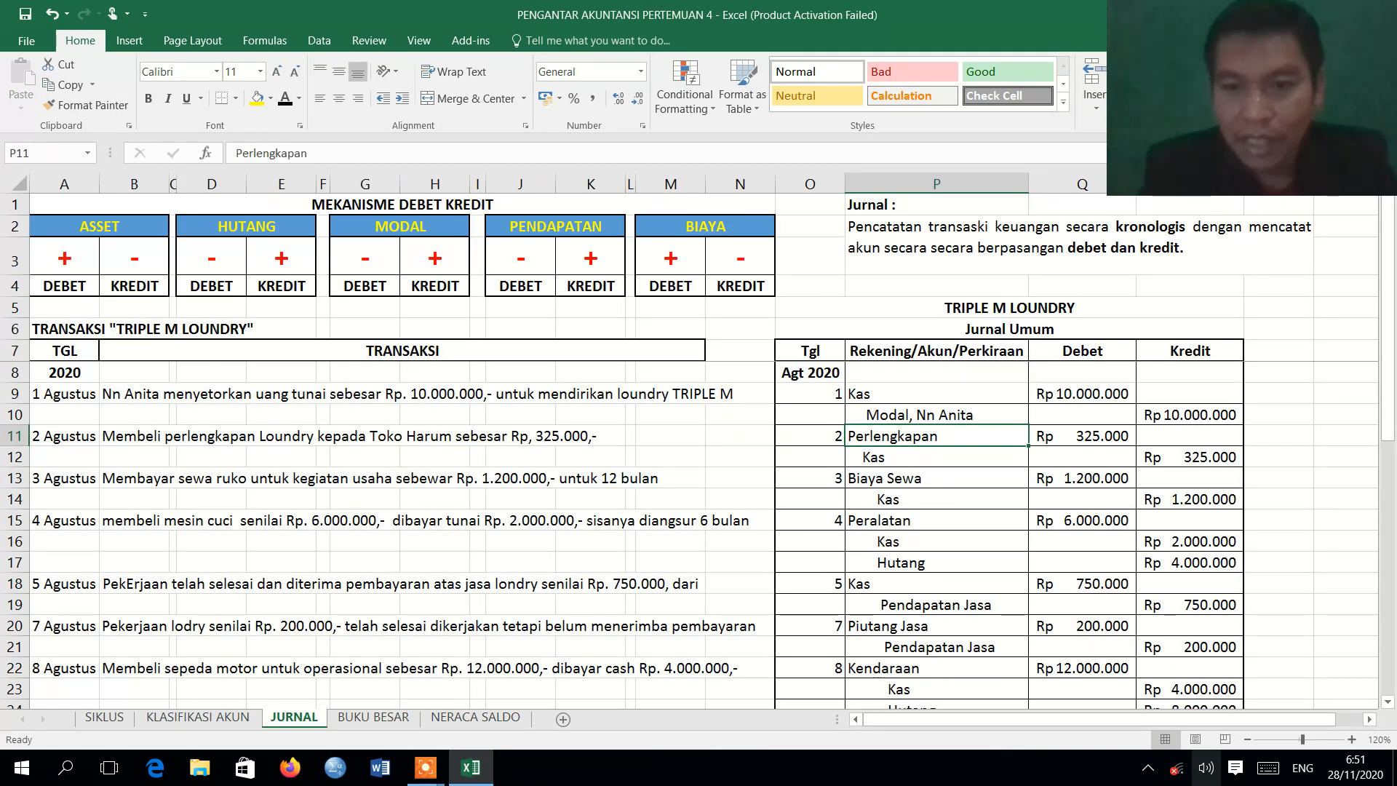
left_click(373, 717)
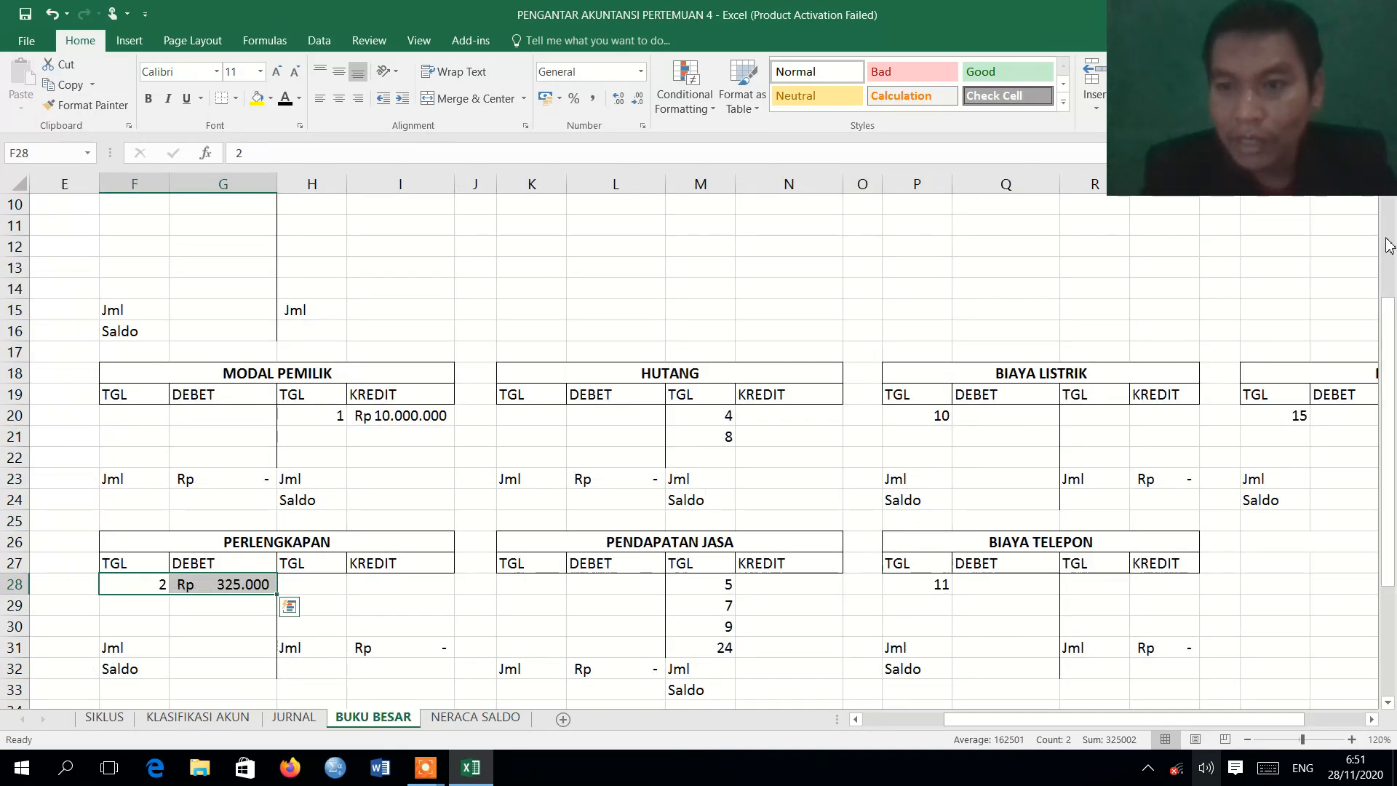
scroll(1390, 291, "up", 3)
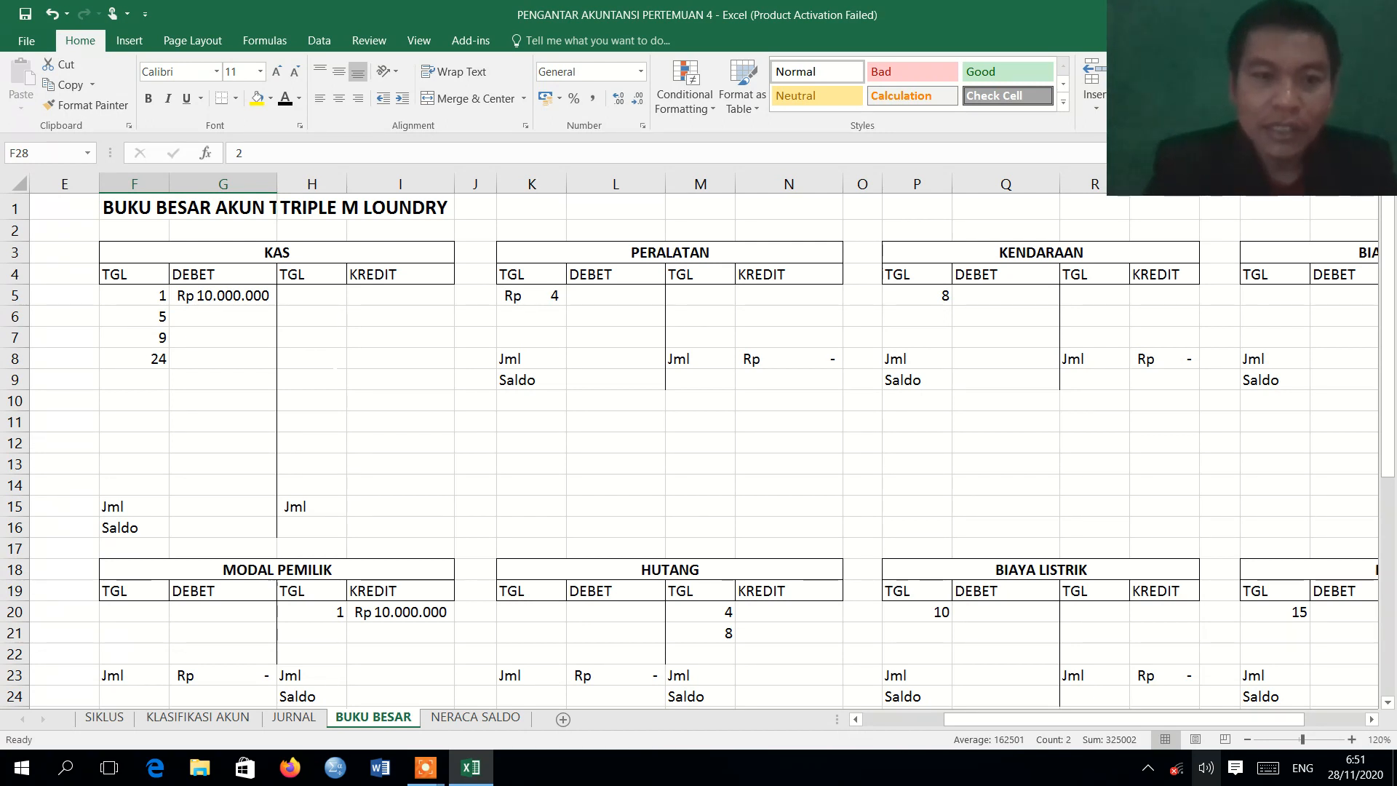
left_click_drag(320, 298, 378, 304)
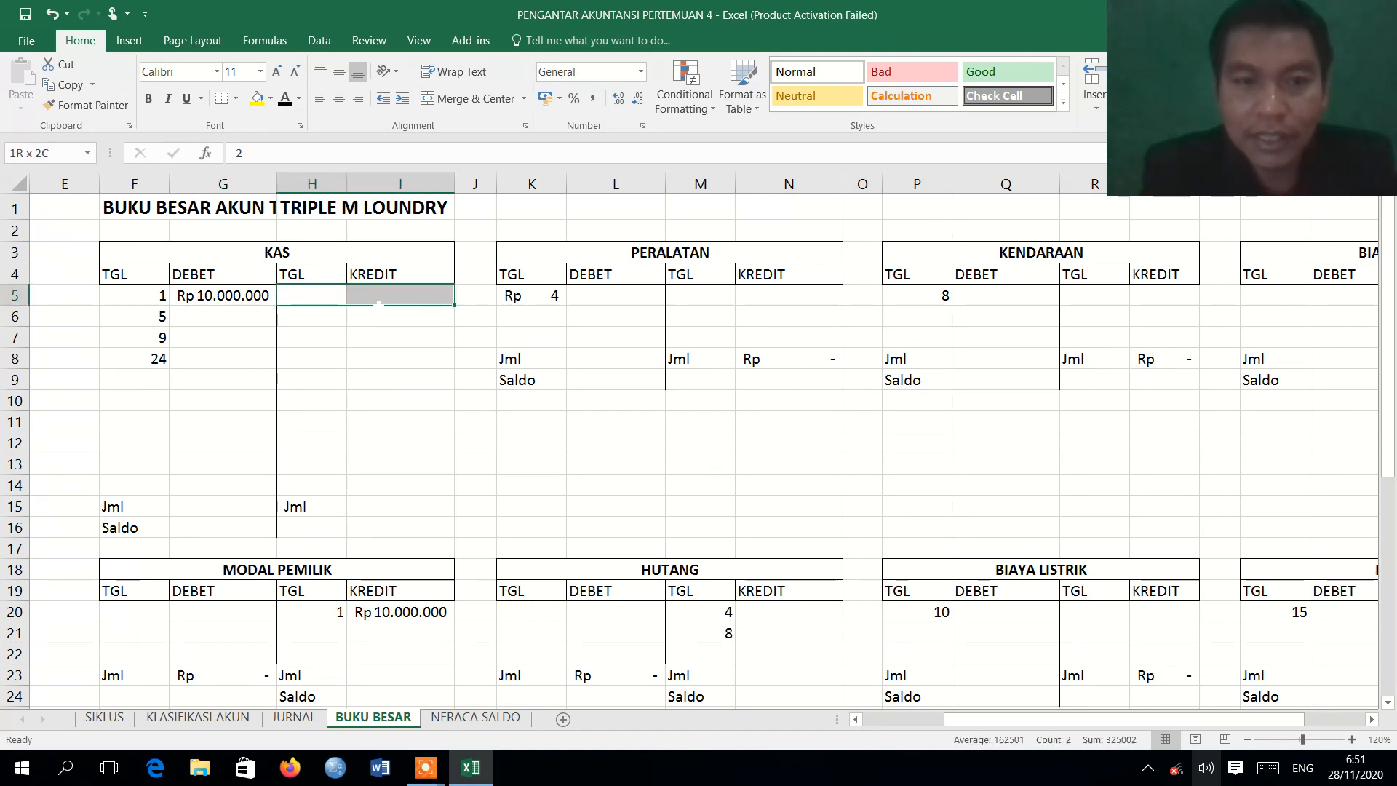
left_click(284, 100)
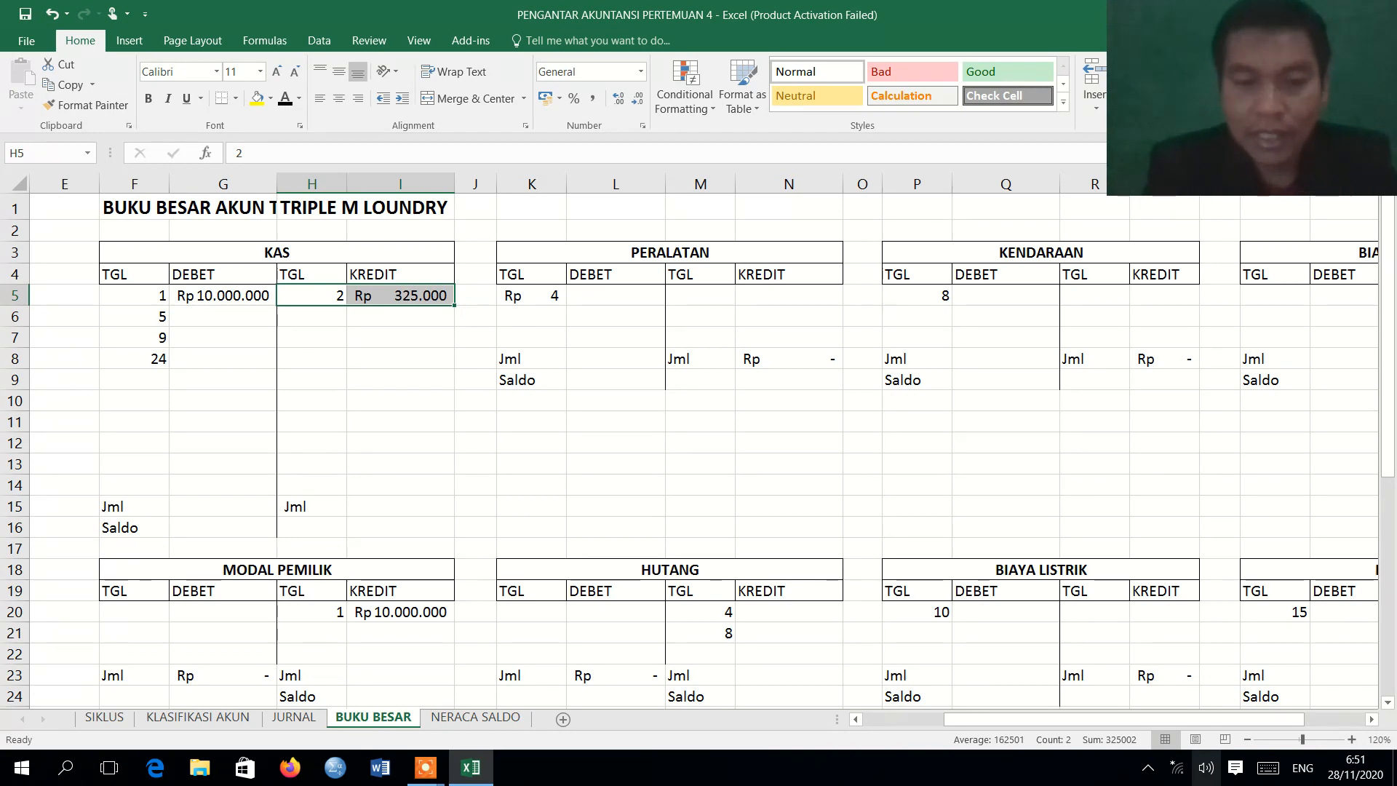
Review the 3 August Biaya Sewa entry in the journal and apply the Automatic font color to the BIAYA SEWA debit row F37:G37 on BUKU BESAR.
left_click(298, 720)
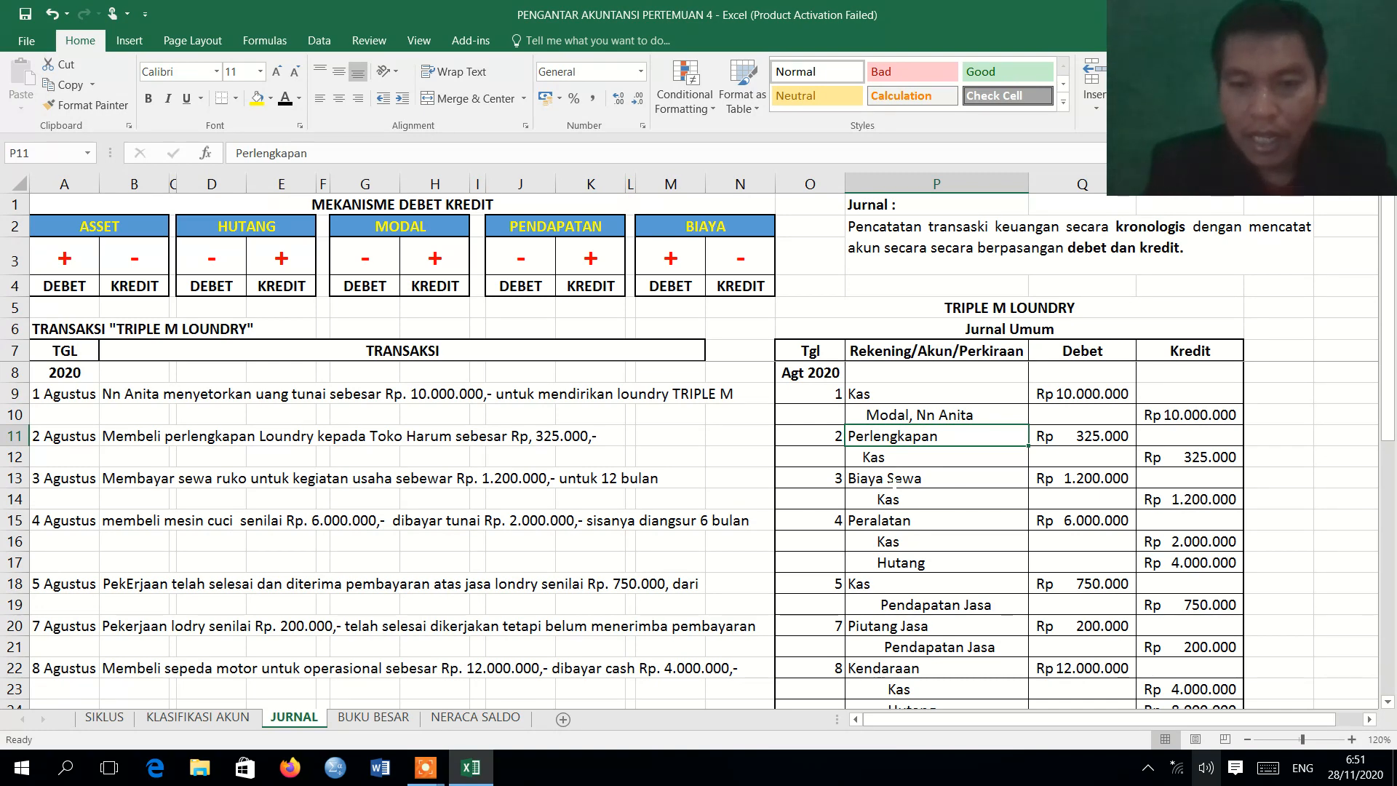
left_click(882, 479)
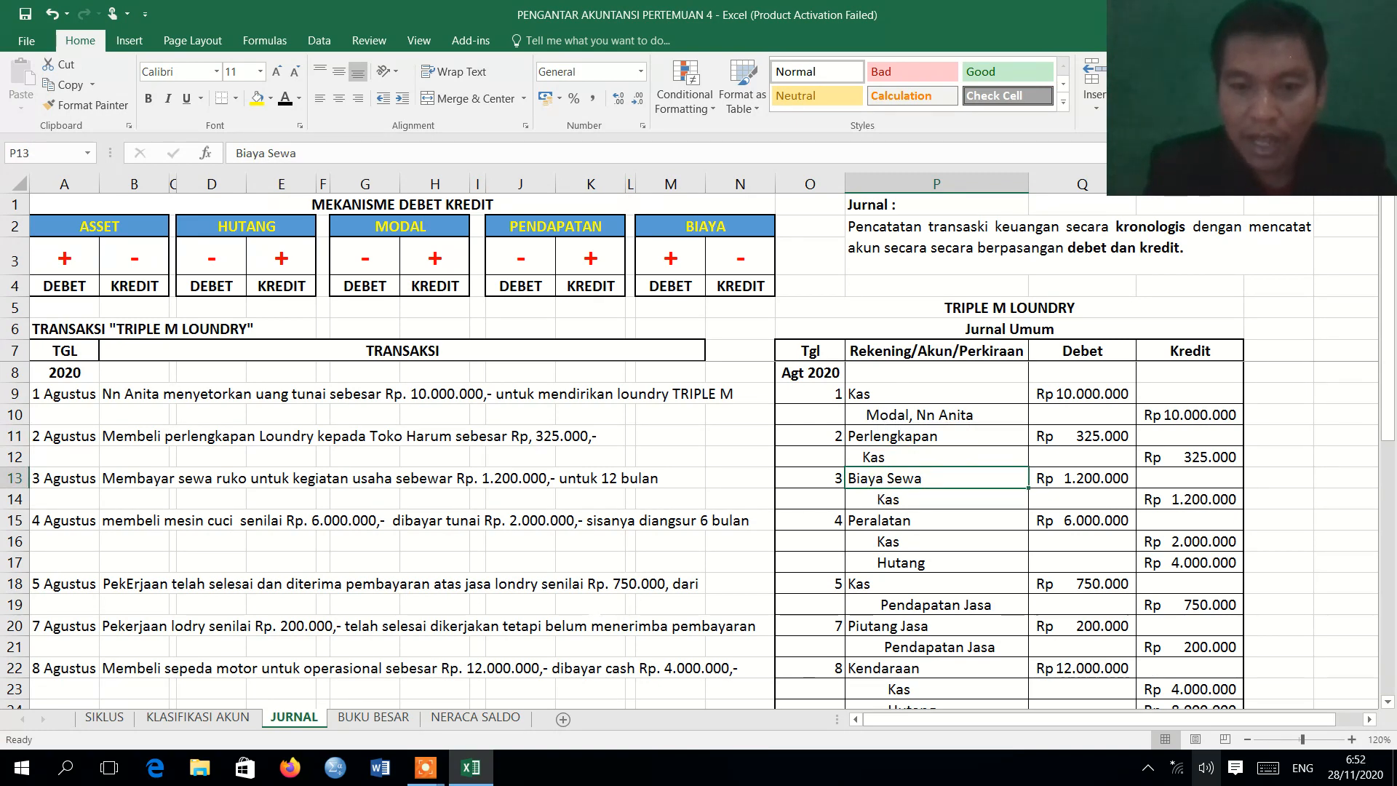
left_click(374, 717)
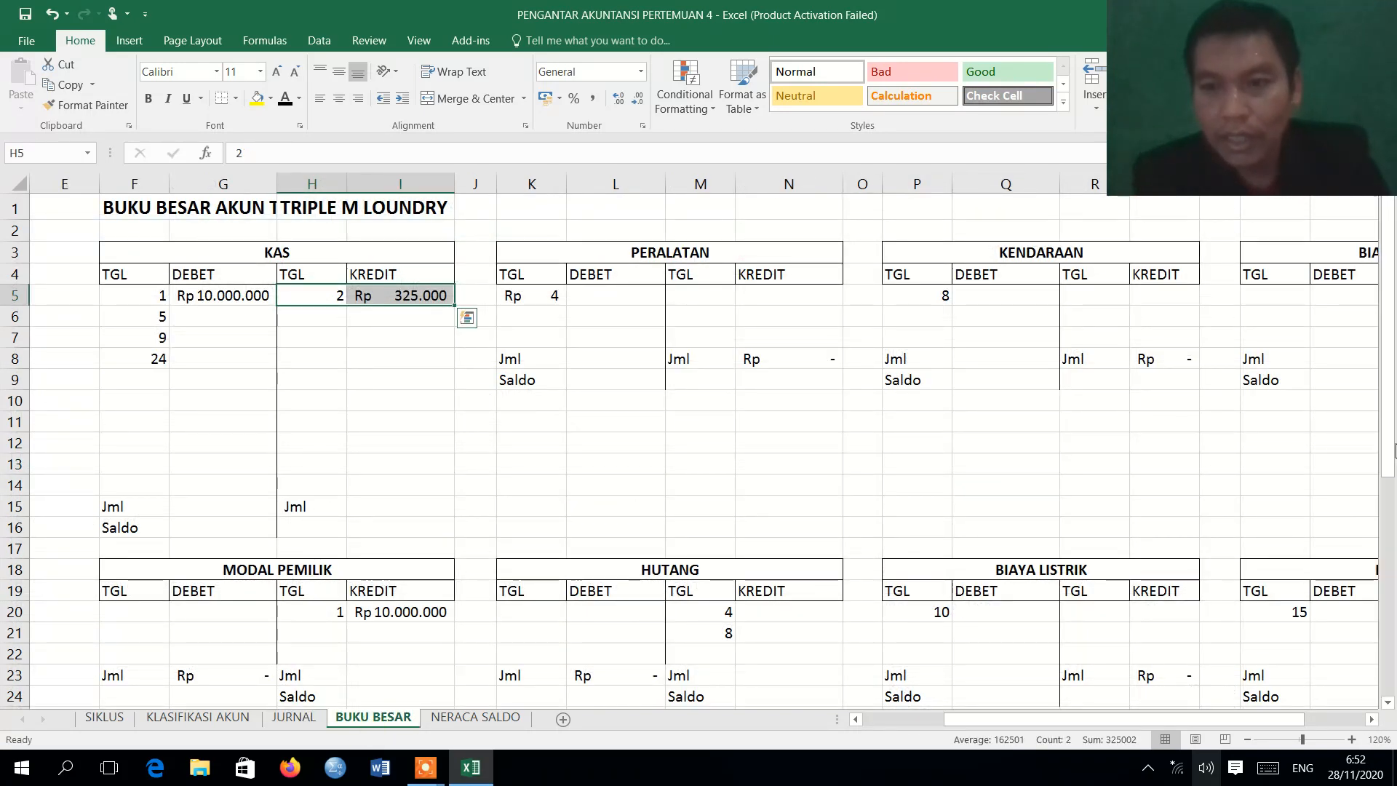
left_click_drag(1394, 451, 1394, 676)
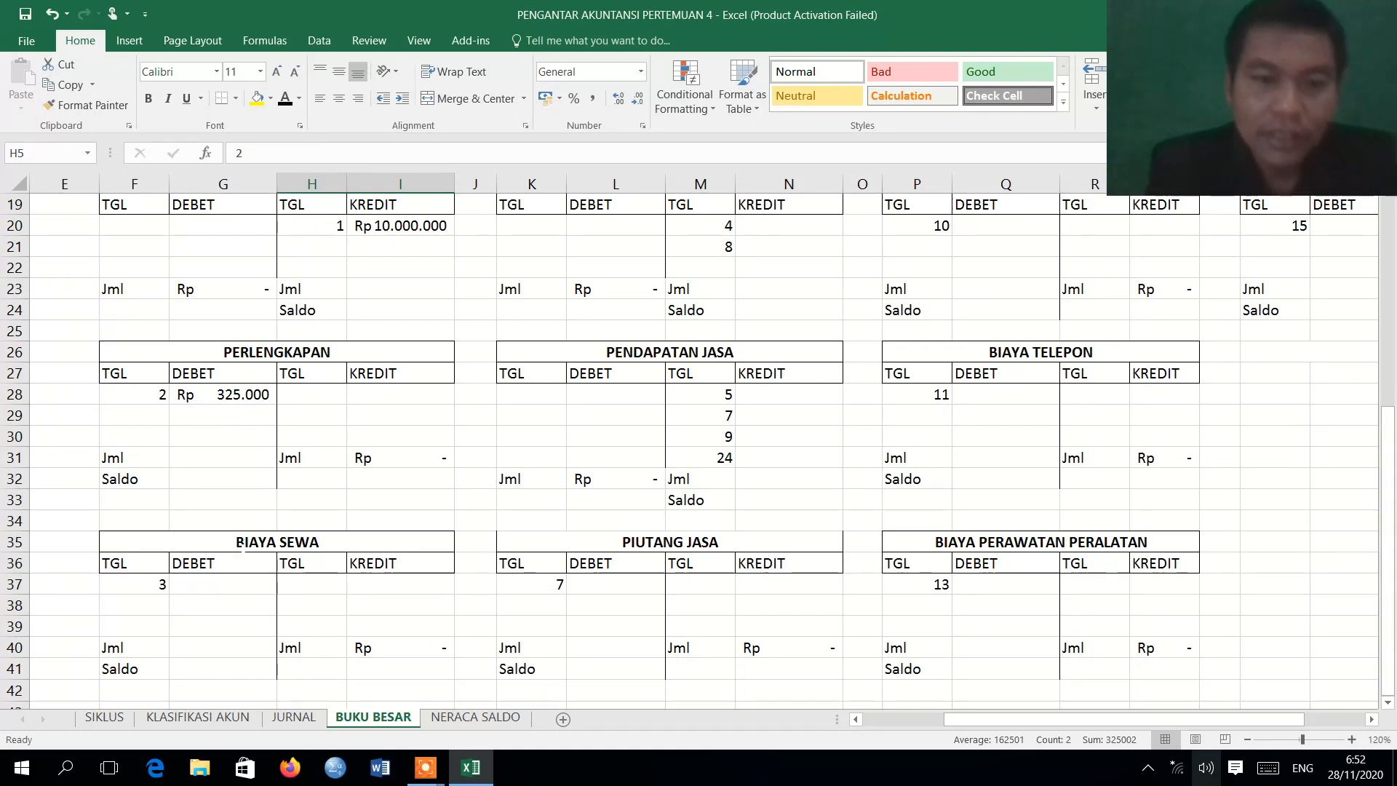
left_click_drag(134, 585, 195, 588)
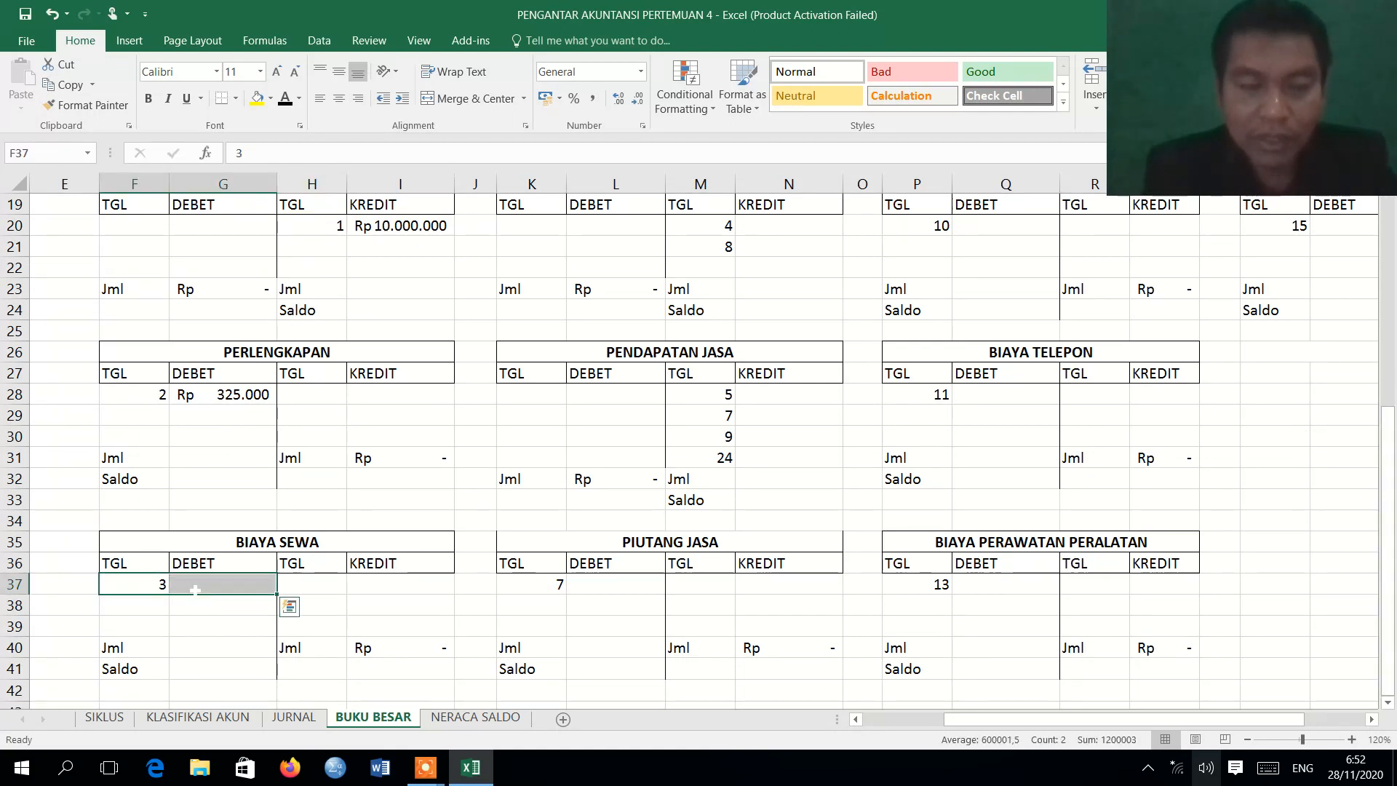
left_click(285, 101)
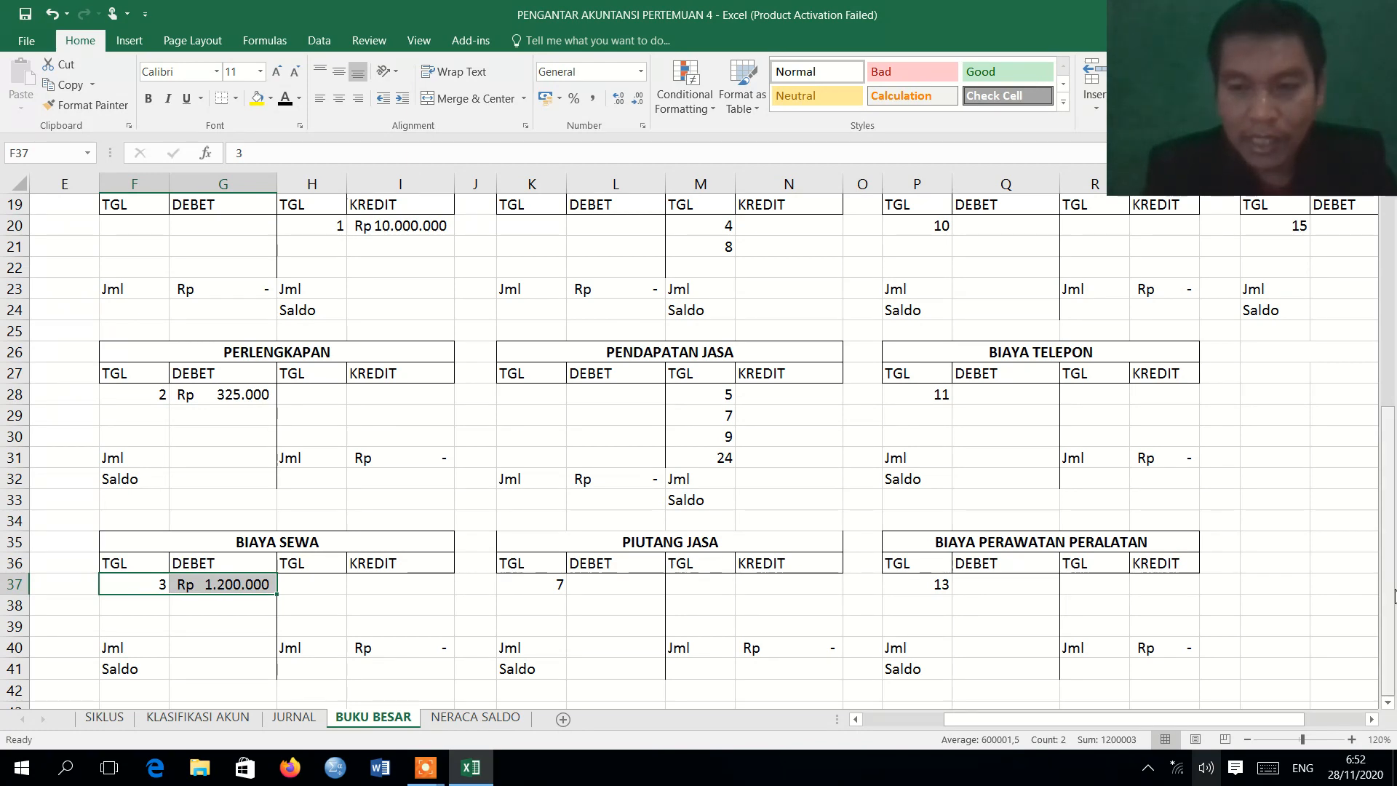
Apply the Automatic font color to the 3 August KAS credit row H6:I6 on BUKU BESAR.
left_click_drag(1393, 593, 1386, 363)
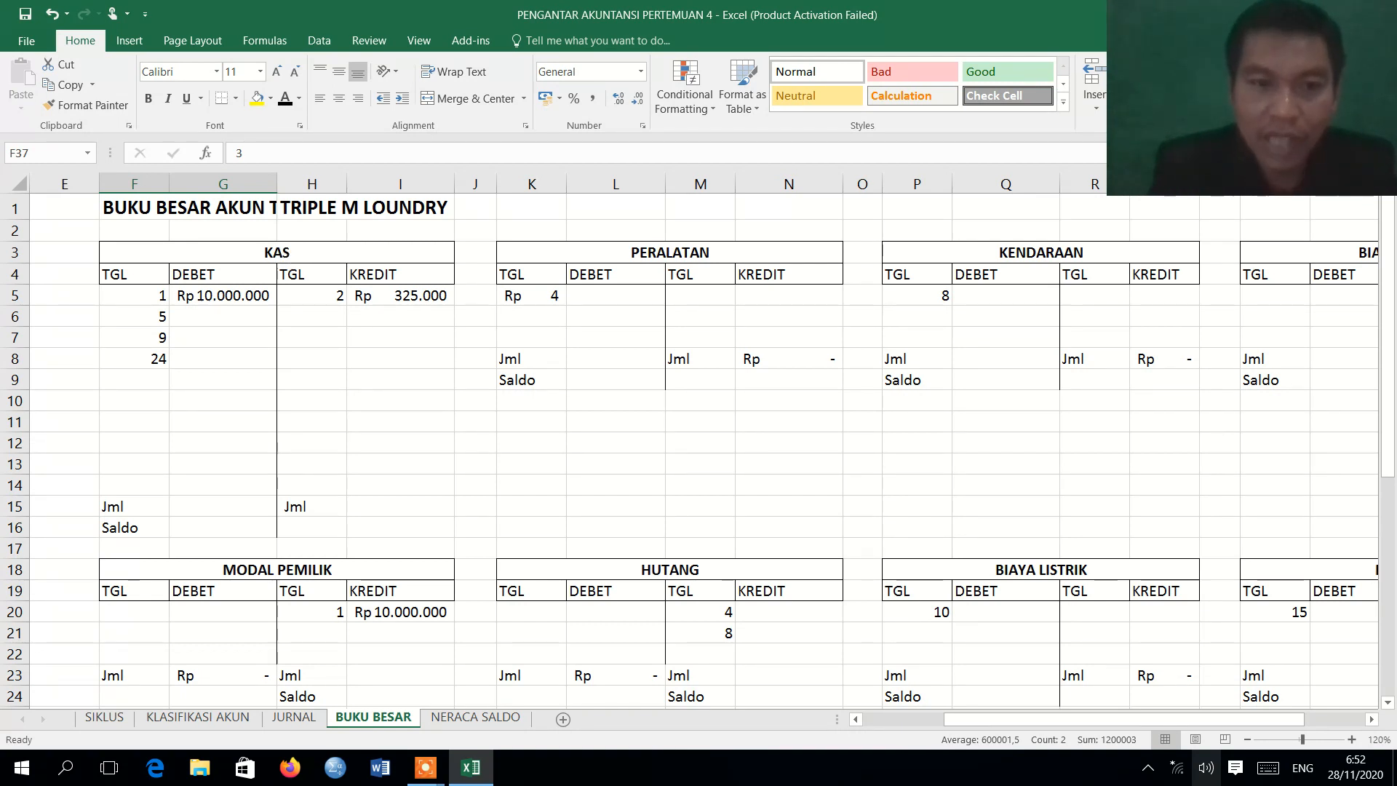
left_click_drag(311, 316, 400, 316)
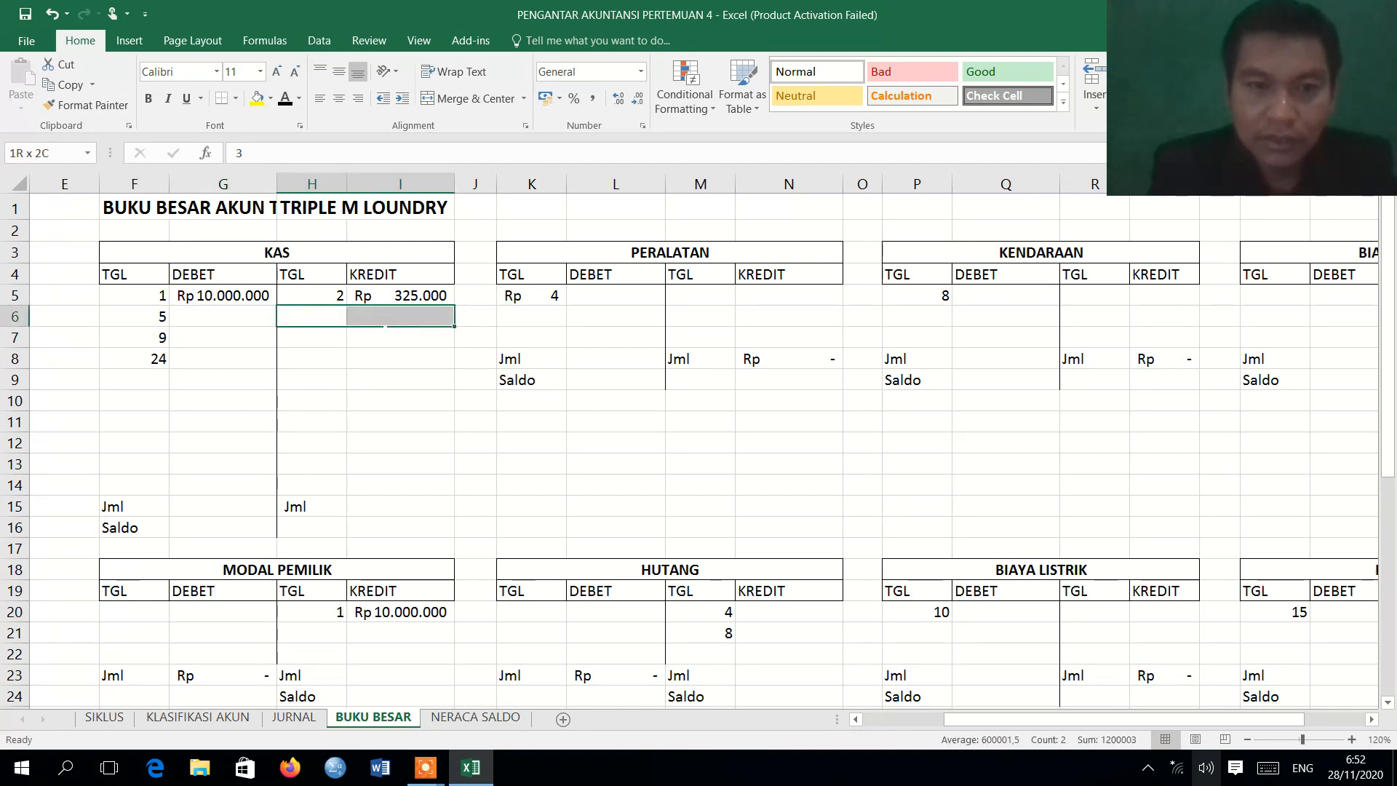
left_click(285, 100)
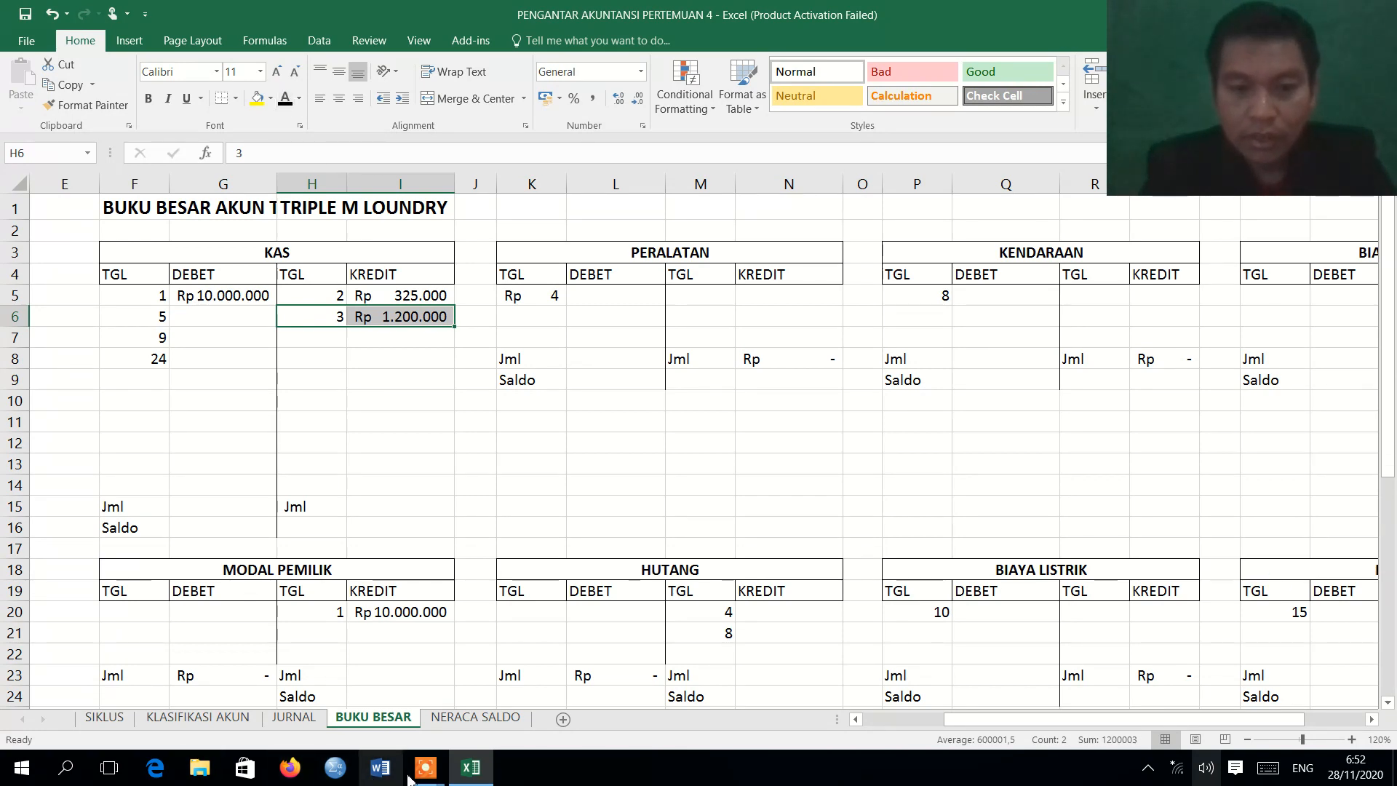
Review the 4 August Peralatan entry in the journal and apply the Automatic font color to the PERALATAN debit row K5:L5 on BUKU BESAR.
mouse_move(426, 769)
mouse_move(479, 752)
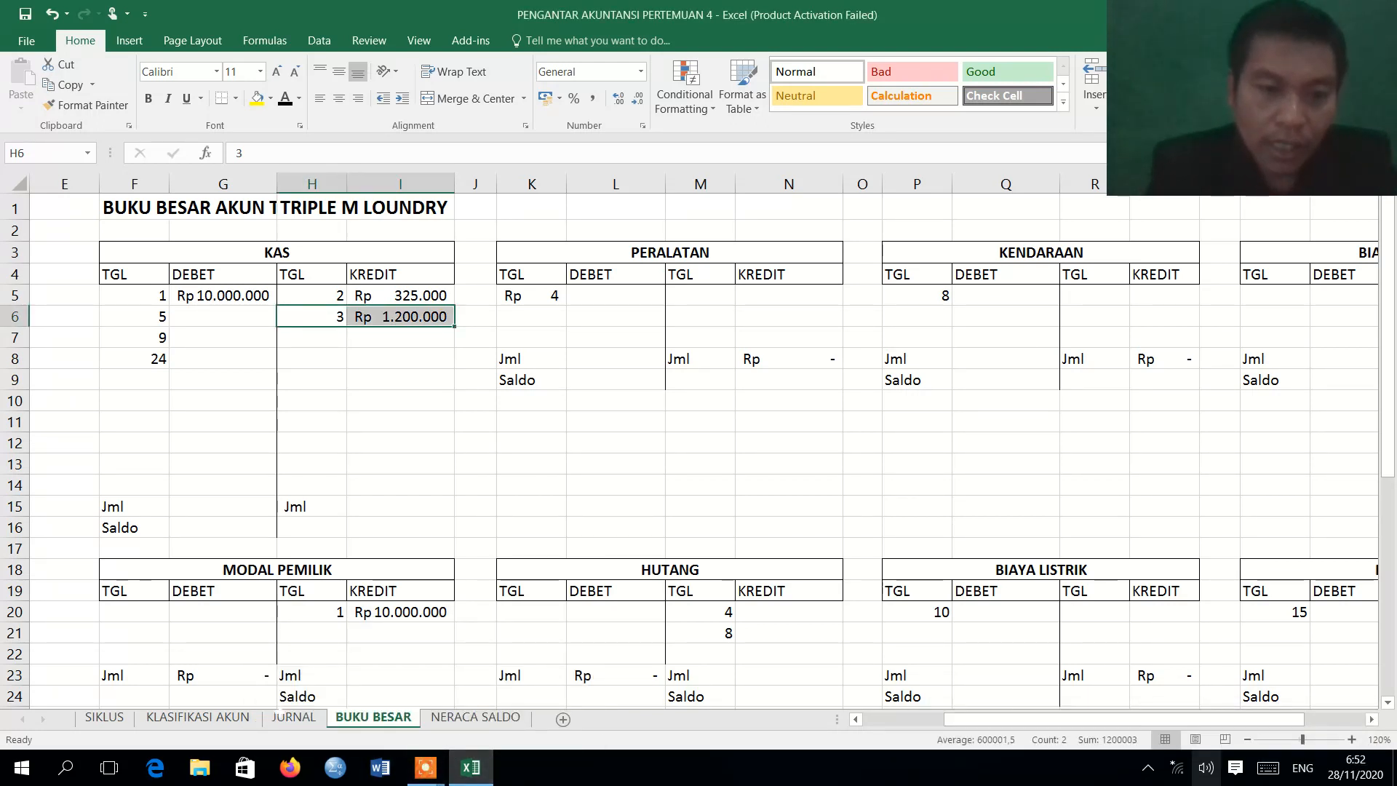
left_click(293, 718)
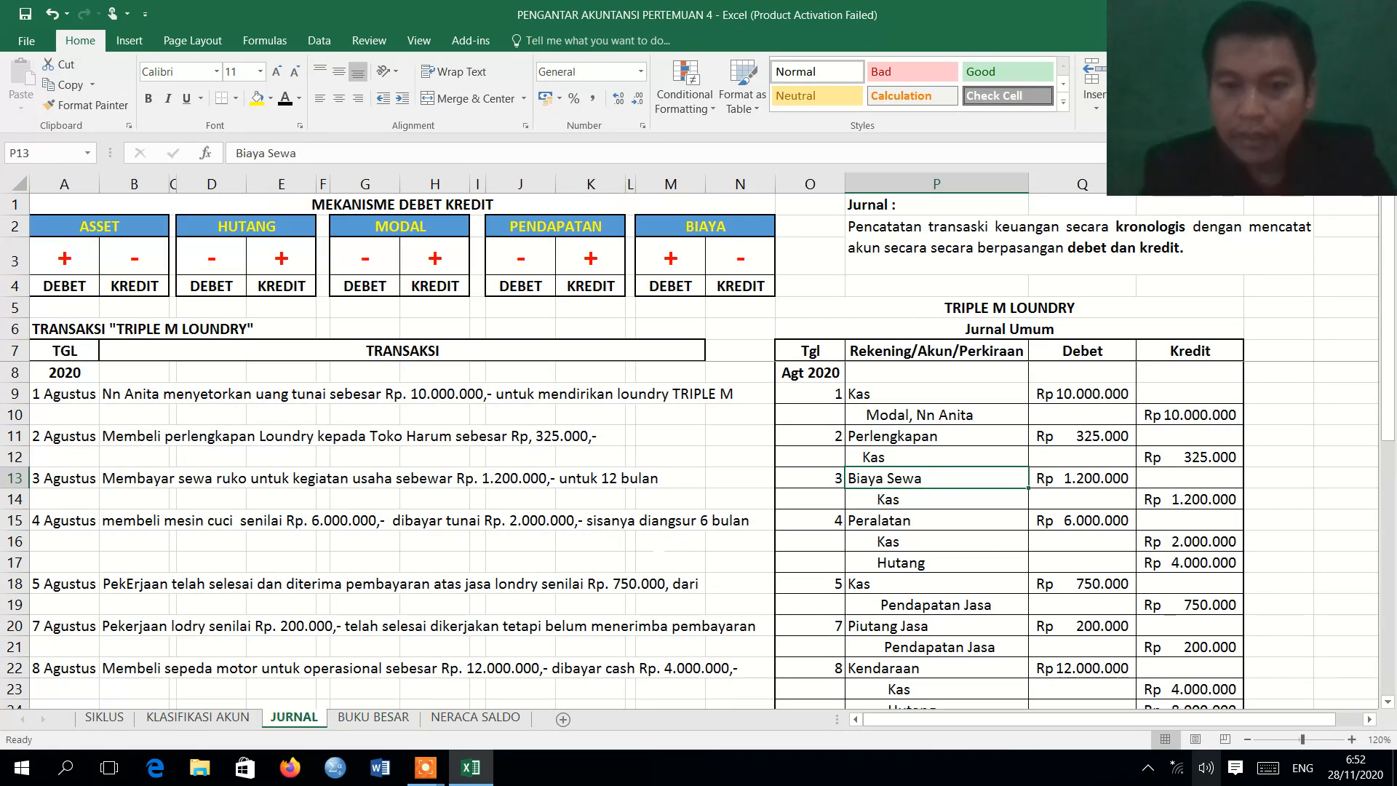
left_click(891, 524)
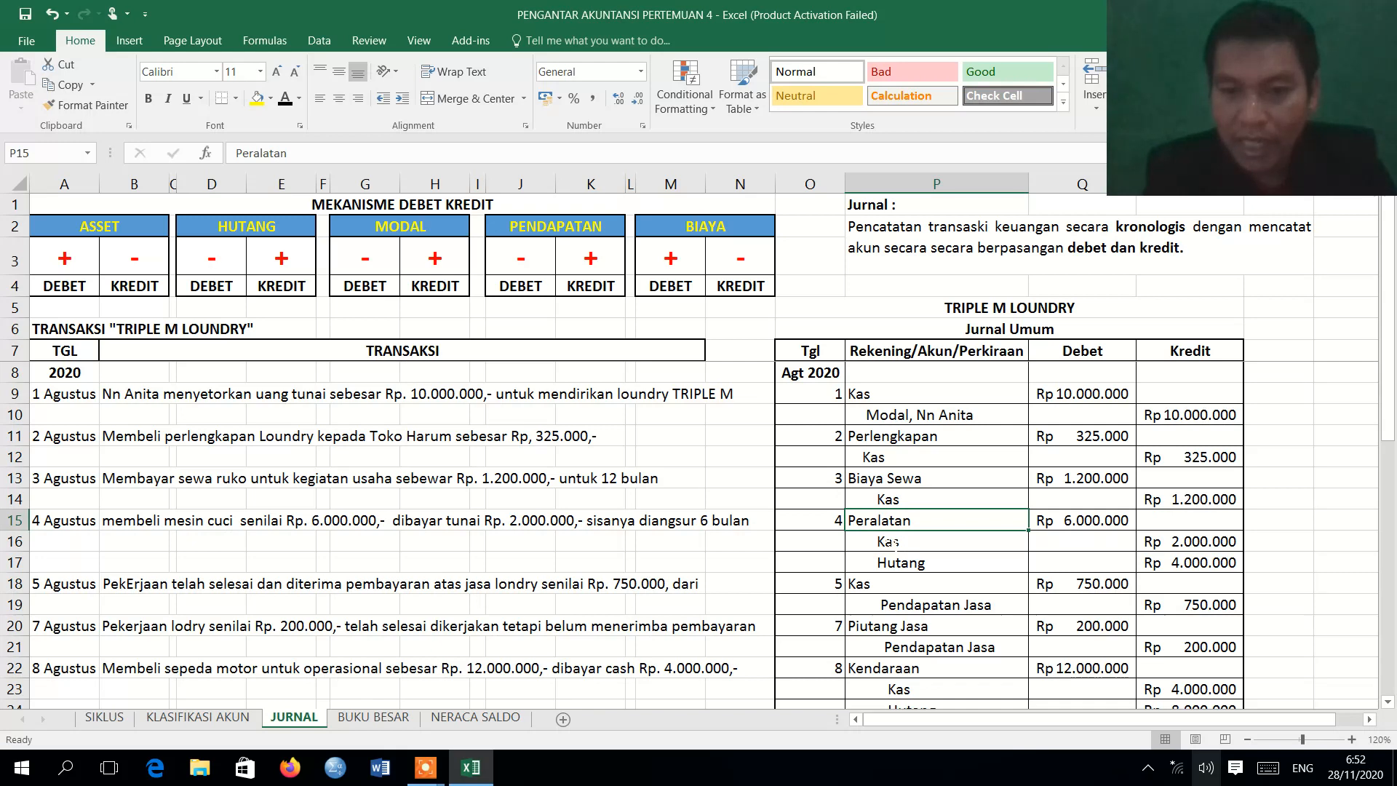
left_click(408, 718)
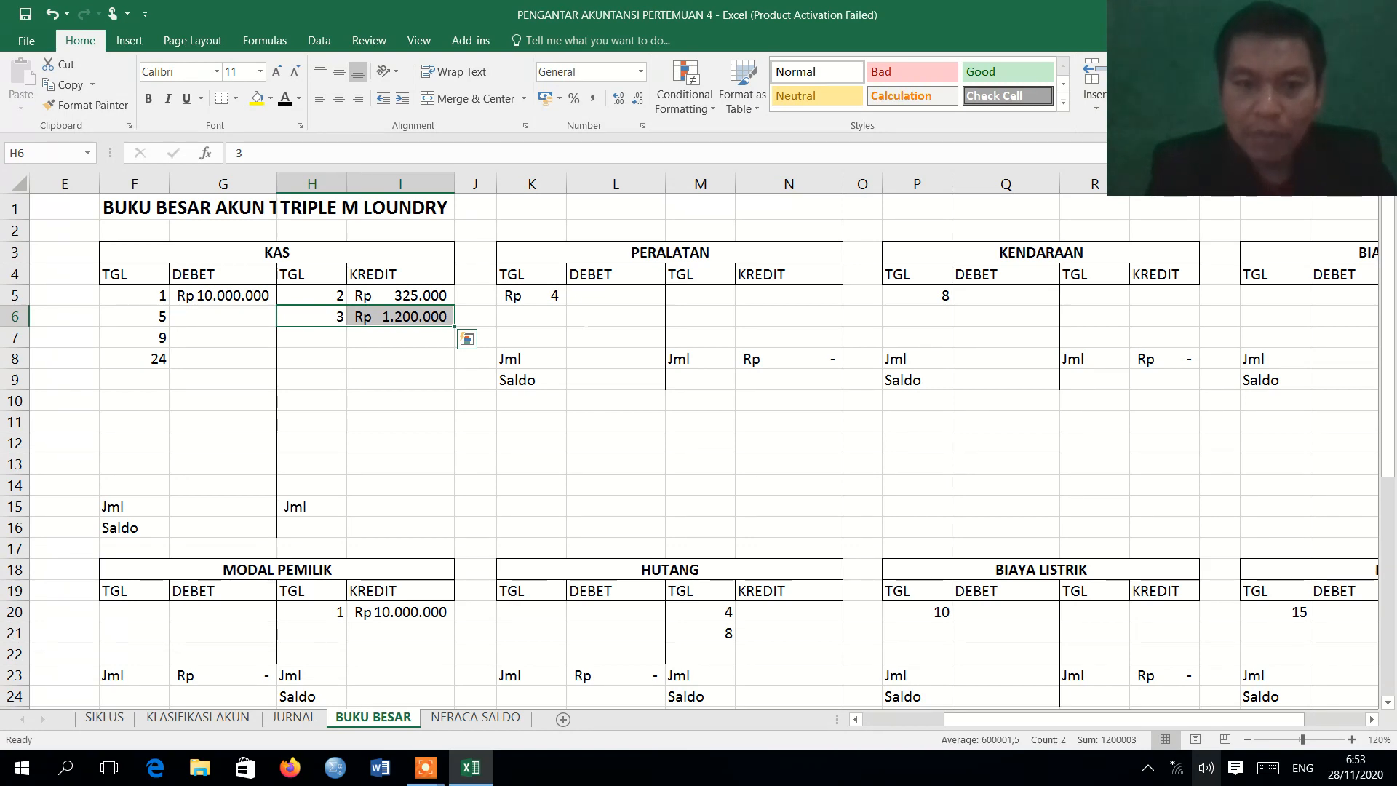
left_click(295, 717)
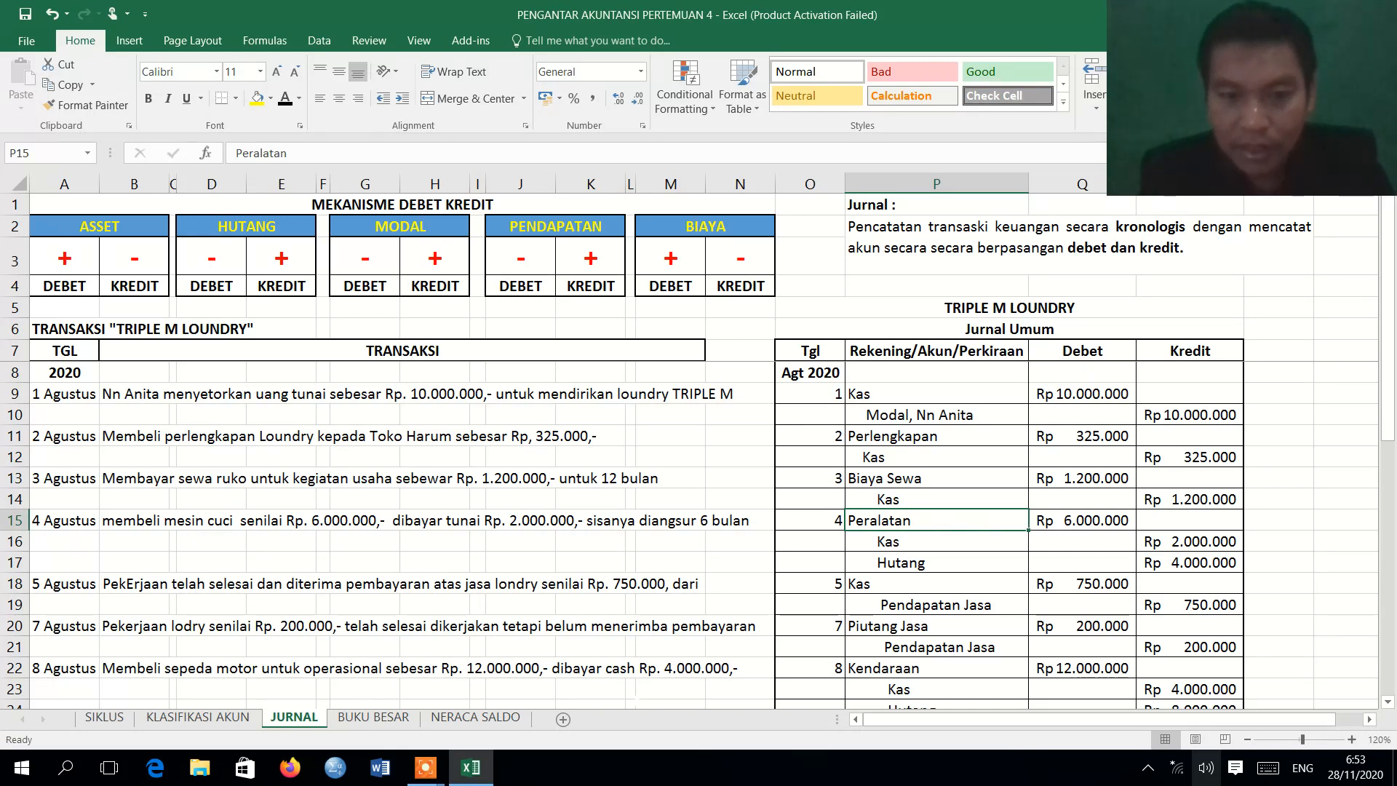
left_click(374, 718)
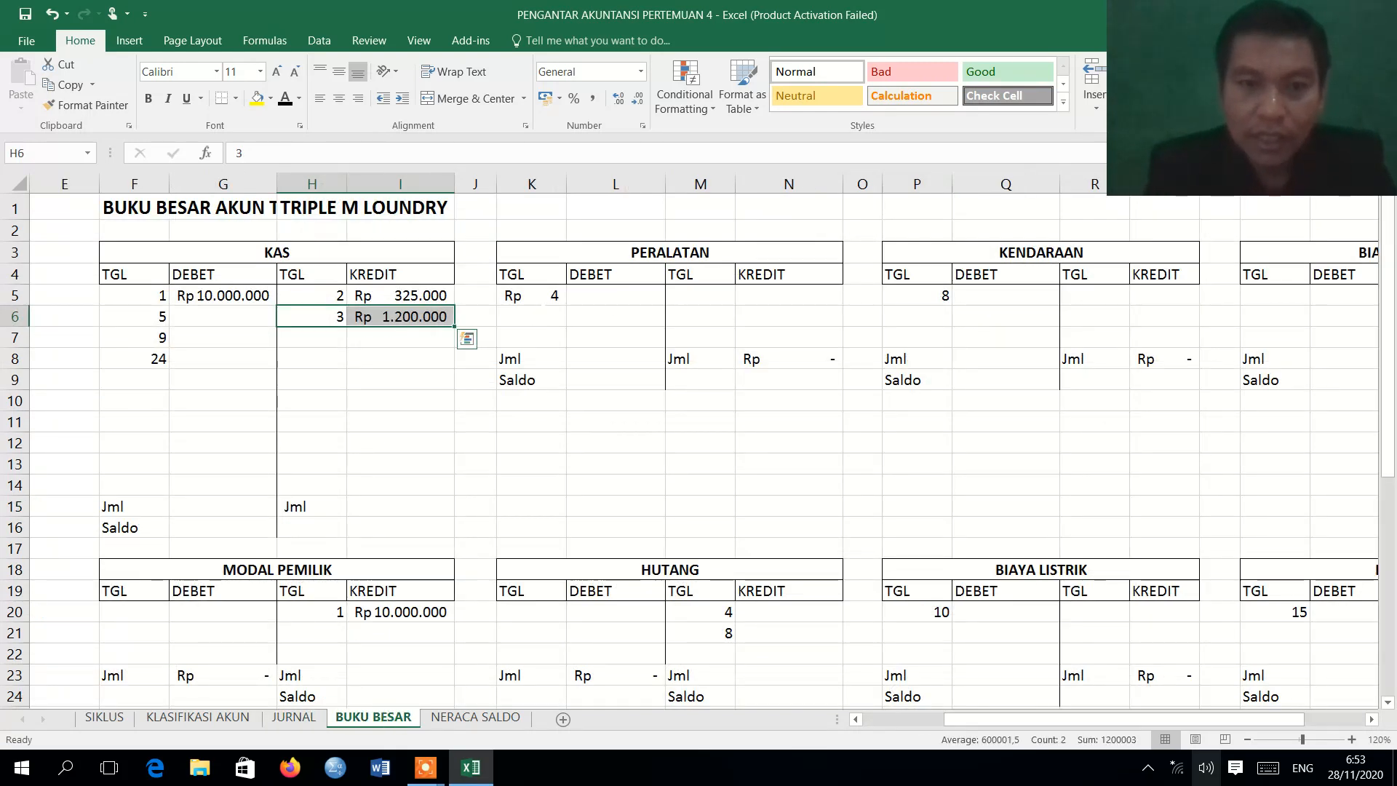
left_click_drag(536, 297, 590, 296)
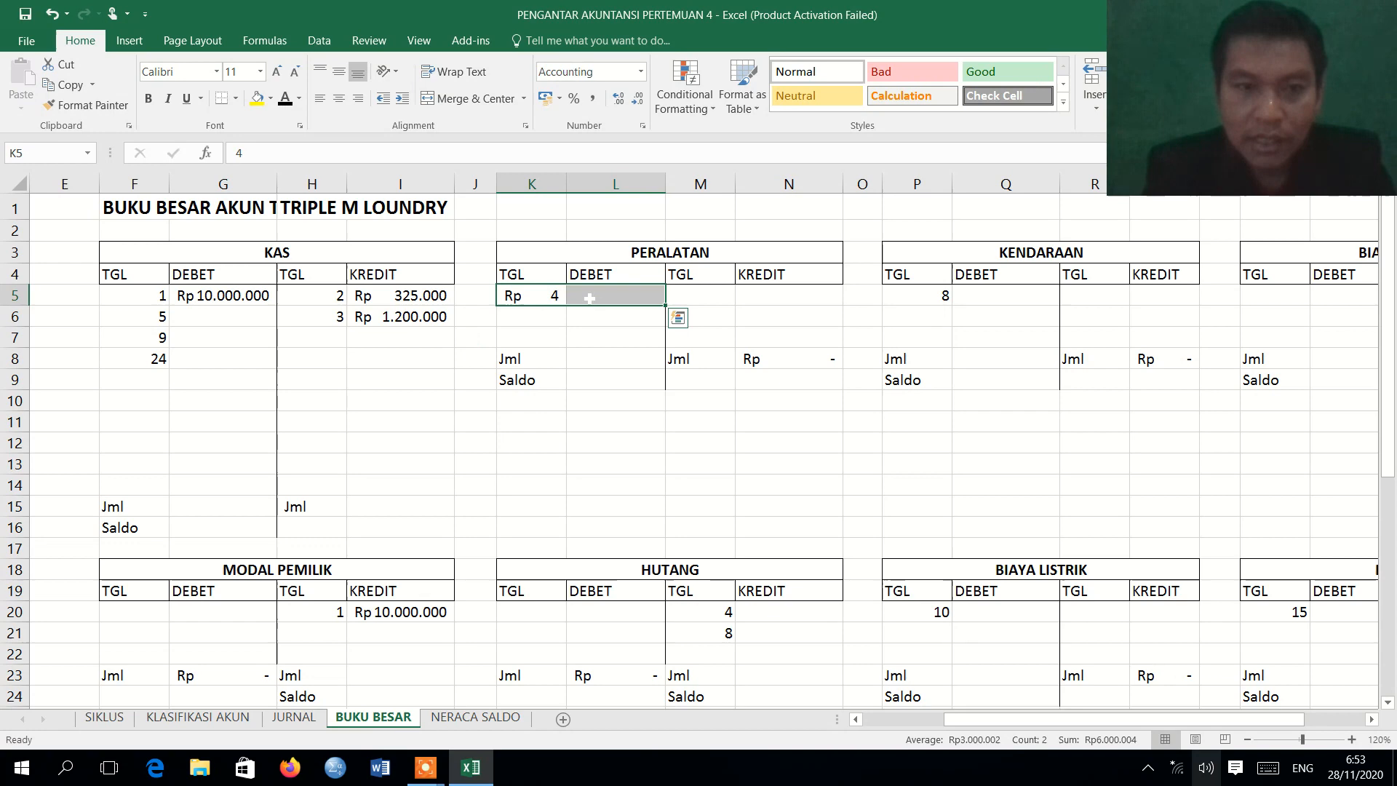
left_click(285, 98)
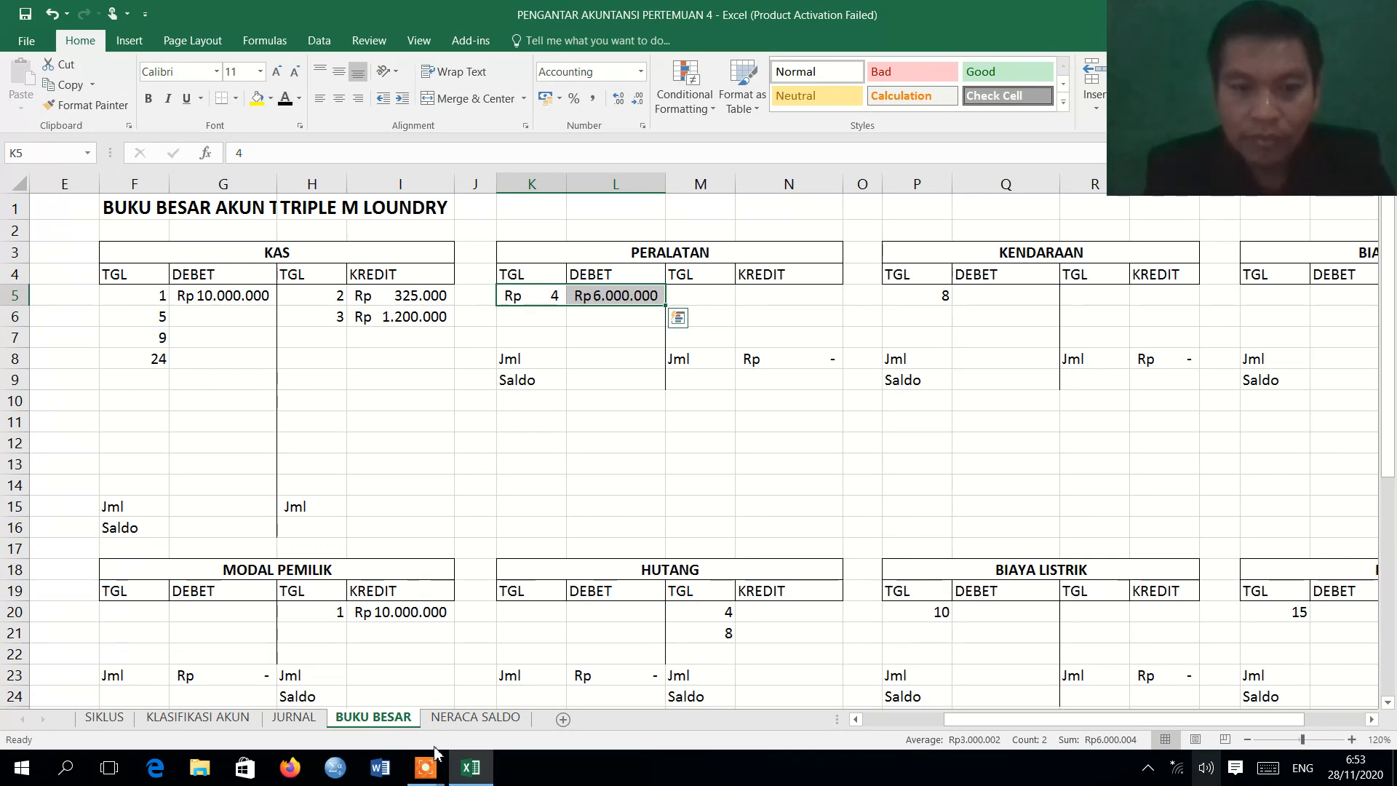
Recheck the 4 August journal credits and apply the Automatic font color to KAS row H7:I7 and HUTANG row M20:N20 on BUKU BESAR.
left_click(295, 718)
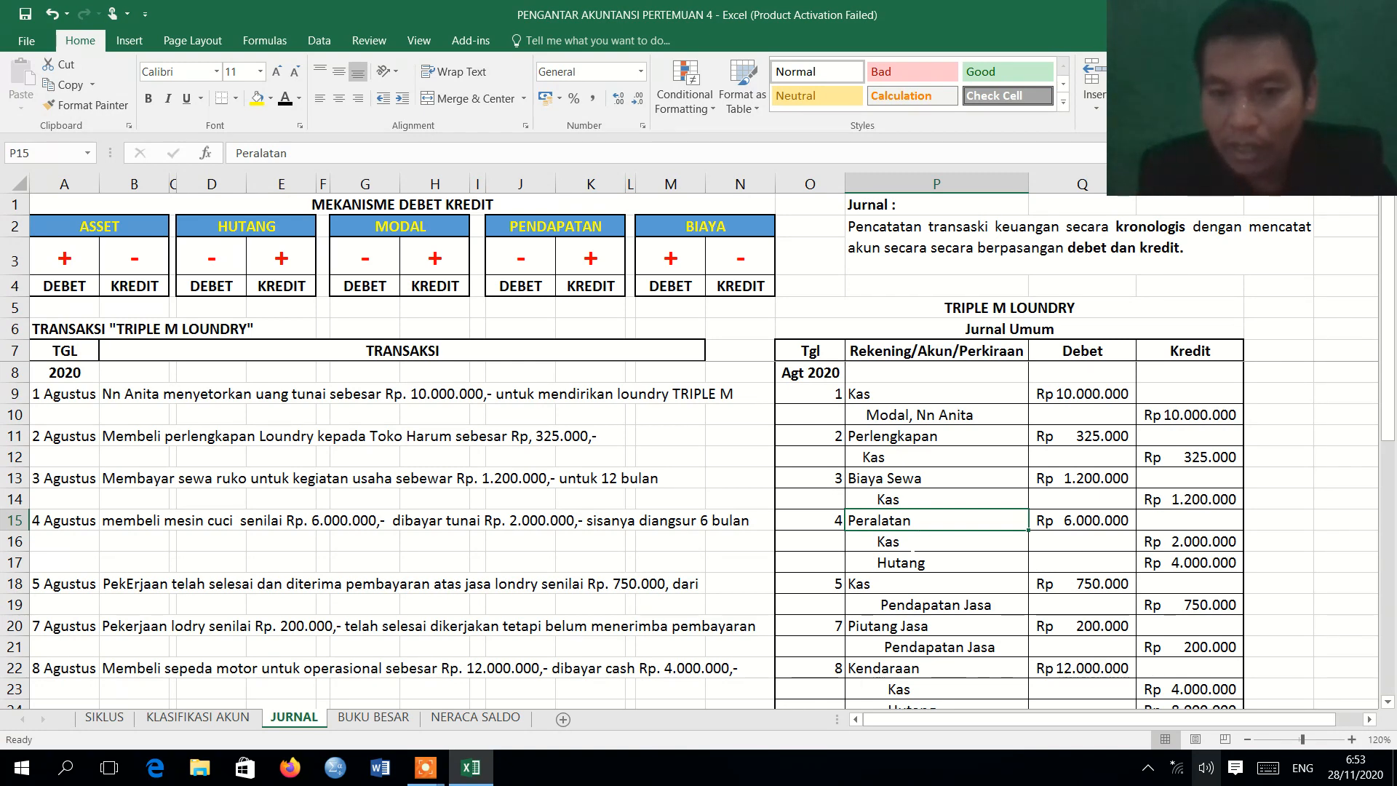
left_click_drag(914, 556, 941, 540)
double_click(947, 545)
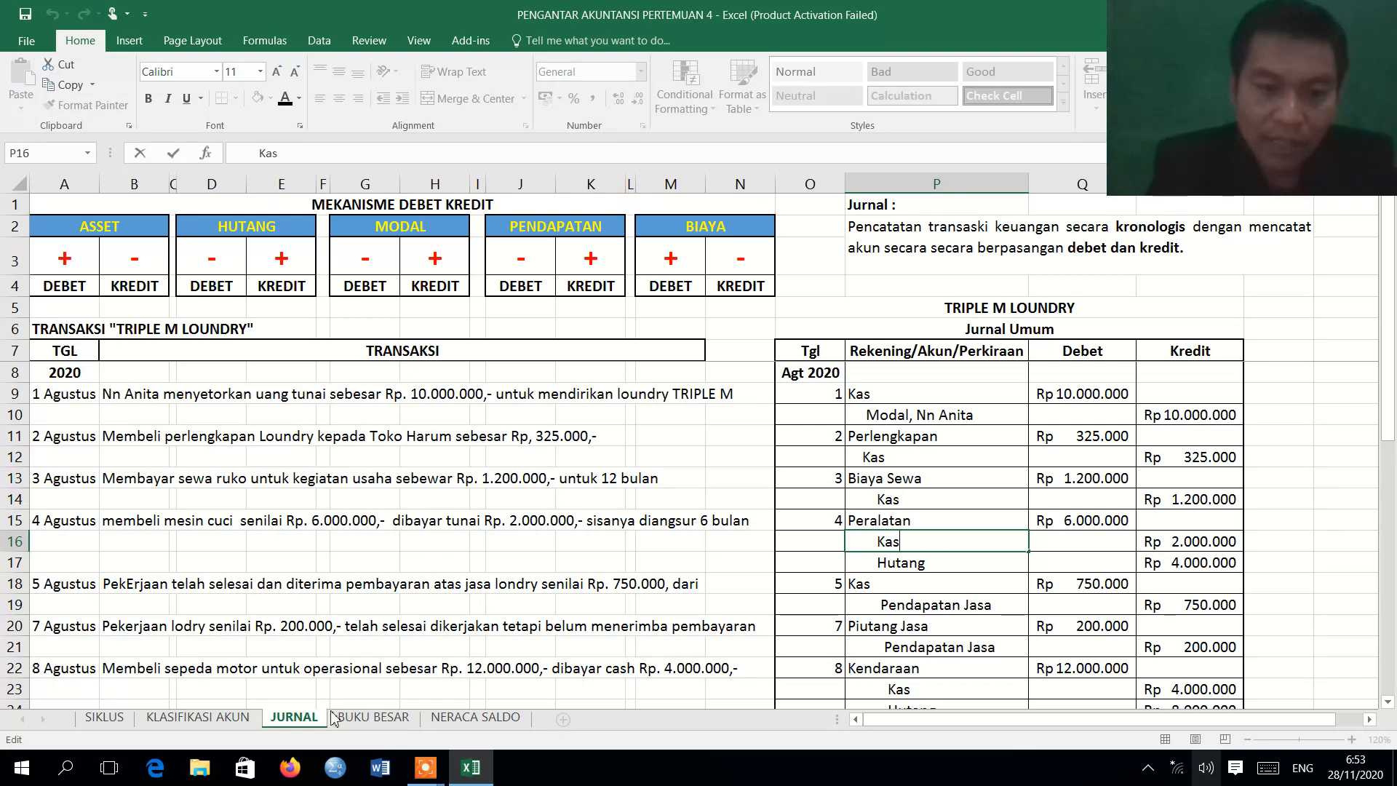
left_click(373, 719)
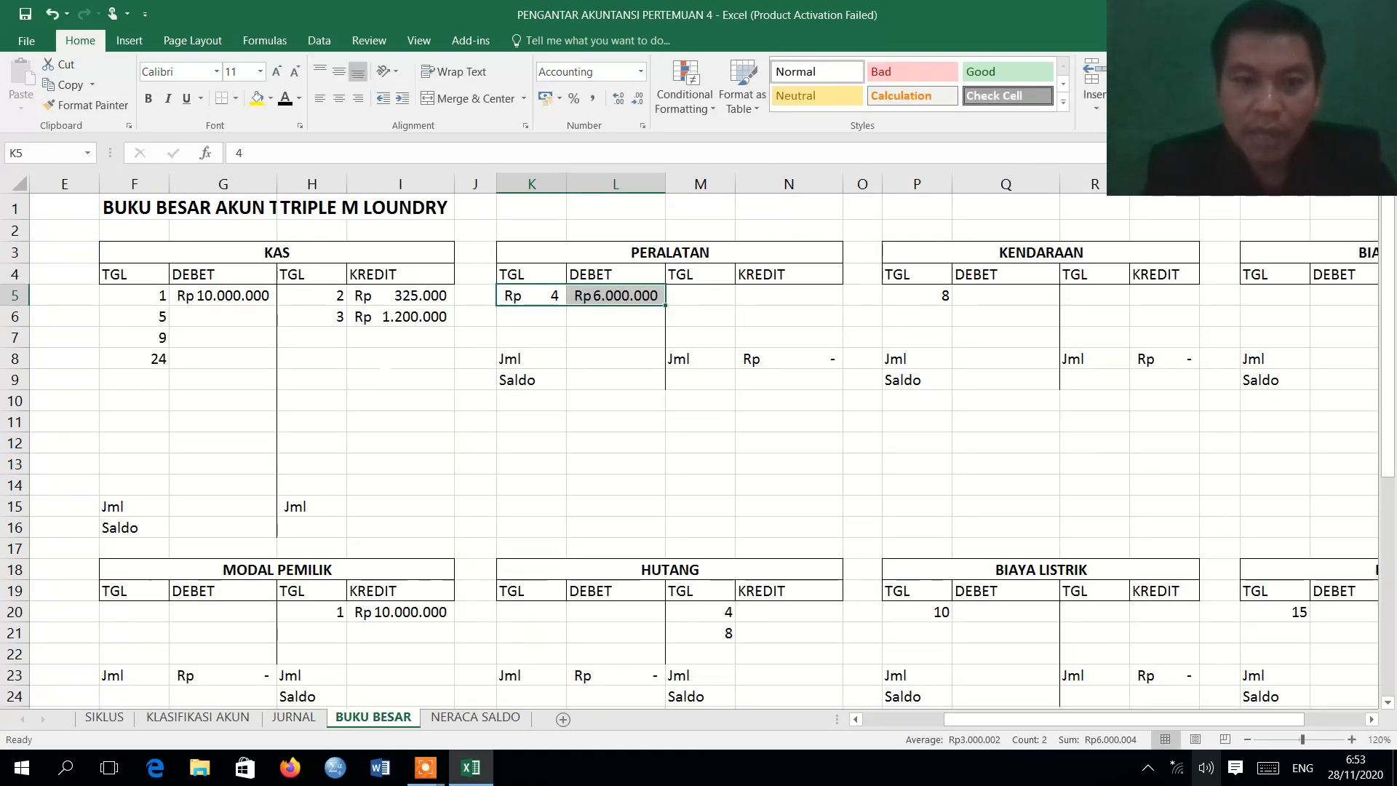
left_click_drag(312, 336, 400, 337)
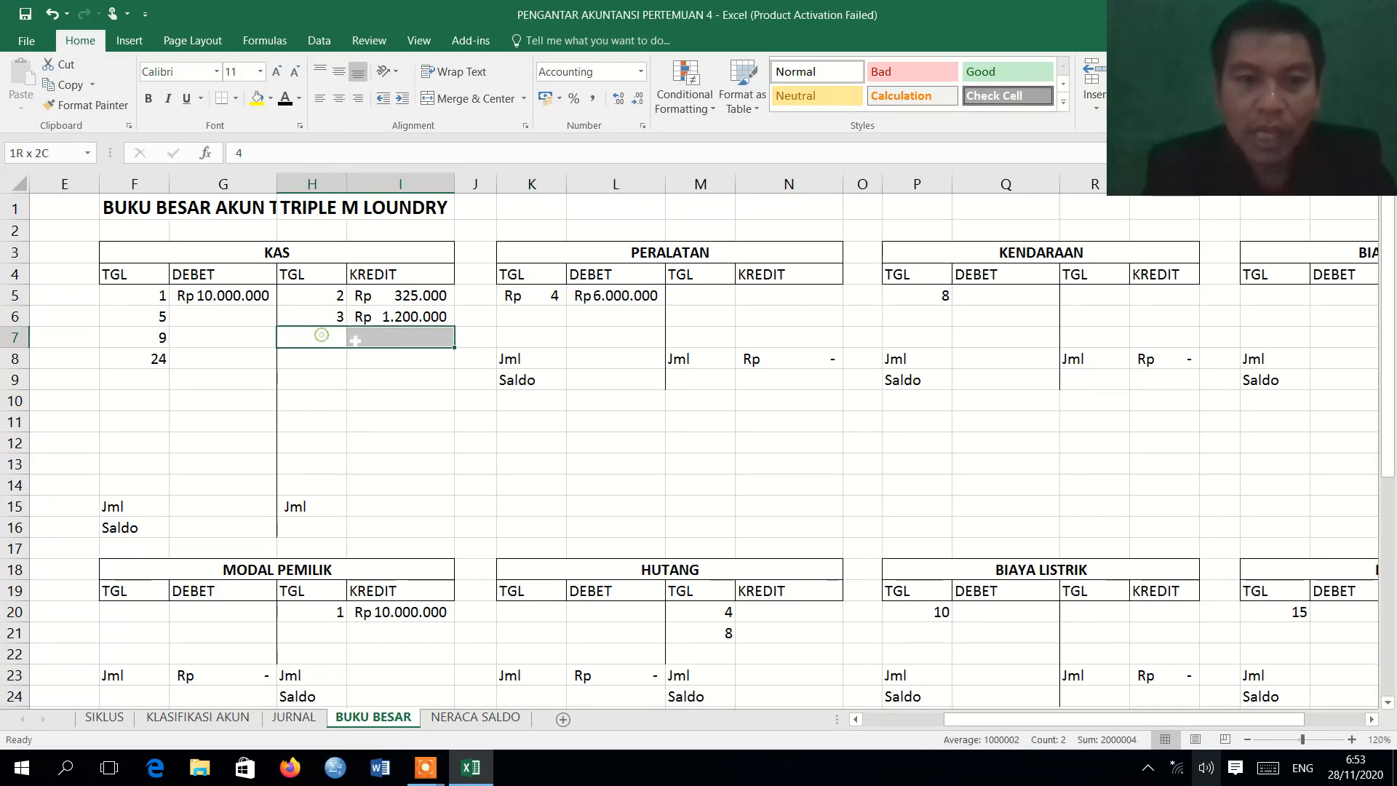
left_click(285, 102)
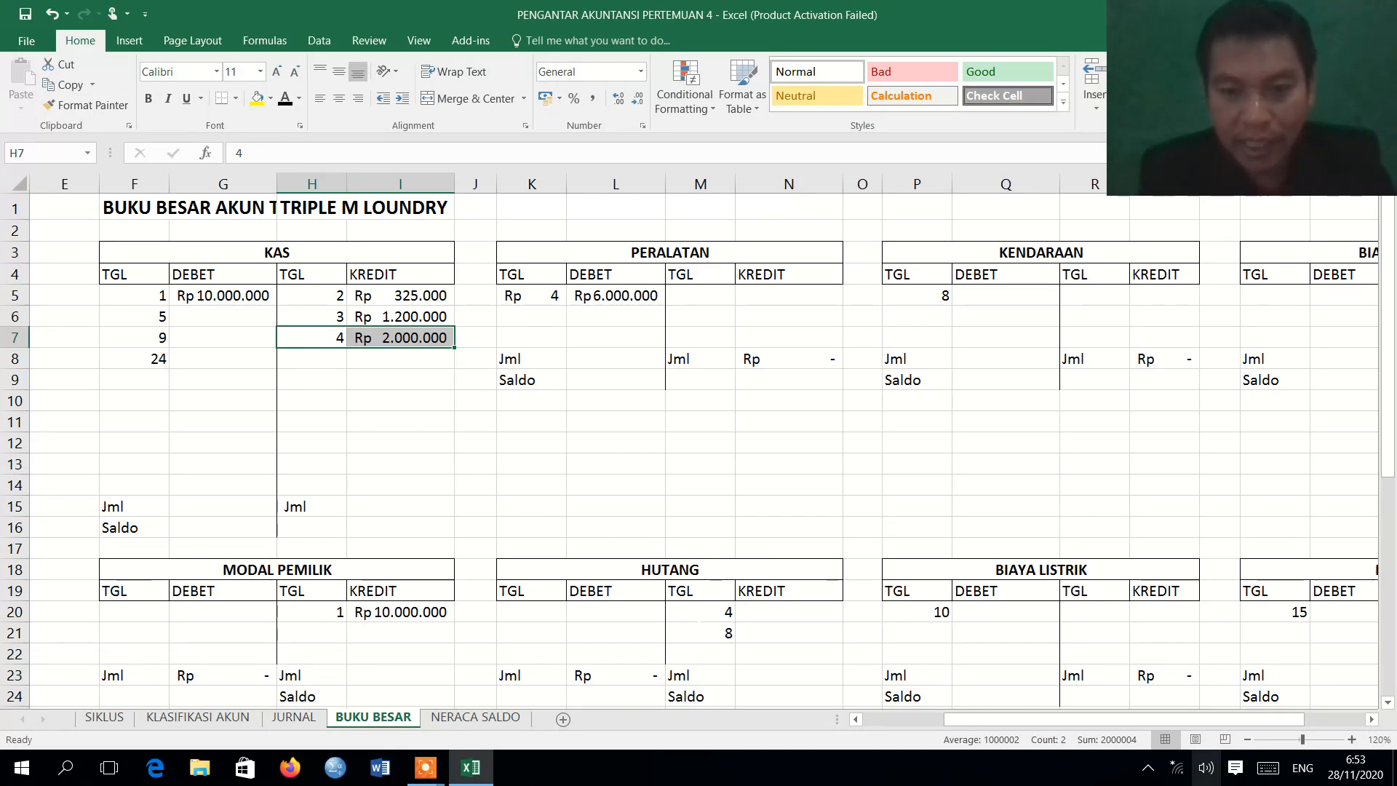
left_click_drag(709, 612, 748, 614)
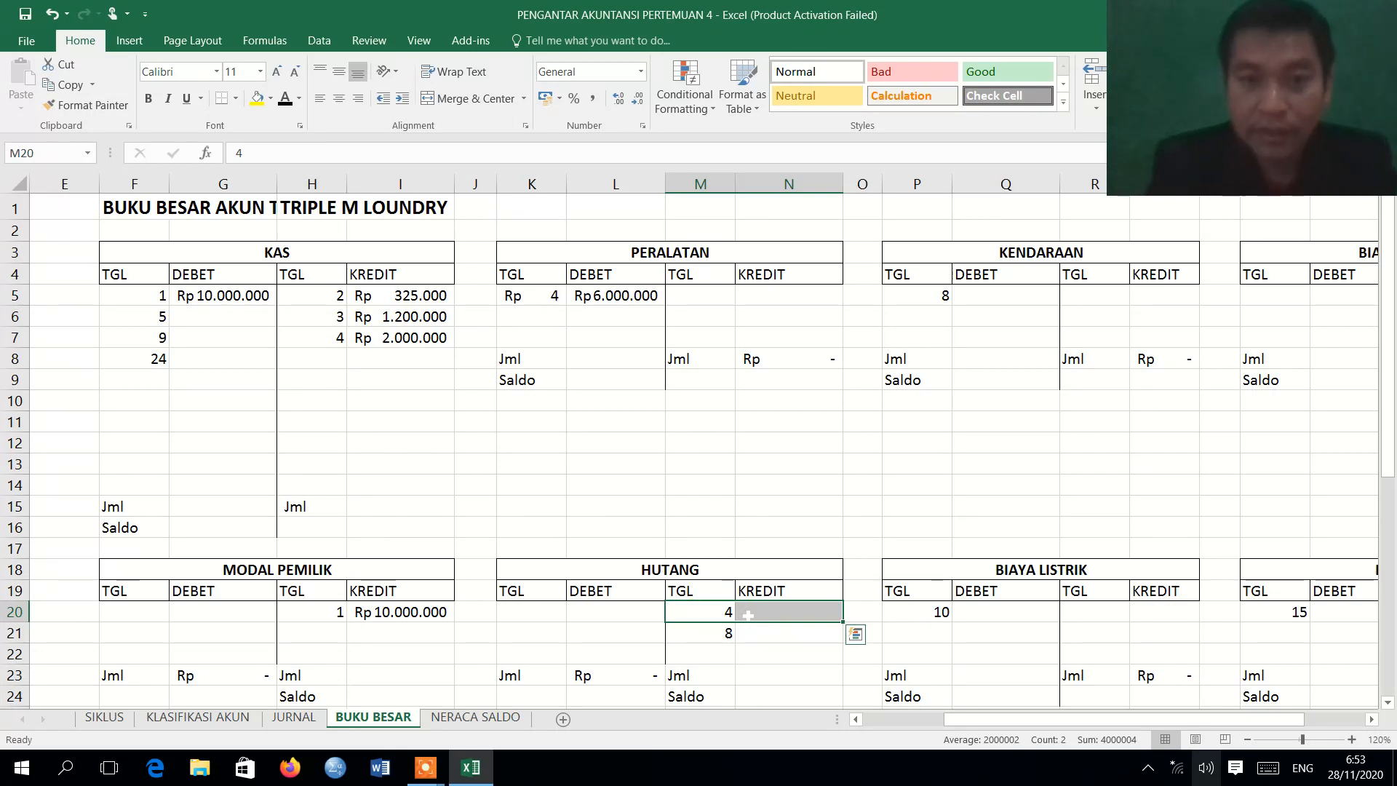
left_click(284, 106)
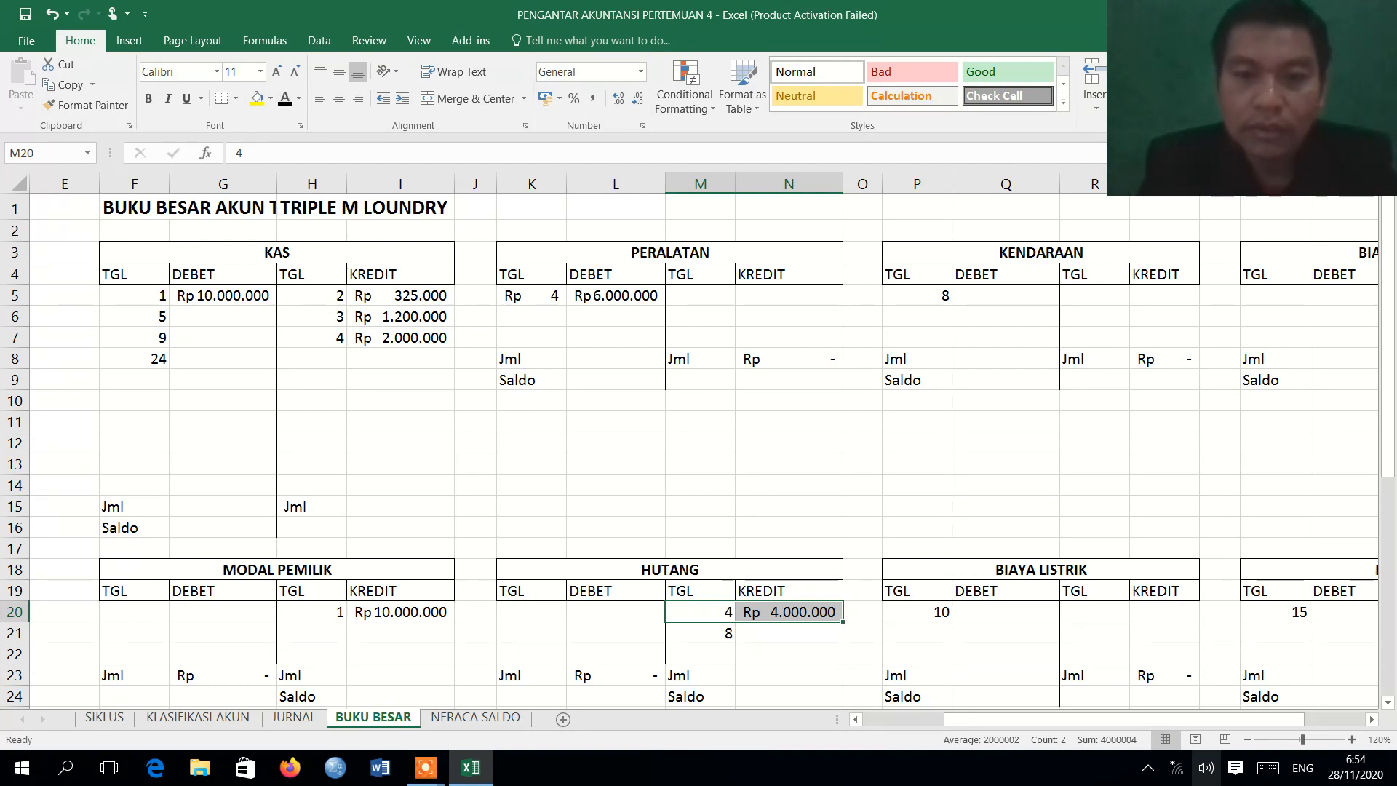
Review the 5 August Kas entry in the journal and apply the Automatic font color to the KAS debit row F6:G6 on BUKU BESAR.
left_click(296, 717)
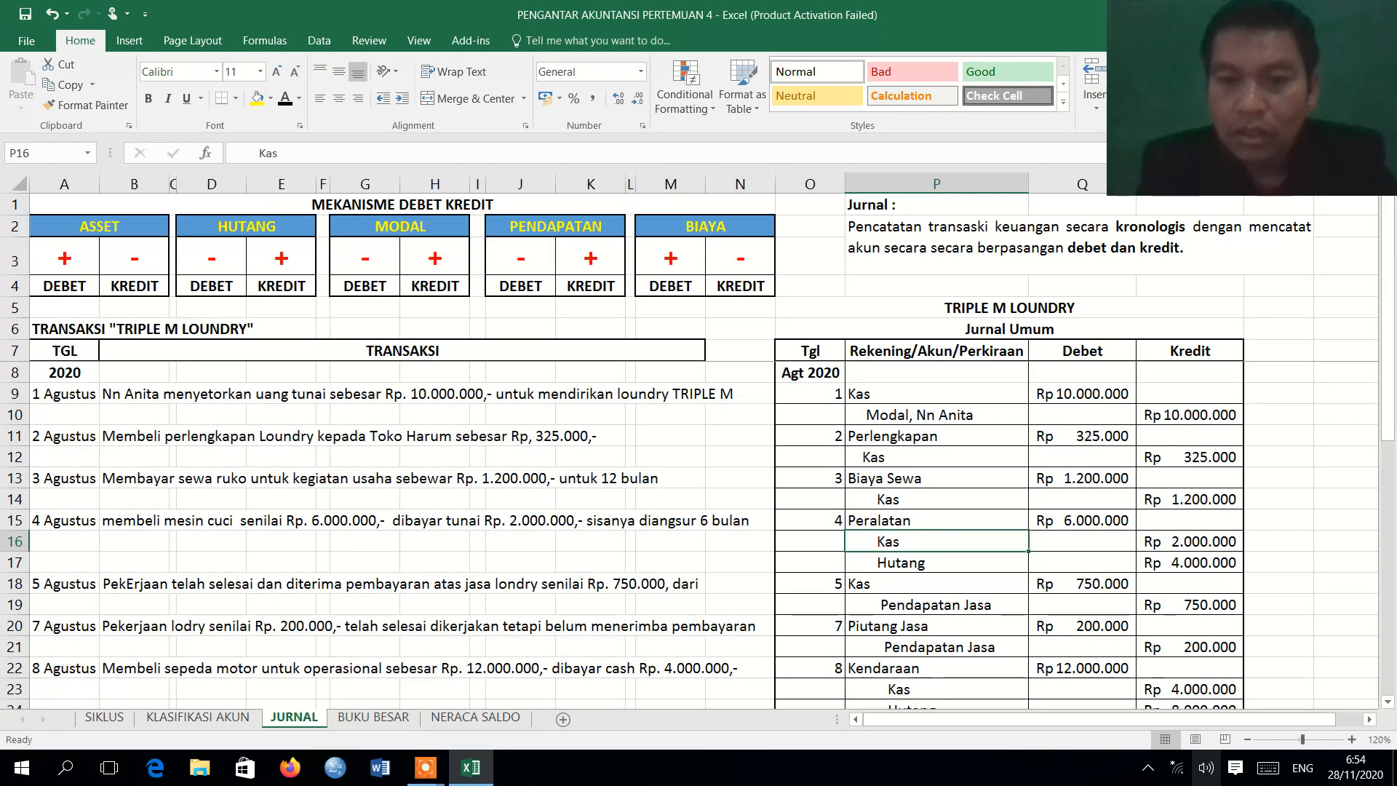
left_click(877, 584)
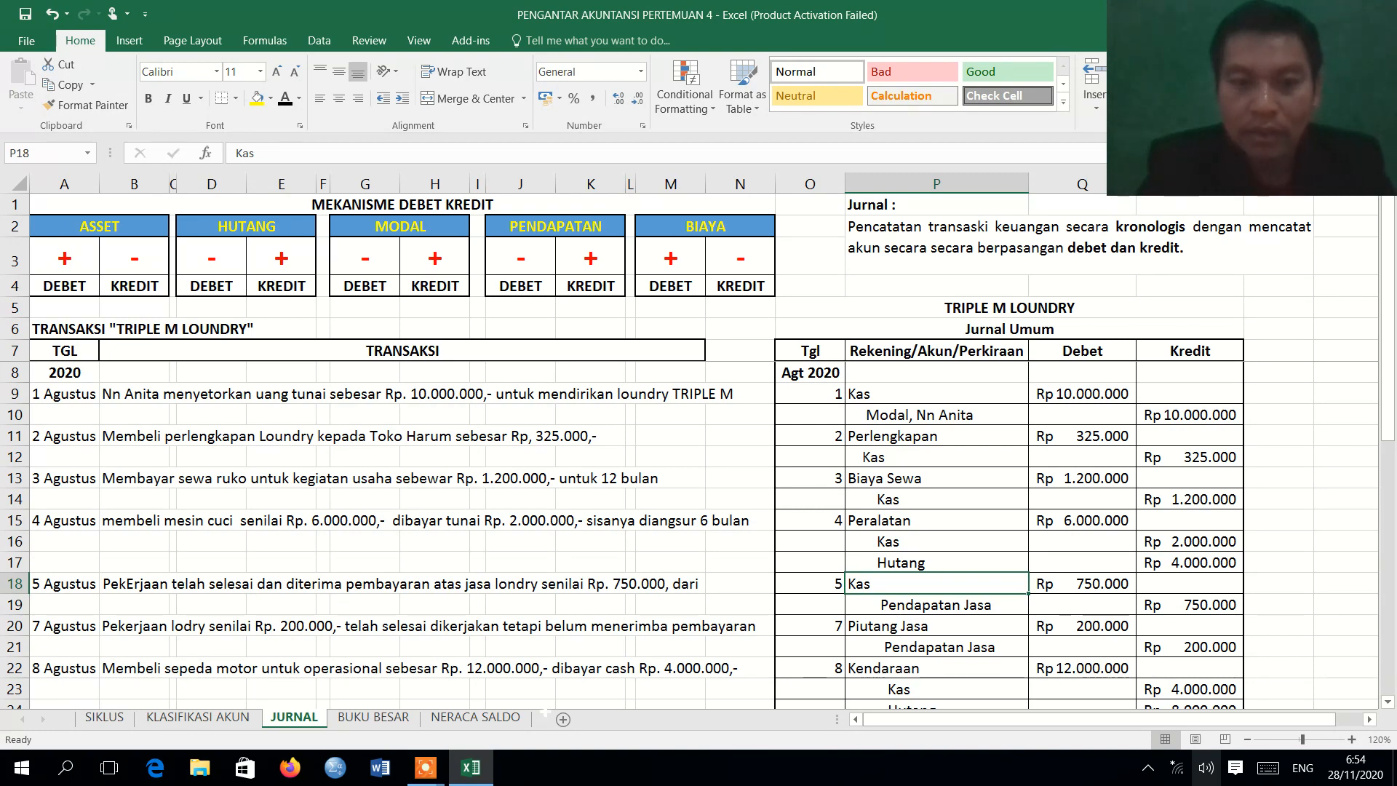
left_click(390, 720)
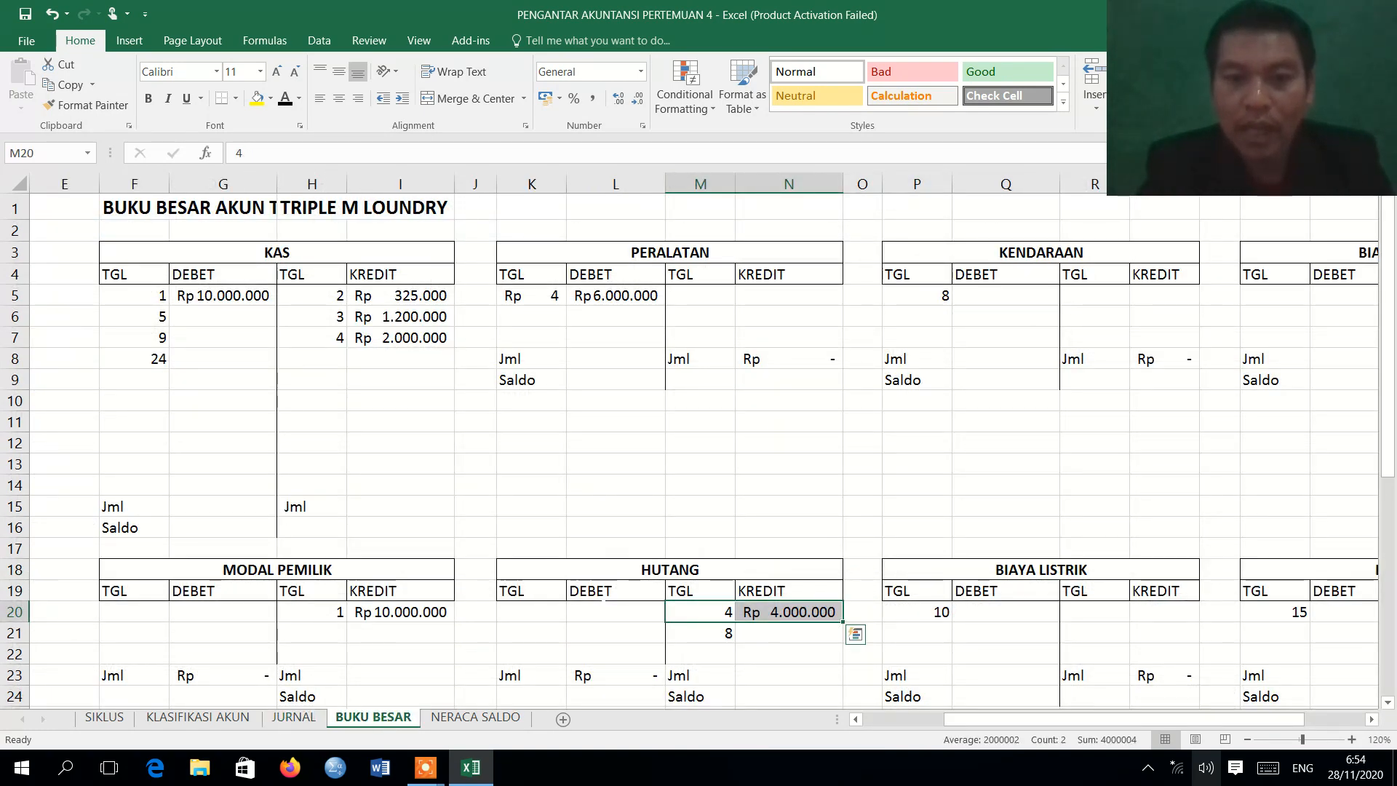
left_click(1389, 703)
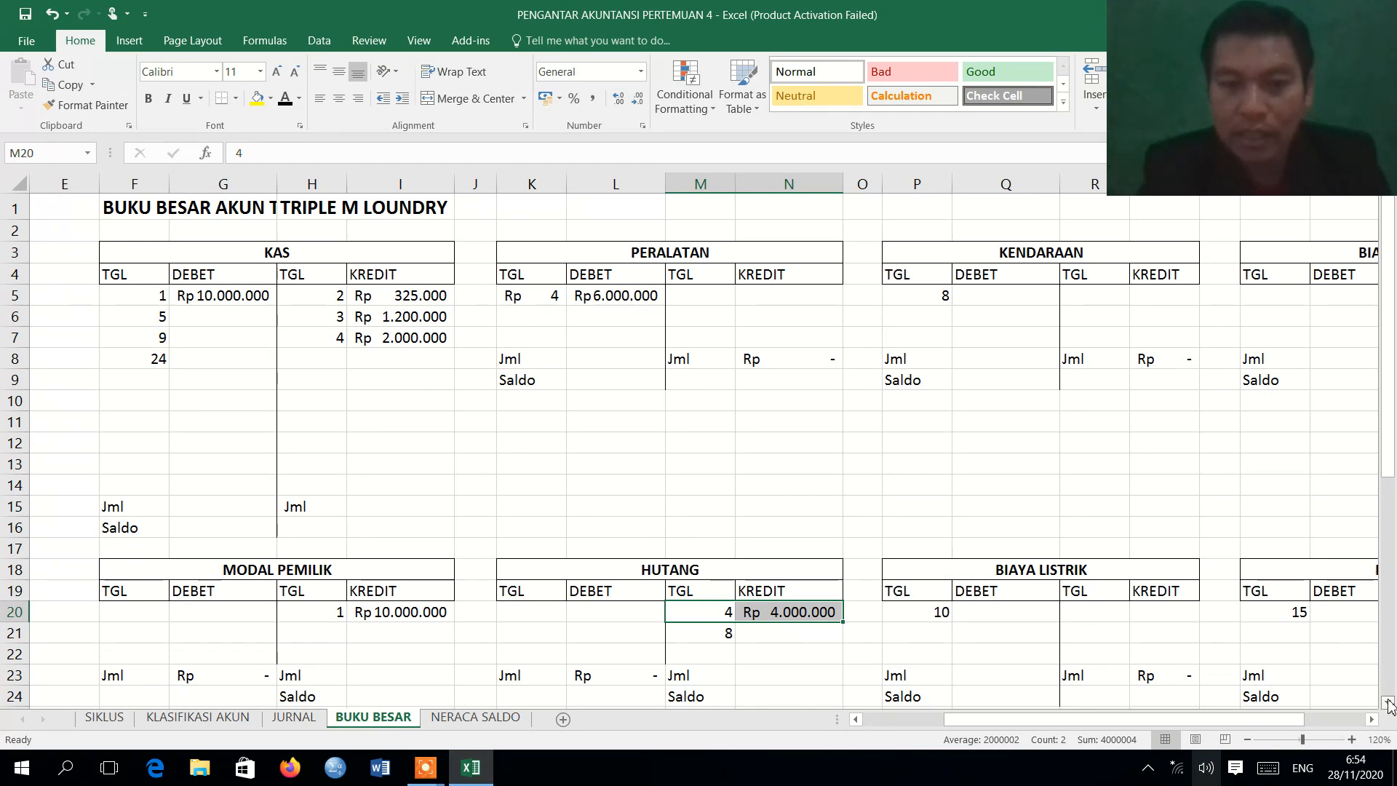
left_click(1389, 702)
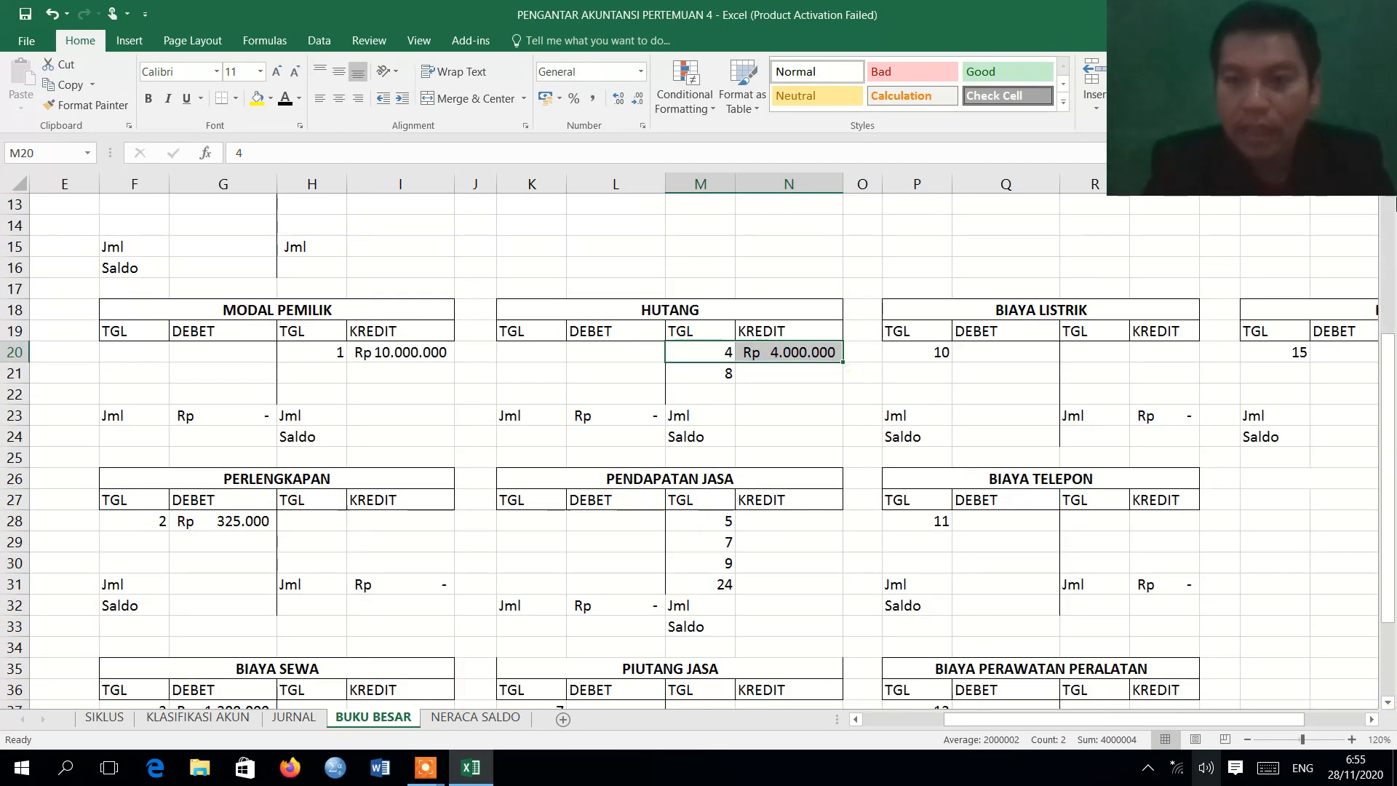
scroll(1392, 240, "up", 4)
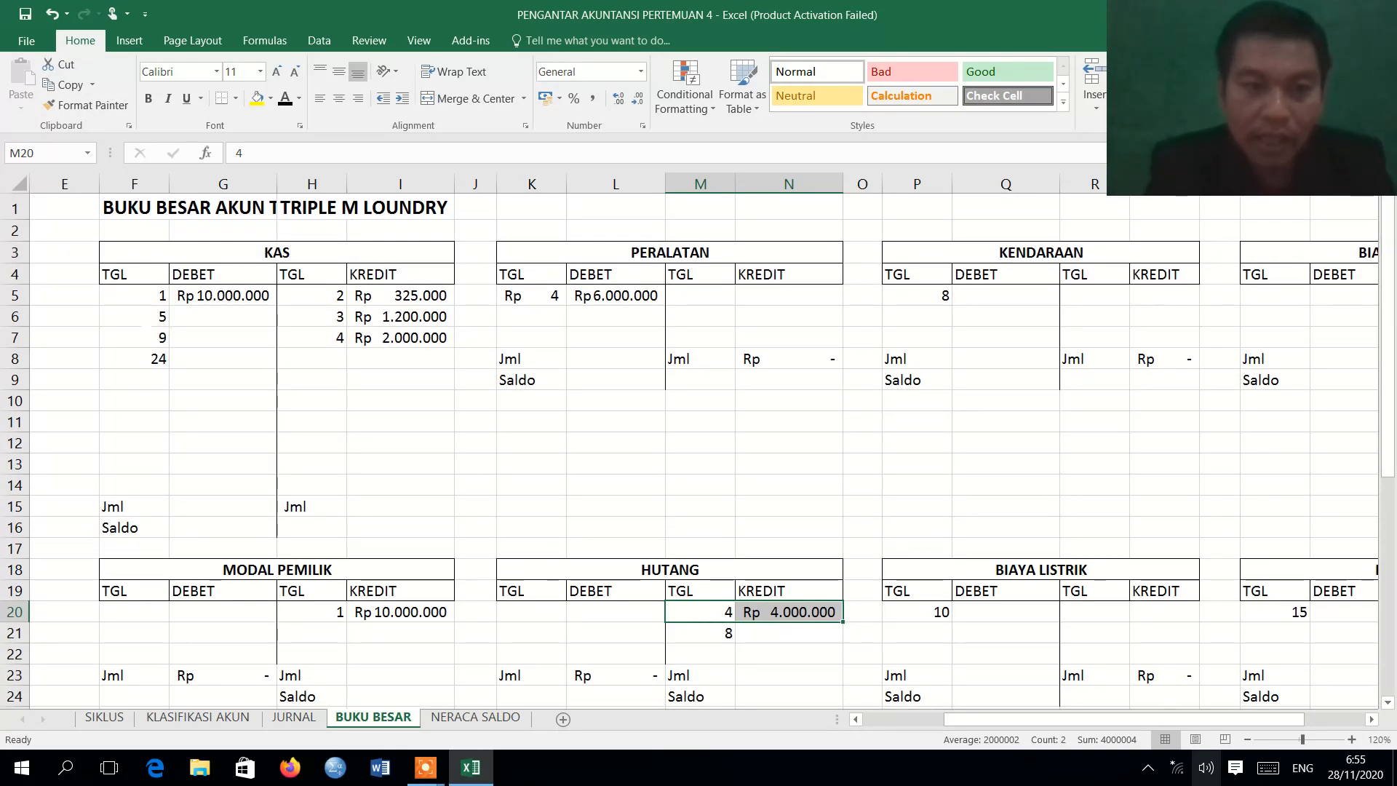
left_click_drag(134, 317, 218, 316)
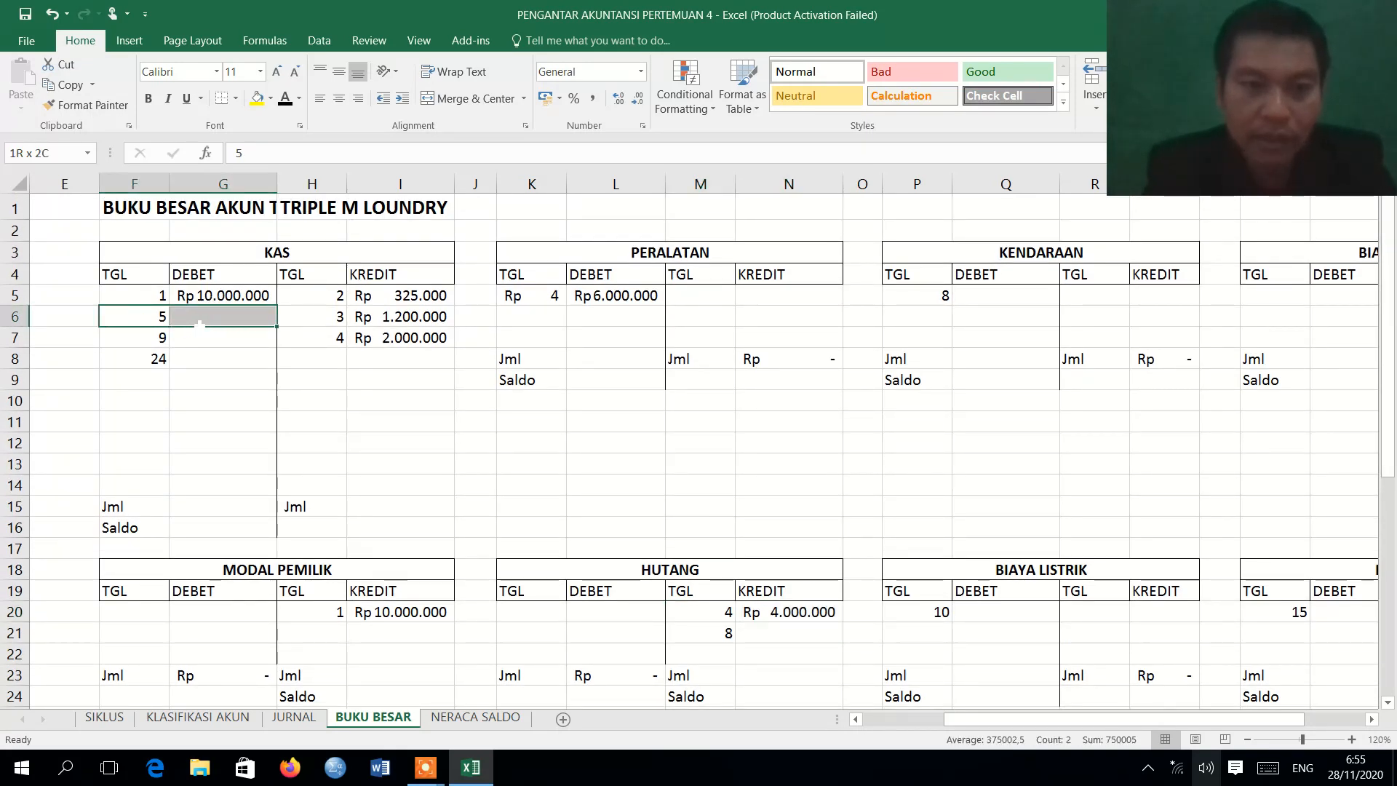
left_click(285, 102)
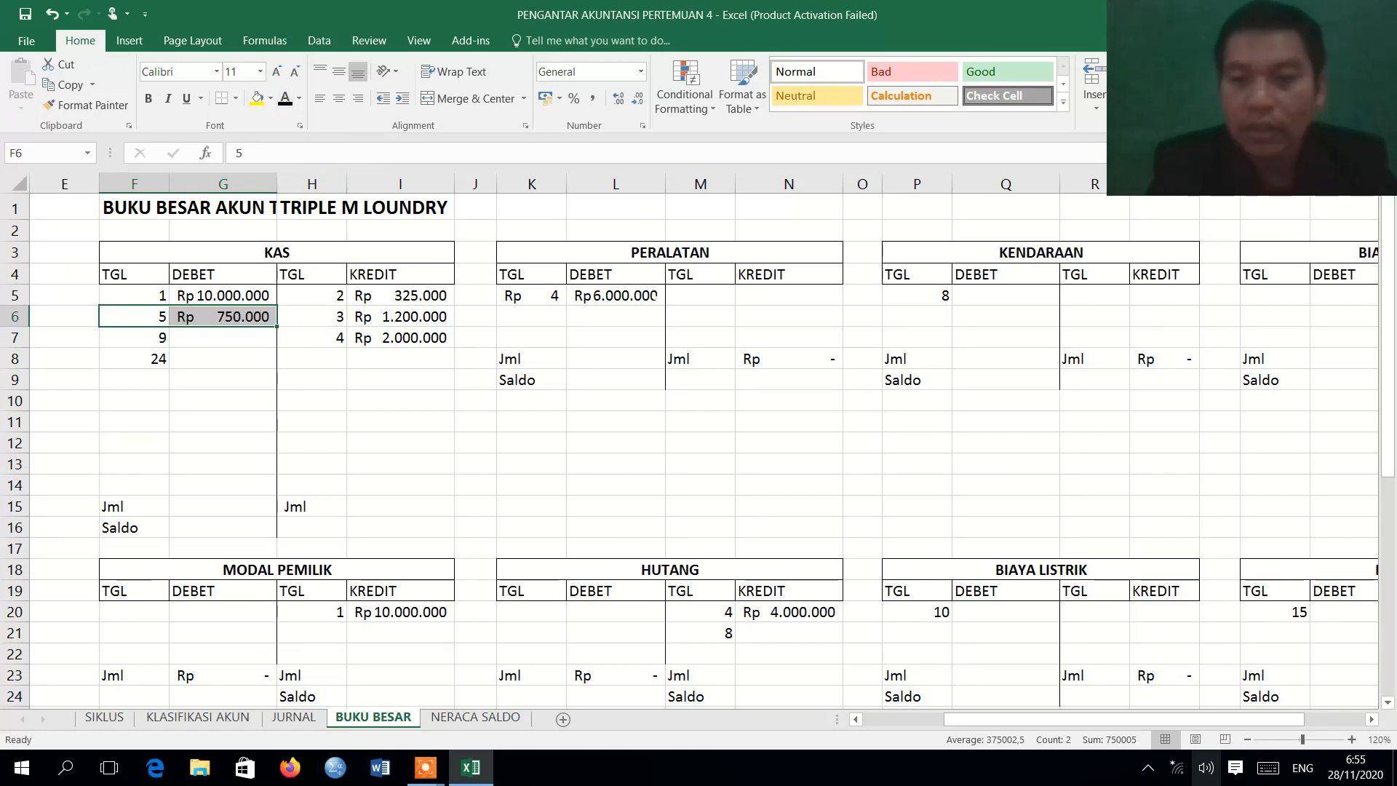
Apply the Automatic font color to the 5 August PENDAPATAN JASA credit row M28:N28 on BUKU BESAR.
left_click_drag(1387, 406, 1374, 627)
left_click_drag(700, 394, 761, 396)
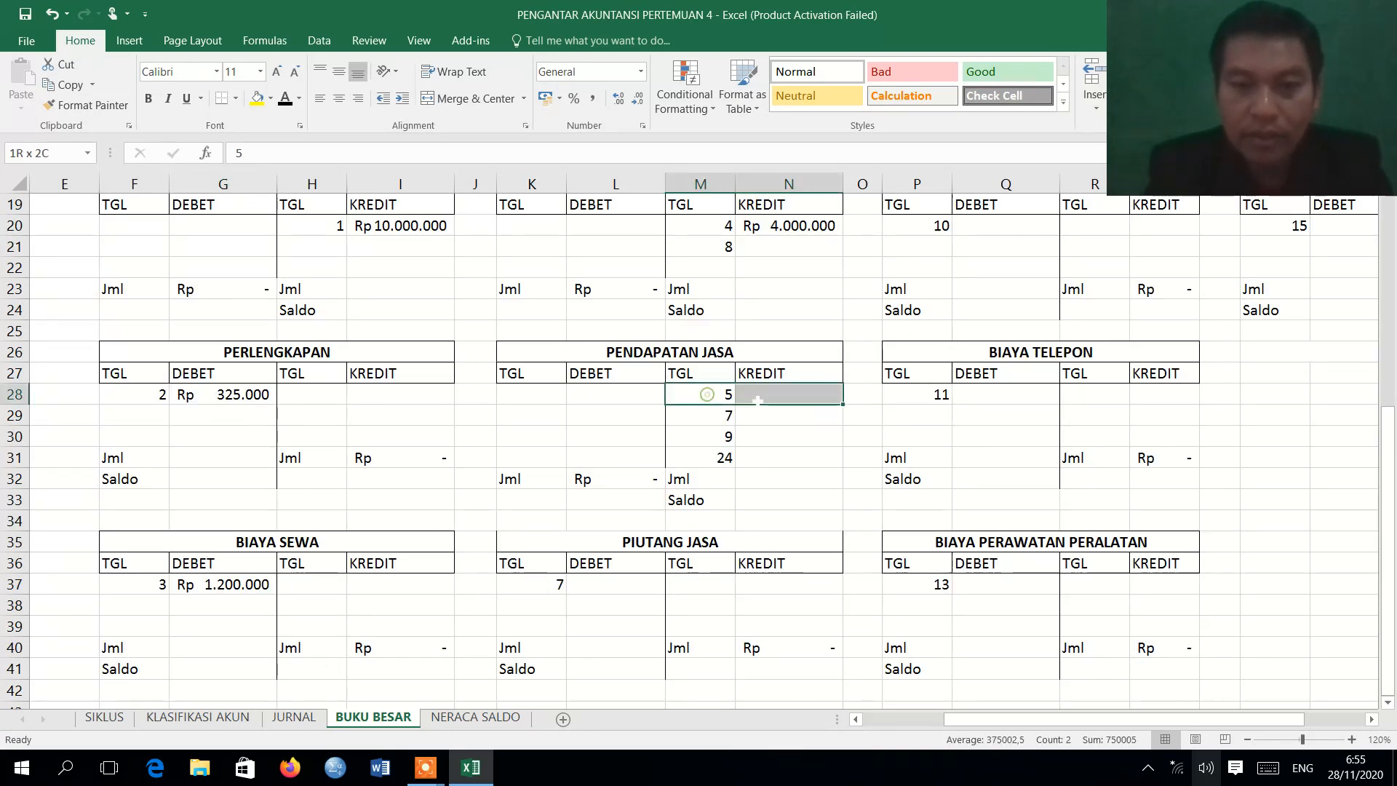
left_click(285, 102)
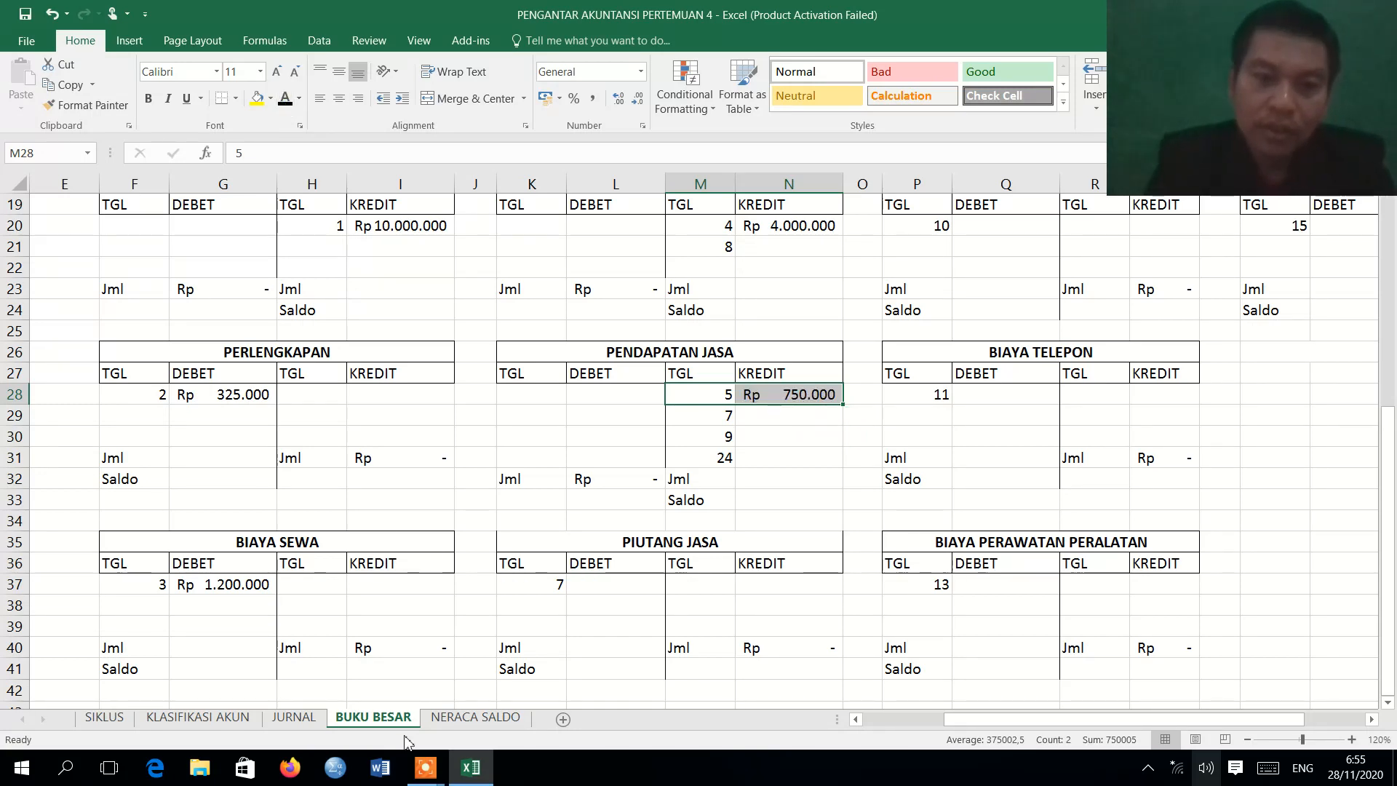
Review the 7 August journal entry and apply the Automatic font color to the PIUTANG JASA debit row K37:L37 on BUKU BESAR.
left_click(291, 719)
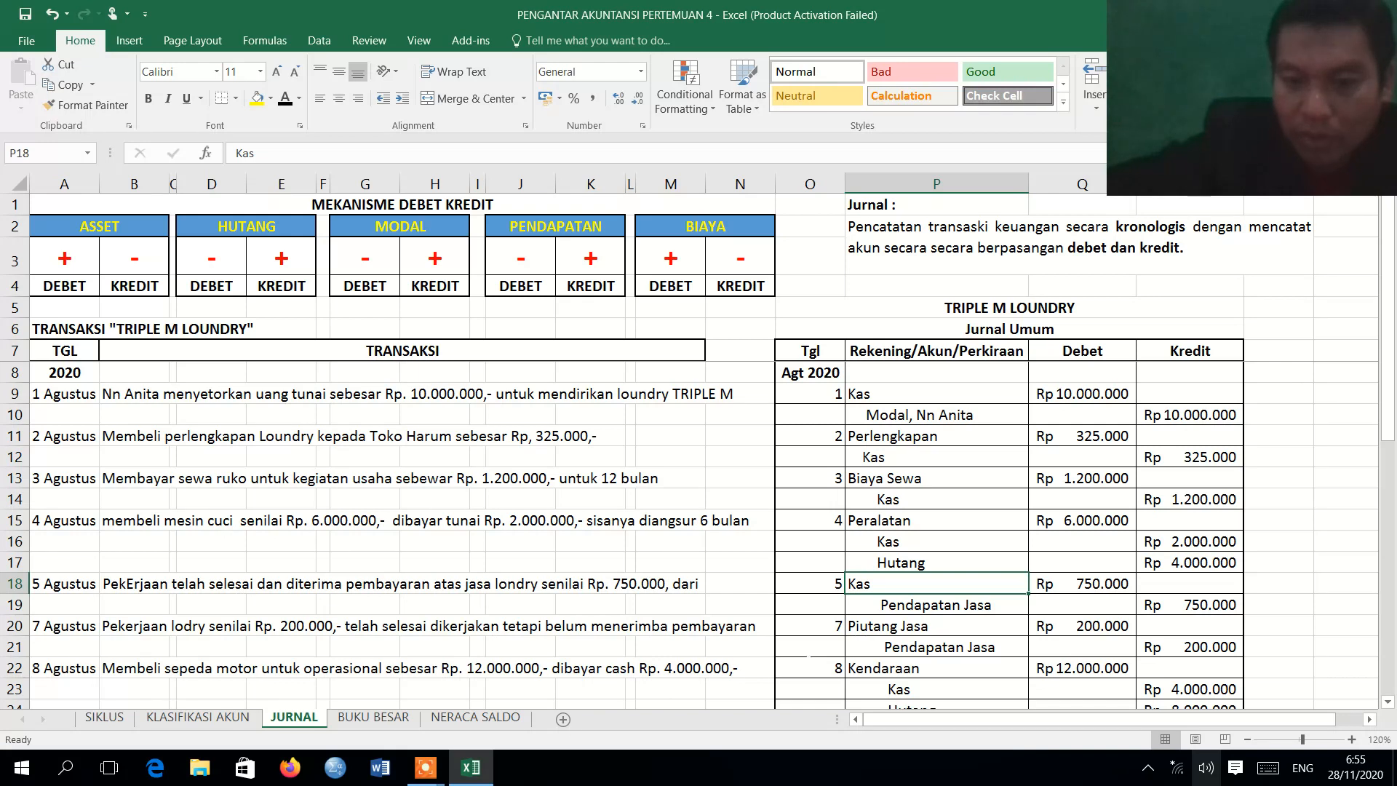
left_click(370, 719)
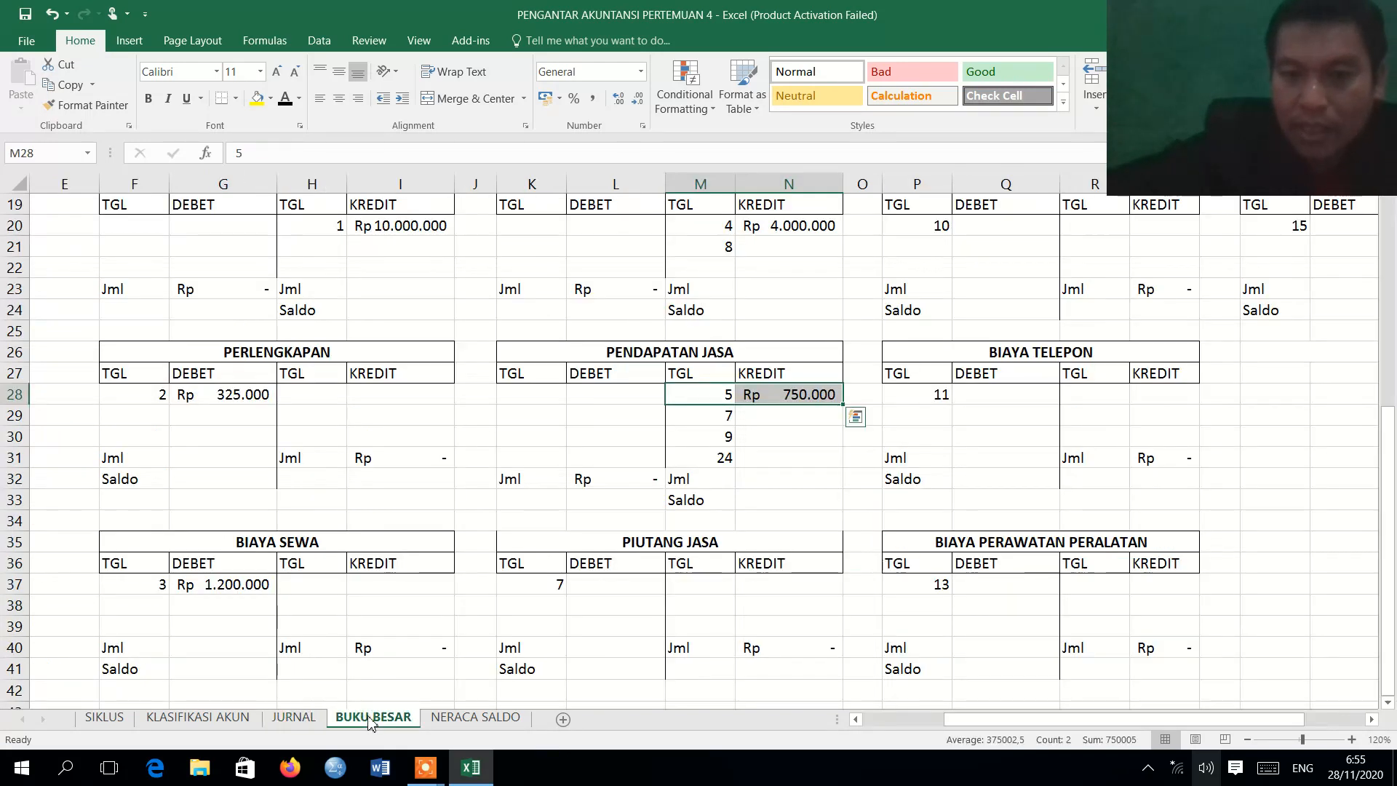
left_click_drag(634, 584, 554, 587)
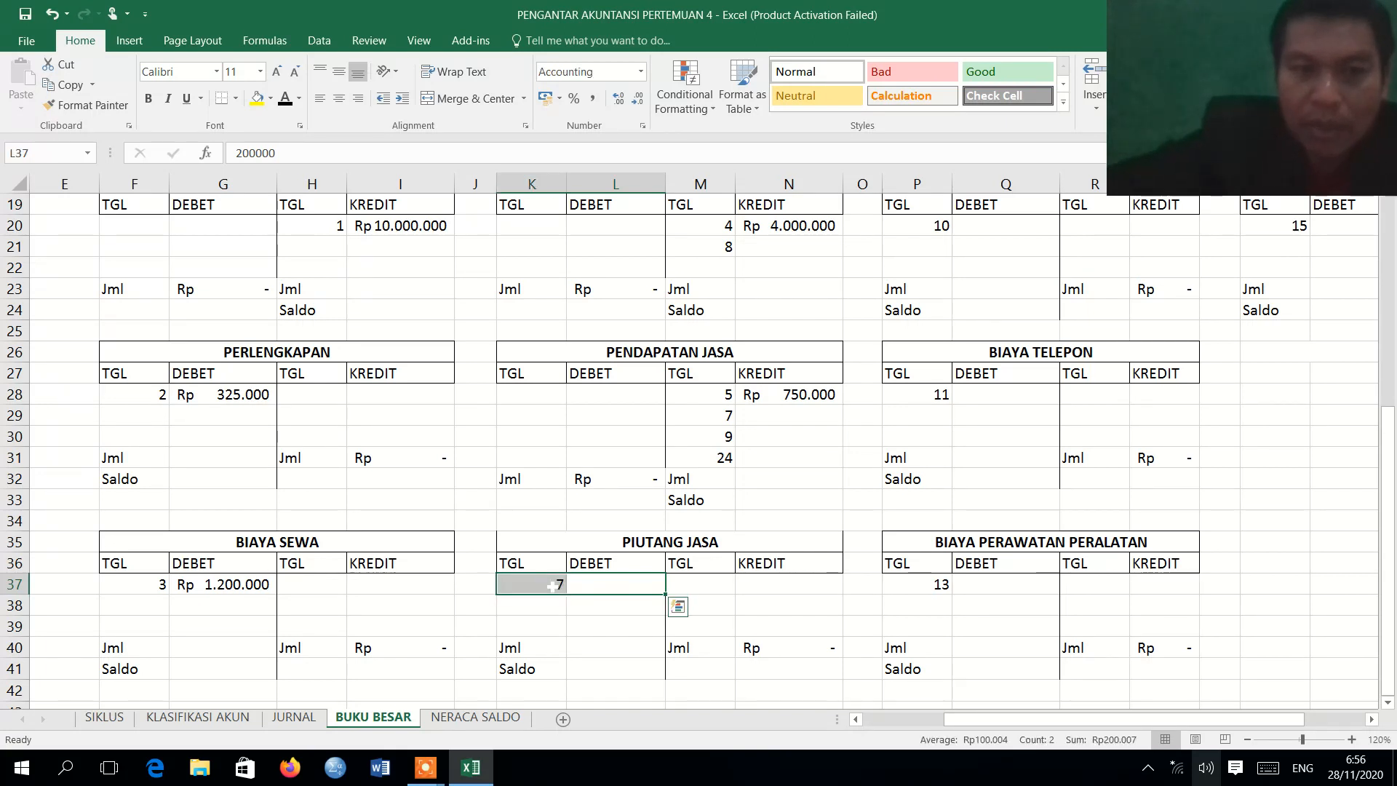
left_click(286, 102)
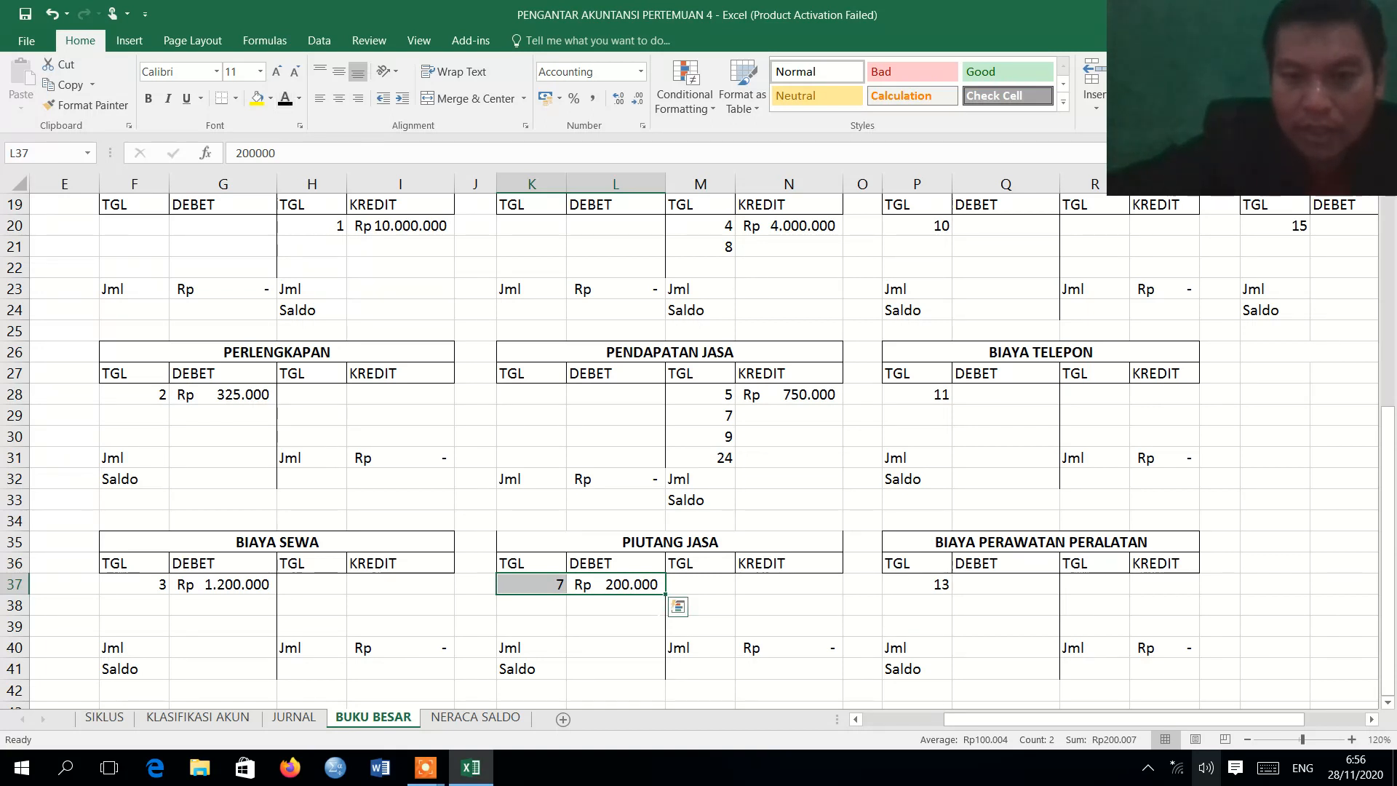
Apply the Automatic font color to the 7 August PENDAPATAN JASA credit row M29:N29 on BUKU BESAR.
left_click(814, 412)
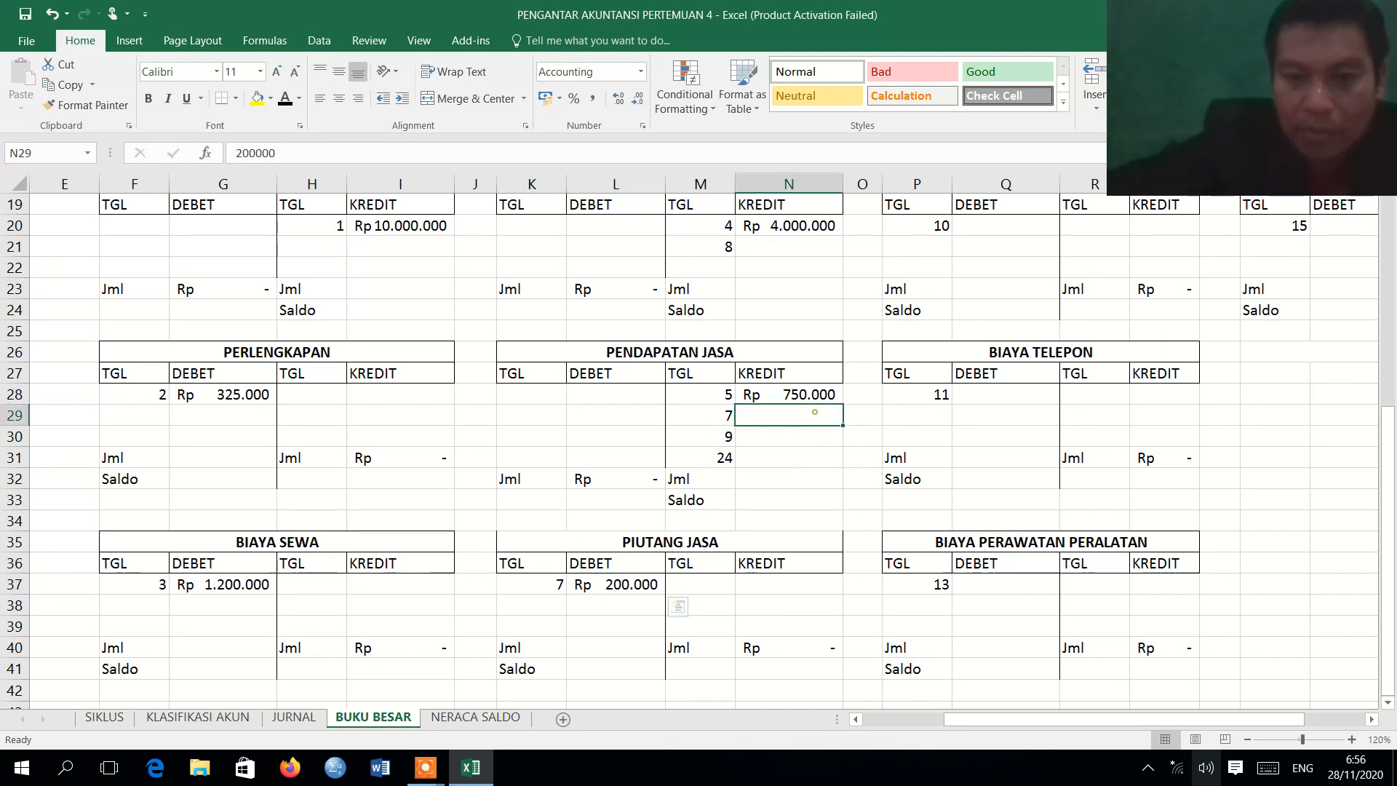
key("shift+Left")
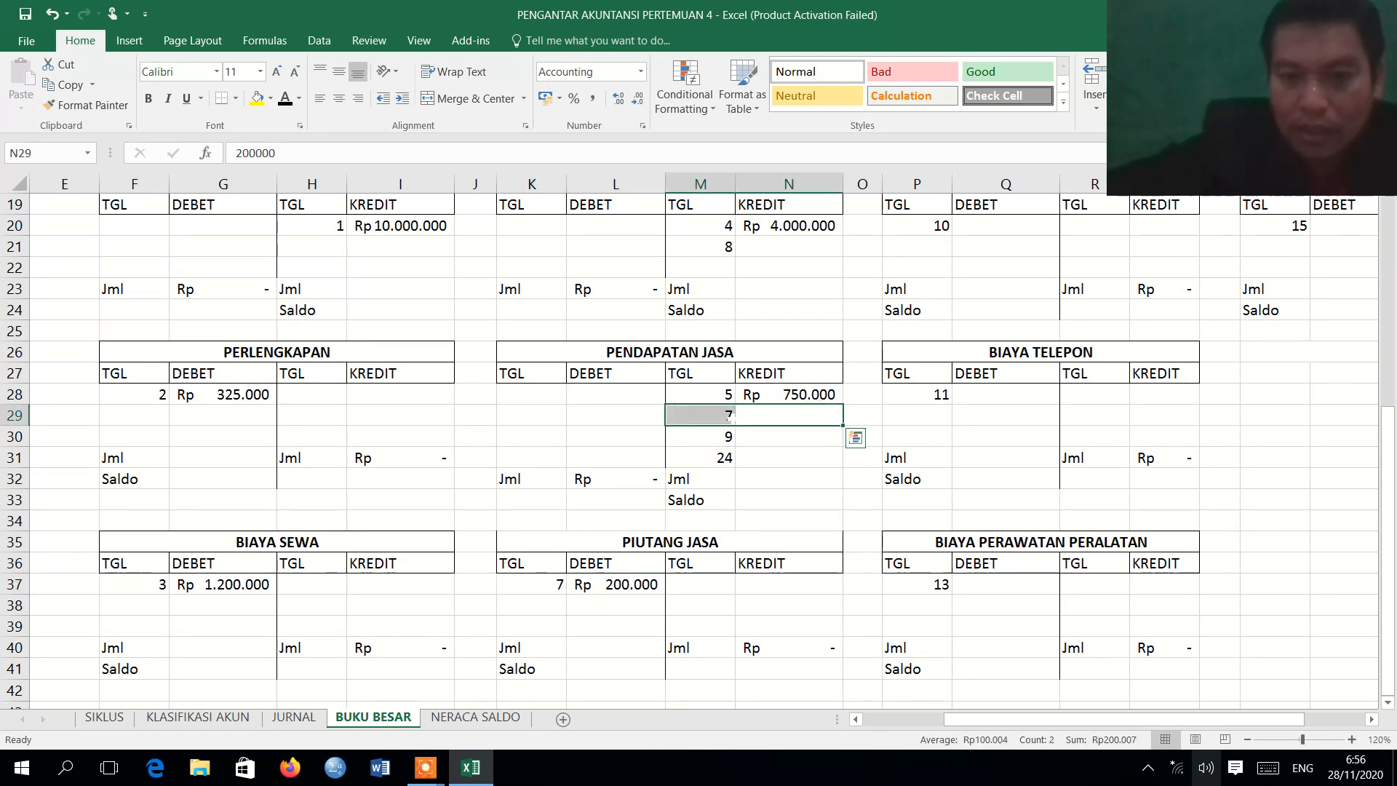
left_click(285, 102)
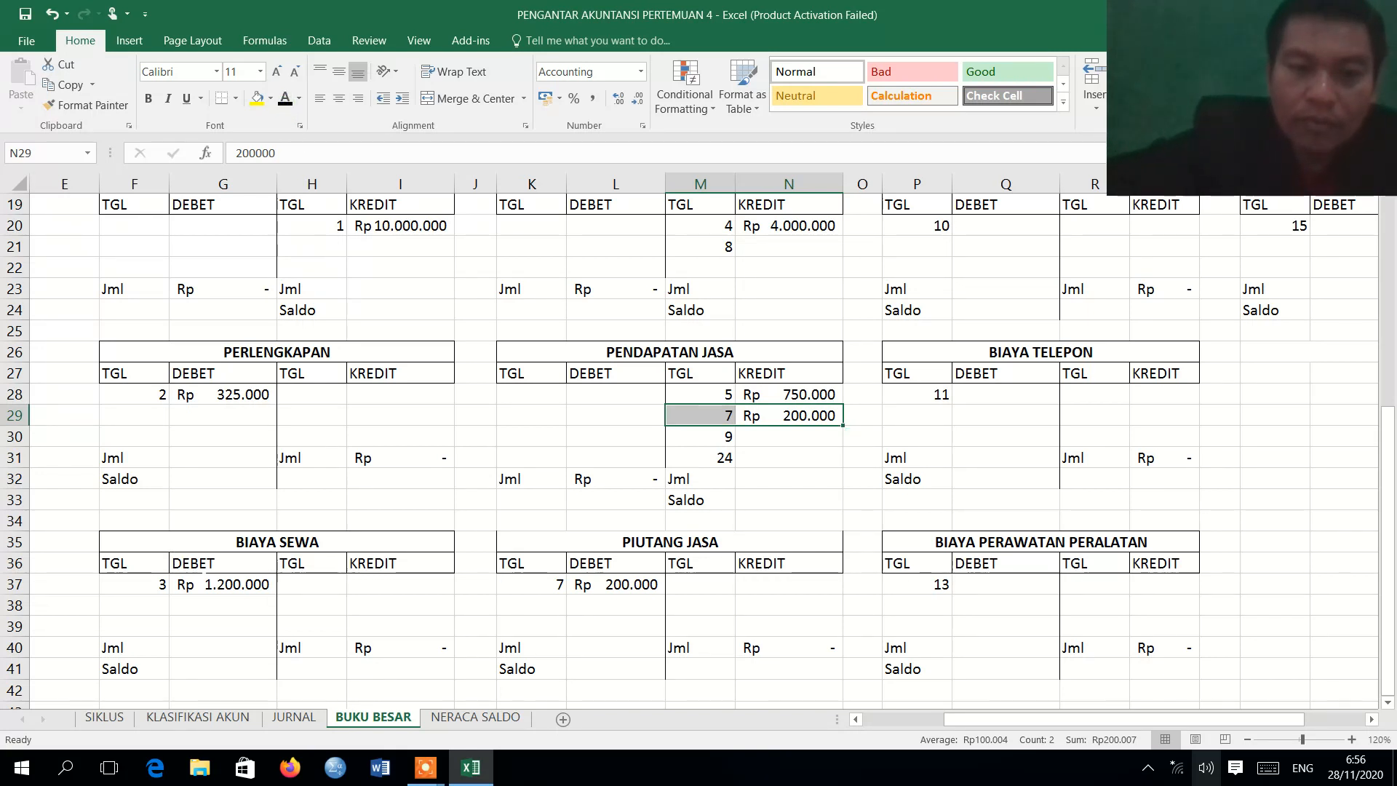
Review the 8 August Kendaraan entry in the journal and apply the Automatic font color to the KENDARAAN debit row P5:Q5 on BUKU BESAR.
left_click(294, 718)
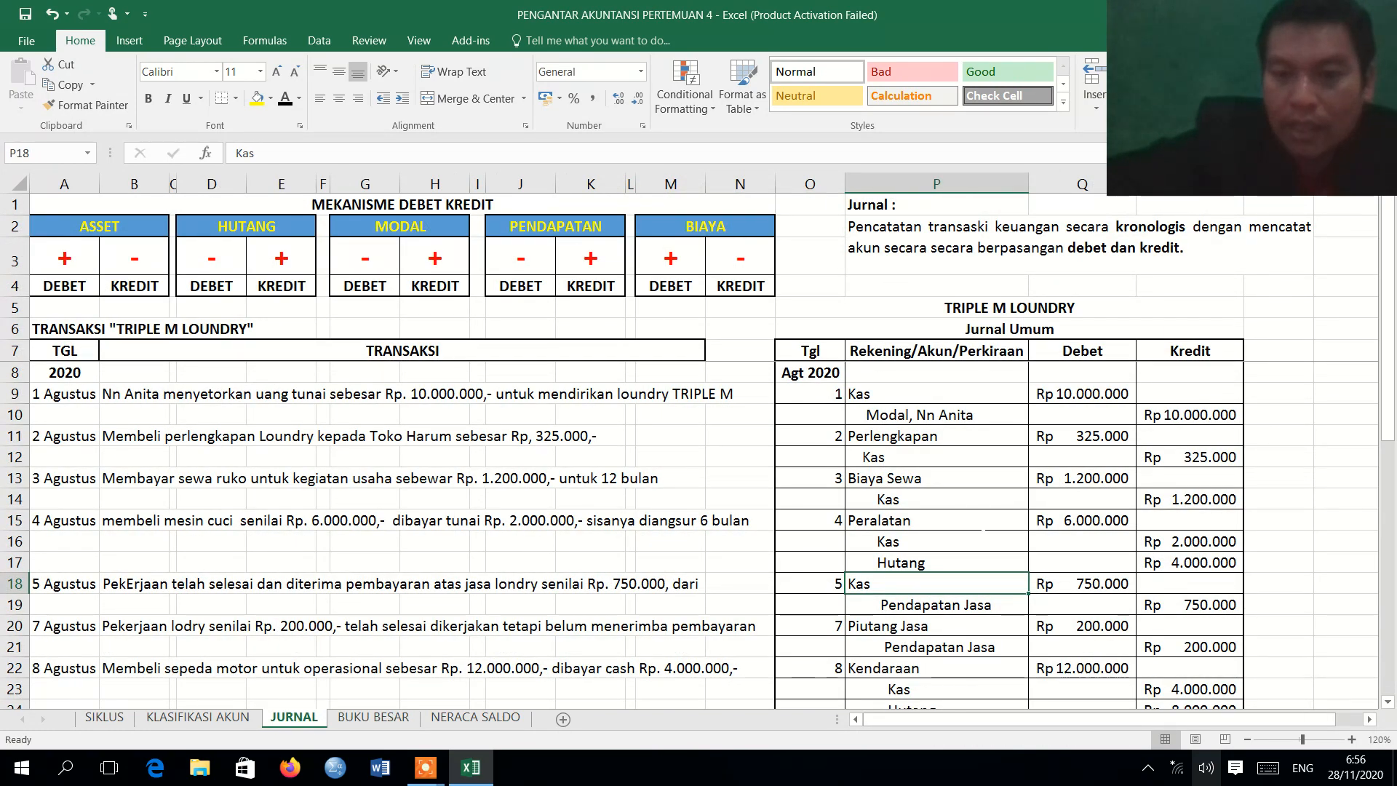
scroll(1390, 700, "down", 5)
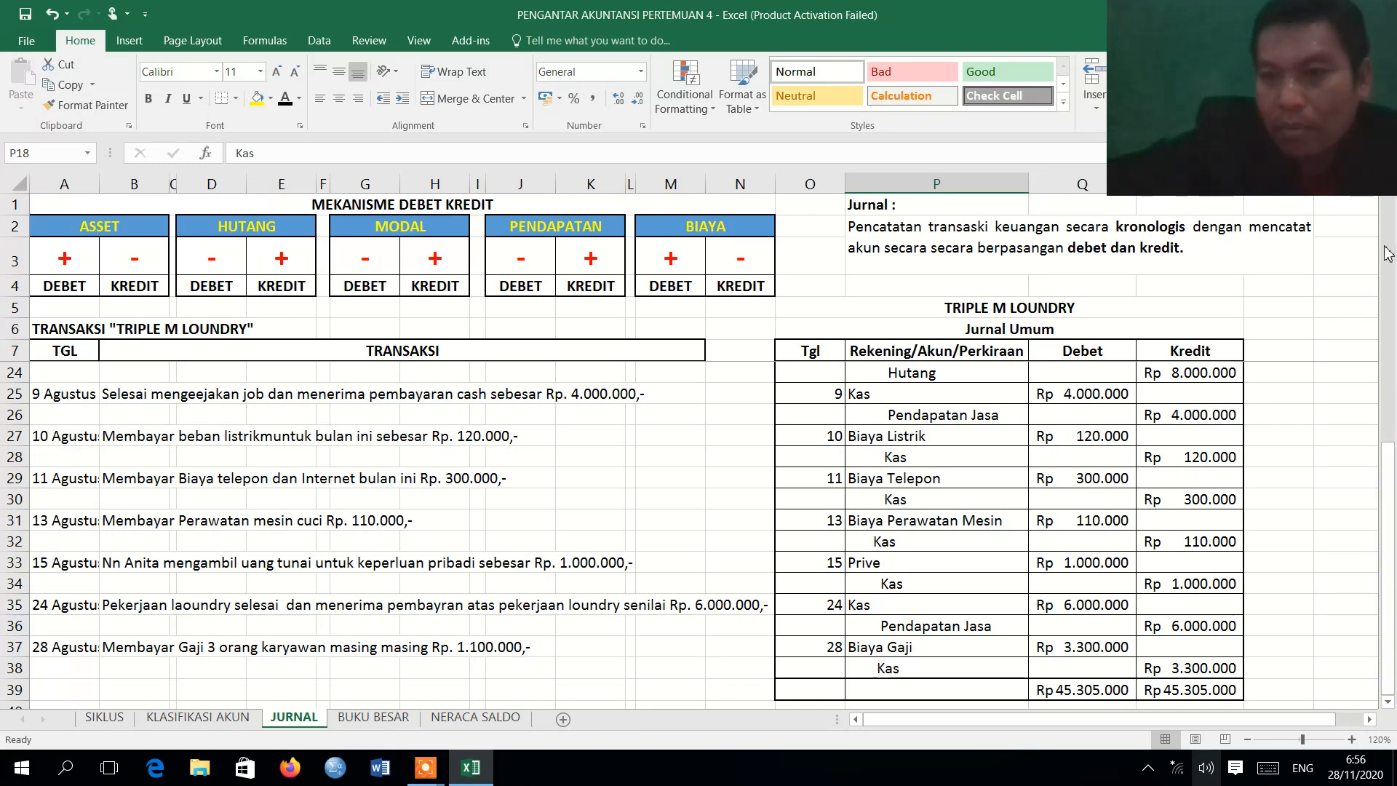
left_click(1393, 395)
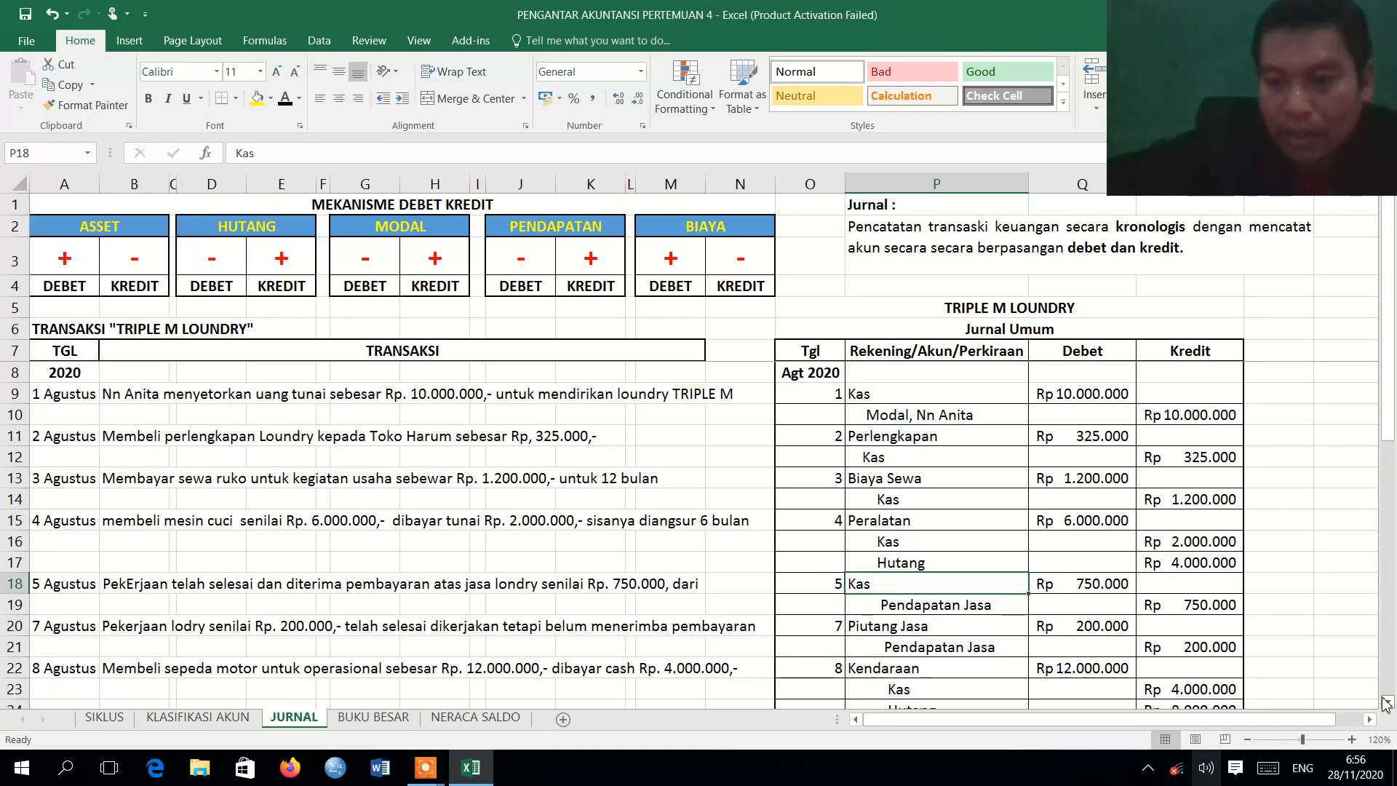
left_click(1387, 703)
left_click(1387, 703)
left_click(1387, 703)
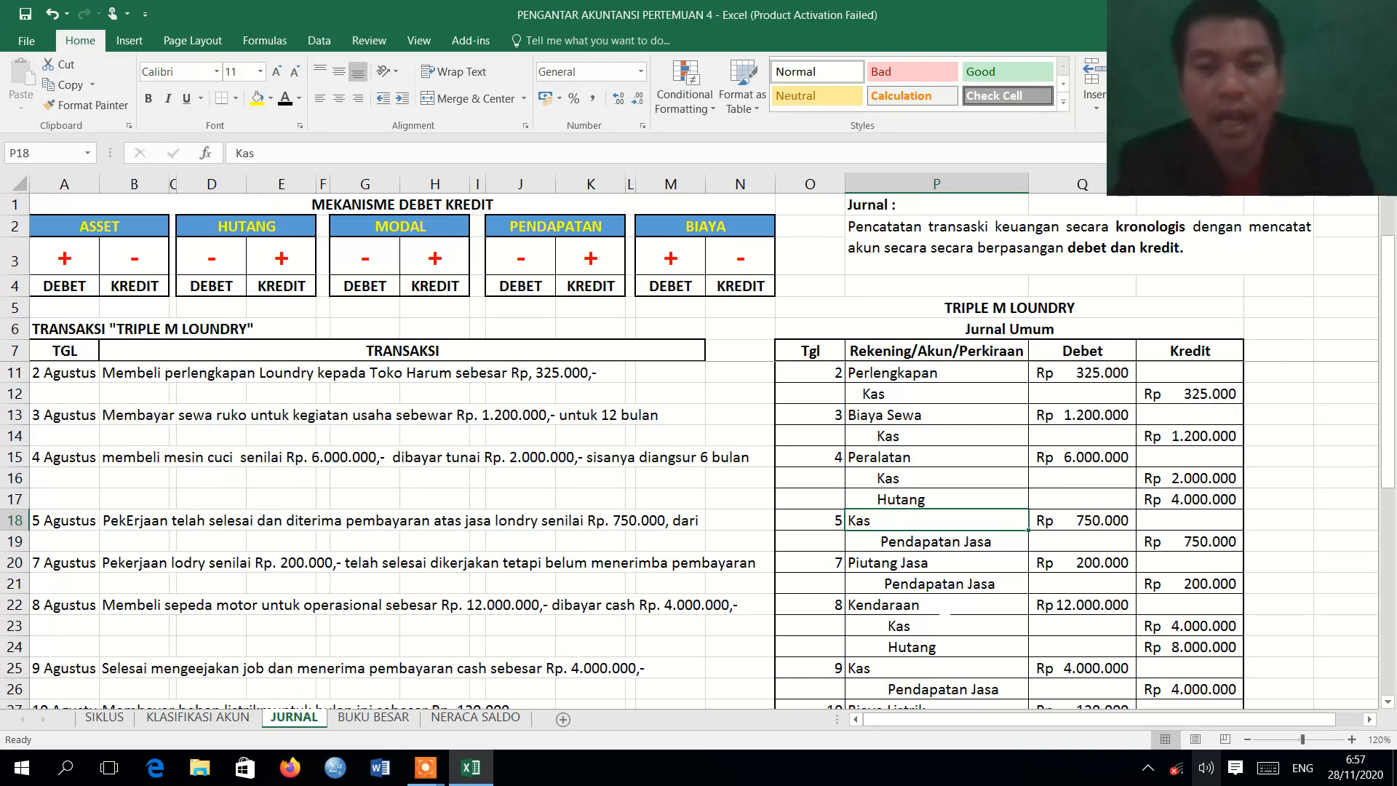
left_click(374, 717)
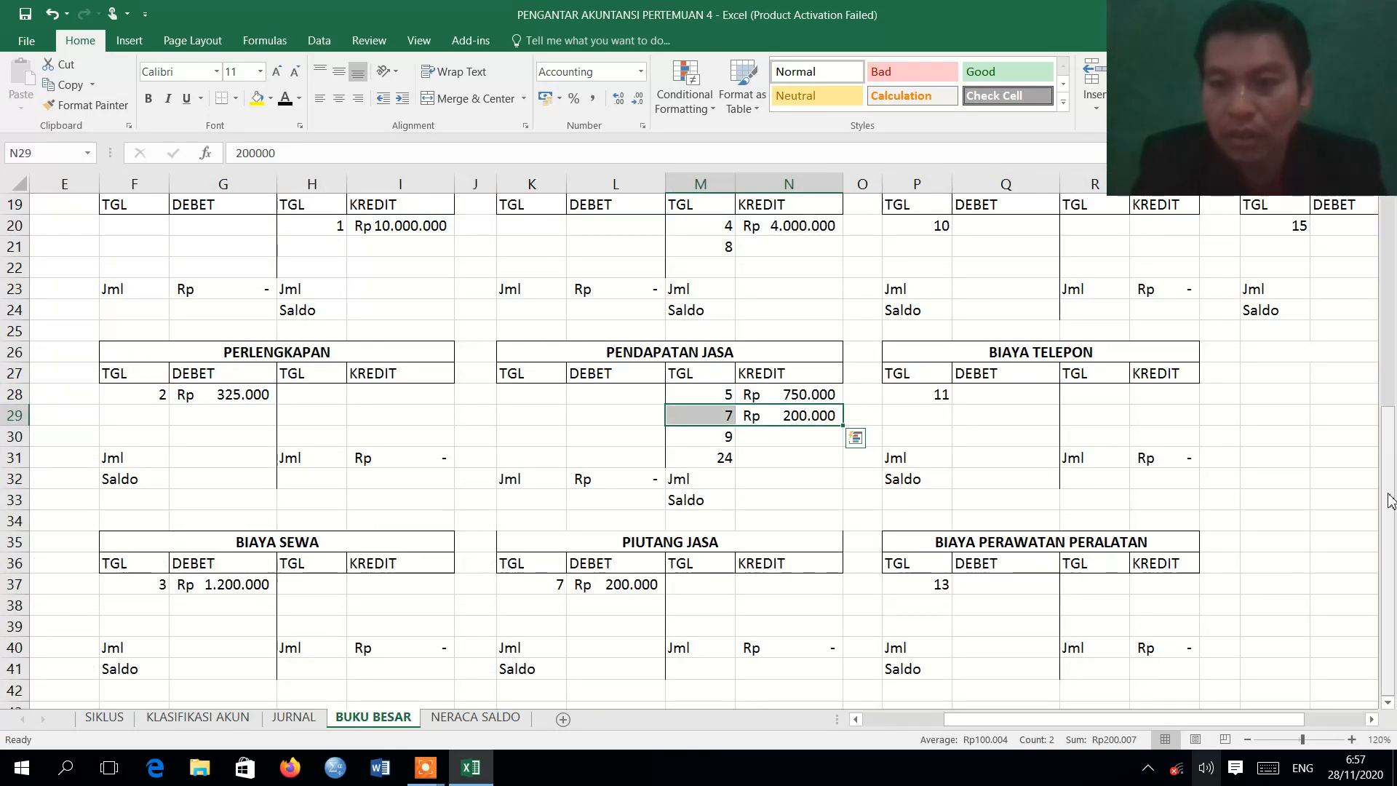
left_click_drag(1388, 494, 1369, 762)
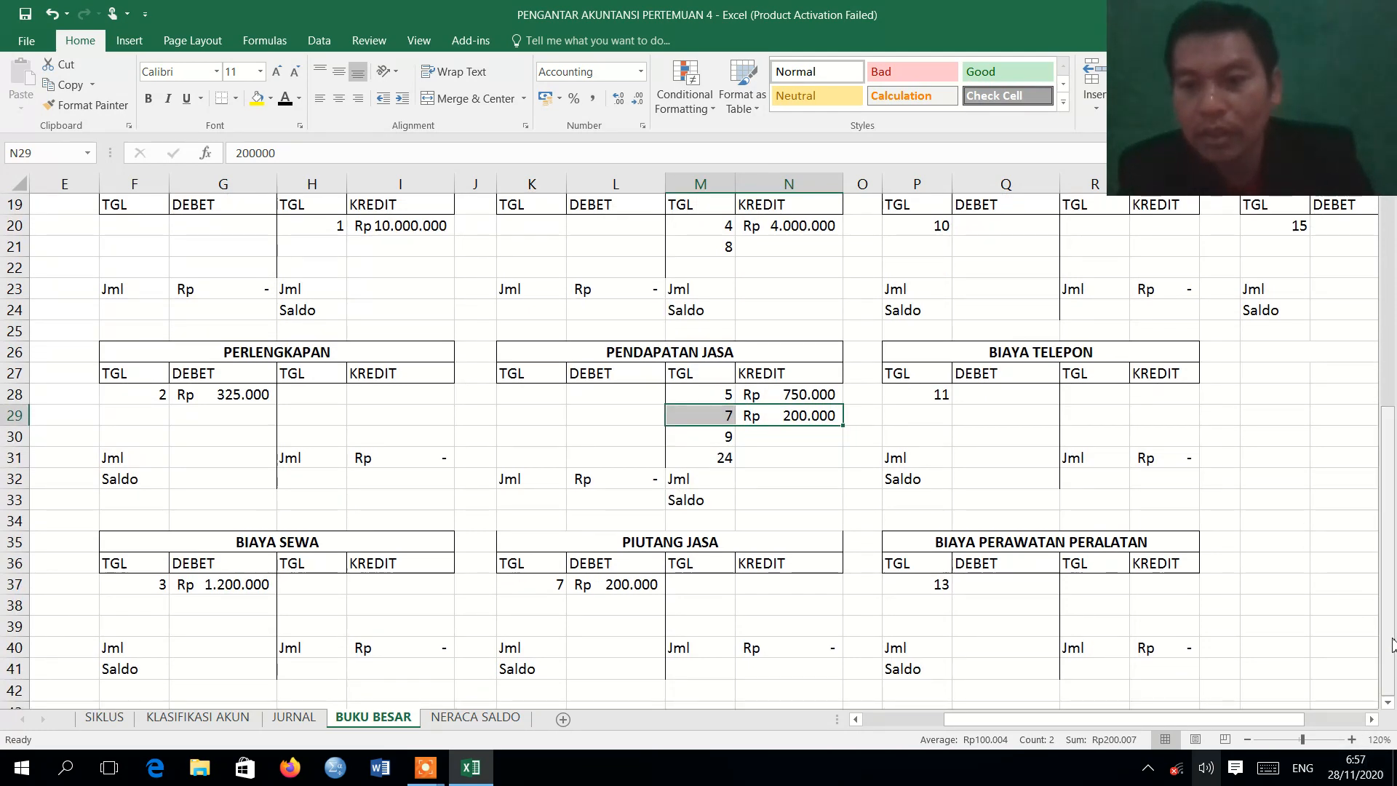
left_click_drag(1390, 648, 1386, 429)
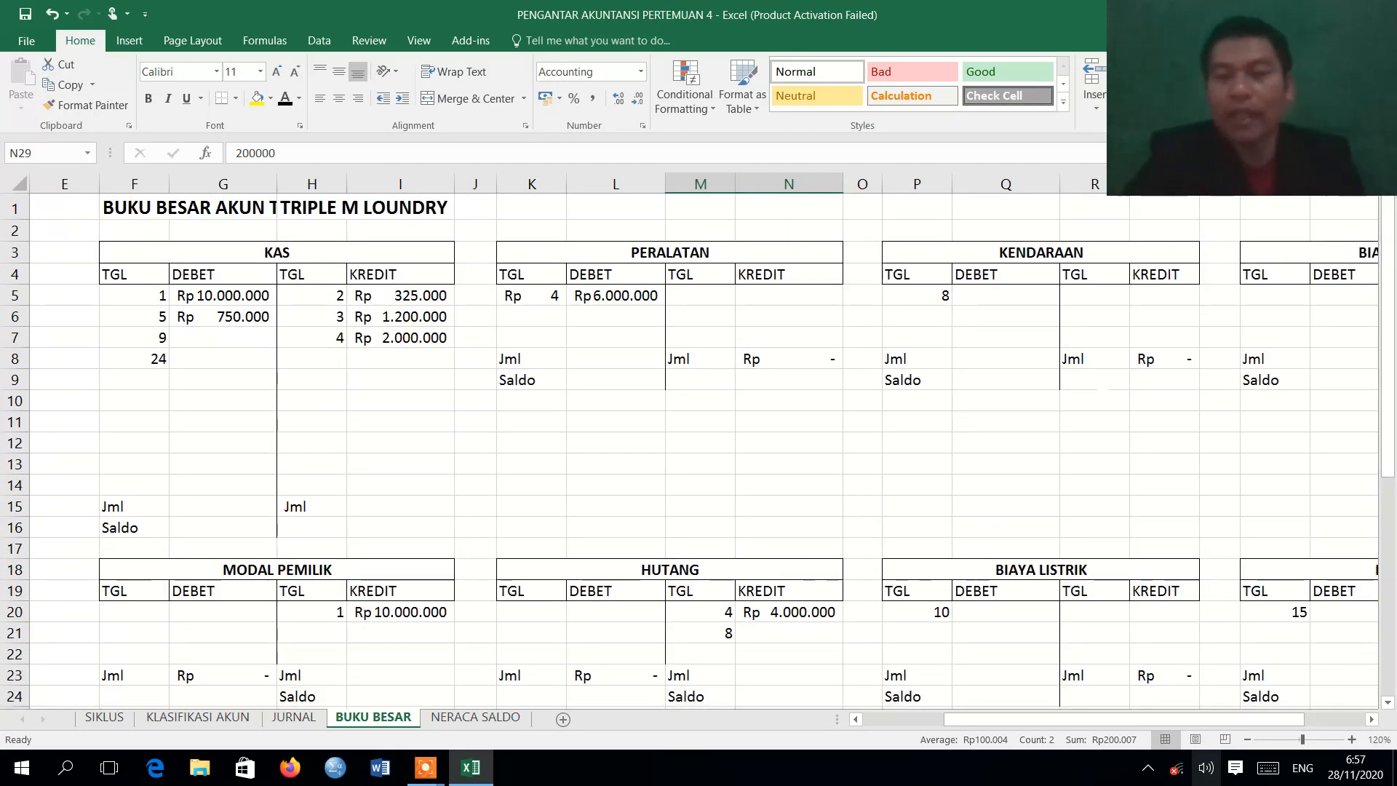
left_click_drag(923, 297, 968, 302)
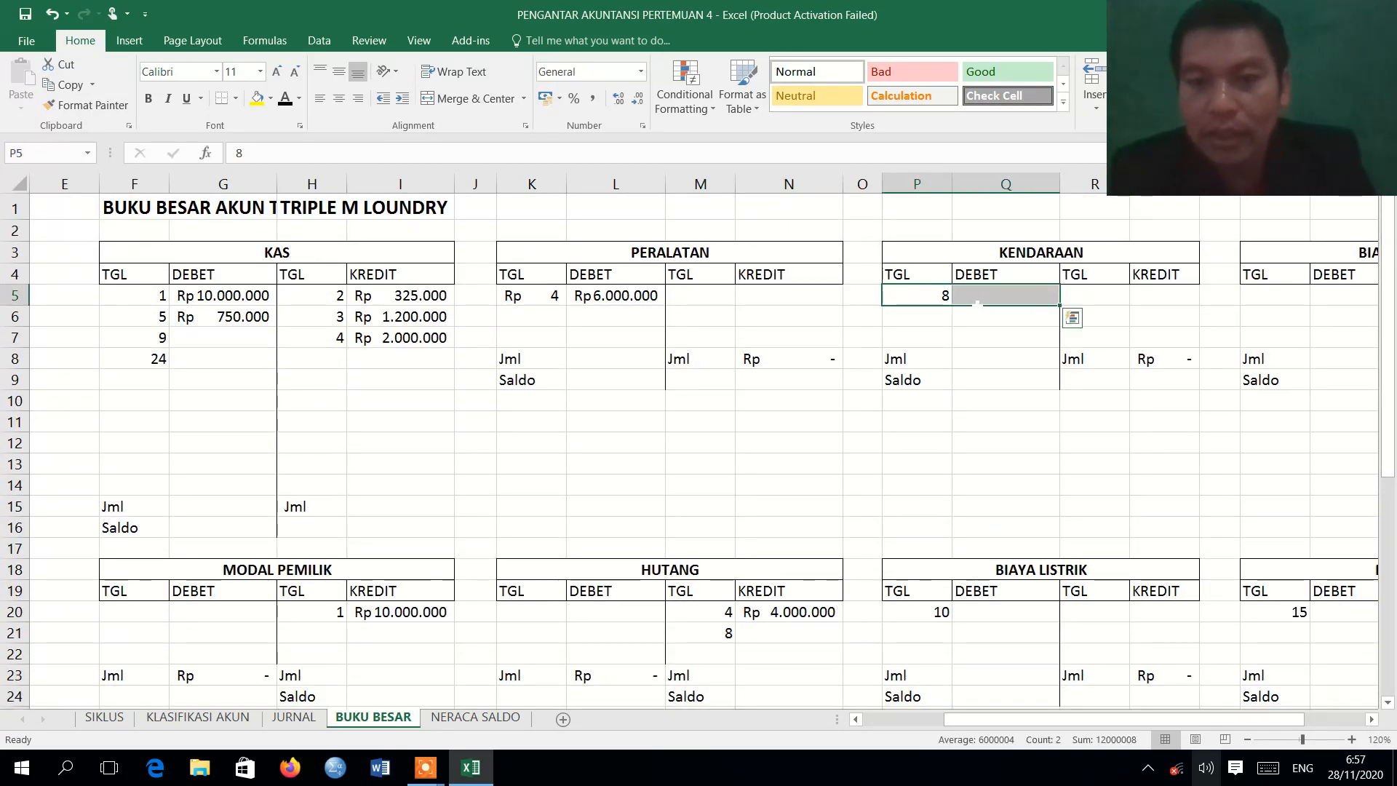
left_click(287, 104)
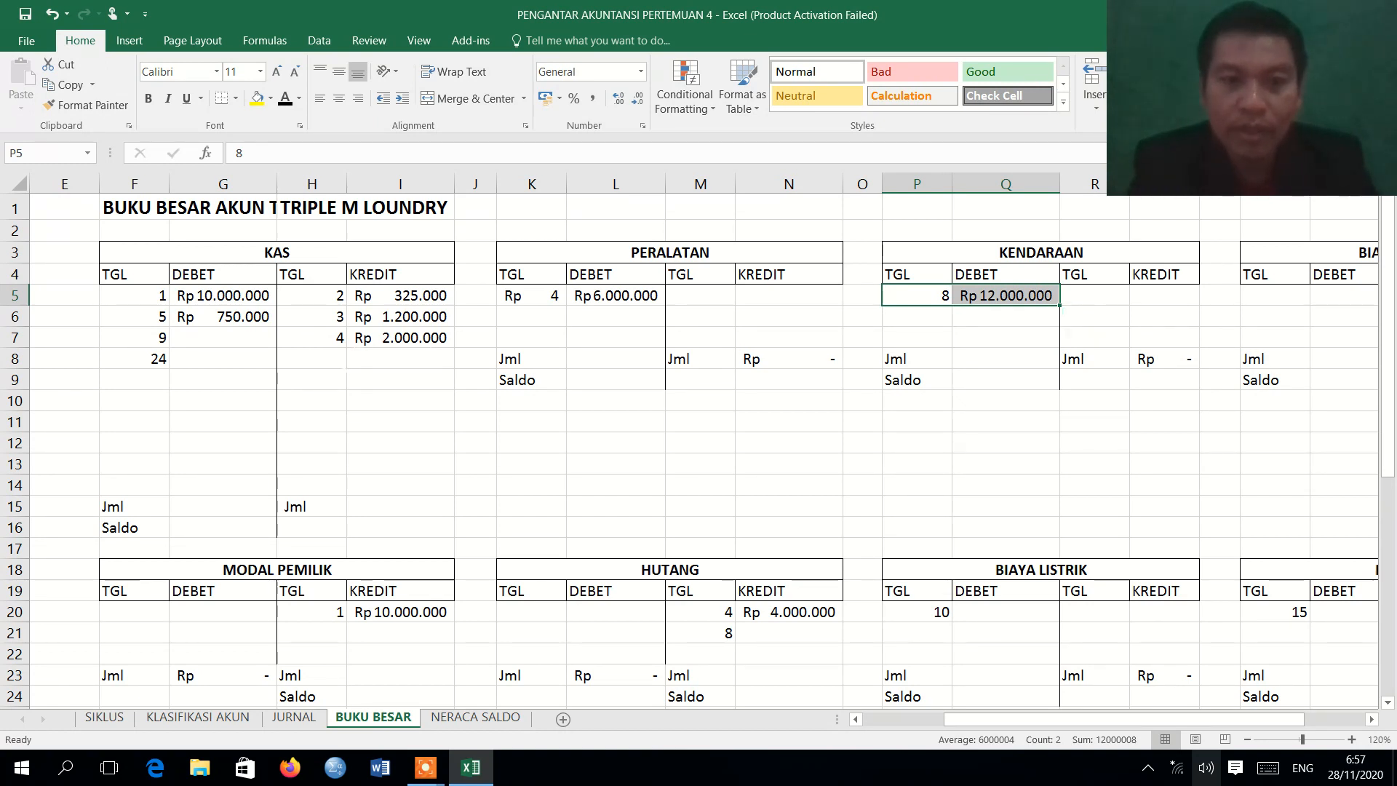
Apply the Automatic font color to the 8 August KAS credit row H8:I8 on BUKU BESAR.
left_click(333, 359)
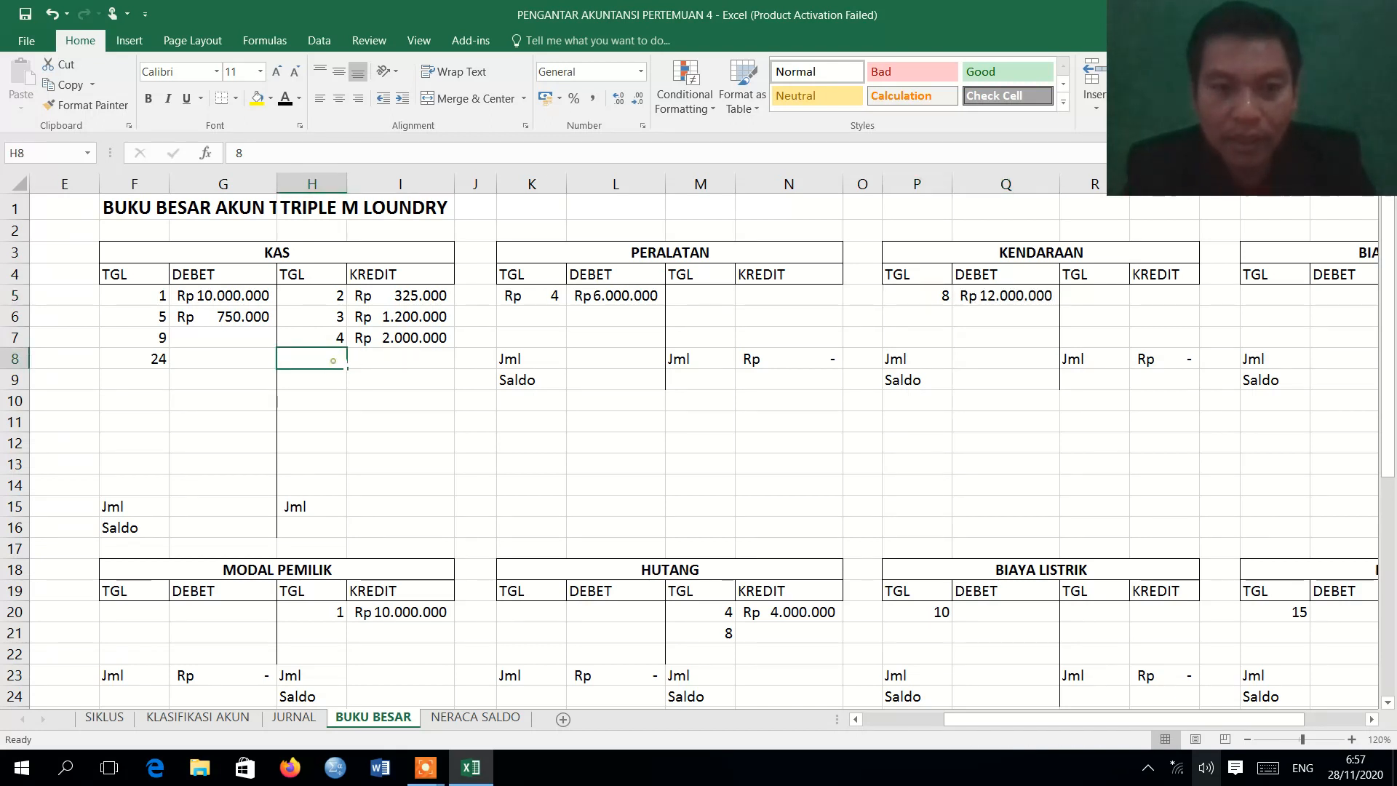
left_click_drag(332, 359, 393, 359)
left_click(285, 99)
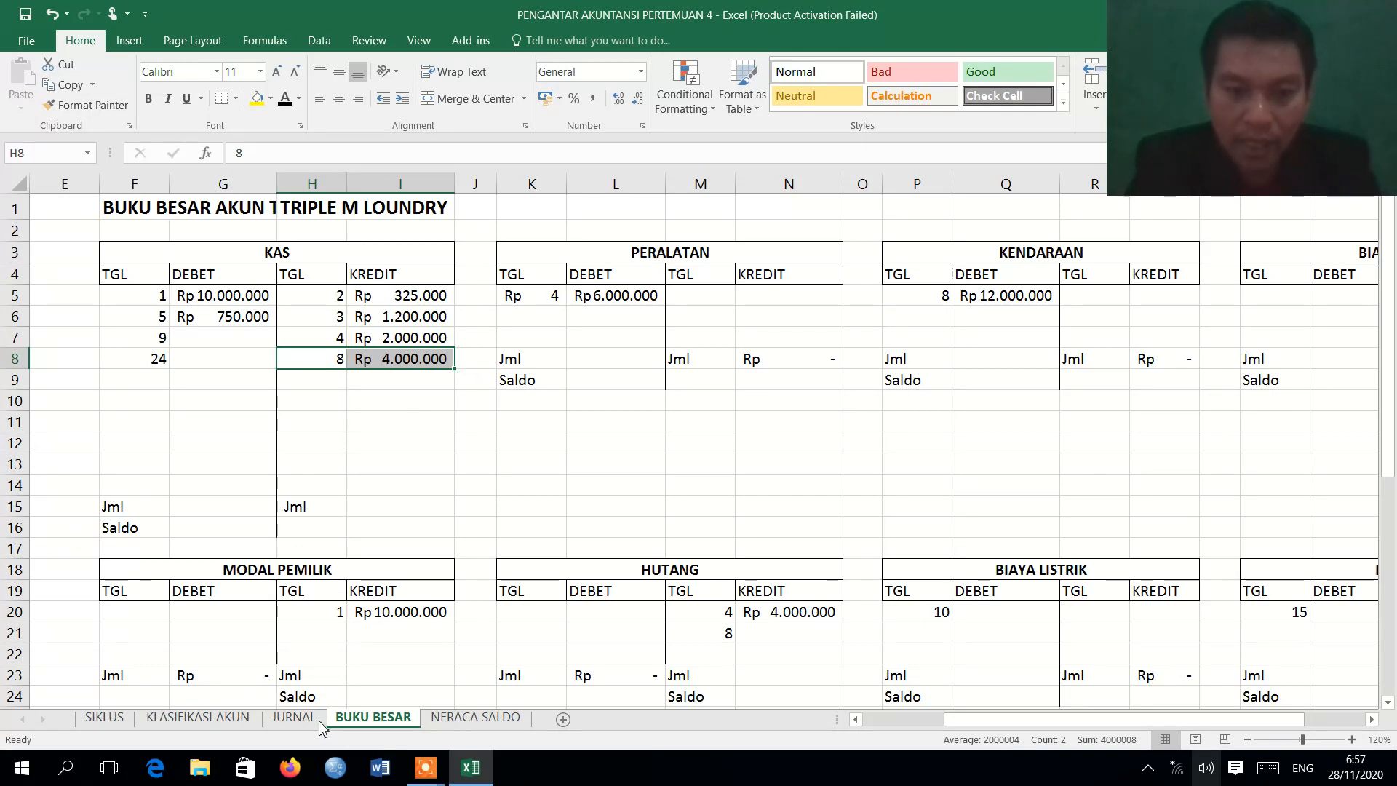
Recheck the 8 August Hutang credit in the journal and apply the Automatic font color to HUTANG row M21:N21 on BUKU BESAR.
left_click(297, 717)
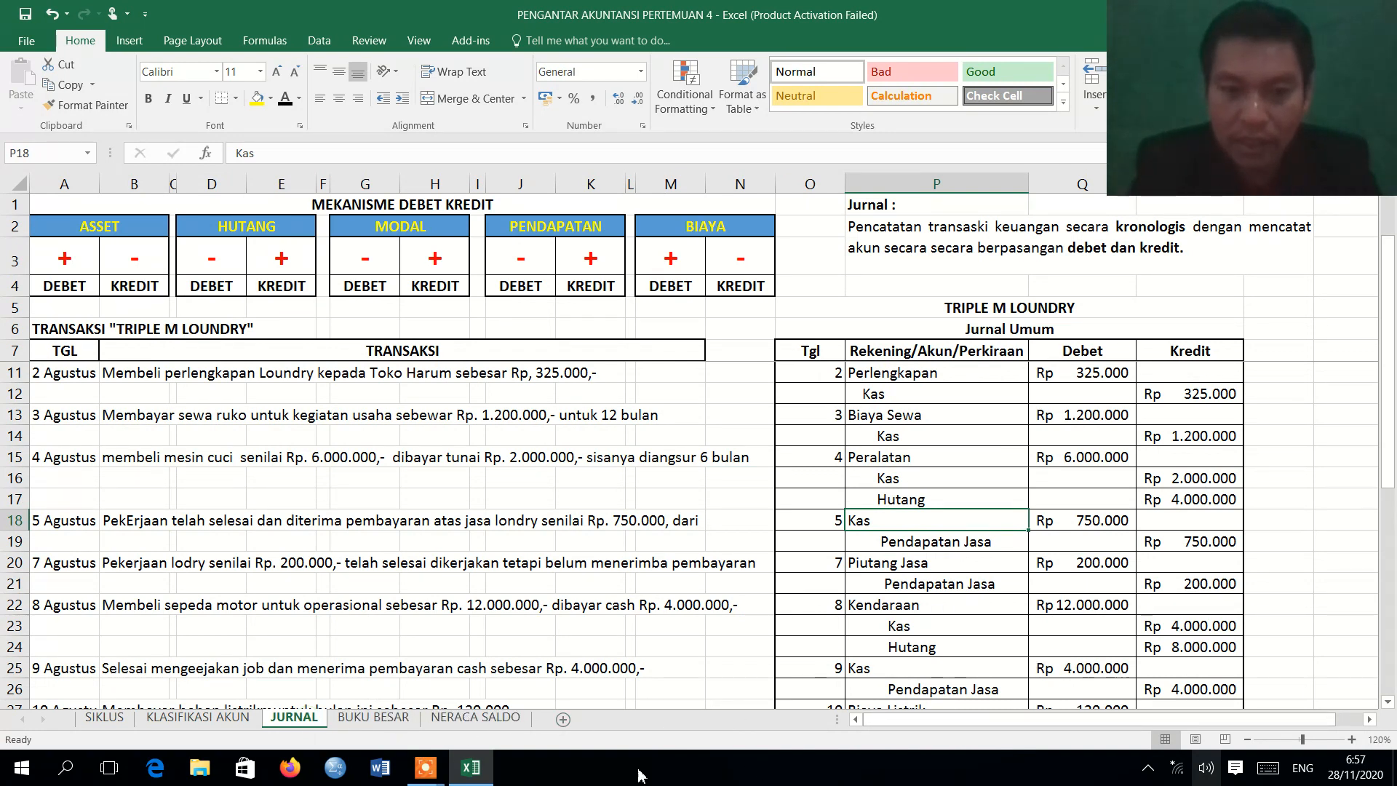
left_click(375, 704)
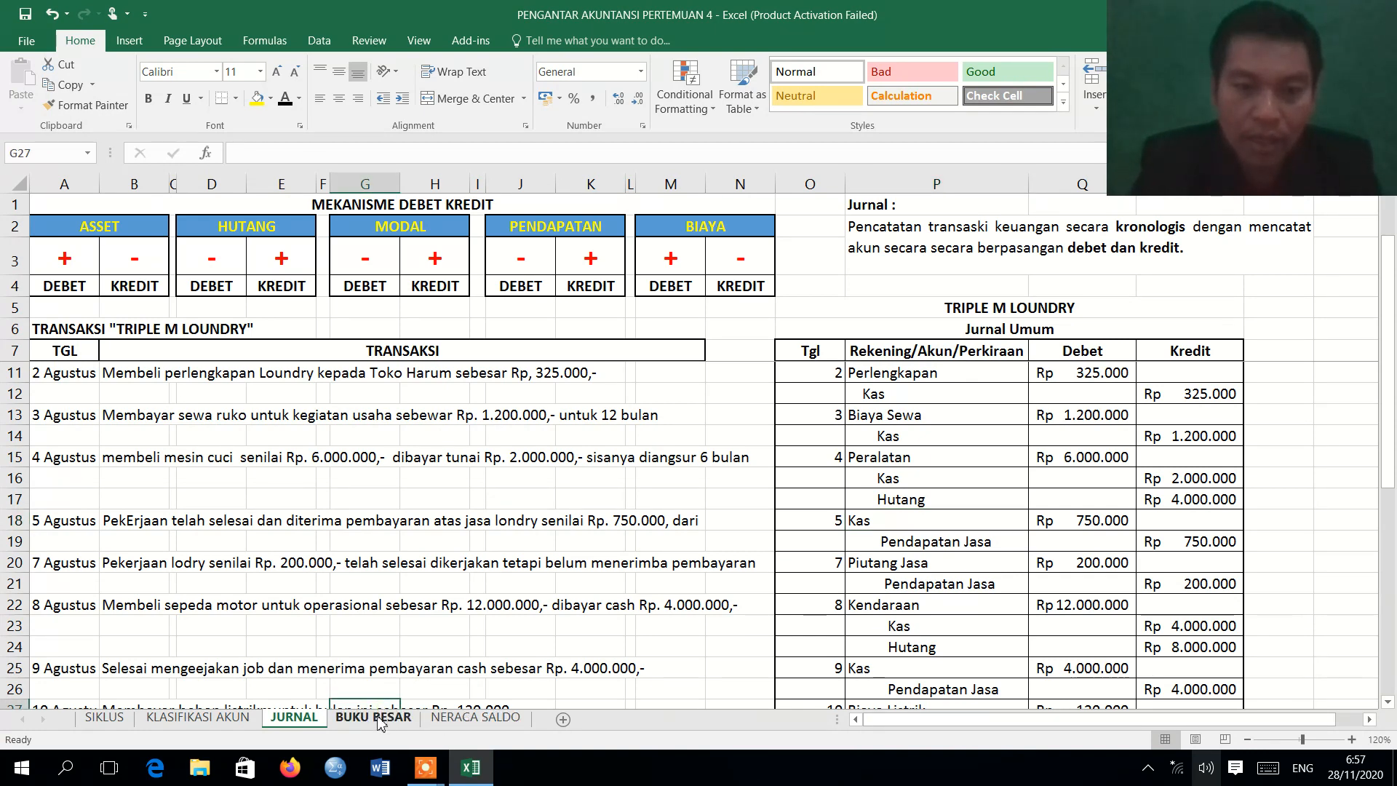
left_click(376, 718)
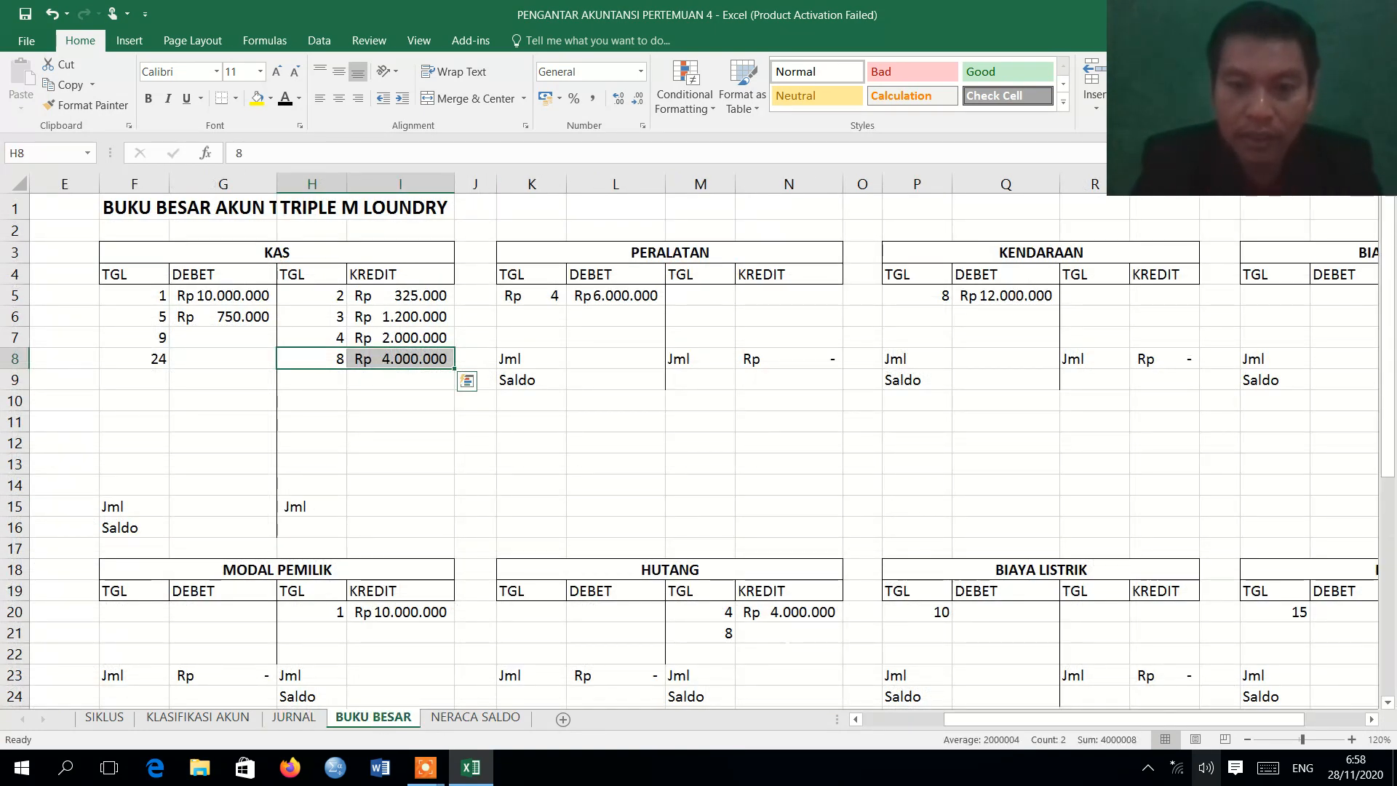
left_click_drag(718, 637, 761, 639)
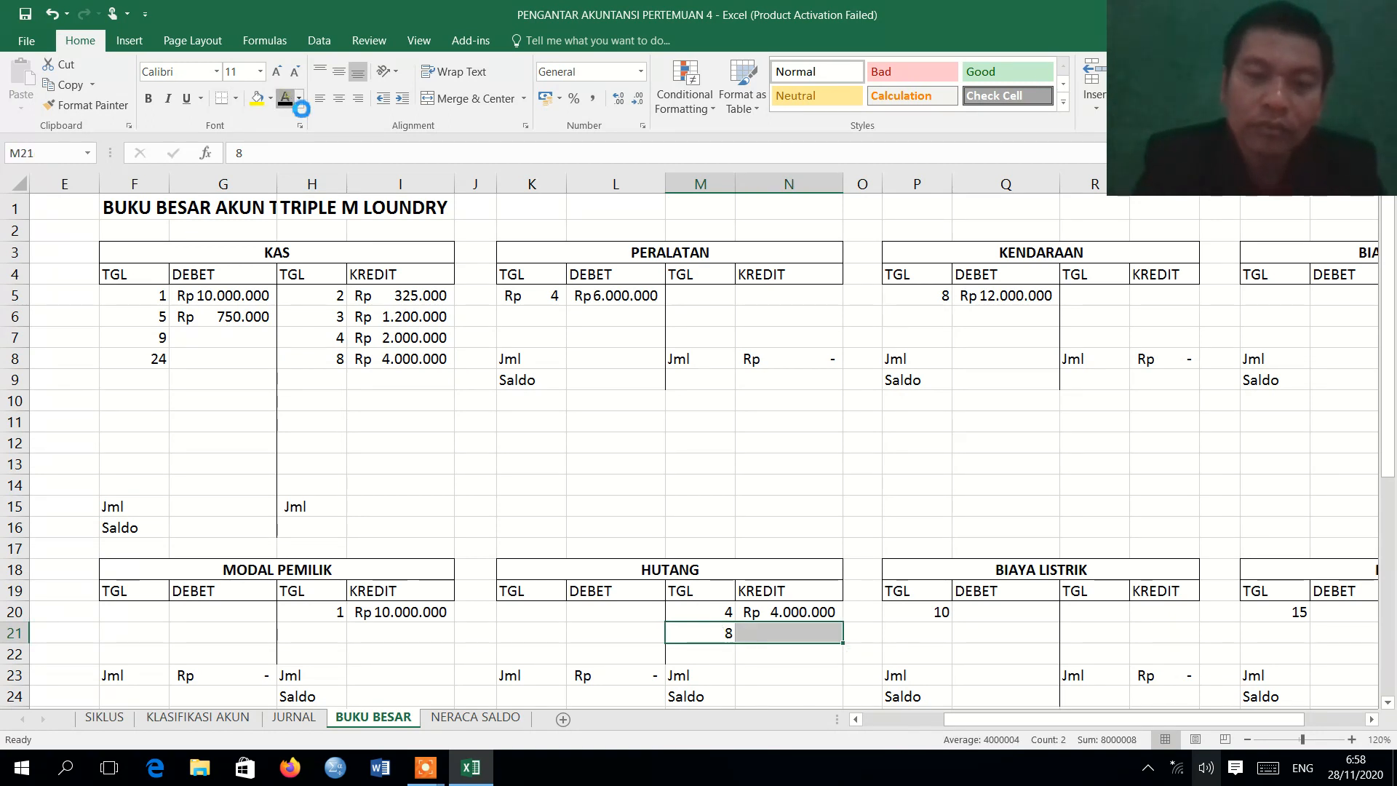
left_click(286, 100)
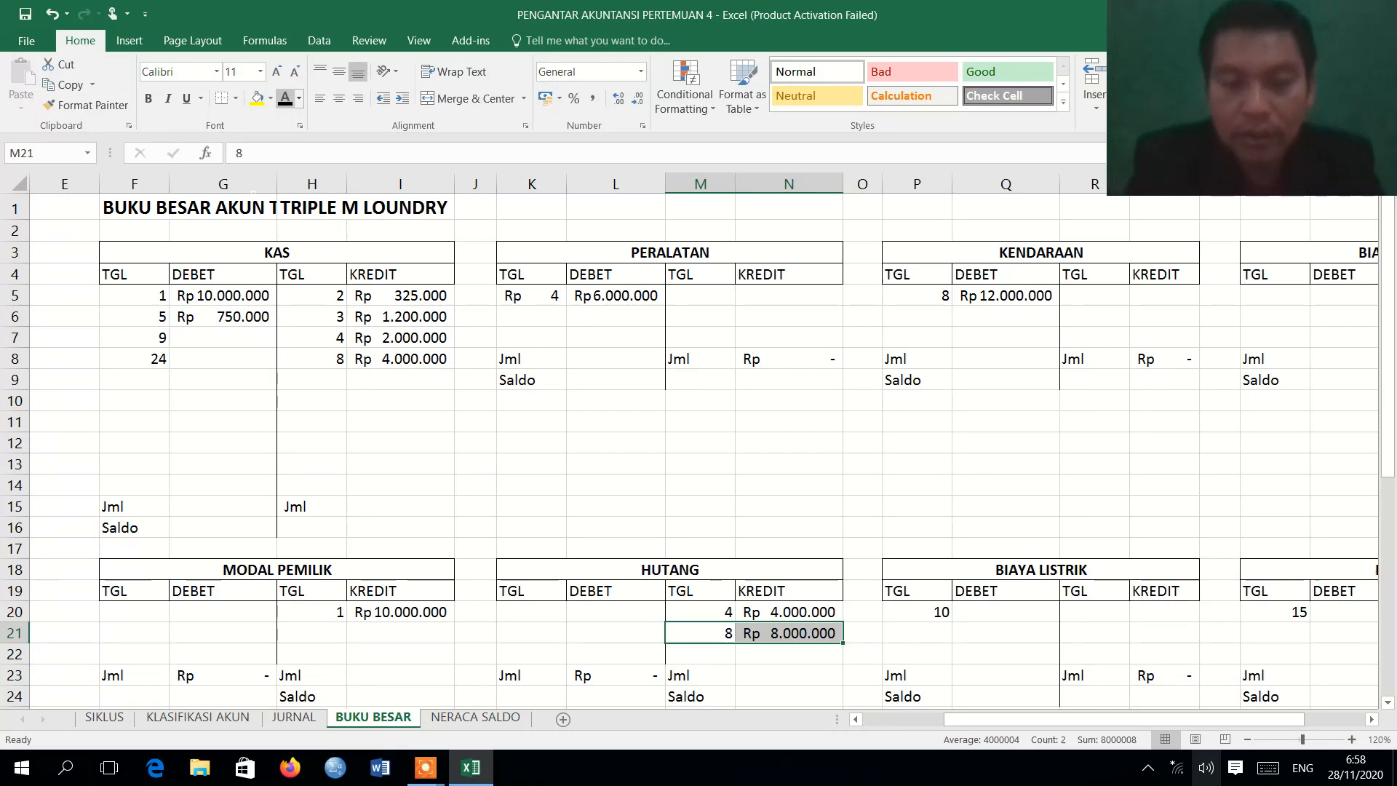
Review the 9 August Kas and Pendapatan Jasa entry in the journal and apply the Automatic font color to KAS debit cell G7 on BUKU BESAR.
left_click(295, 718)
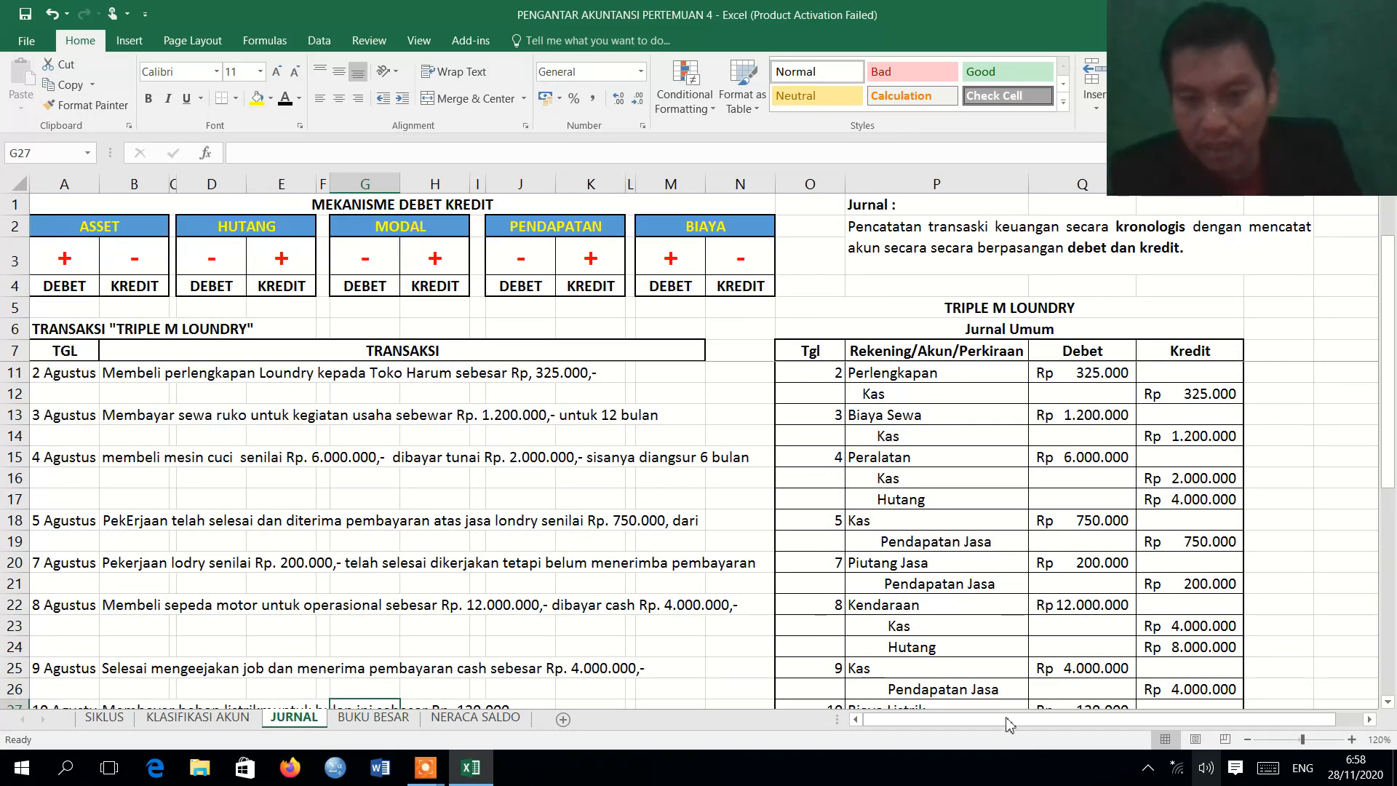
scroll(1385, 709, "down", 5)
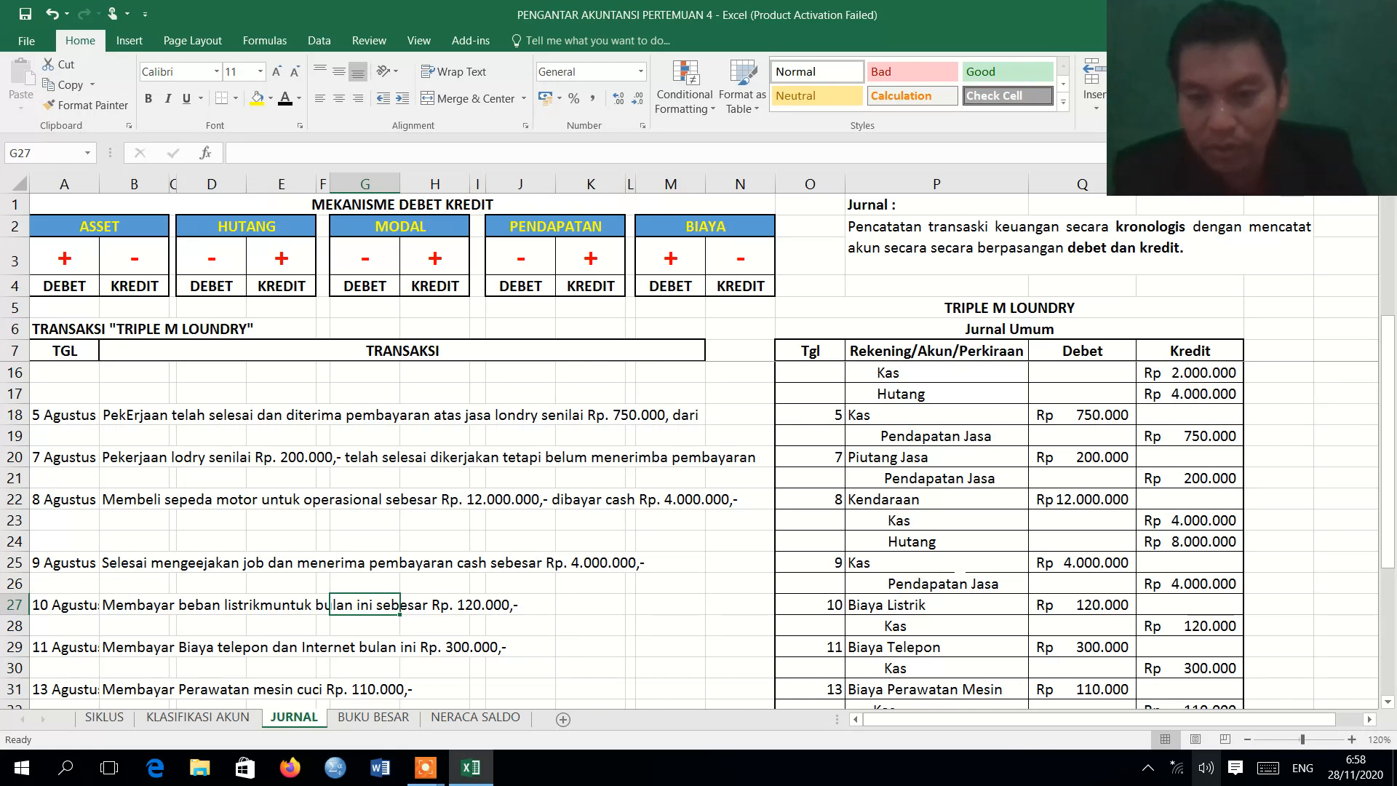
left_click(959, 567)
left_click(968, 585)
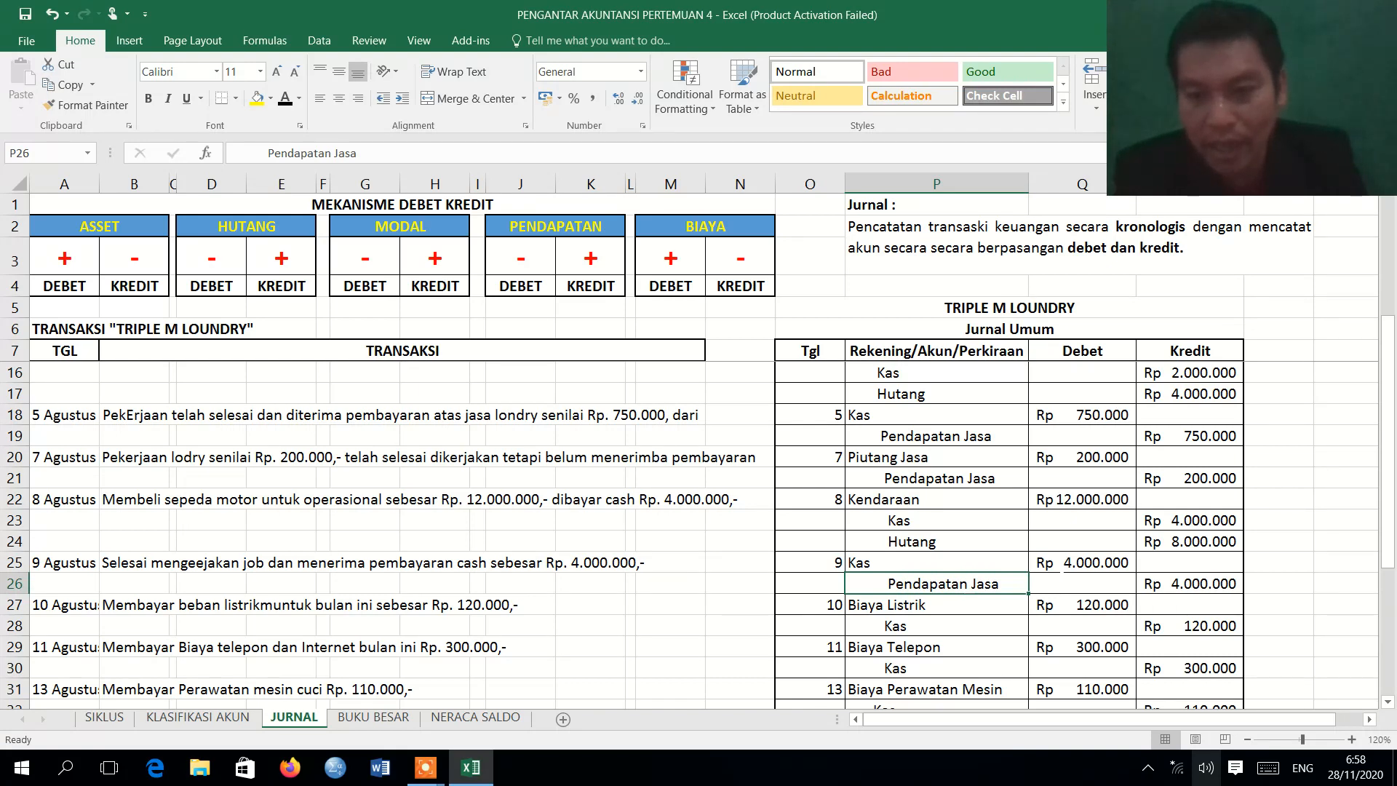
left_click(1057, 567)
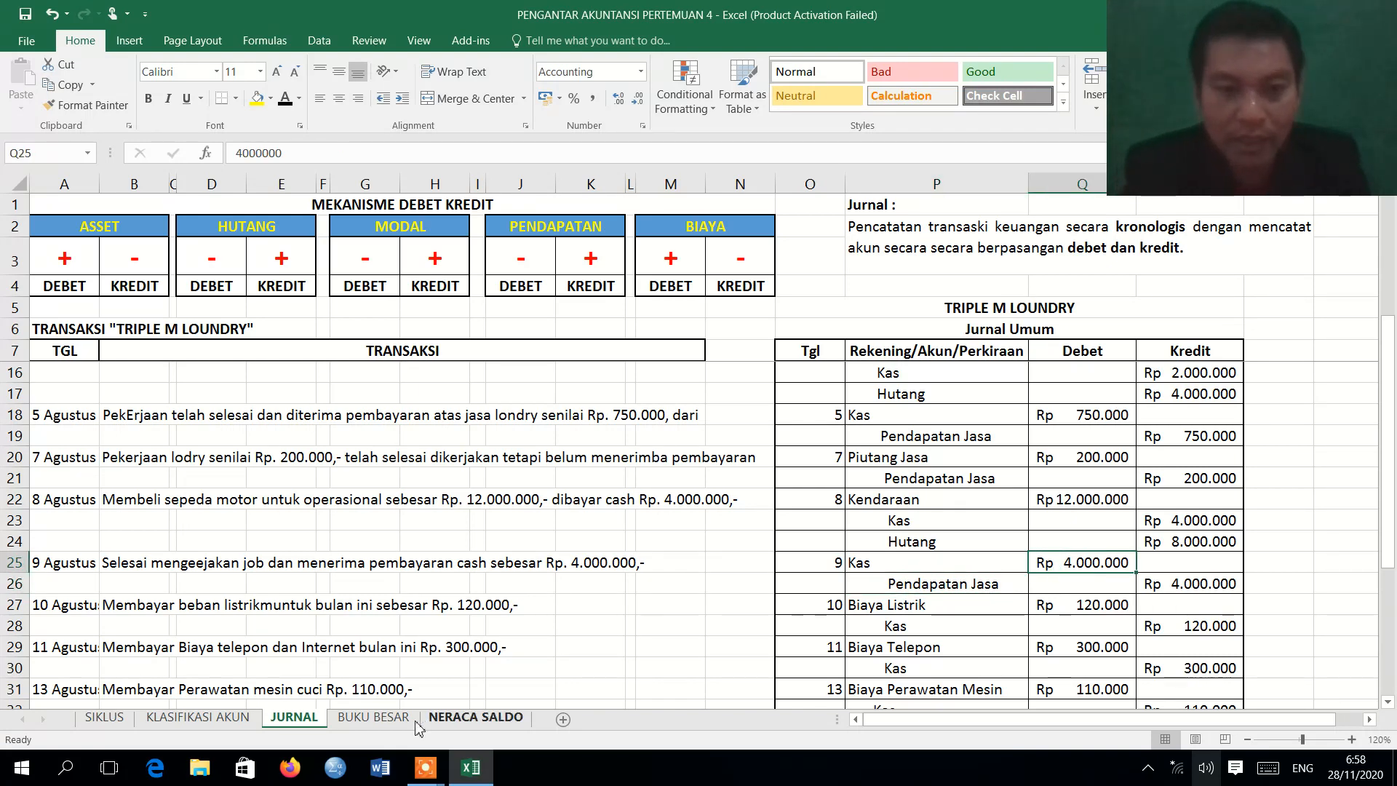
left_click(387, 722)
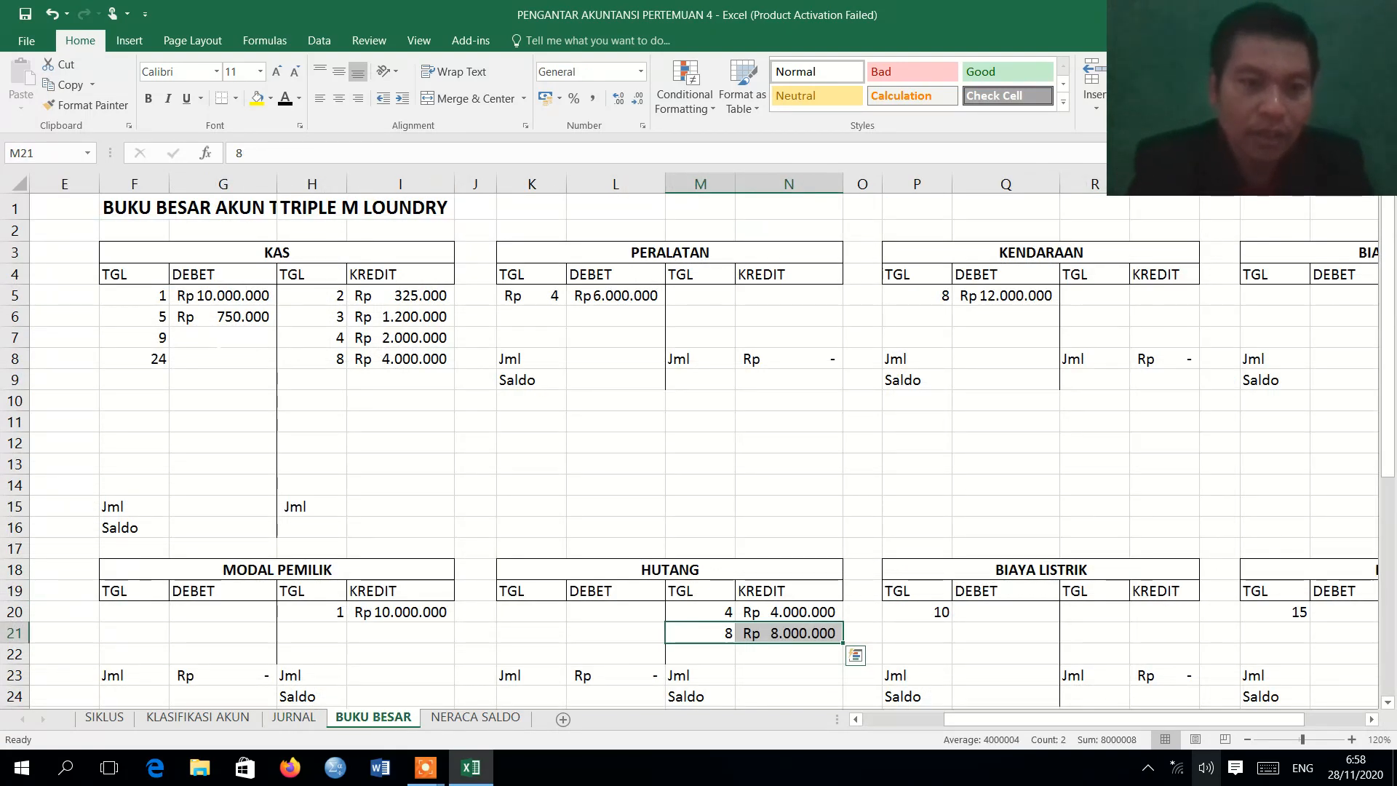
left_click(212, 338)
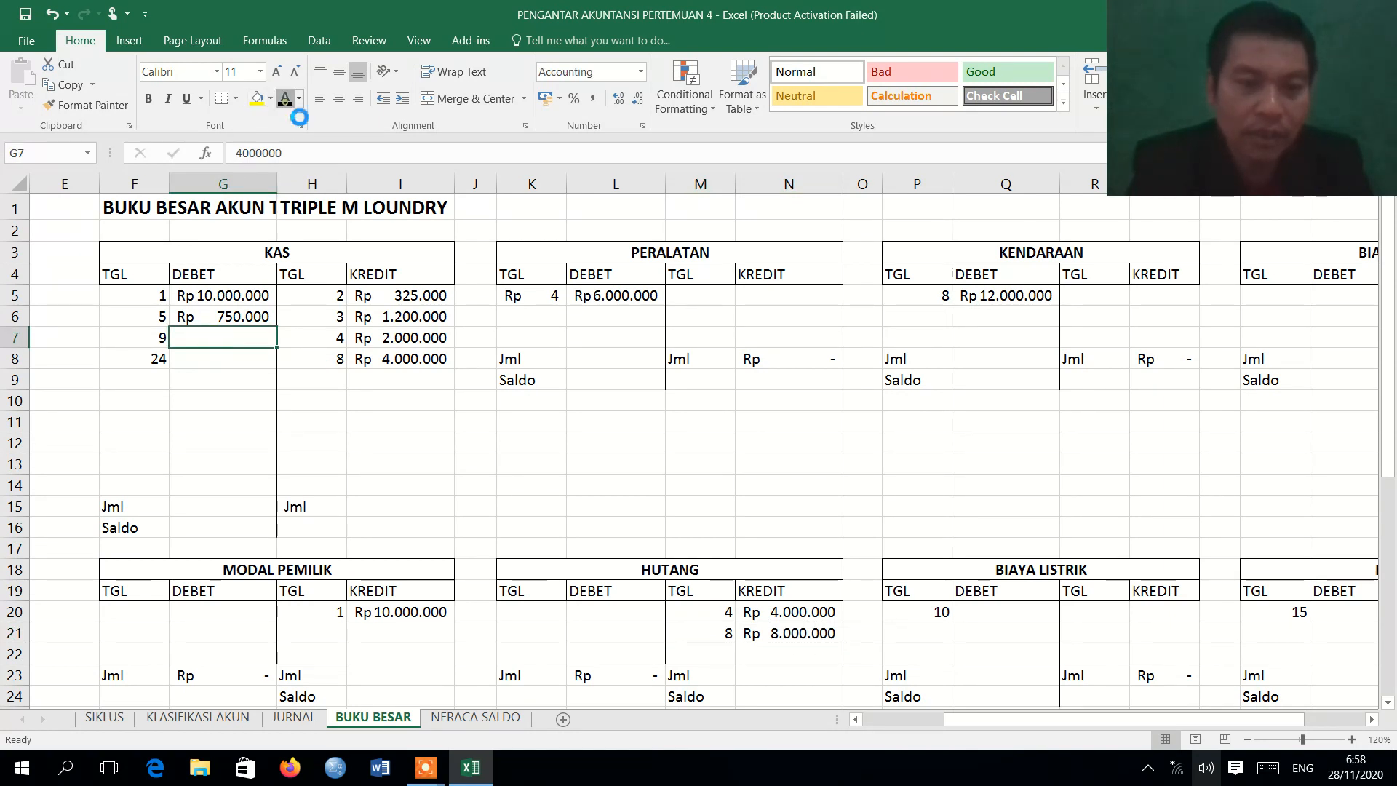
left_click(285, 101)
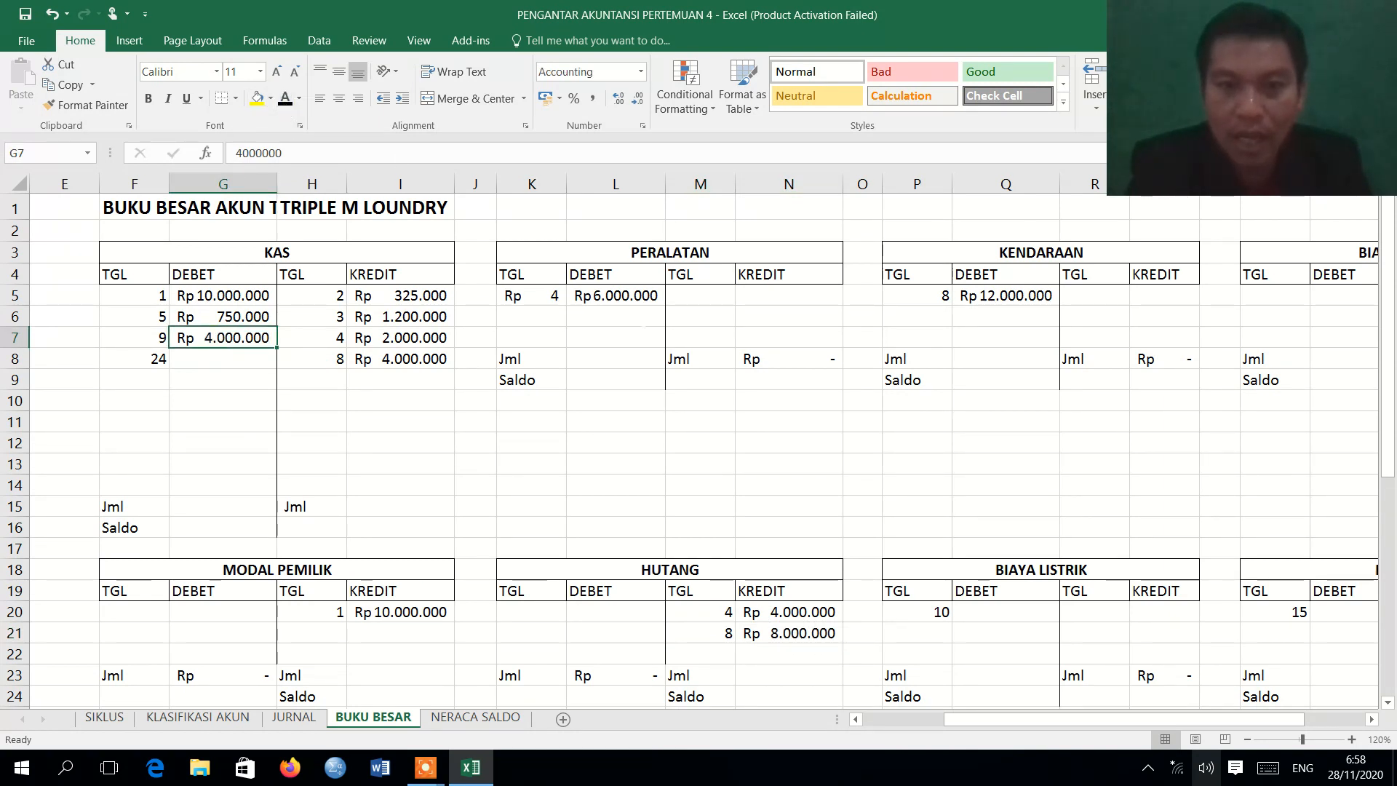
Apply the Automatic font color to the 9 August PENDAPATAN JASA credit amount in cell N30 on BUKU BESAR.
left_click_drag(1388, 445, 1378, 578)
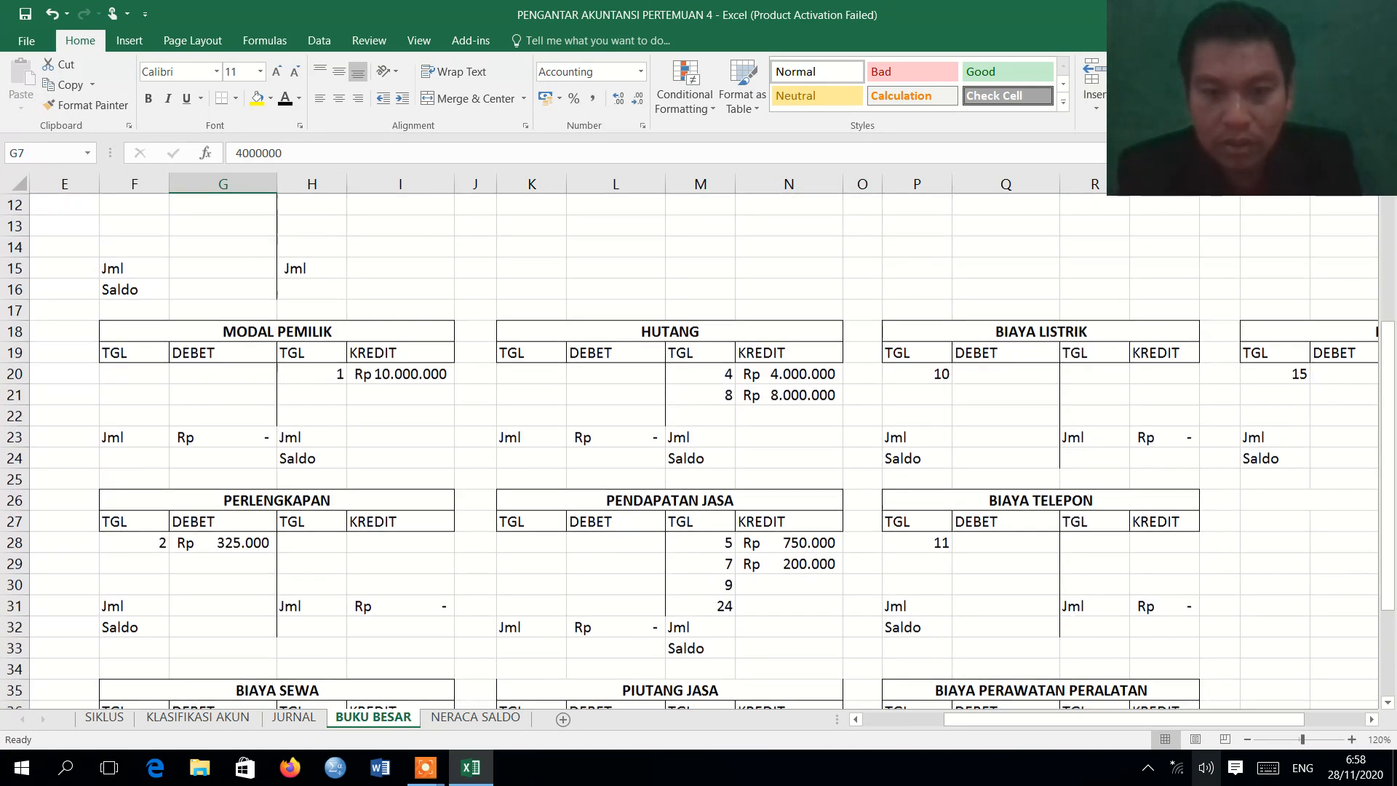
left_click(789, 584)
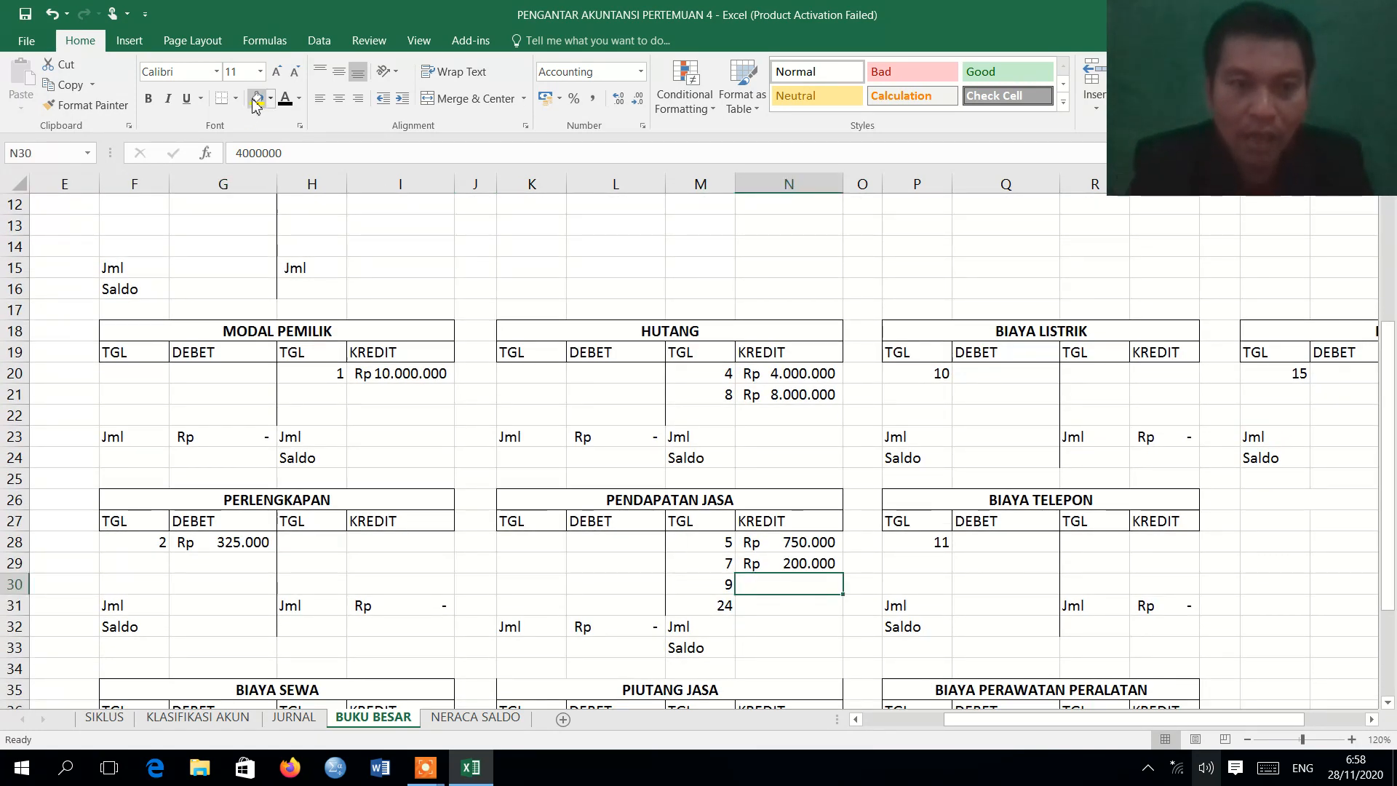
left_click(288, 99)
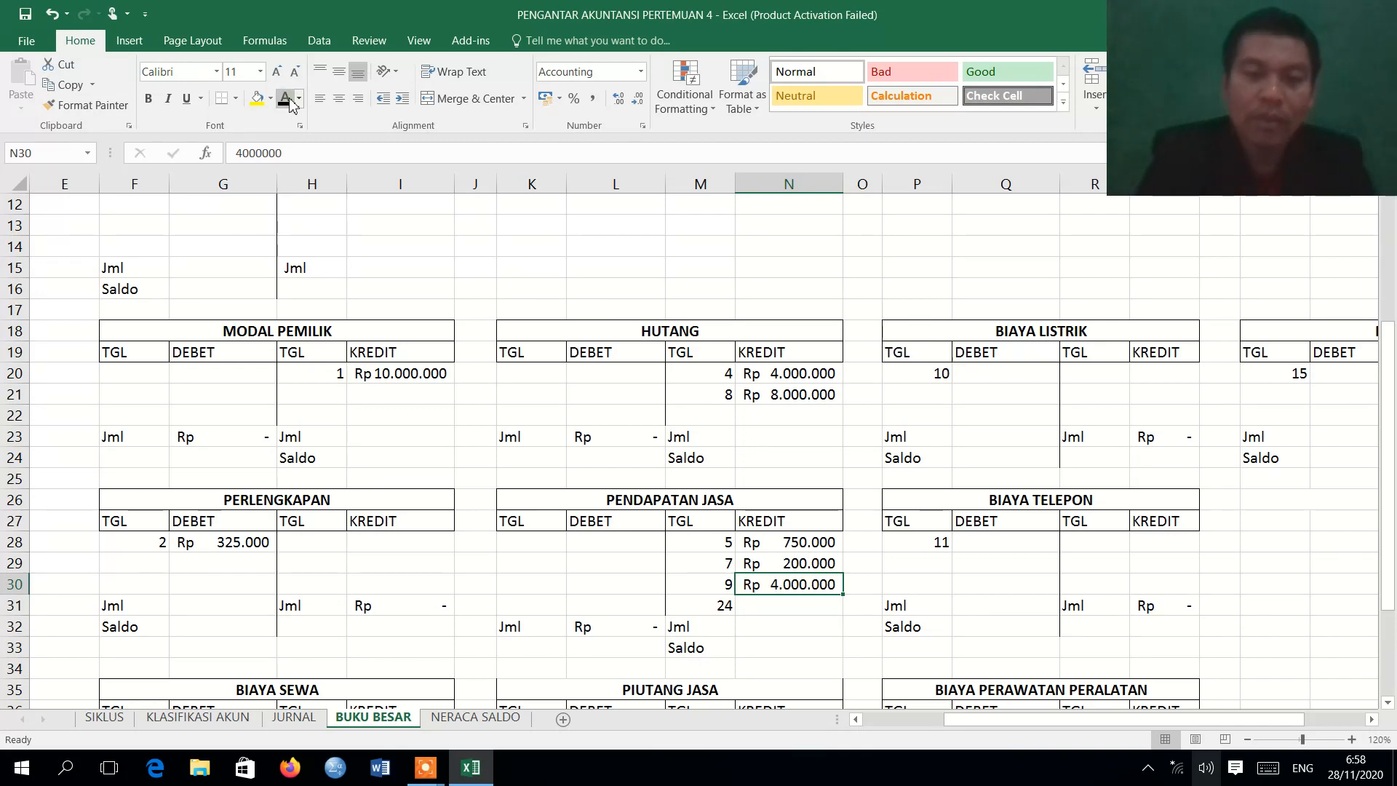
Review the 10 August Biaya Listrik entry in the journal and apply the Automatic font color to BIAYA LISTRIK row P20:Q20 on BUKU BESAR.
left_click(311, 723)
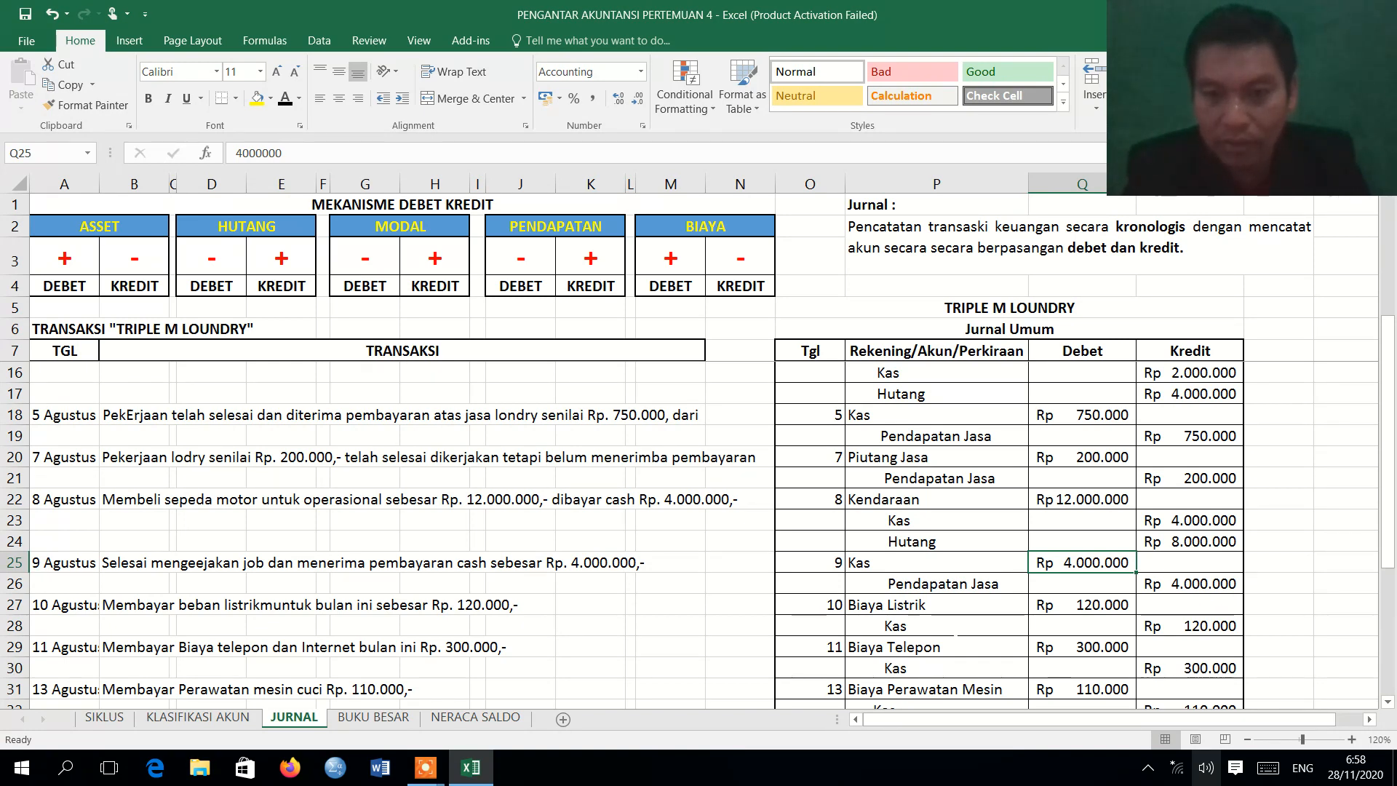
left_click(383, 722)
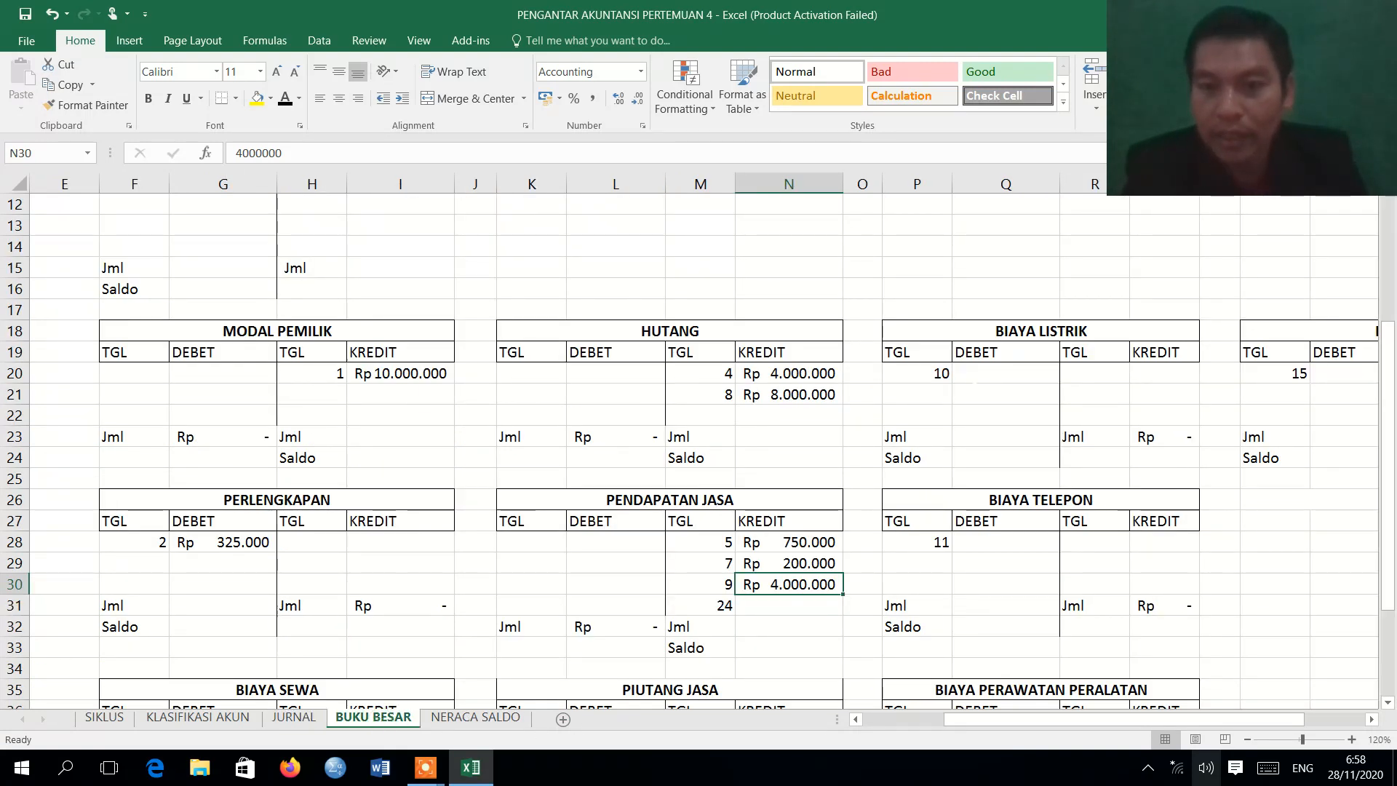
left_click_drag(918, 374, 1007, 373)
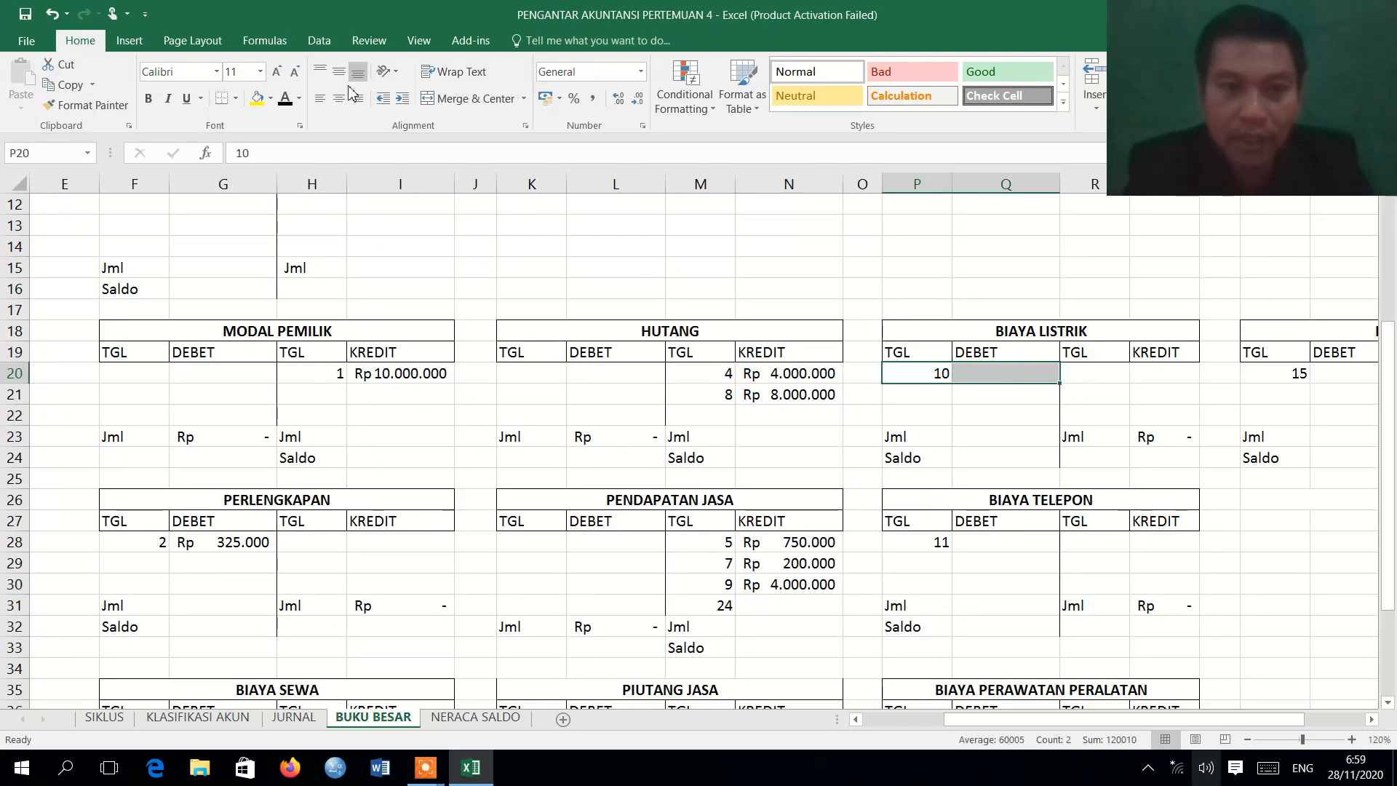
left_click(283, 102)
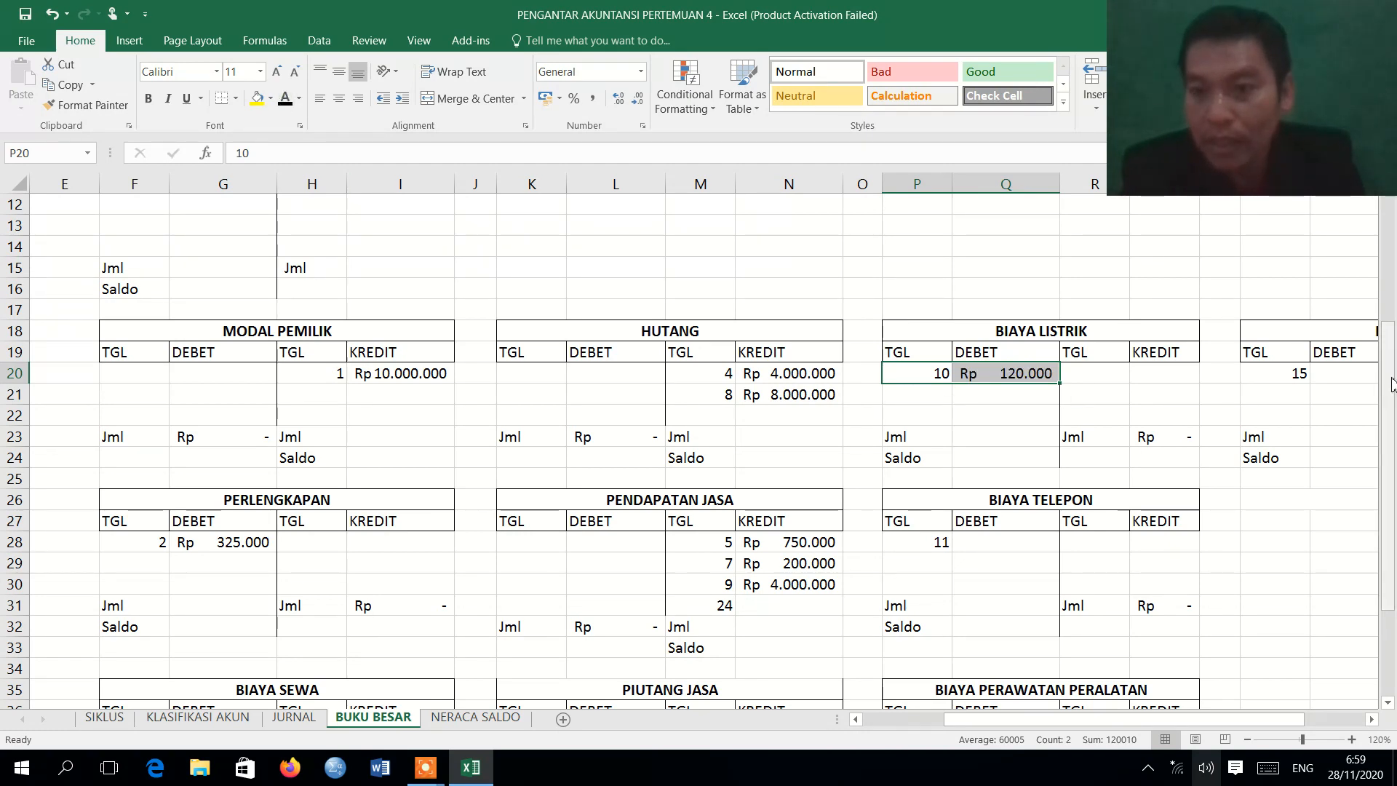
Apply the Automatic font color to the 10 August KAS credit row H9:I9 on BUKU BESAR.
left_click_drag(1392, 384, 1392, 256)
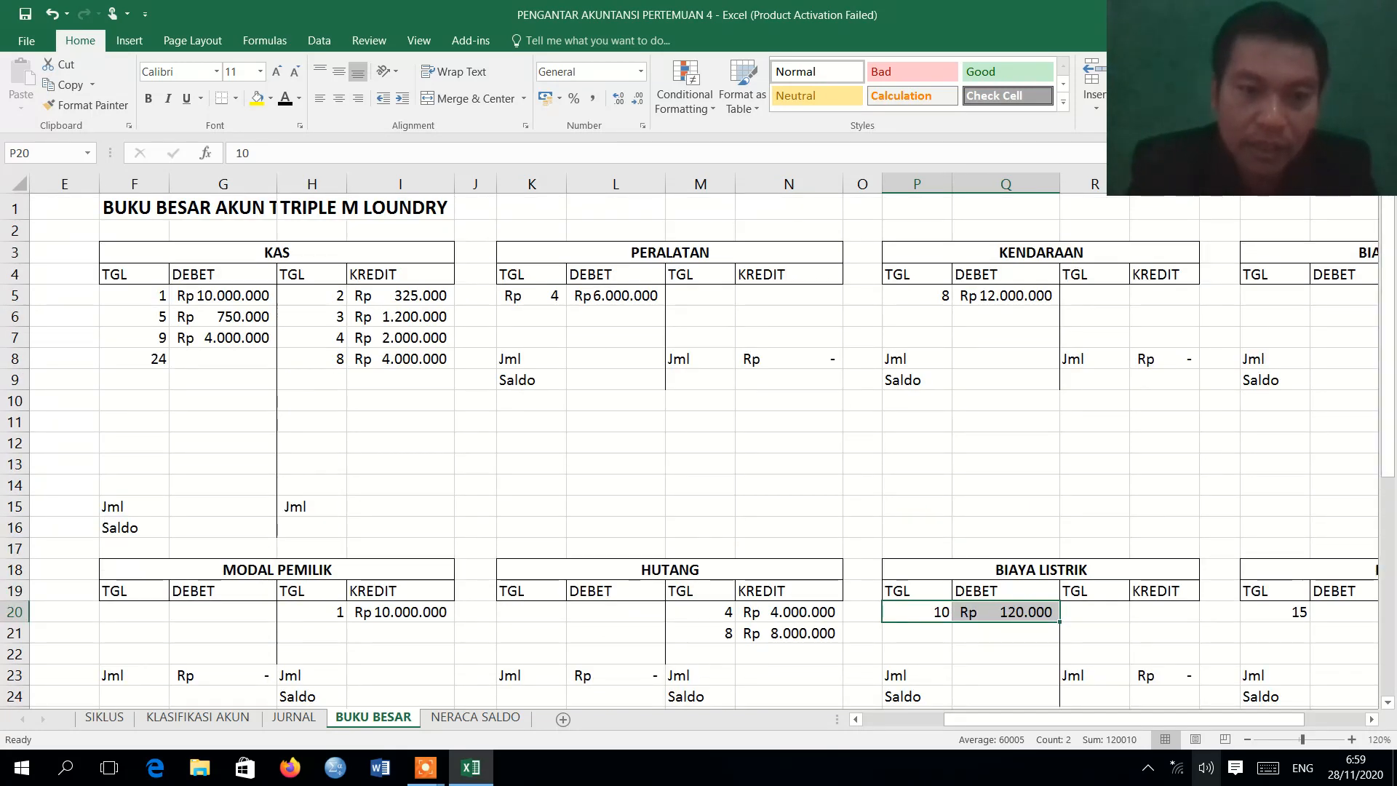
left_click_drag(309, 380, 448, 380)
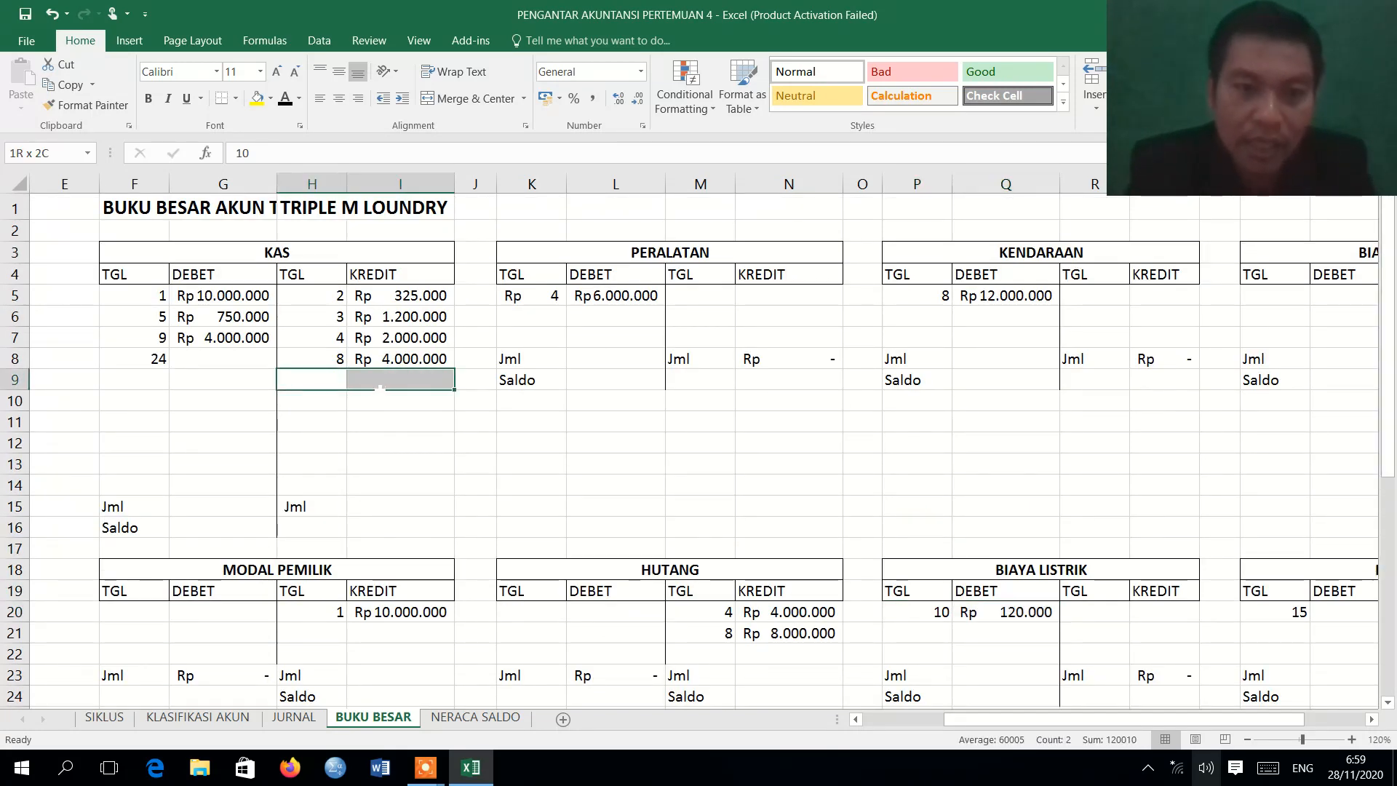
left_click(283, 99)
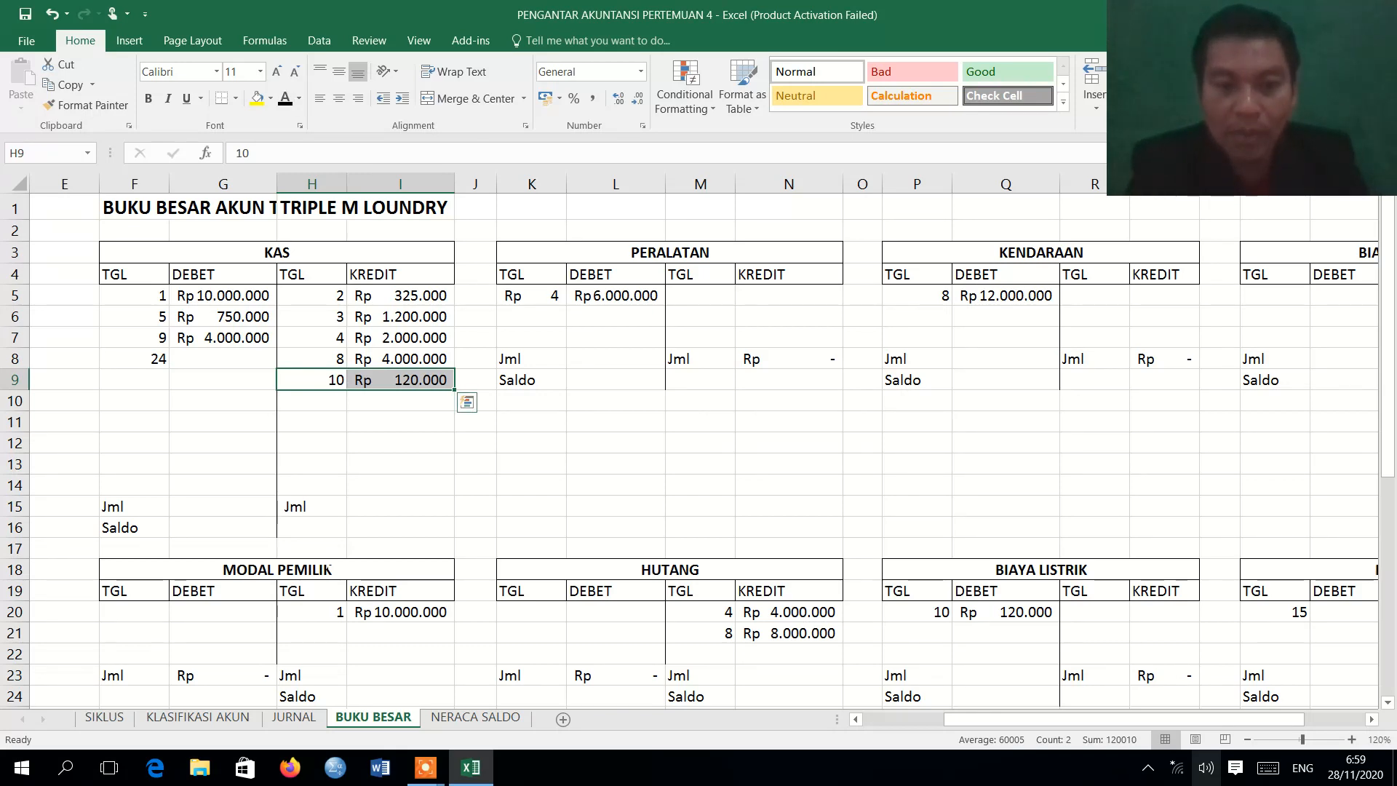
Review the 11 August Biaya Telepon entry in the journal and apply the Automatic font color to BIAYA TELEPON row P28:Q28 on BUKU BESAR.
left_click(294, 717)
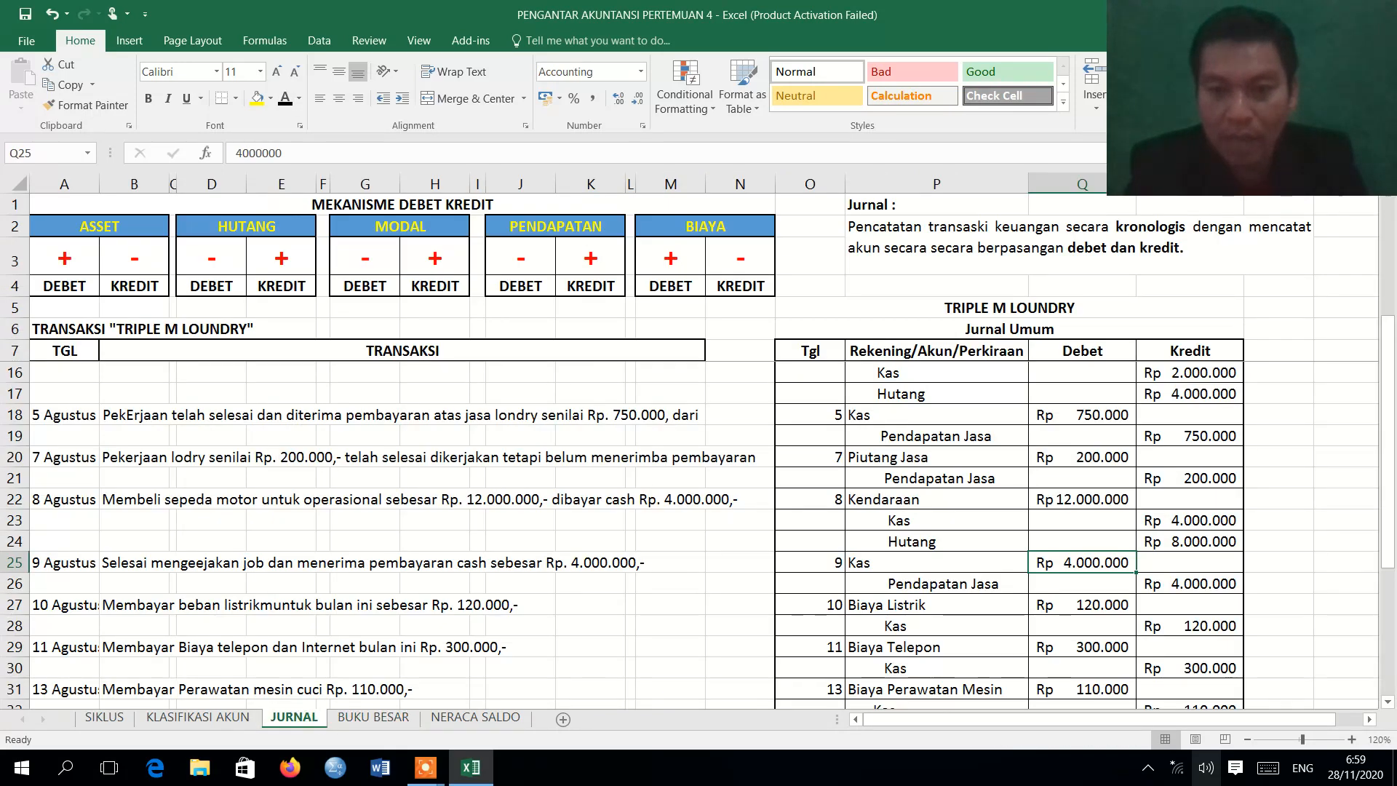
left_click(373, 717)
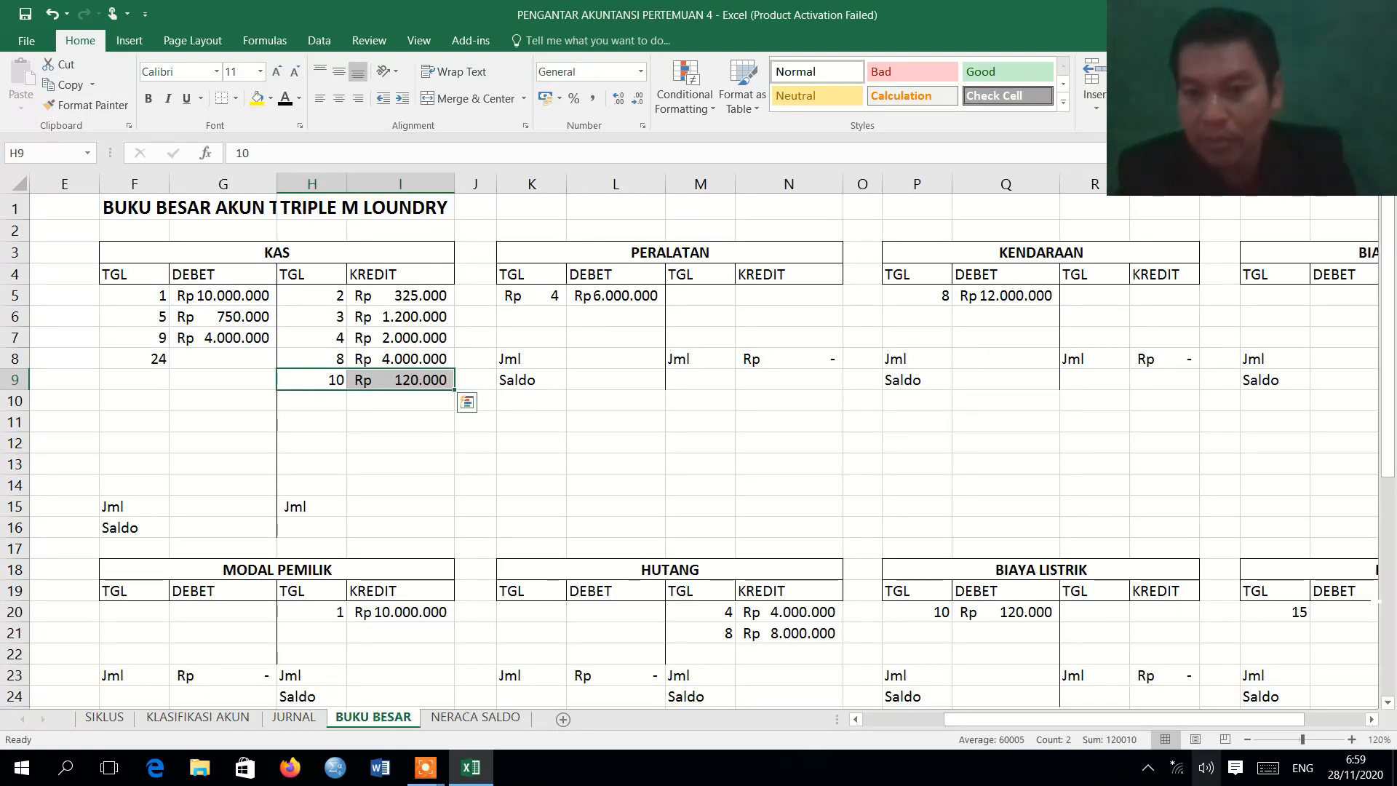
left_click_drag(1246, 720, 1304, 723)
left_click_drag(1384, 335, 1383, 486)
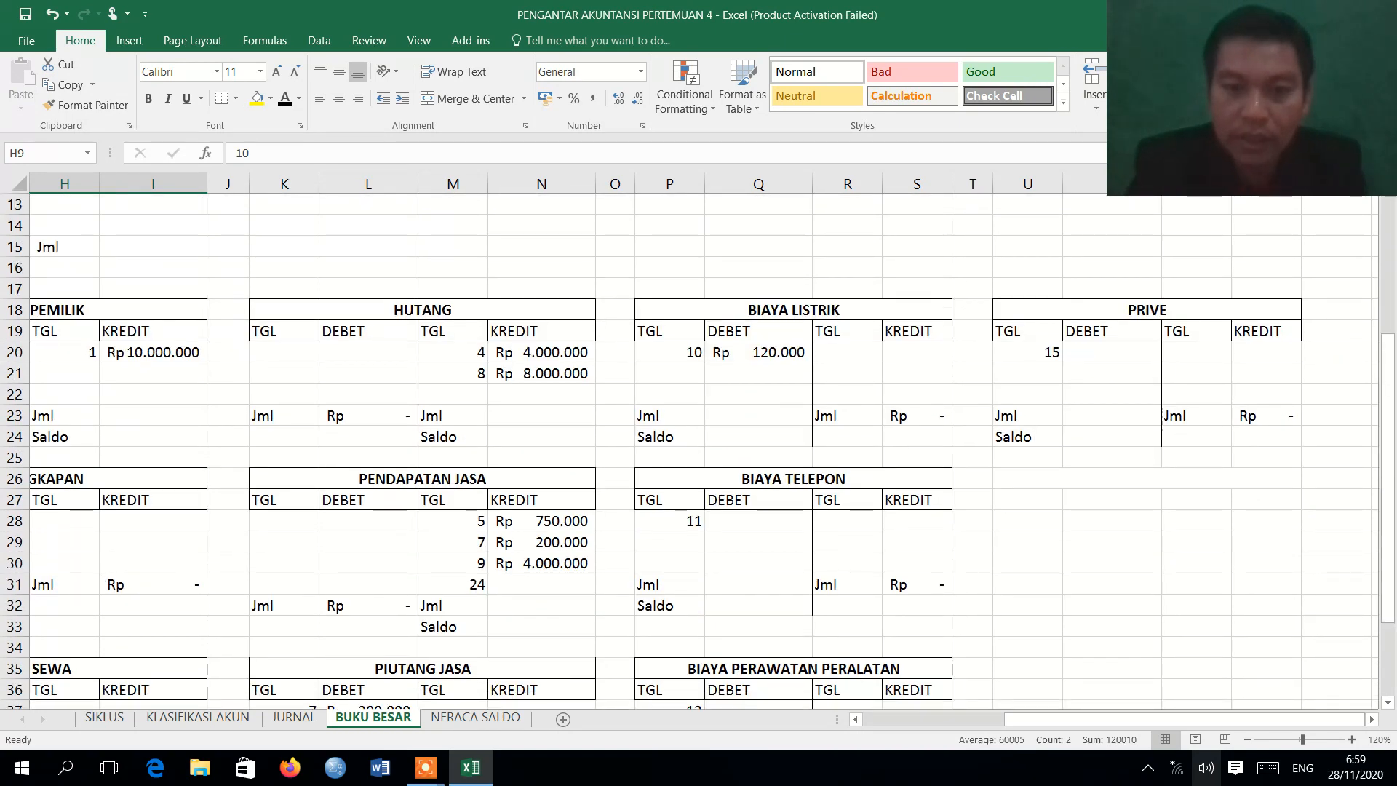
left_click_drag(684, 521, 753, 526)
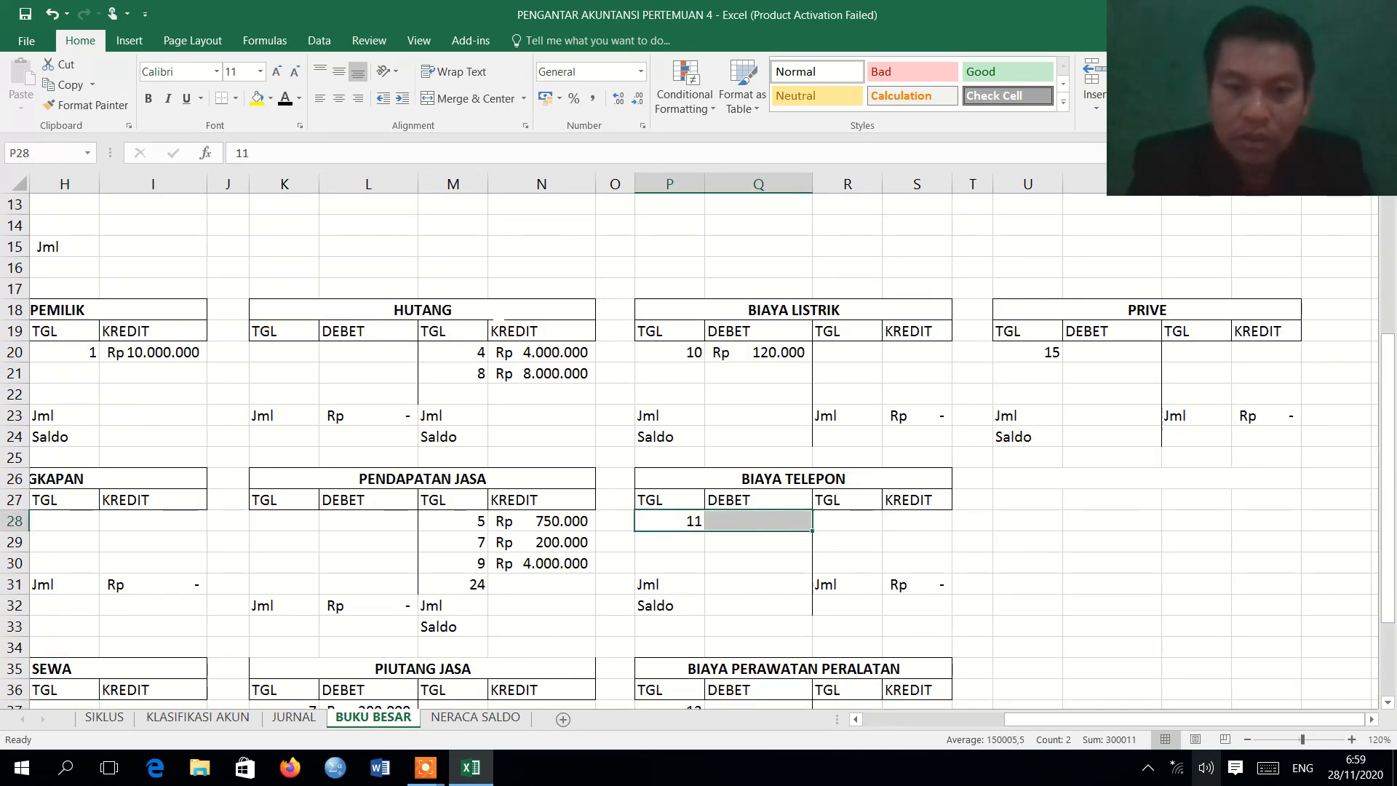
left_click(283, 96)
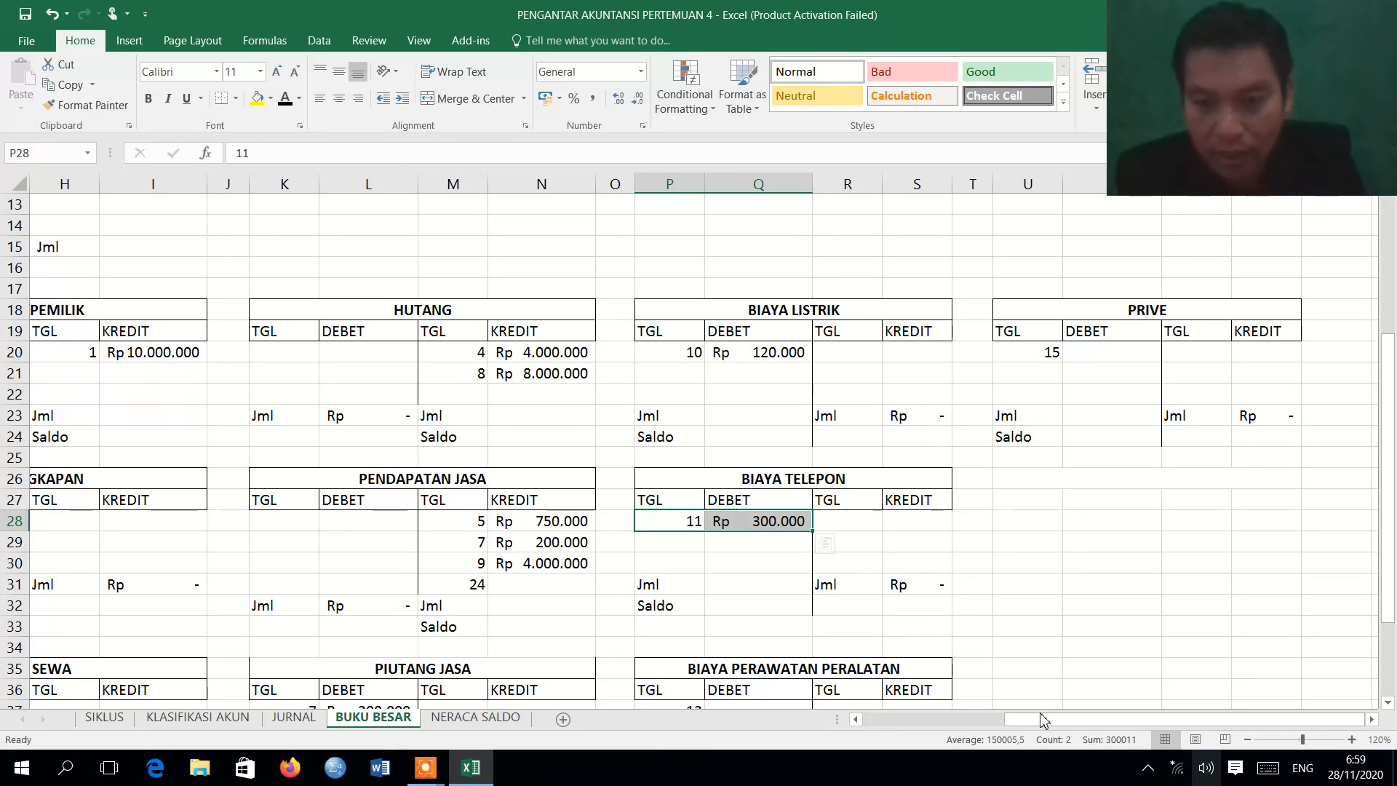
Apply the Automatic font color to the 11 August KAS credit row H10:I10 on BUKU BESAR.
left_click_drag(1042, 720, 922, 720)
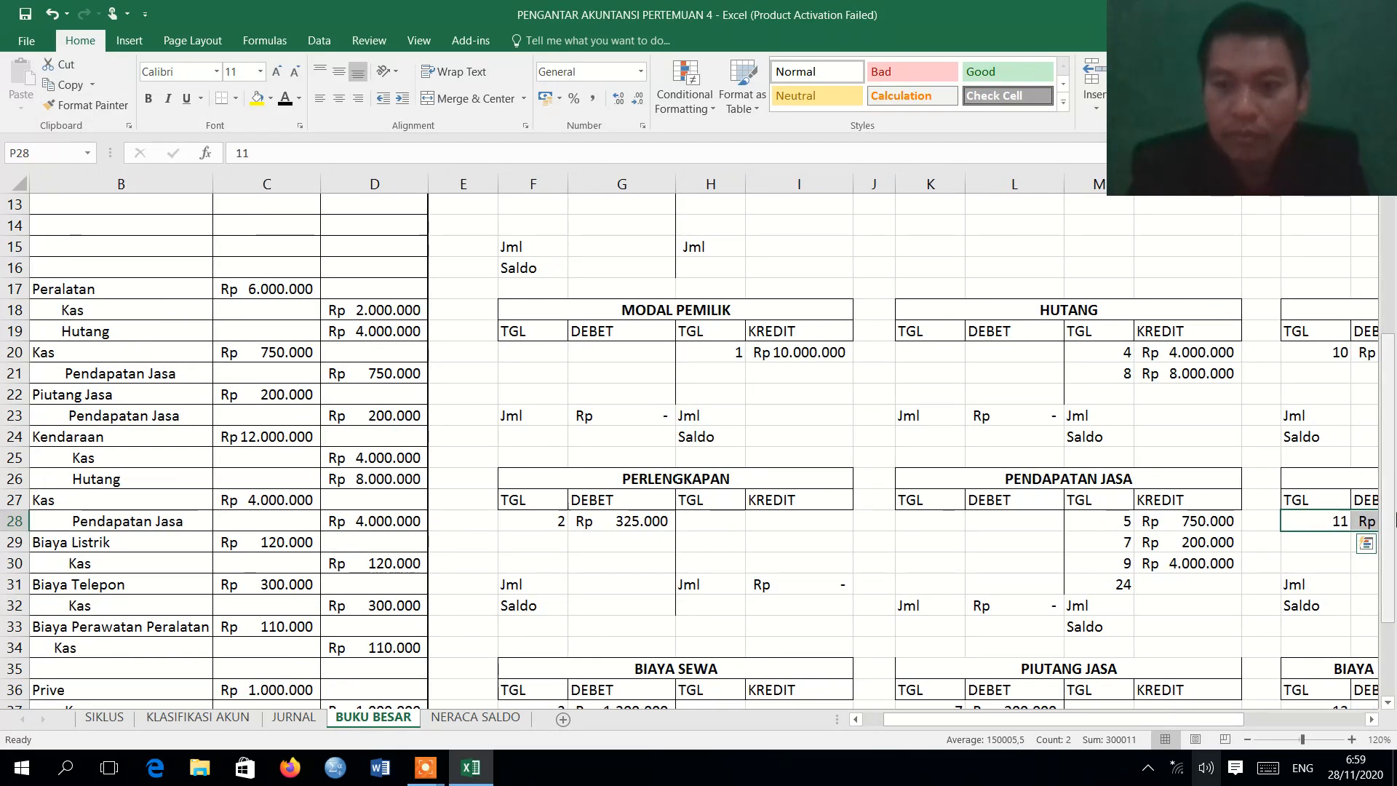
scroll(1394, 529, "down", 7)
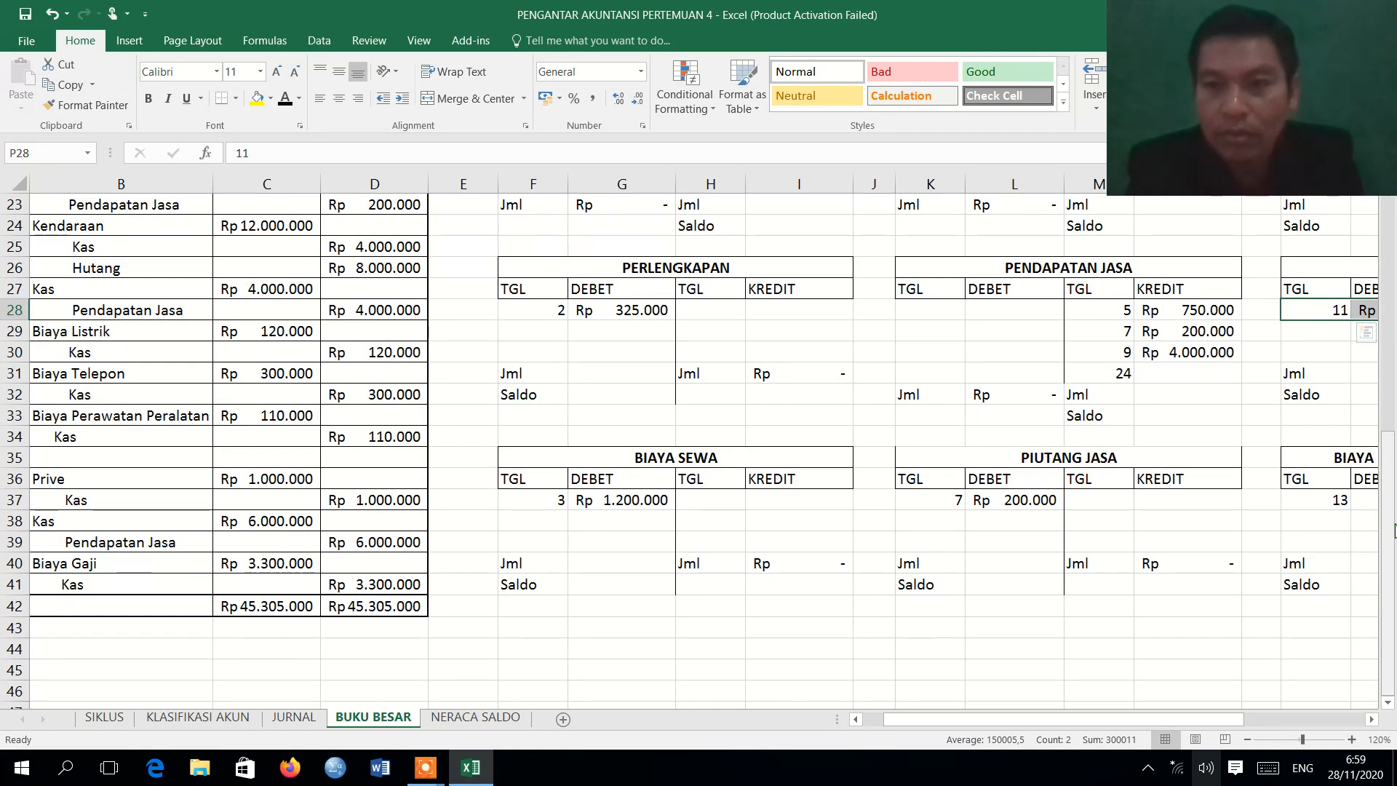
left_click(1391, 233)
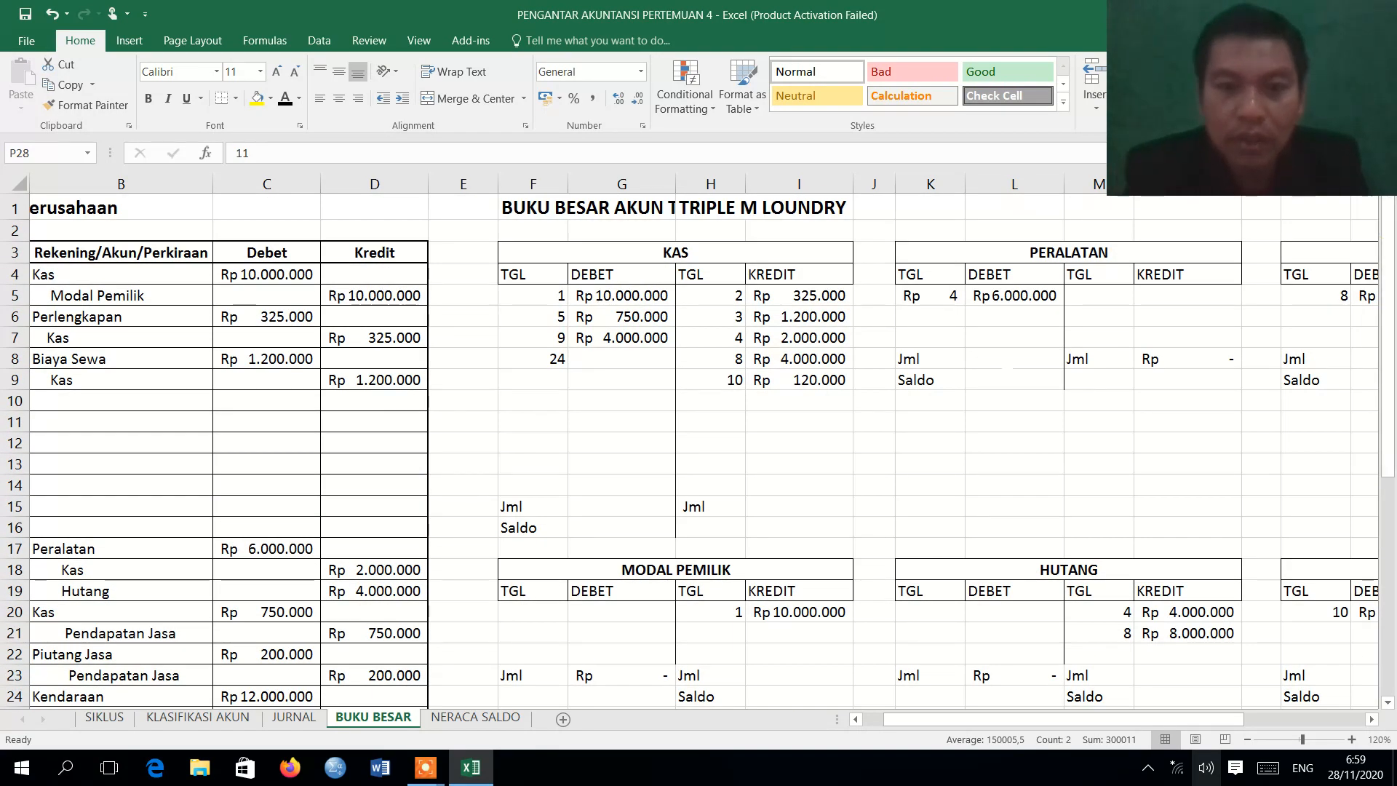
left_click_drag(818, 402, 734, 401)
left_click(284, 101)
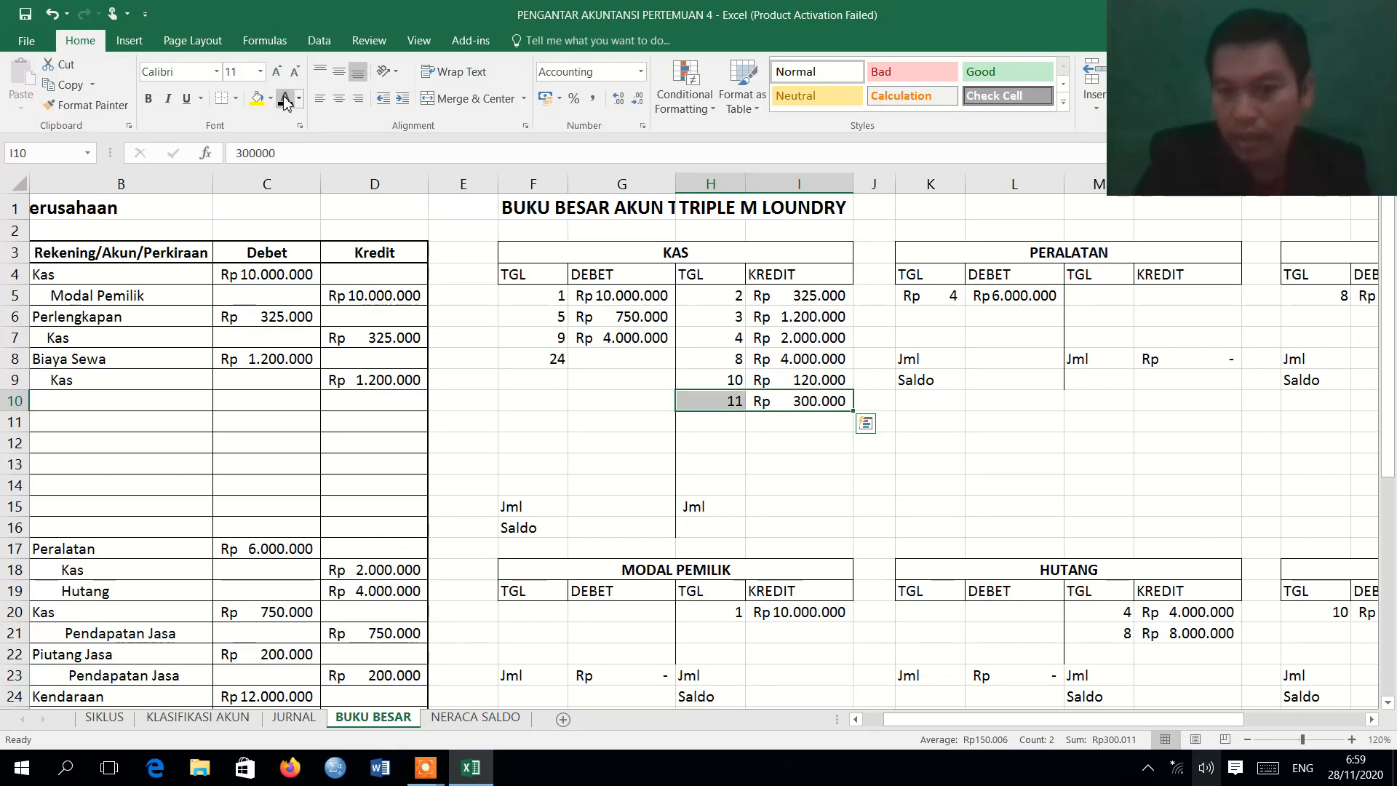
Review the 13 August machine maintenance entry in the journal and apply the Automatic font color to BIAYA PERAWATAN PERALATAN row P37:Q37 on BUKU BESAR.
left_click(299, 721)
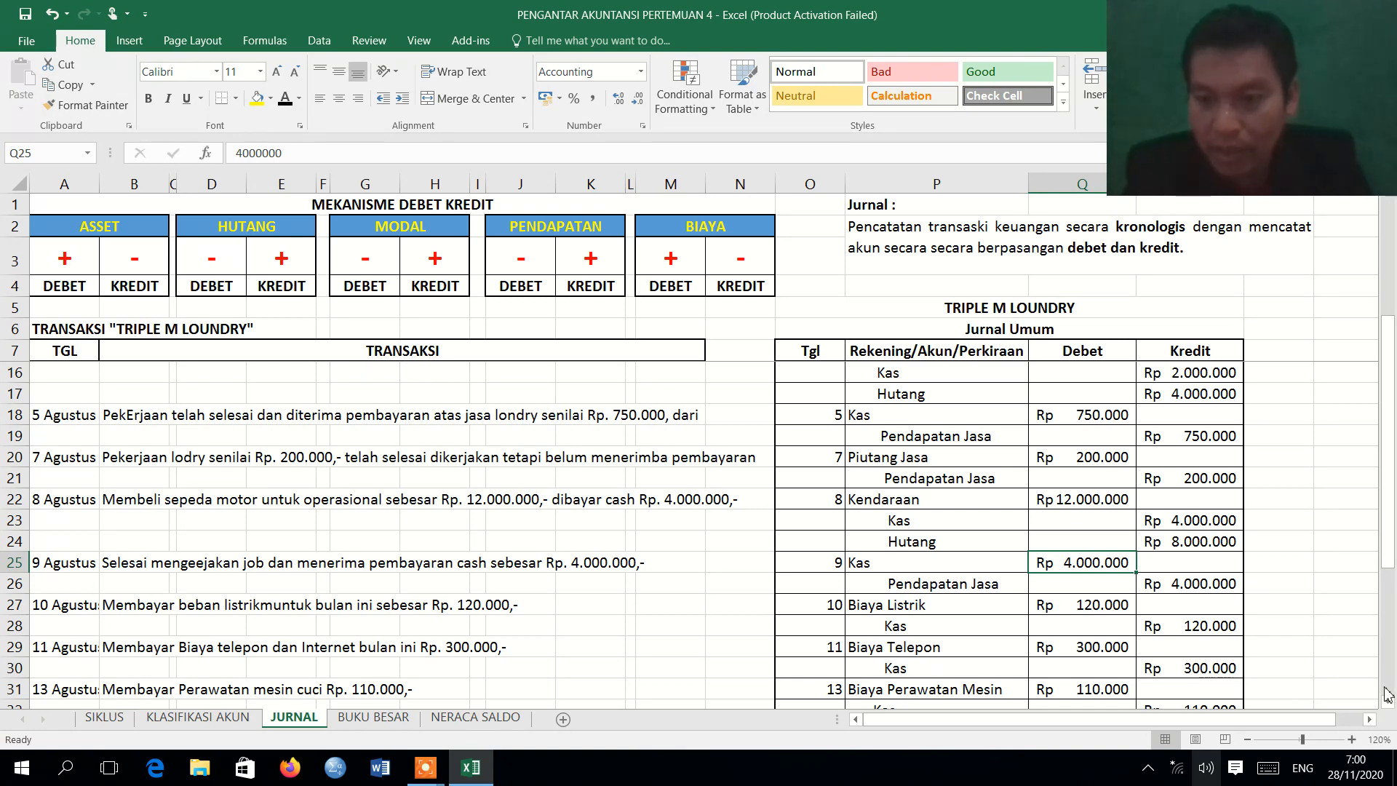
left_click(1388, 703)
left_click(1388, 703)
left_click(1388, 703)
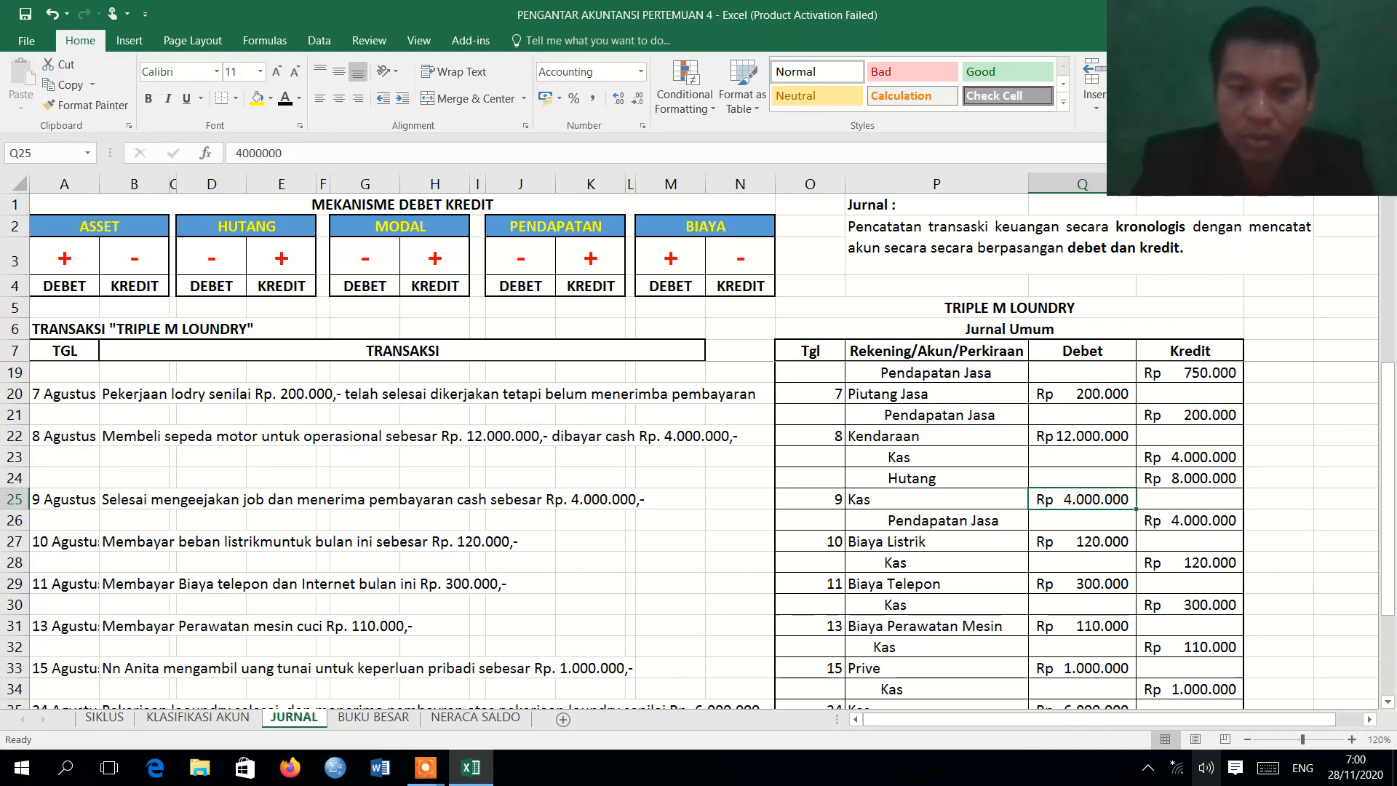
left_click(373, 718)
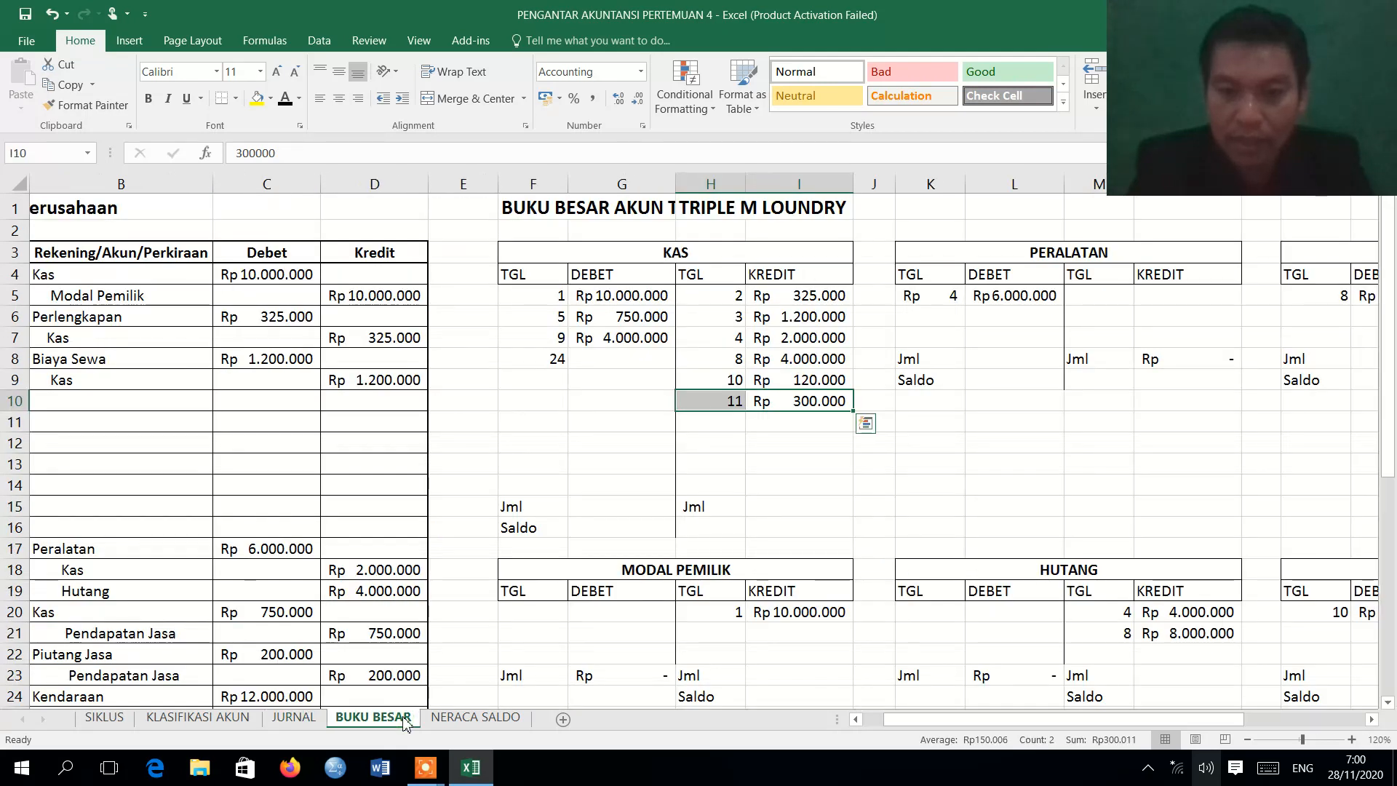
left_click(1389, 668)
left_click(1295, 722)
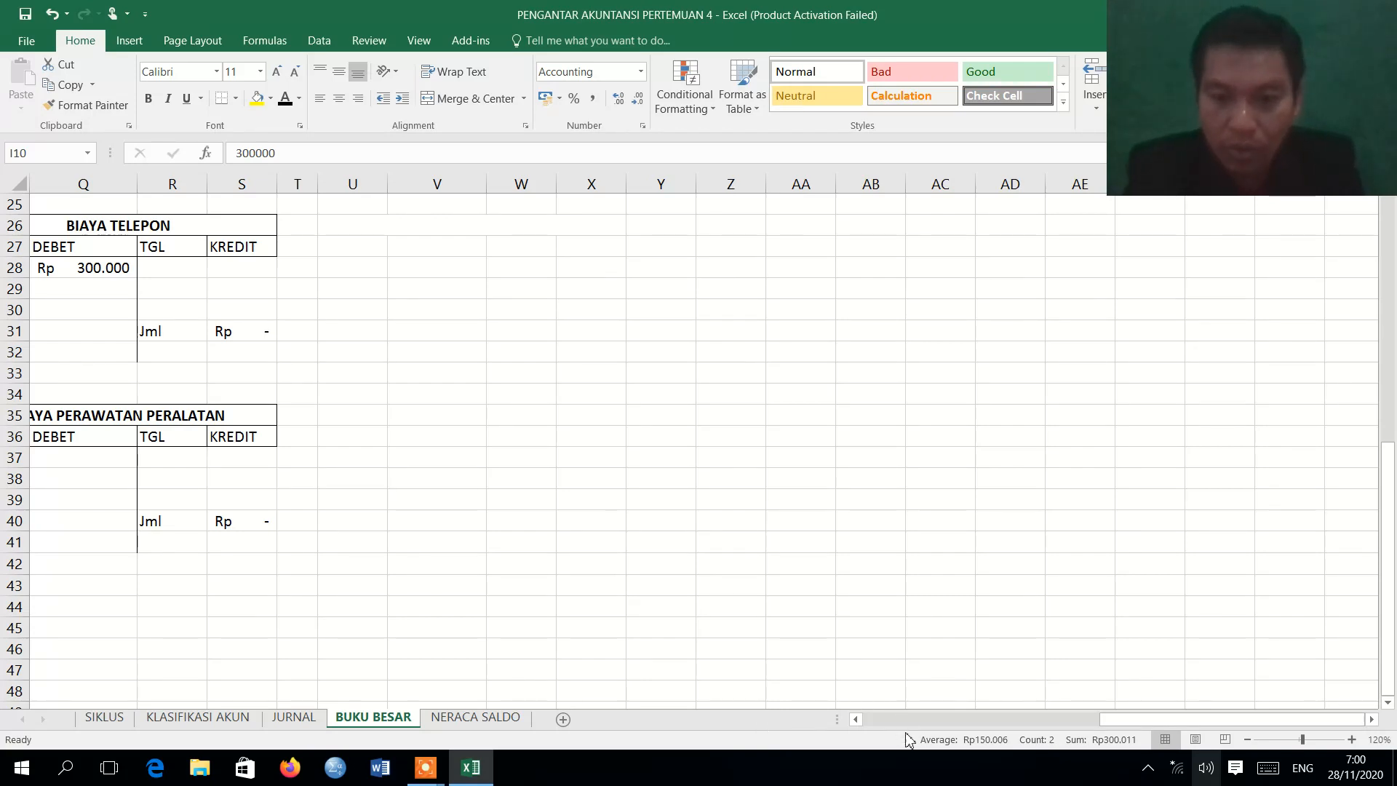
left_click(856, 720)
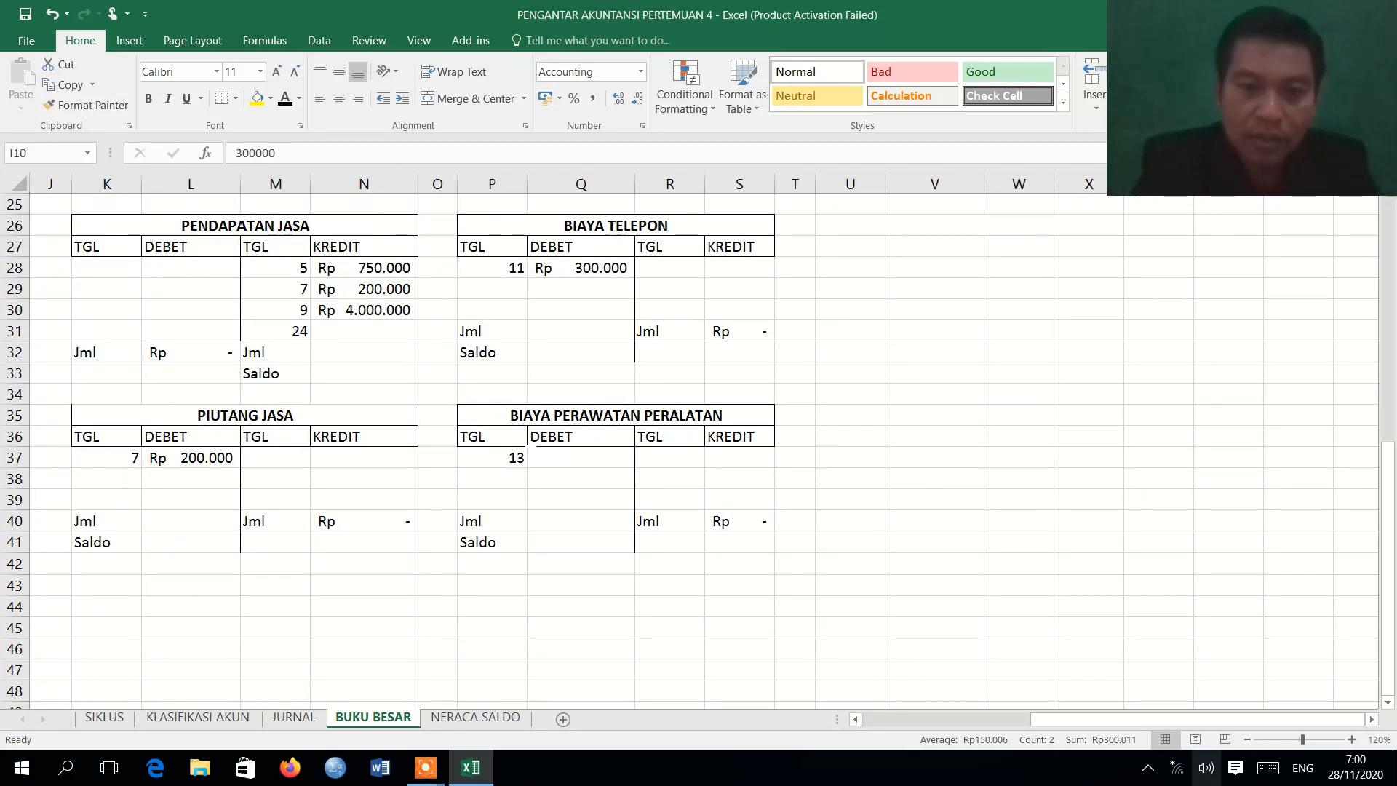
left_click_drag(489, 463, 296, 105)
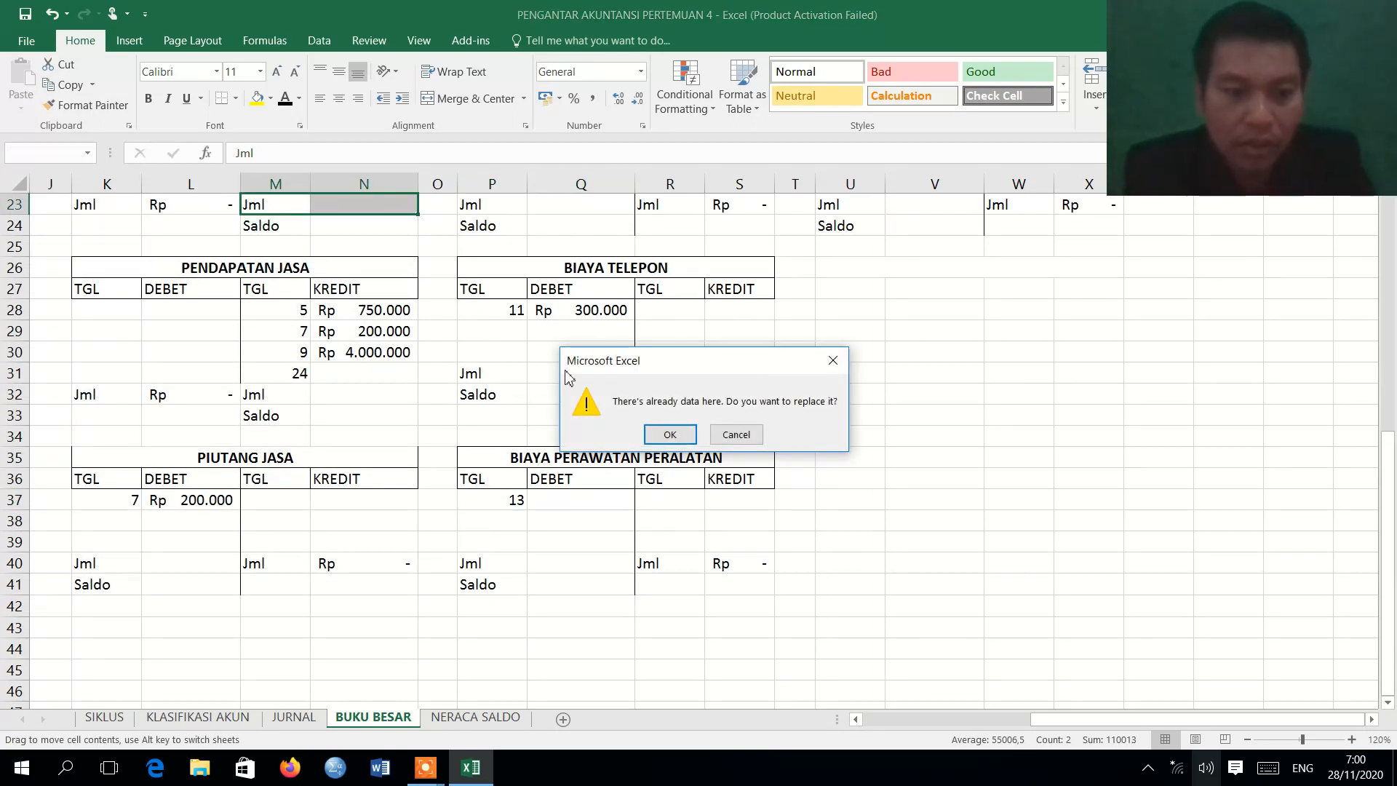
key("Escape")
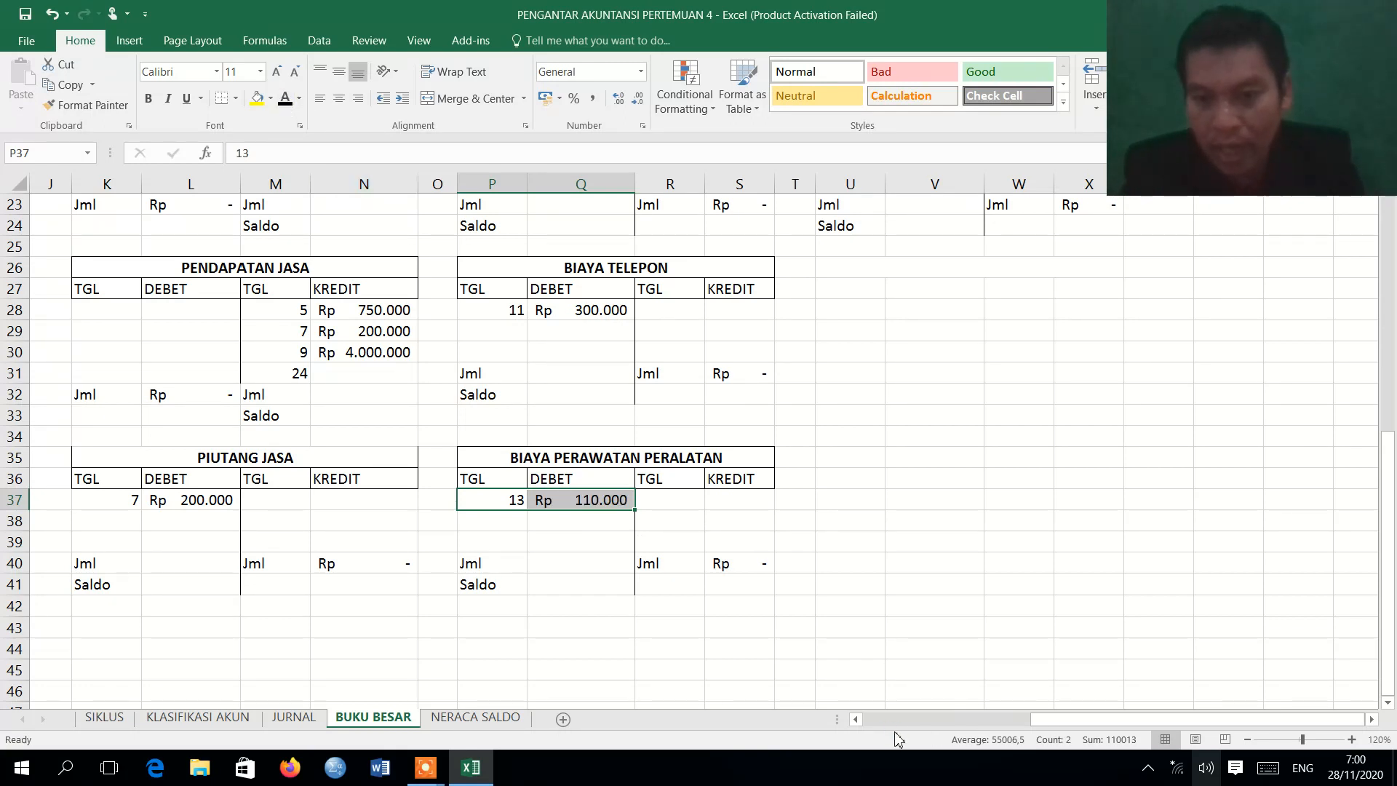
Apply the Automatic font color to the 13 August KAS credit row H11:I11 on BUKU BESAR.
scroll(894, 724, "left", 3)
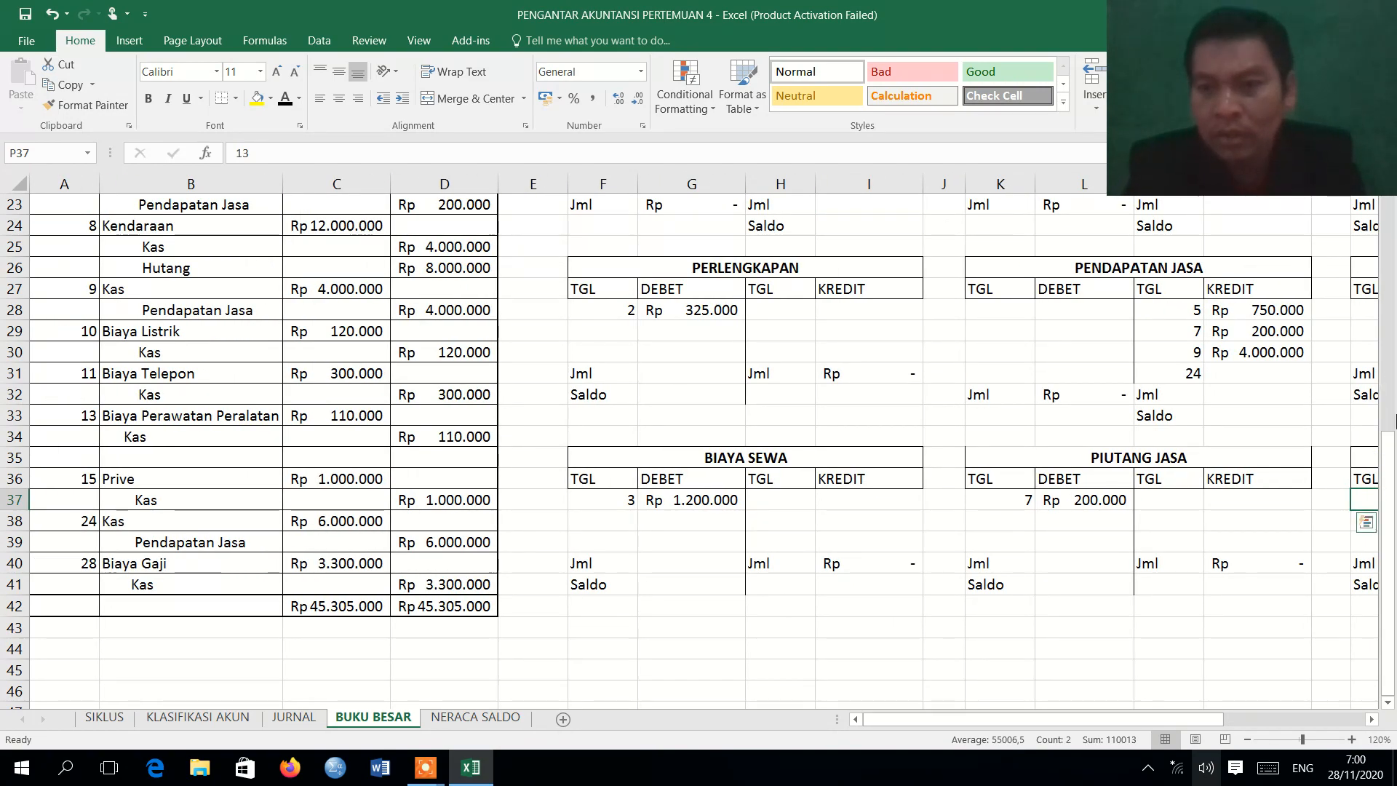
left_click_drag(1390, 498, 1392, 233)
left_click_drag(869, 422, 803, 422)
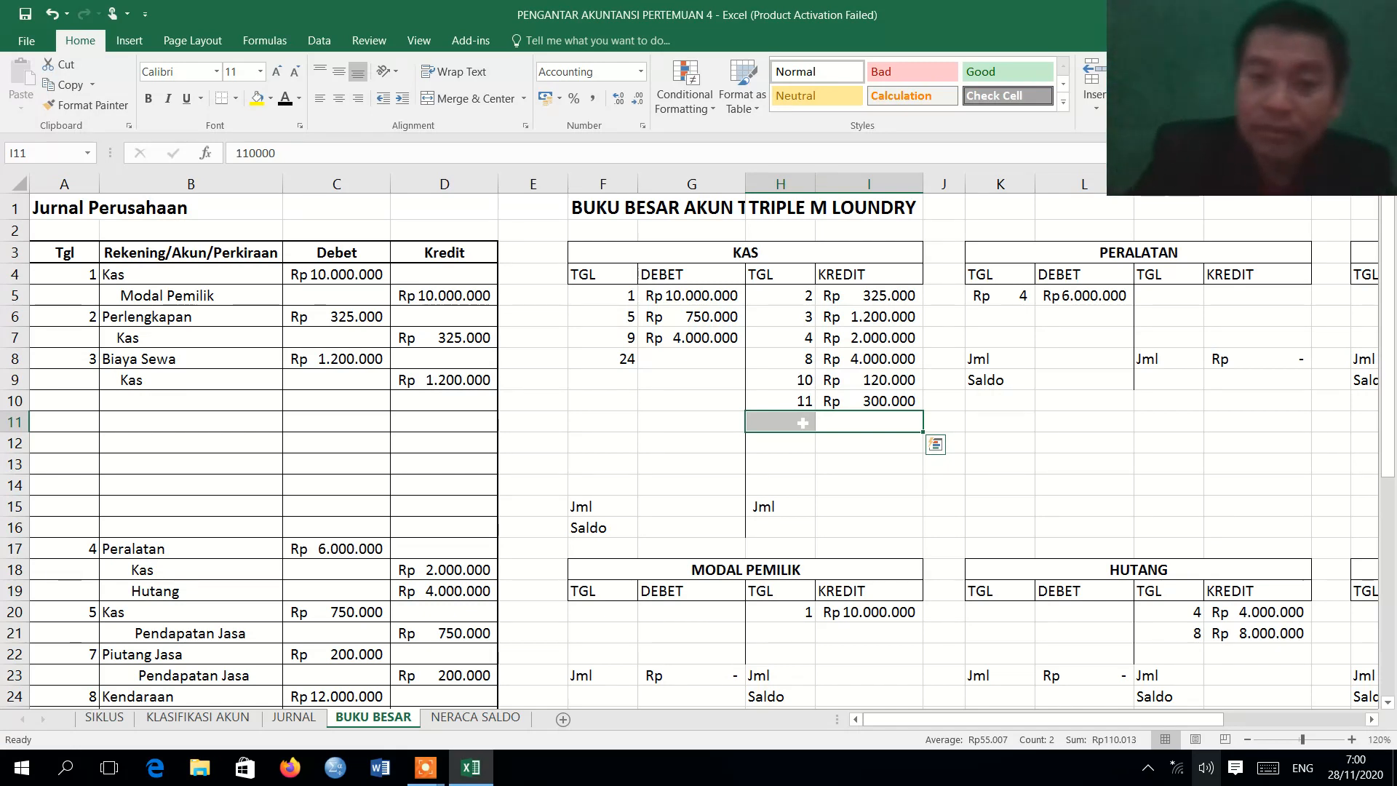
left_click(285, 99)
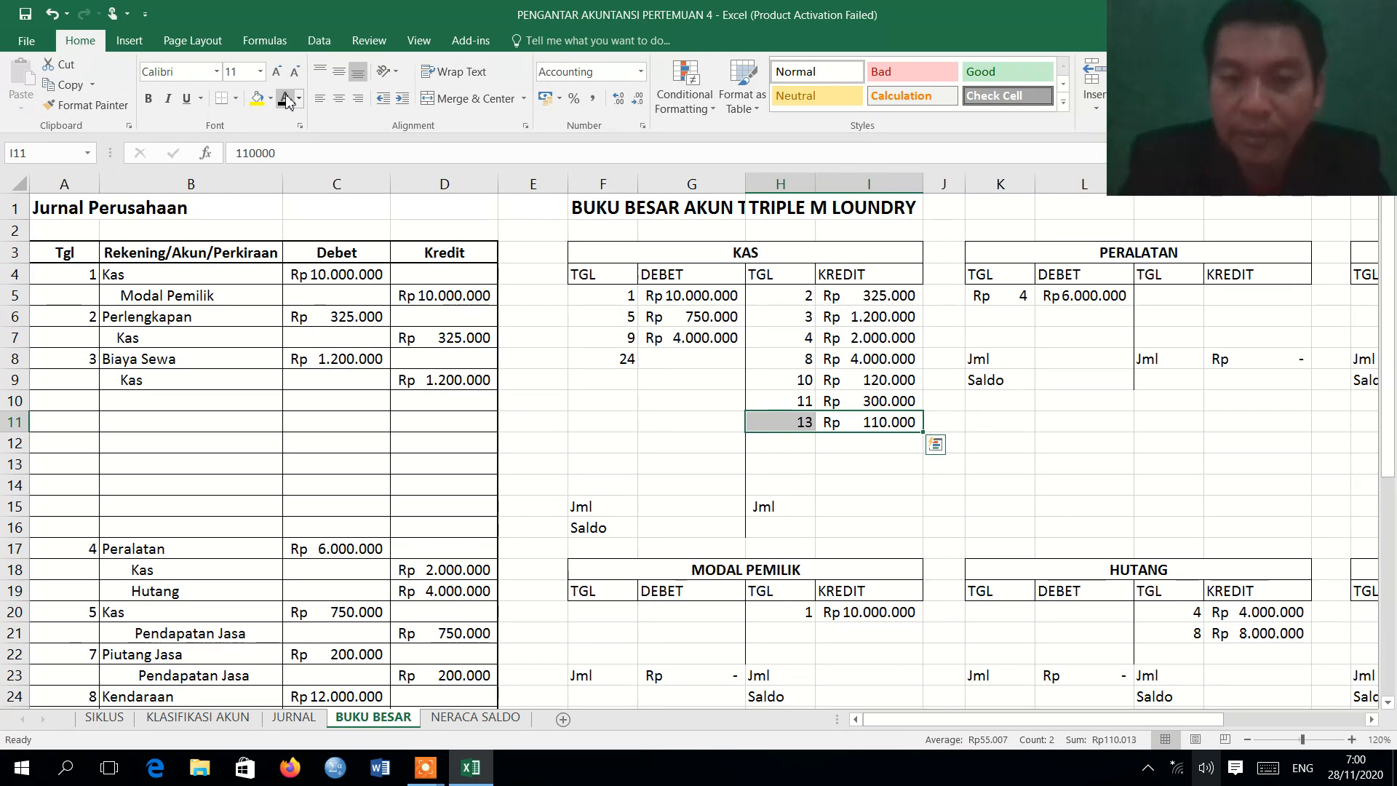
Review the 15 August Prive entry in the journal and apply the Automatic font color to PRIVE row U20:V20 on BUKU BESAR.
left_click(291, 717)
left_click_drag(1388, 544, 1378, 762)
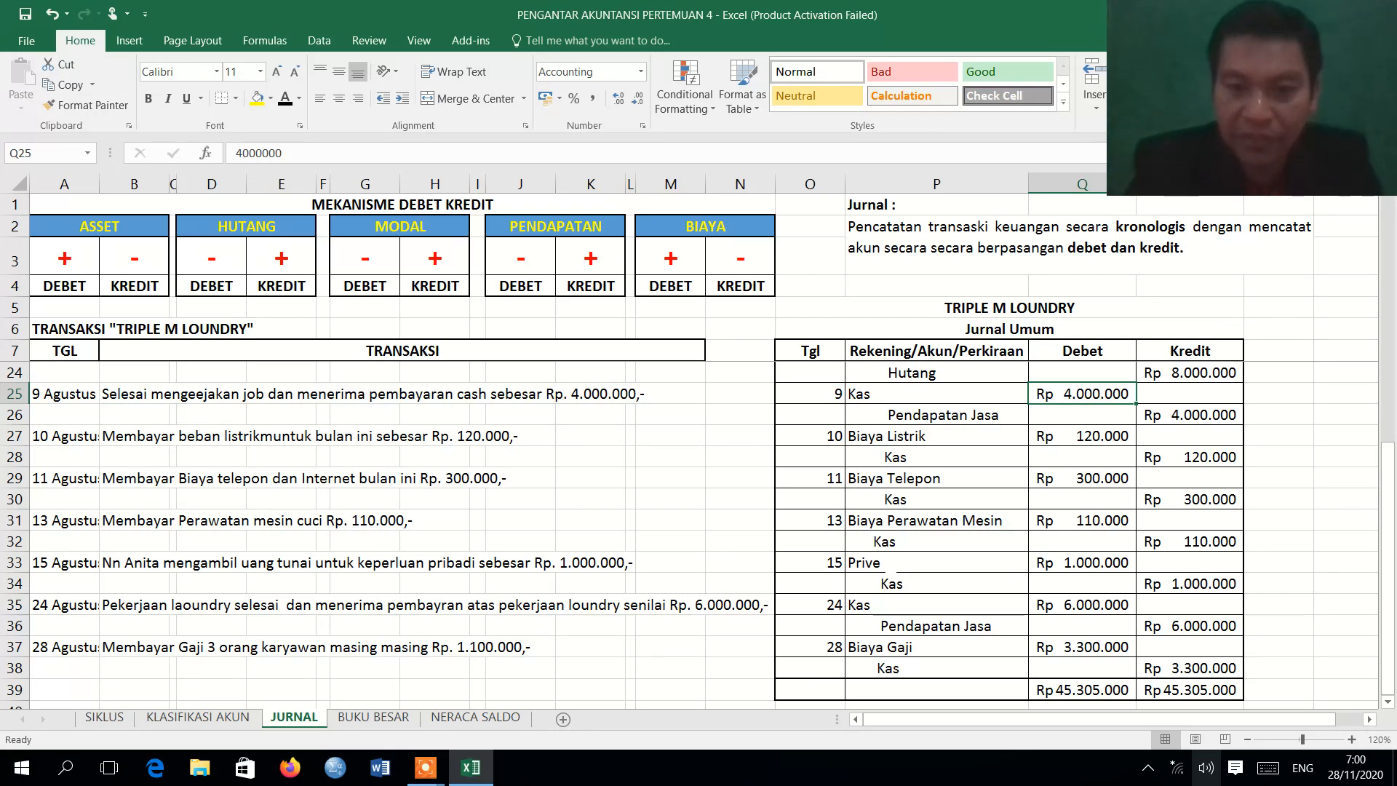
left_click(375, 718)
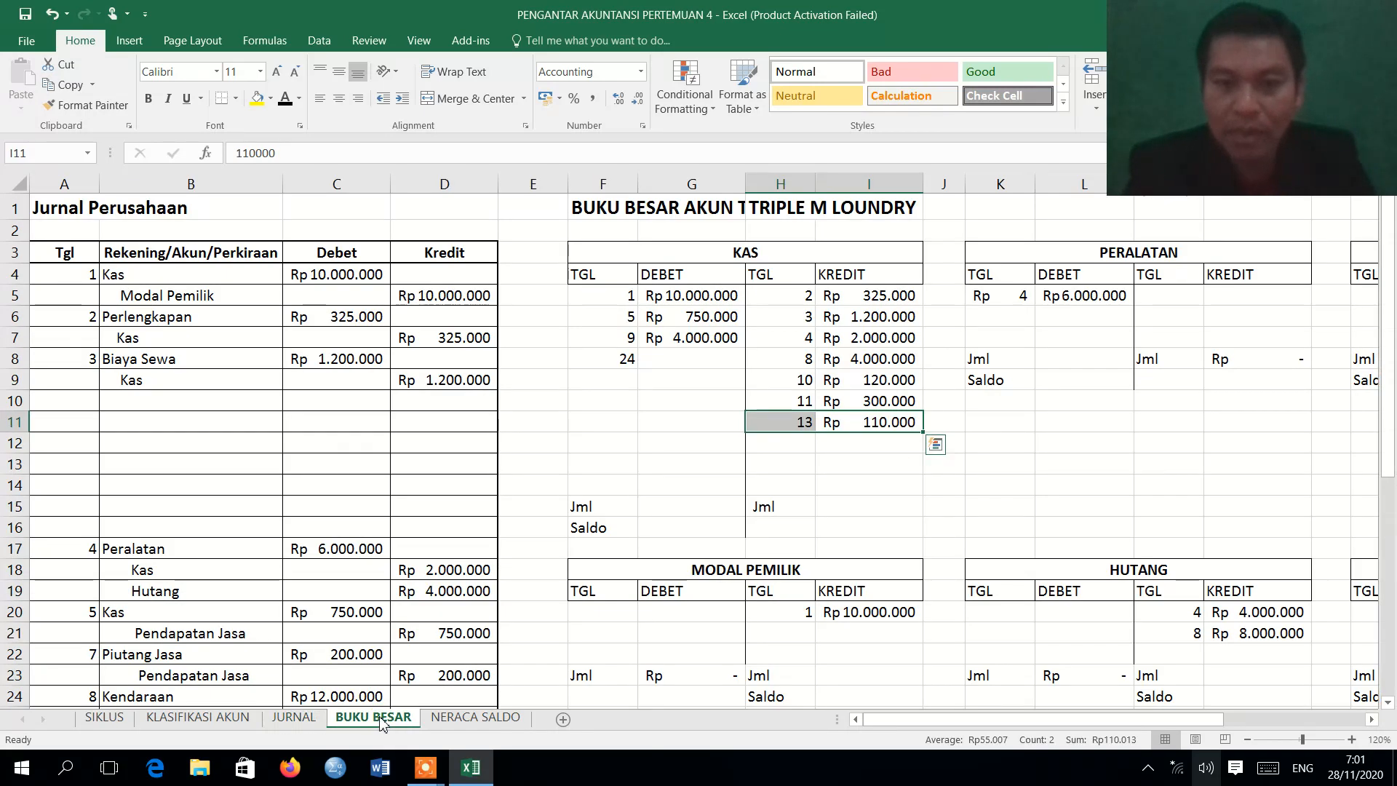
left_click(1321, 718)
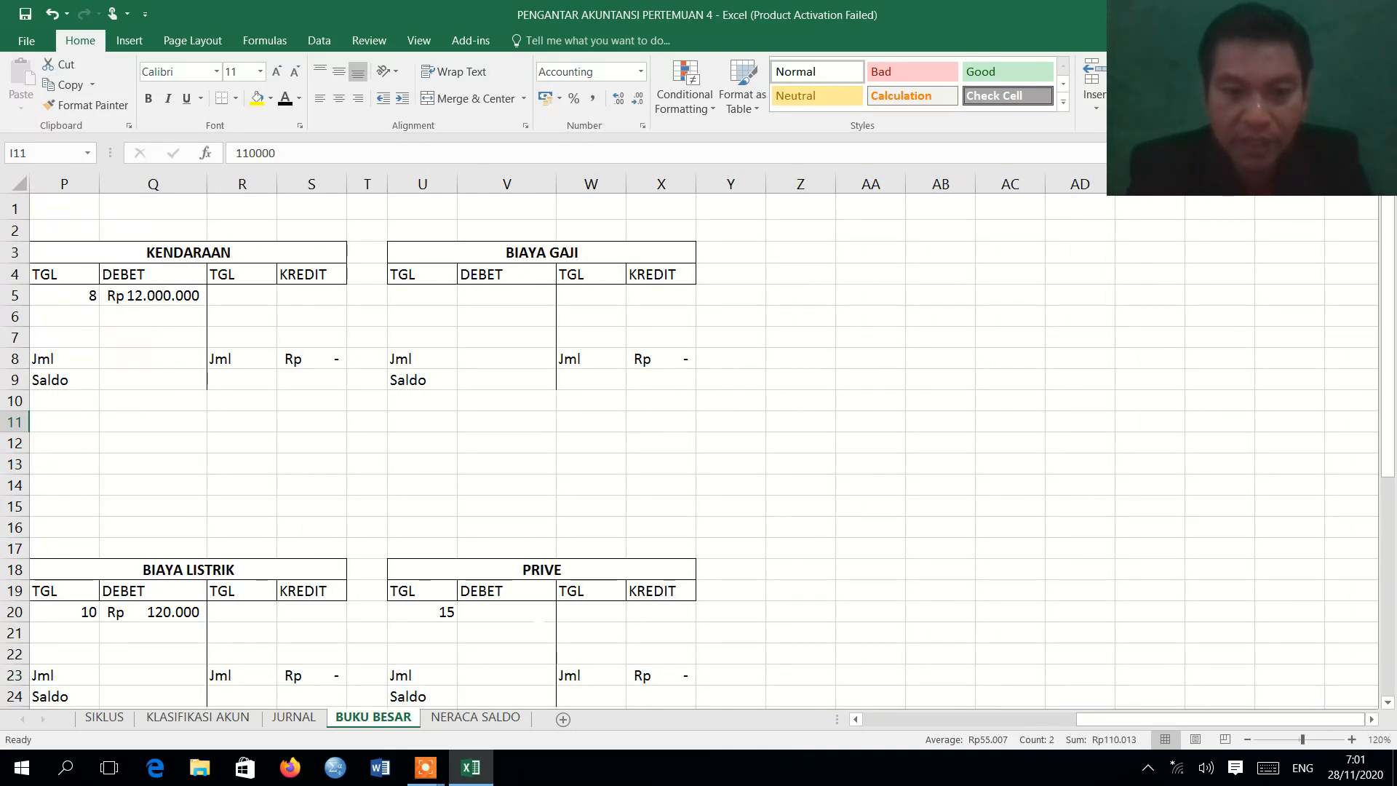
left_click_drag(539, 615, 448, 617)
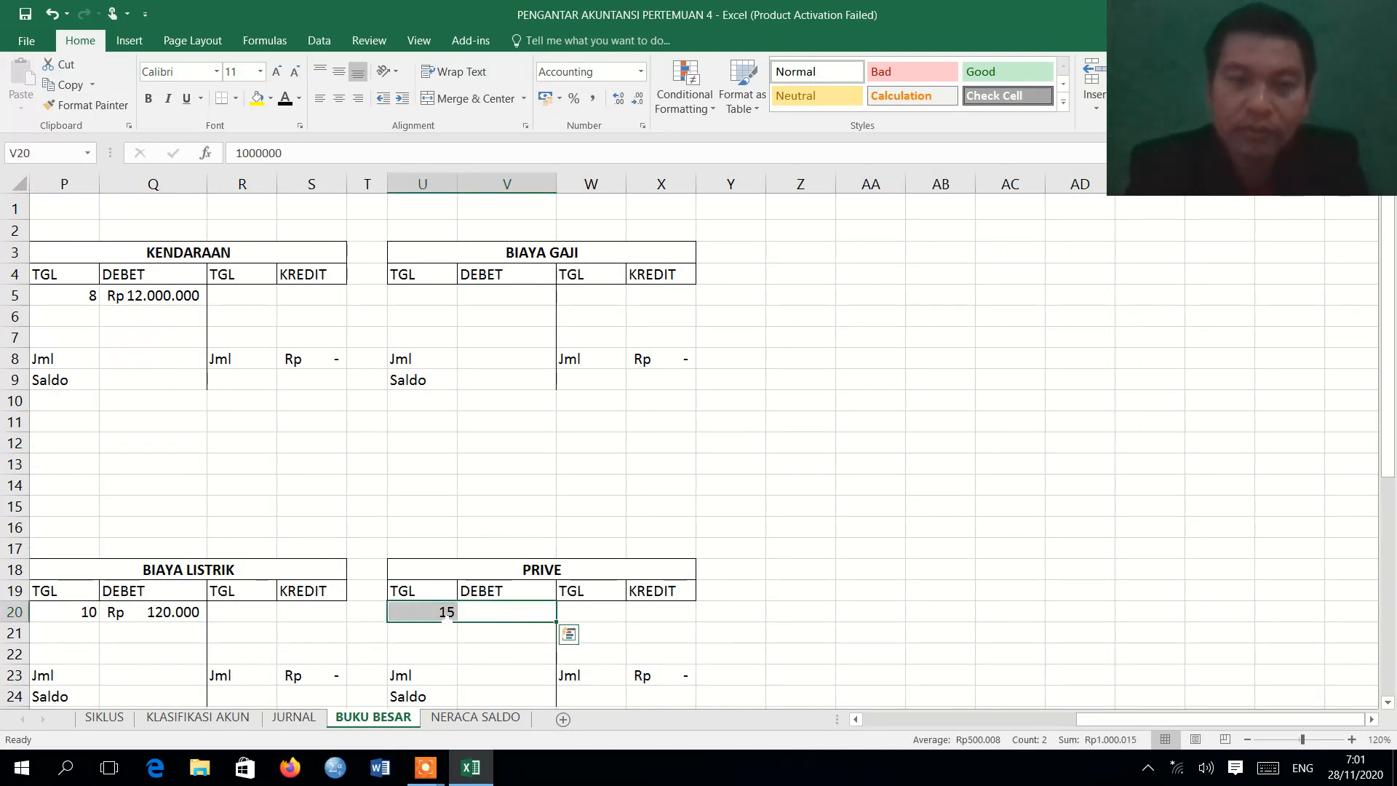
left_click(284, 101)
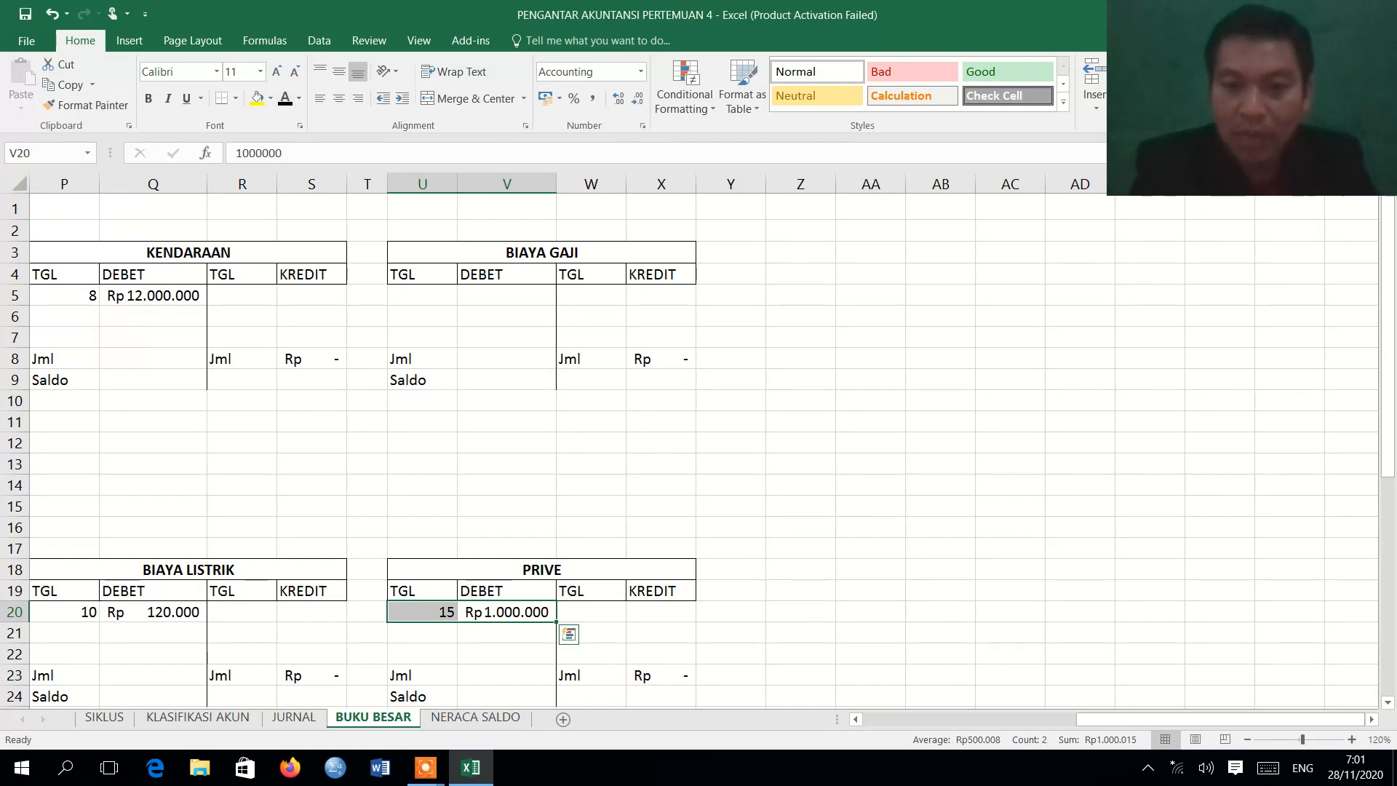
Apply the Automatic font color to the 15 August KAS credit row H12:I12 on BUKU BESAR.
left_click(946, 720)
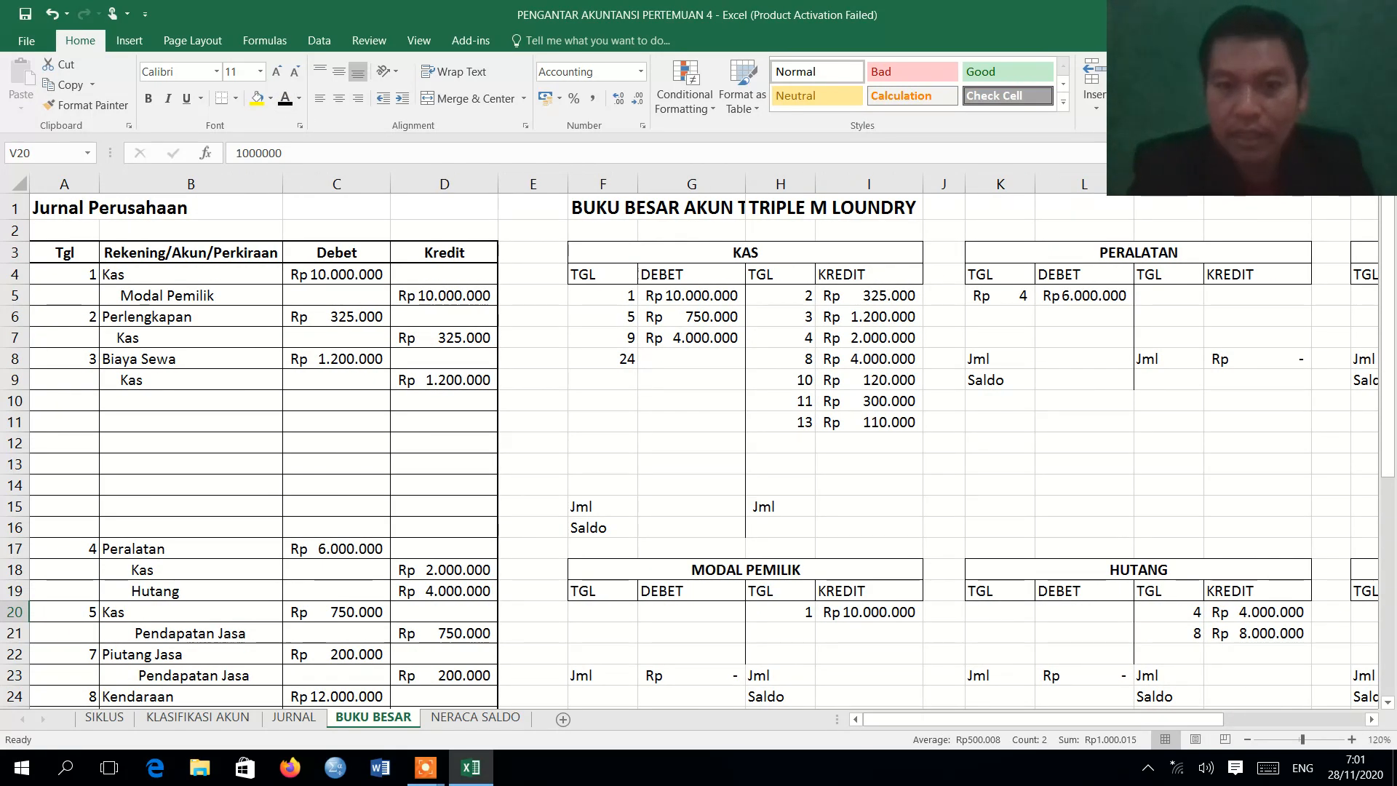
left_click_drag(880, 440, 790, 448)
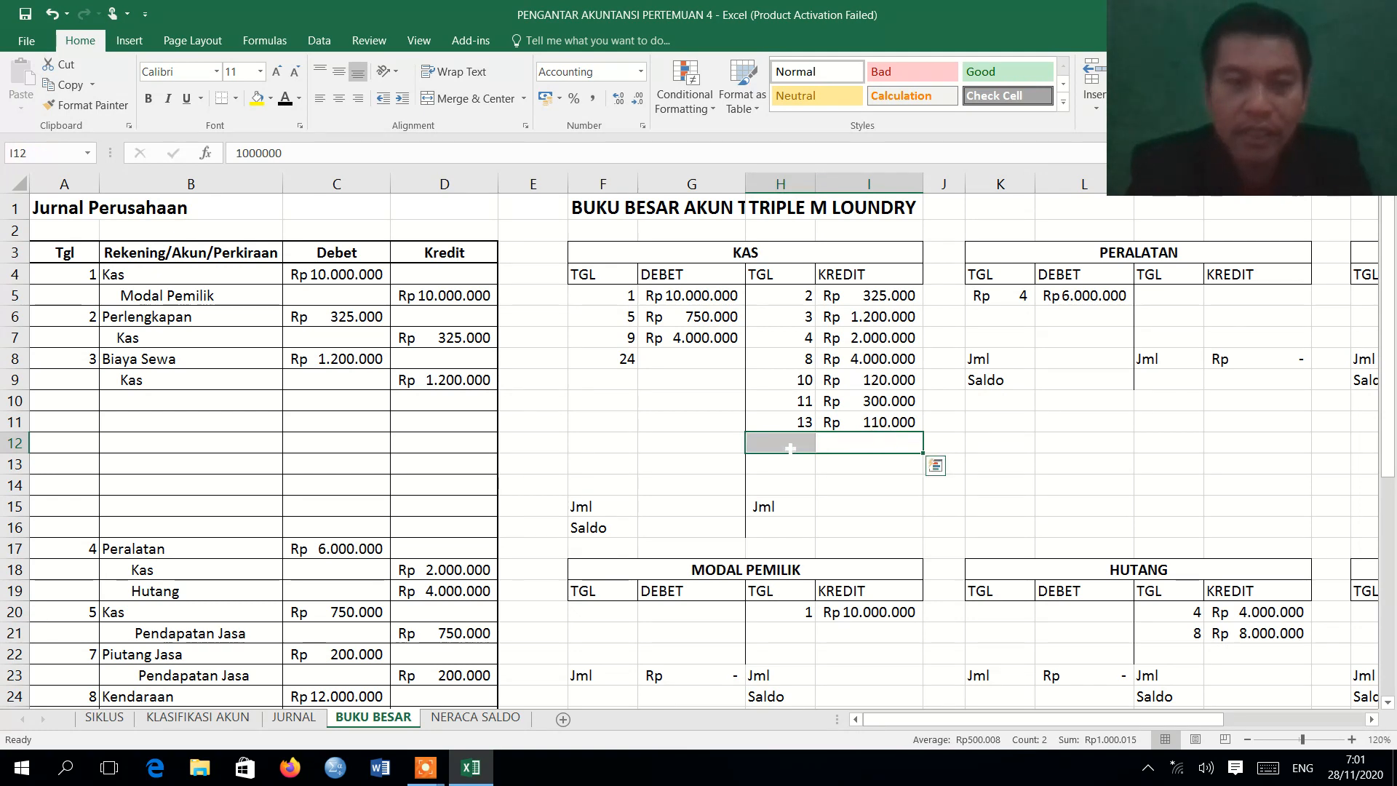
left_click(286, 99)
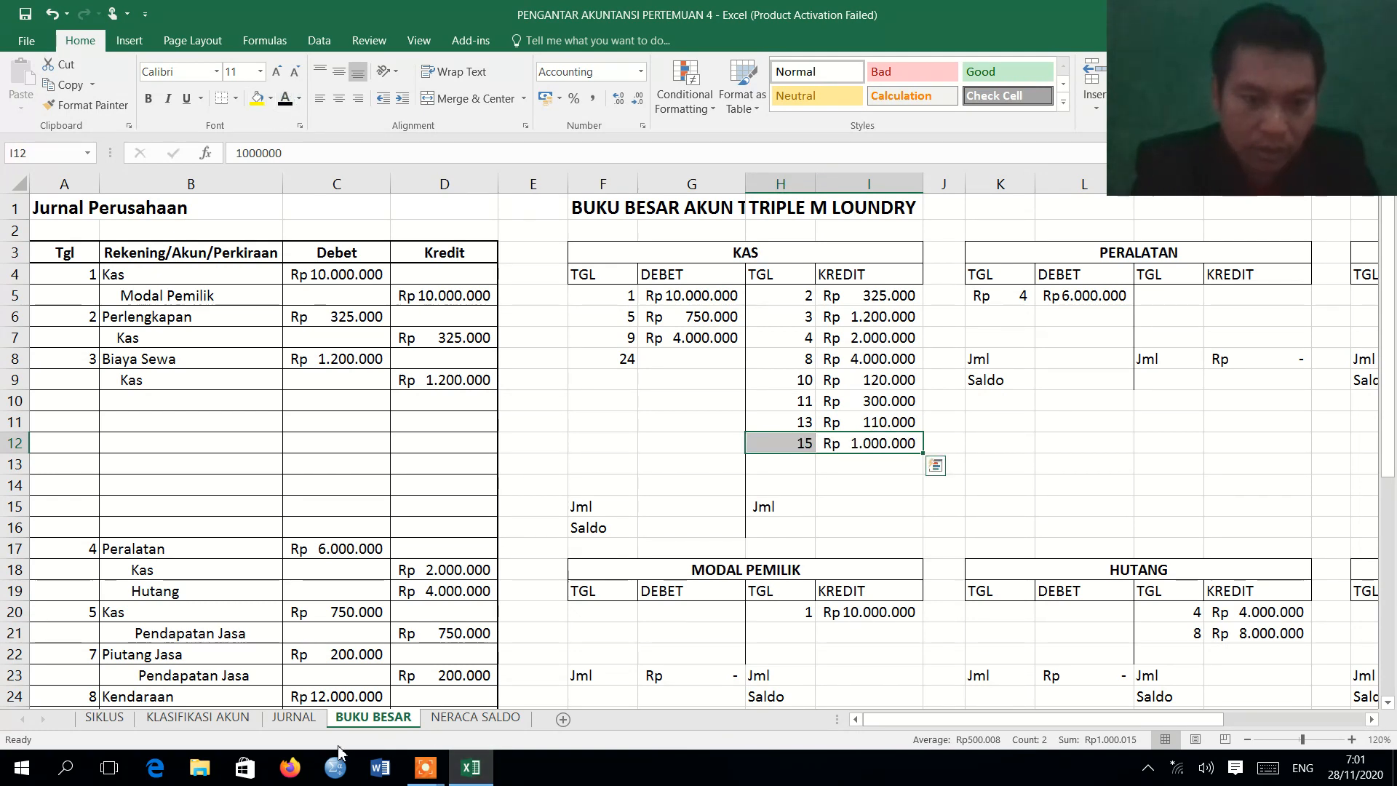
Review the 24 August Kas entry in the journal and apply the Automatic font color to KAS debit row F8:G8 on BUKU BESAR.
left_click(300, 718)
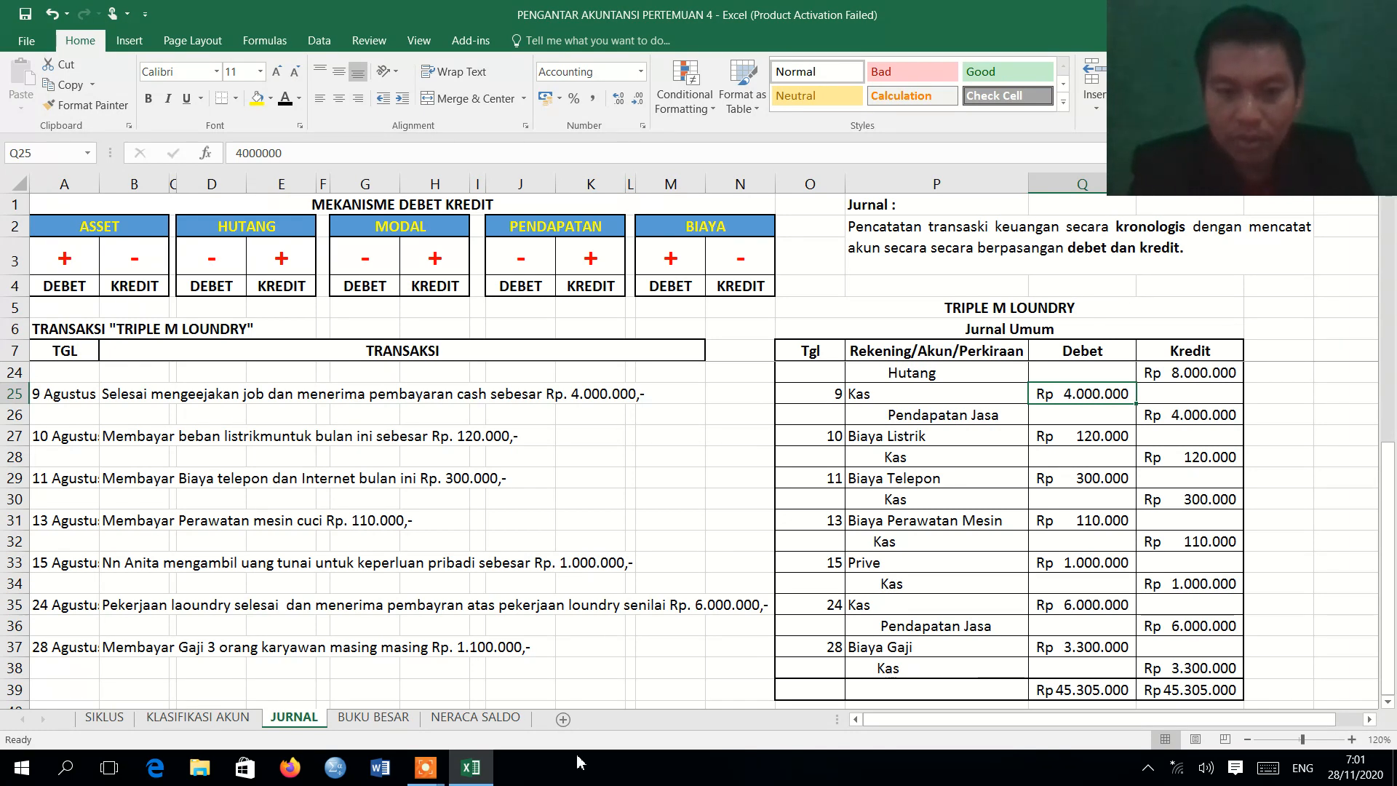
left_click(371, 716)
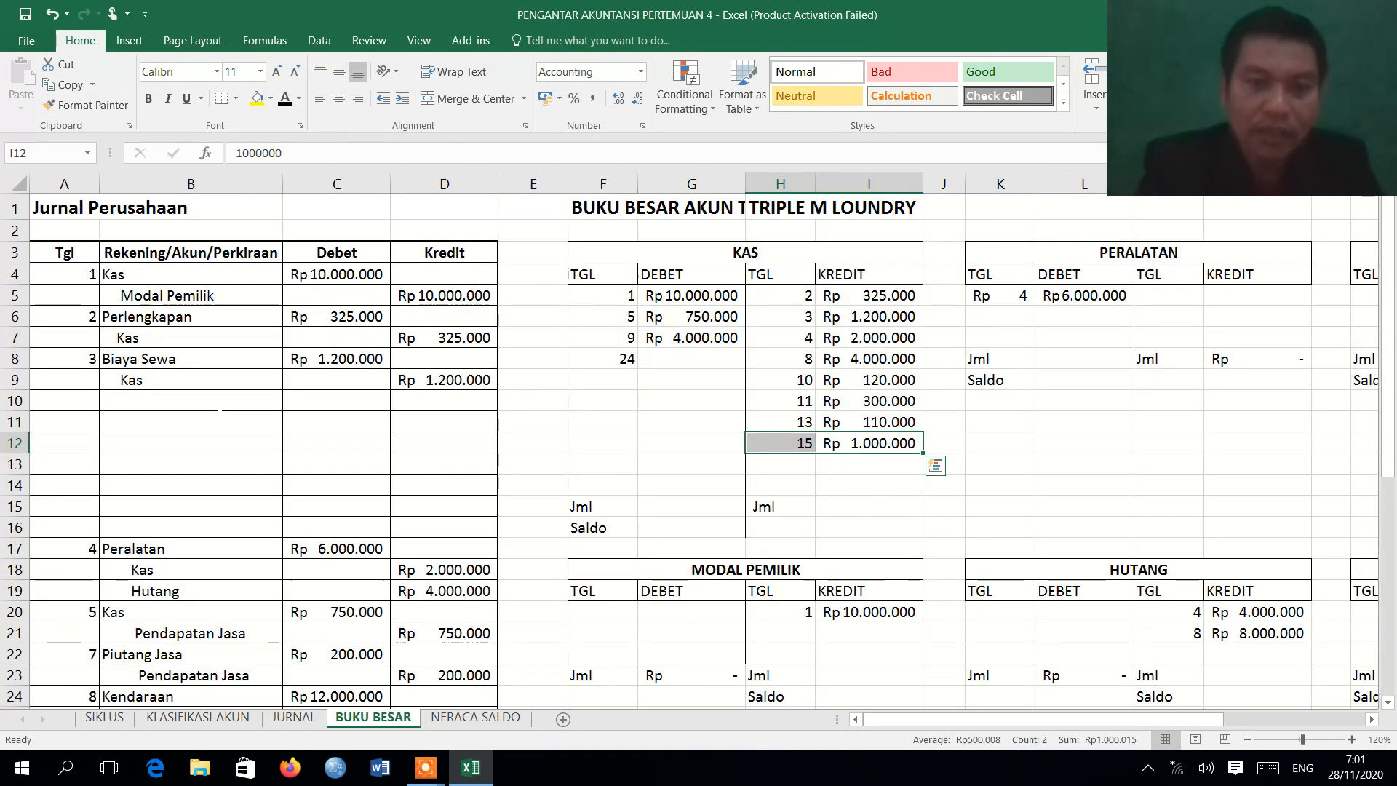
left_click(701, 363)
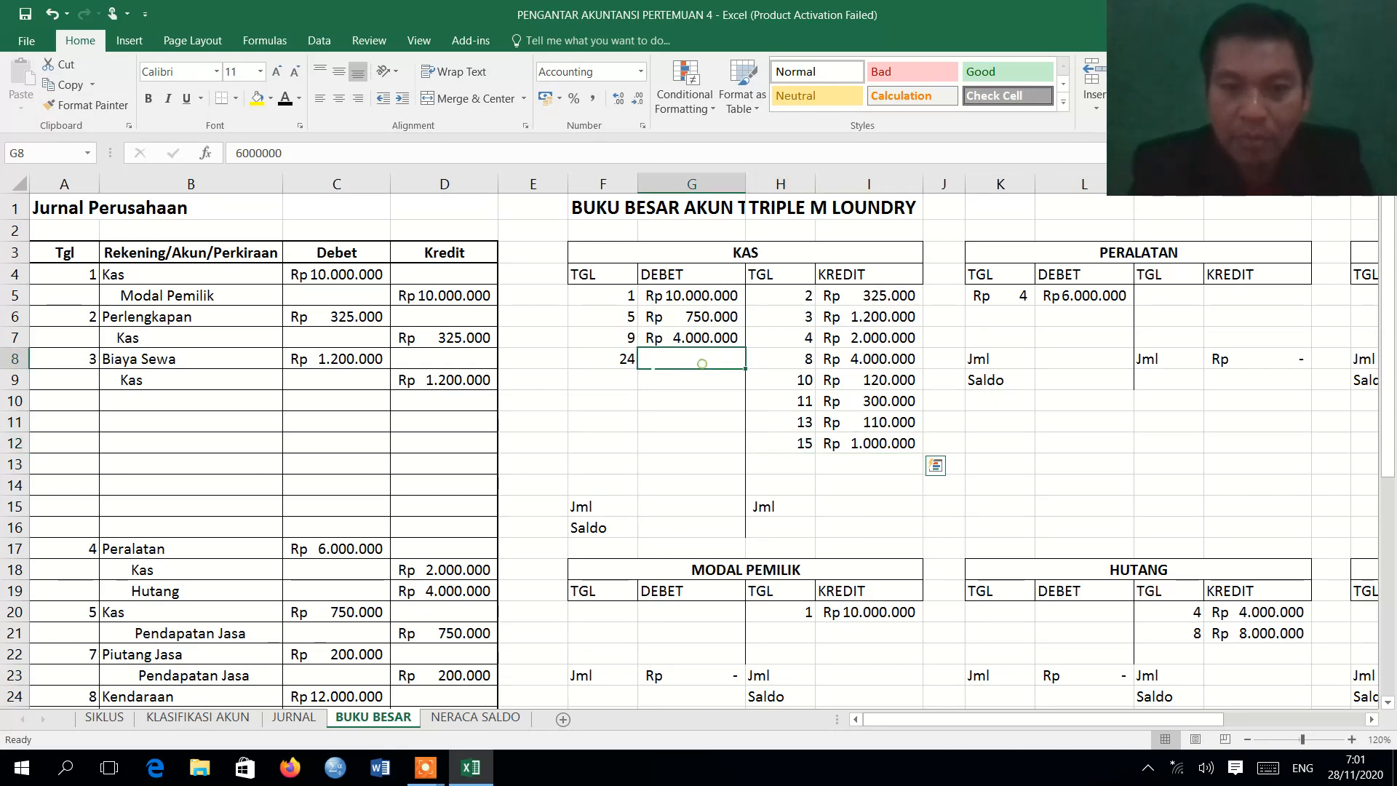
left_click_drag(702, 363, 630, 357)
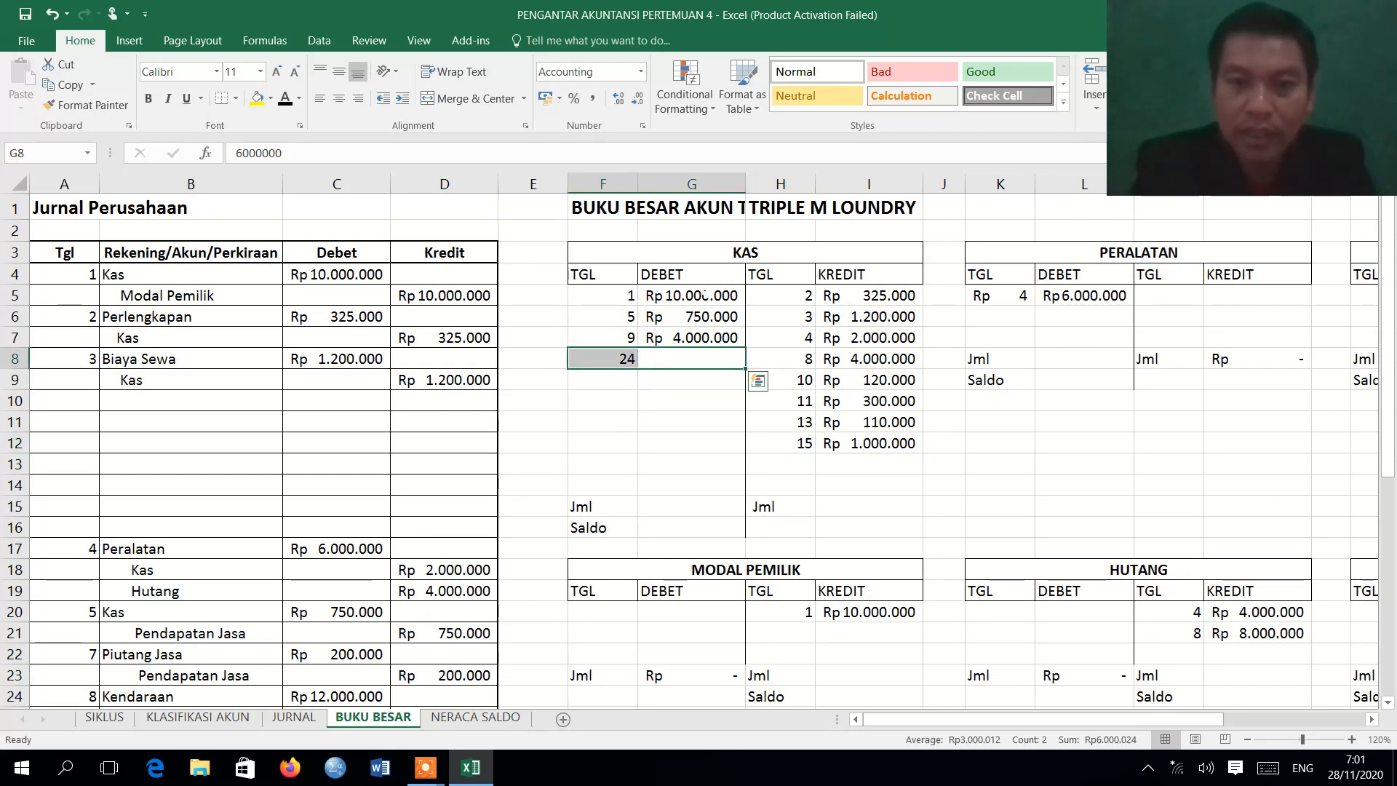
left_click(284, 99)
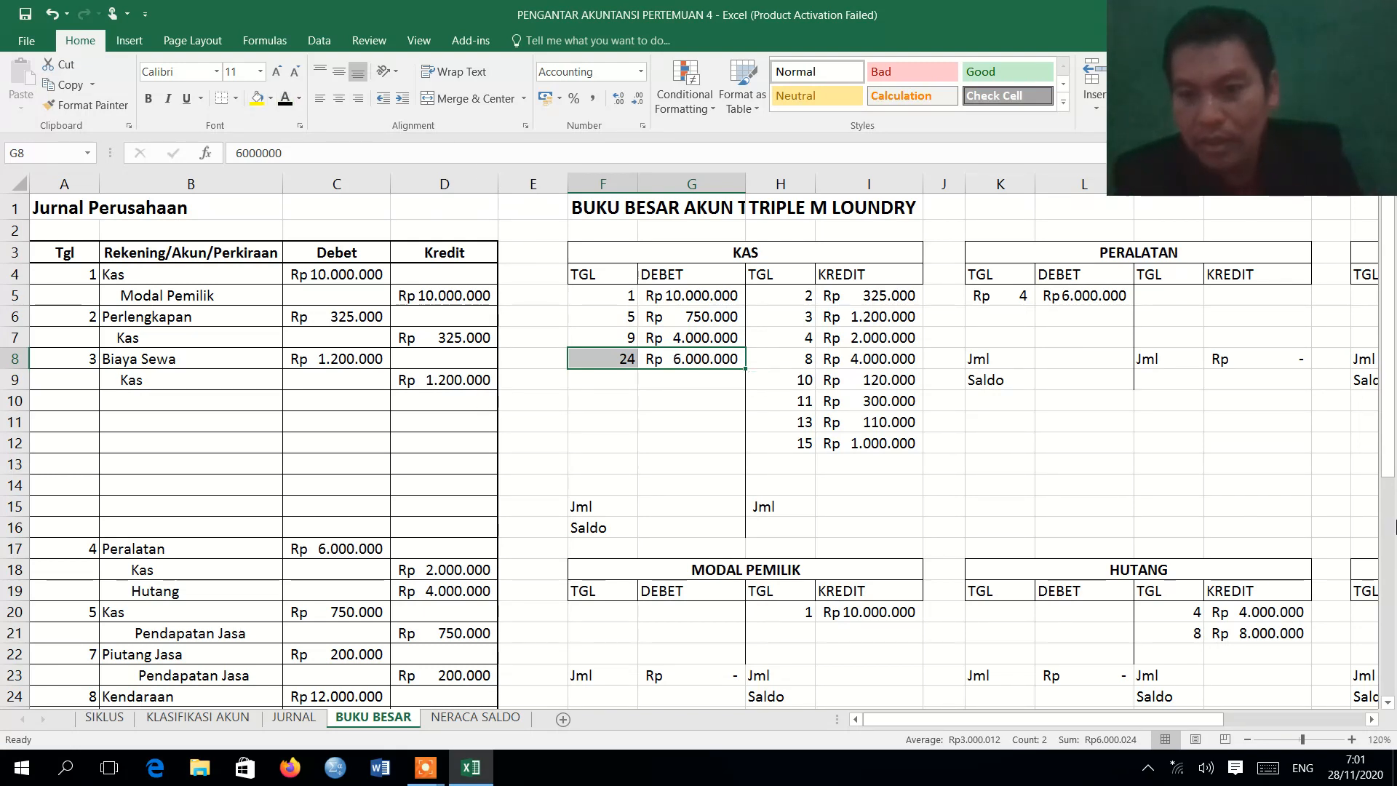
Apply the Automatic font color to the 24 August PENDAPATAN JASA credit amount in N31 on BUKU BESAR.
left_click_drag(1388, 458, 1386, 601)
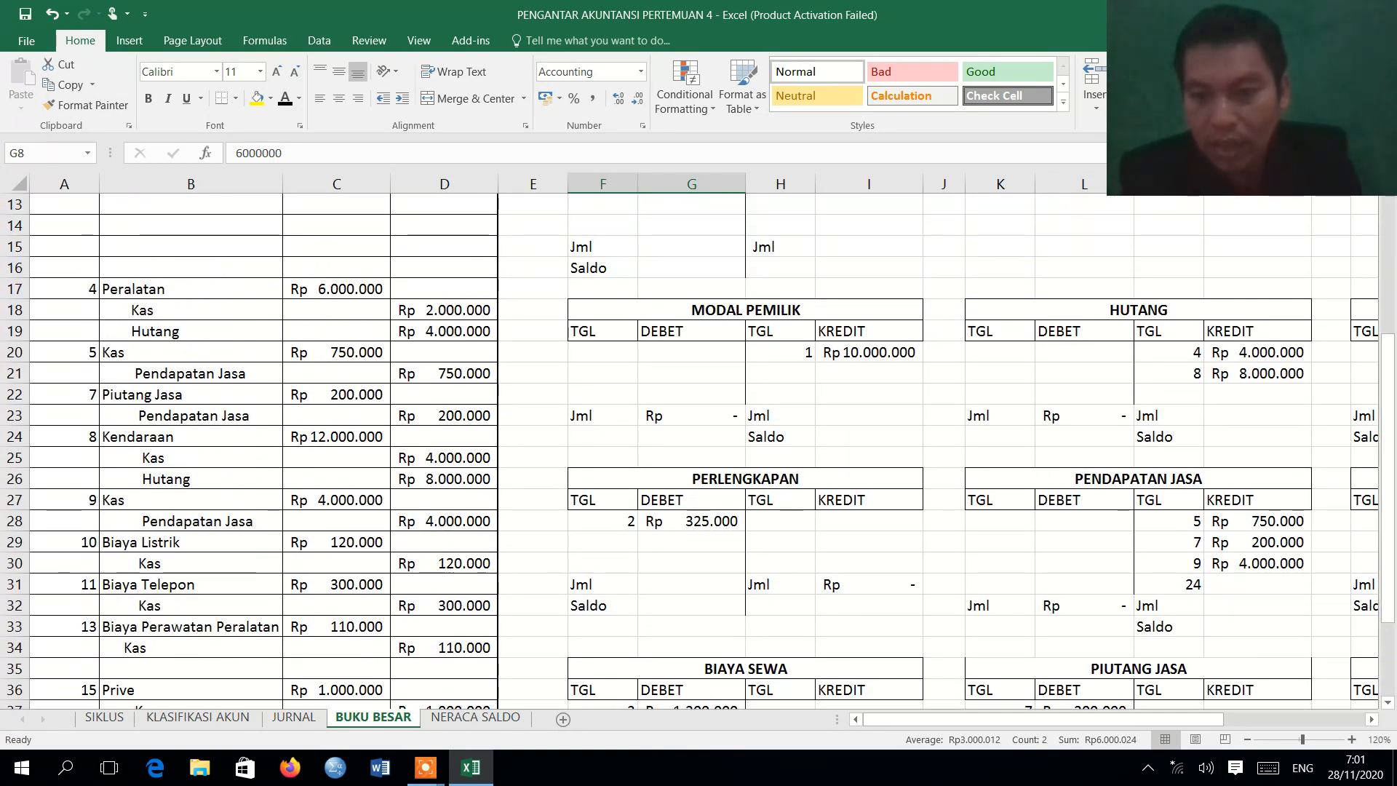
left_click(1331, 584)
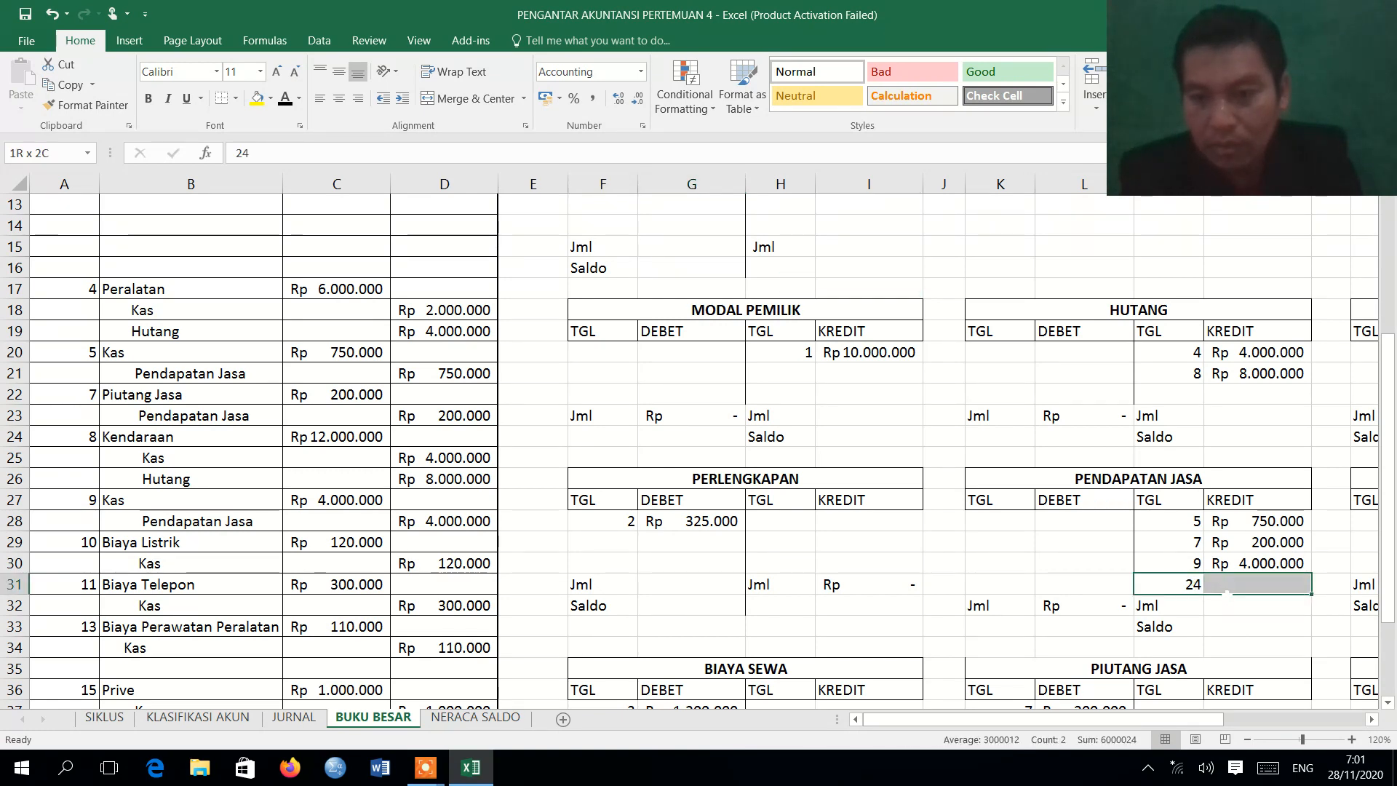
left_click_drag(838, 479, 456, 293)
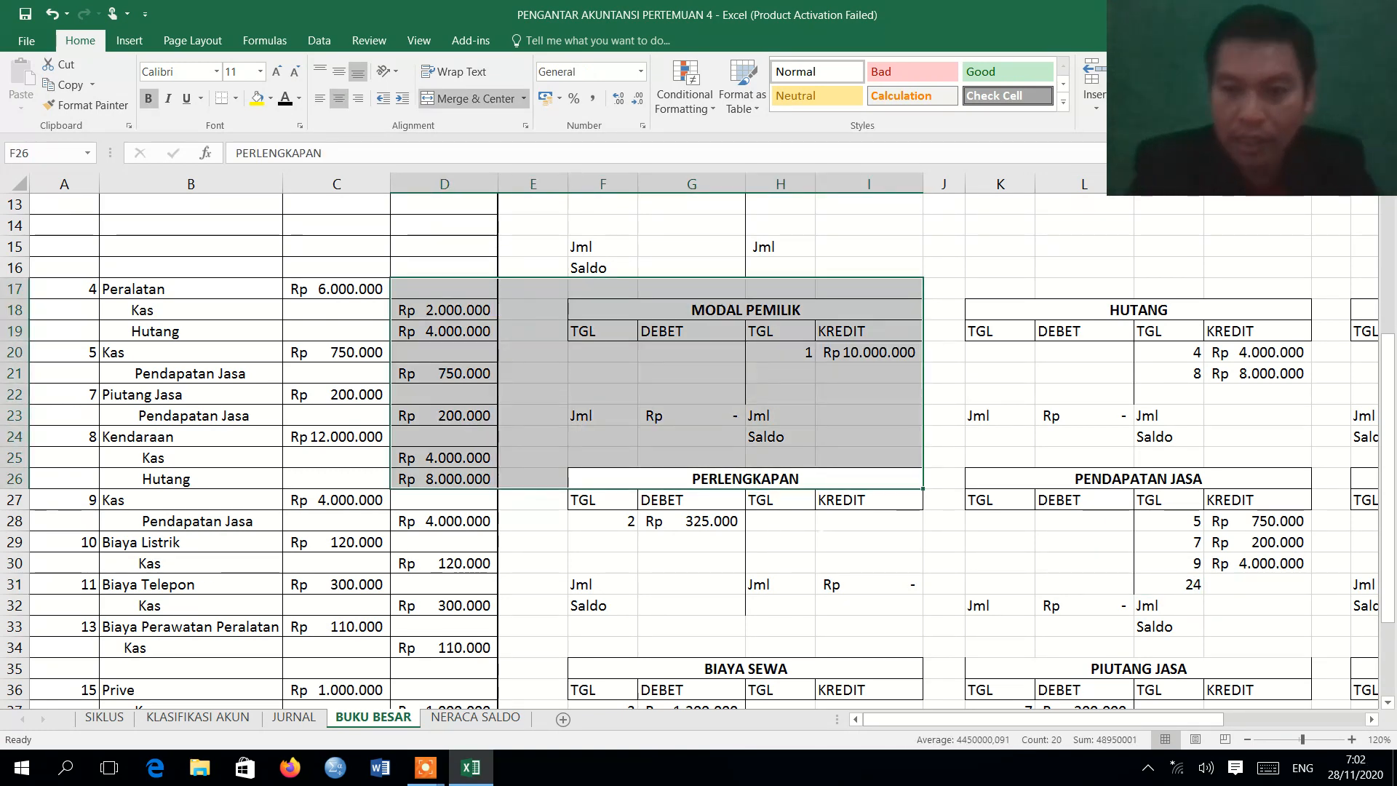
left_click(1257, 584)
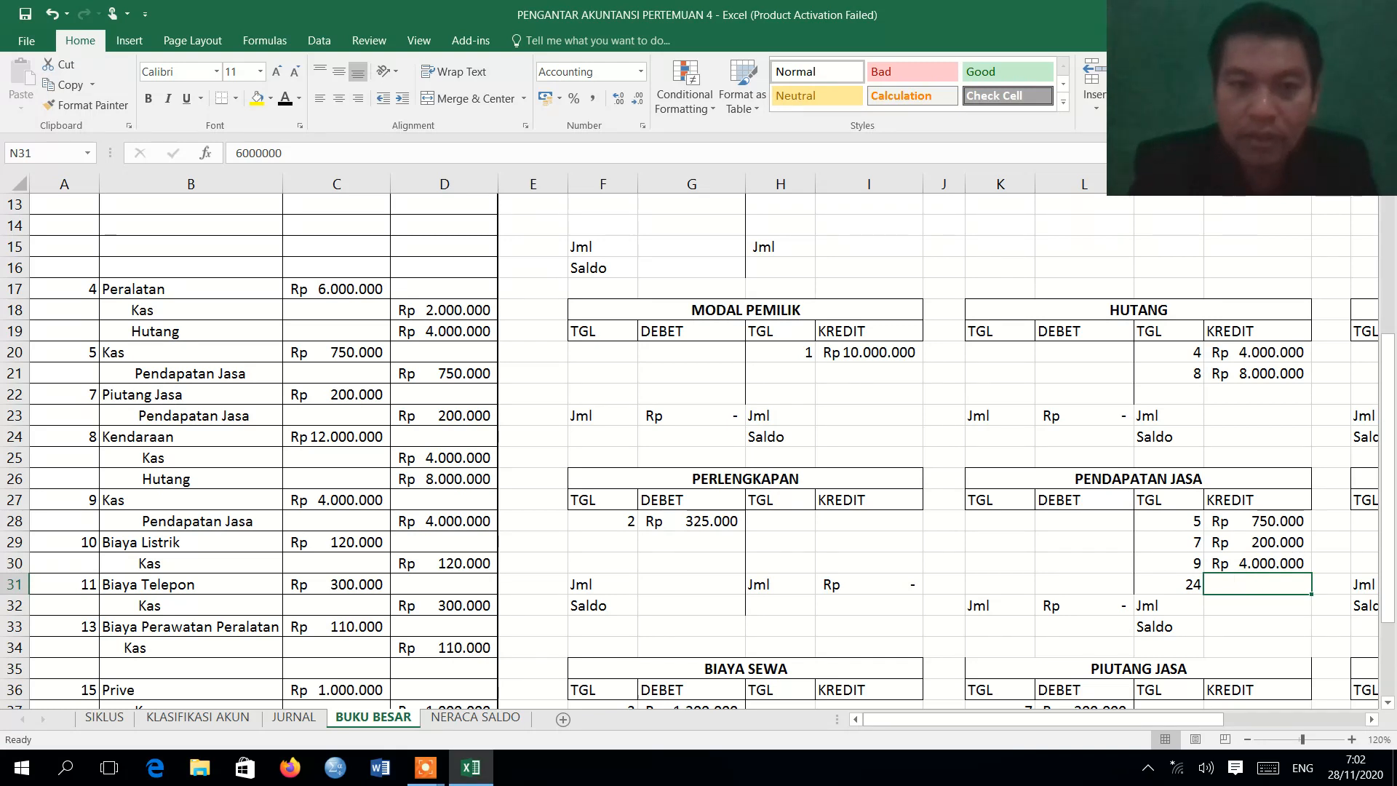
left_click(285, 98)
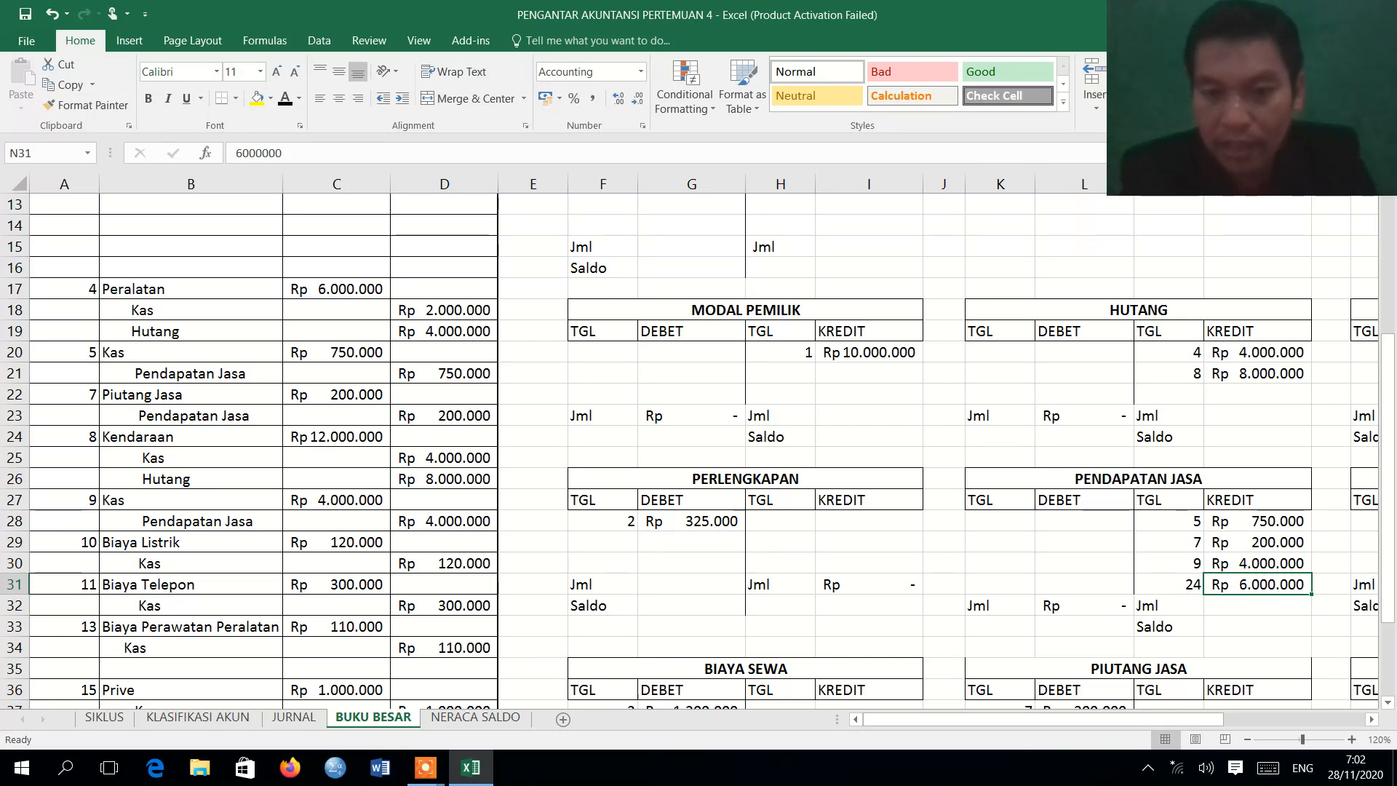
Review the 28 August Biaya Gaji entry in the journal and apply the Automatic font color to BIAYA GAJI range U5:V7 on BUKU BESAR.
left_click(295, 719)
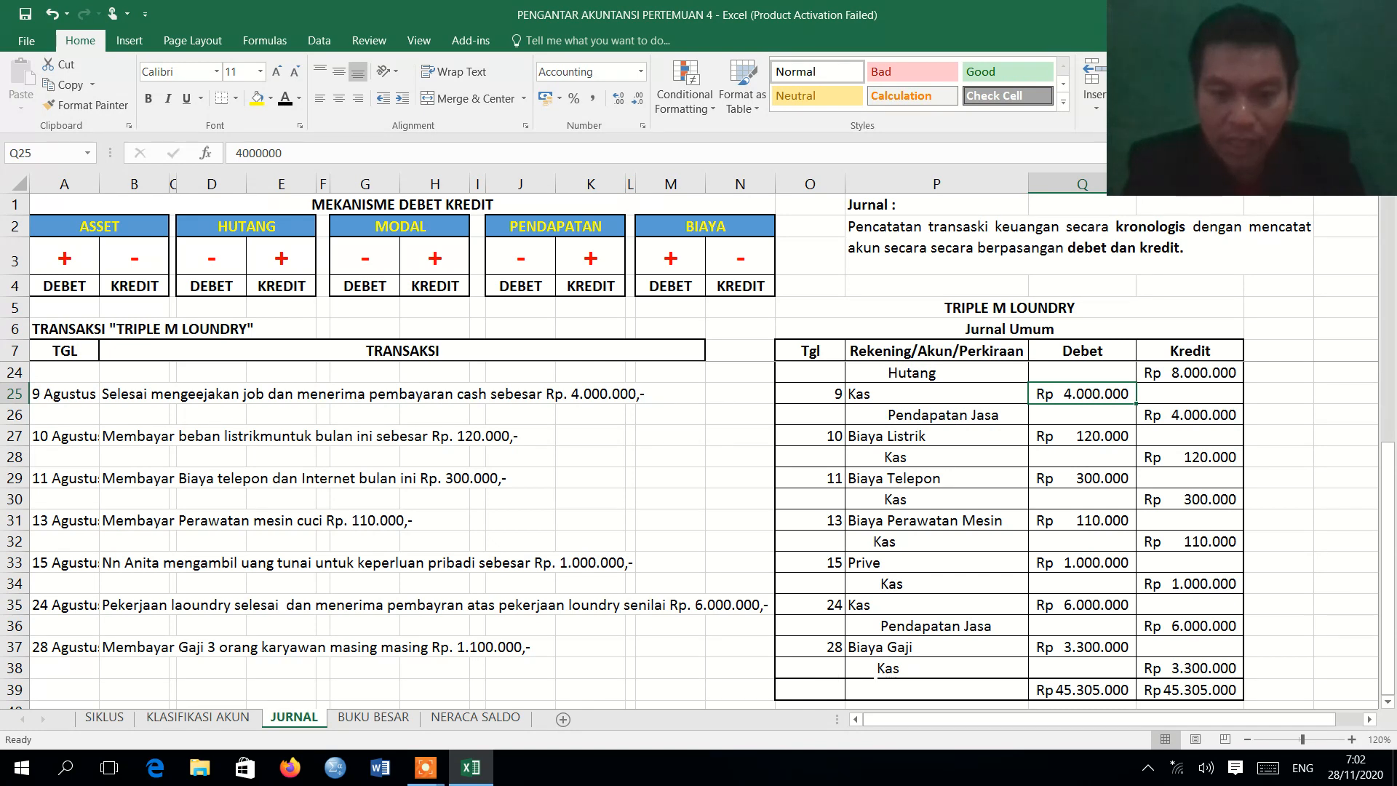
left_click(399, 718)
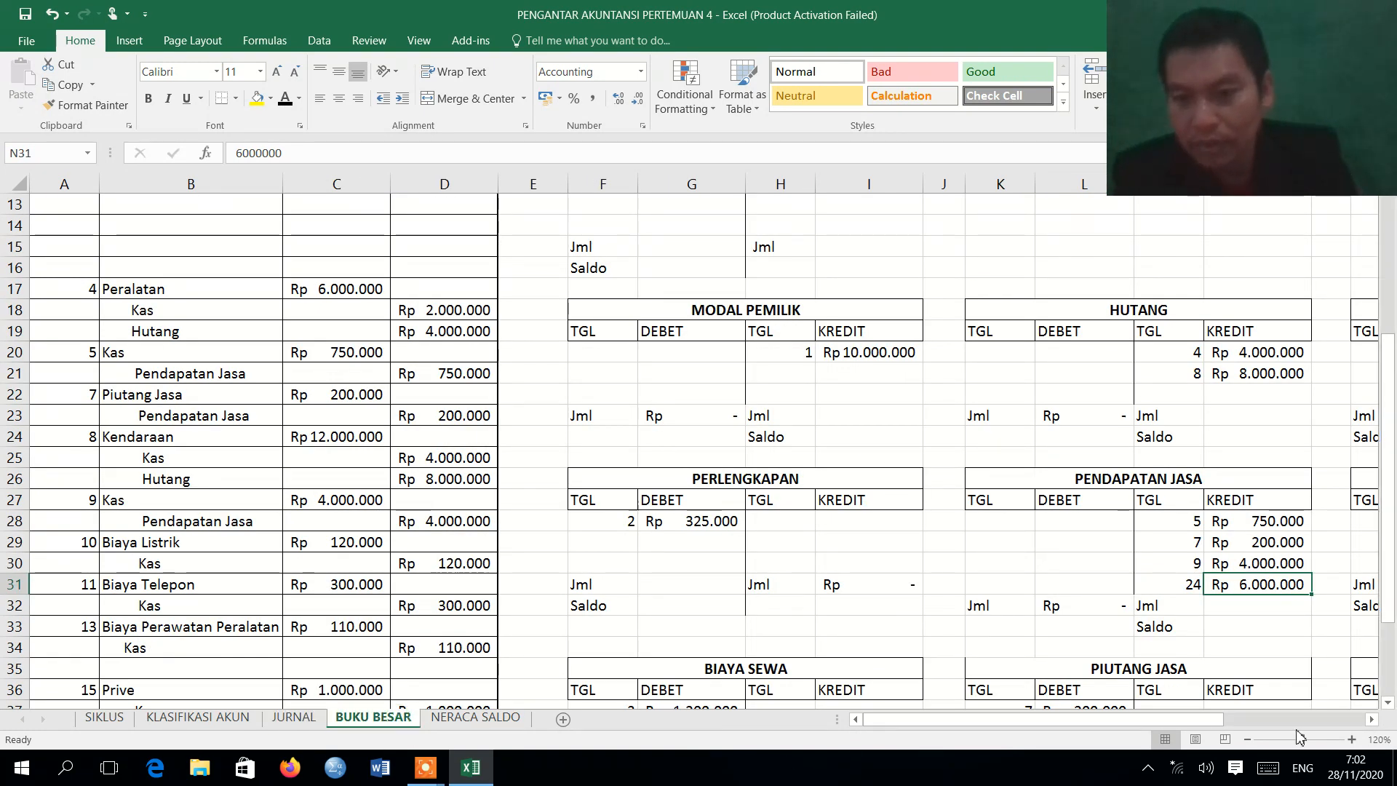
left_click(1358, 720)
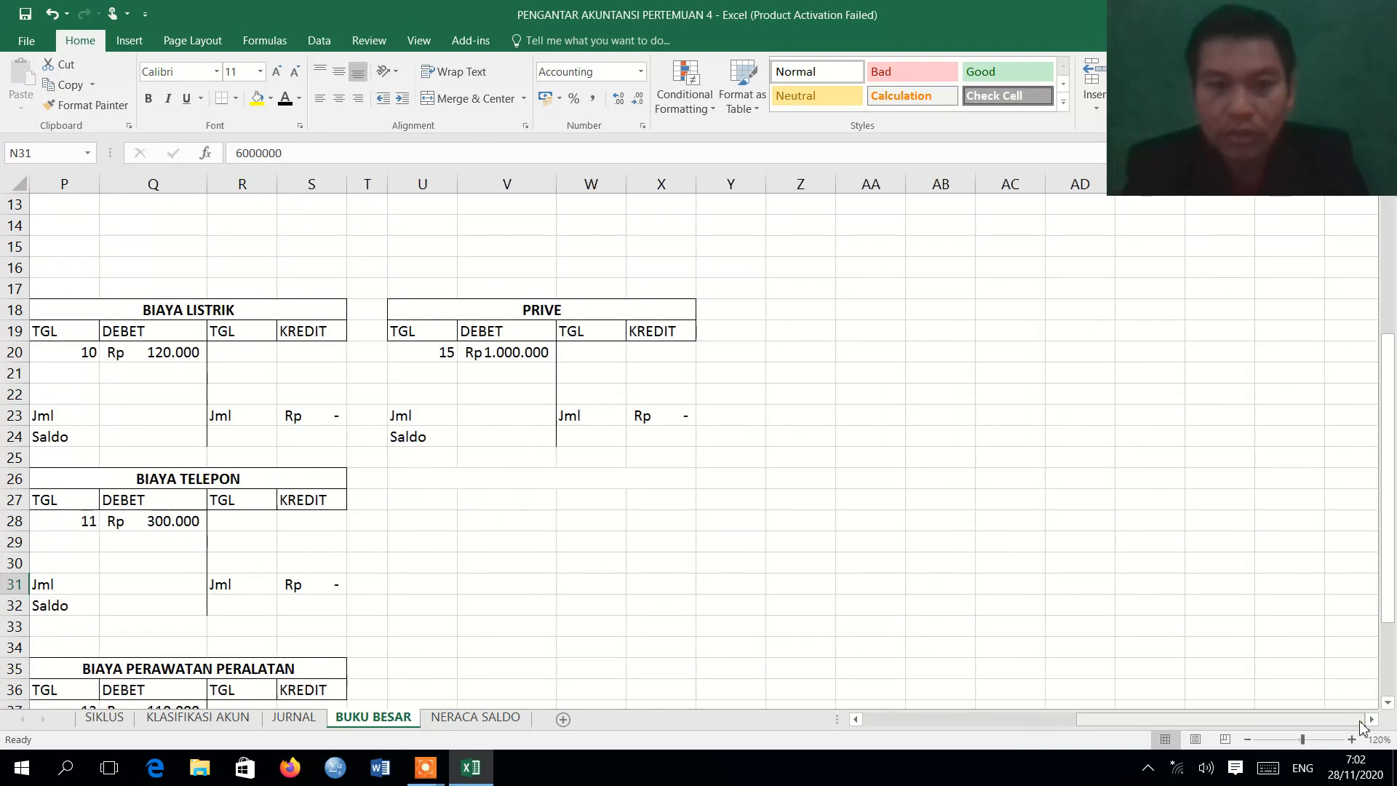
left_click_drag(1360, 722, 1194, 721)
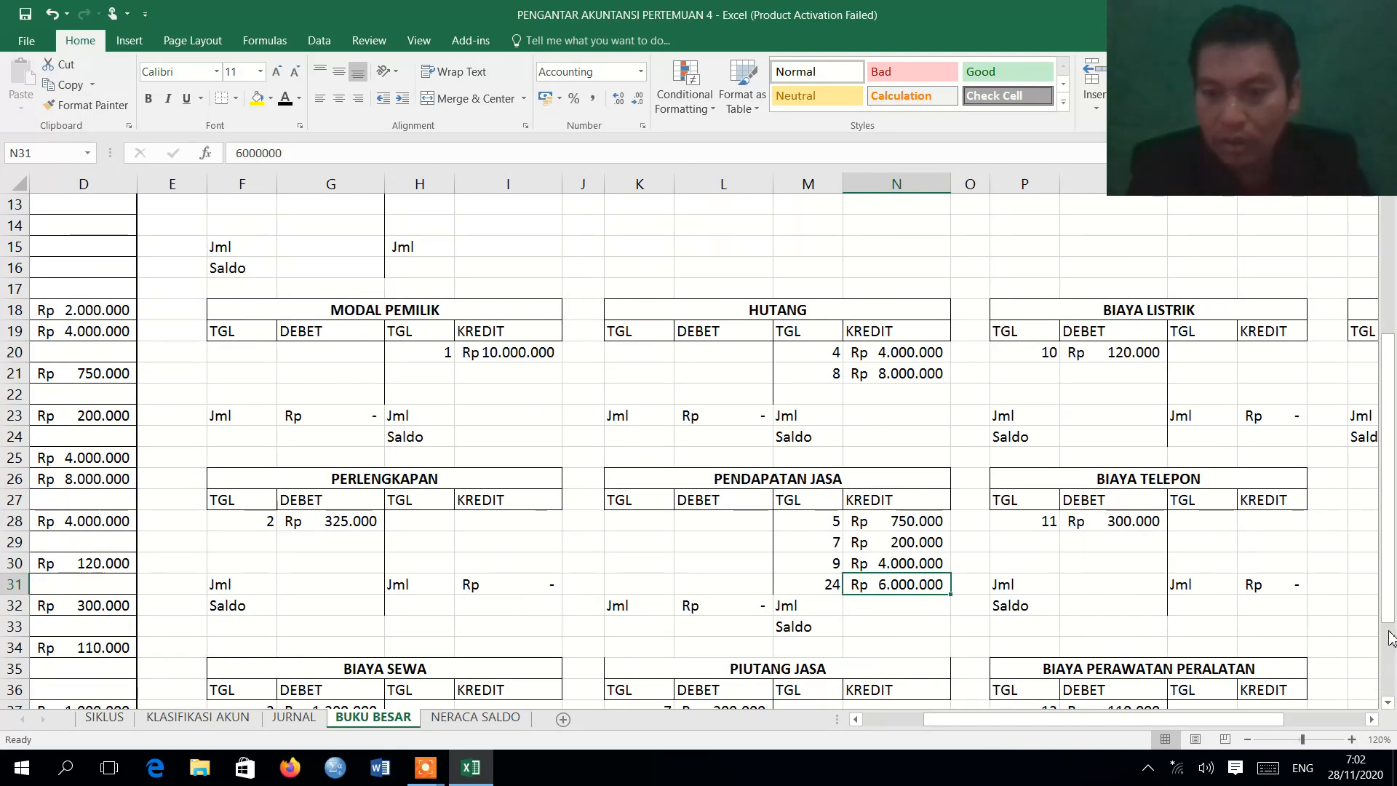
left_click(1388, 703)
scroll(1387, 703, "down", 2)
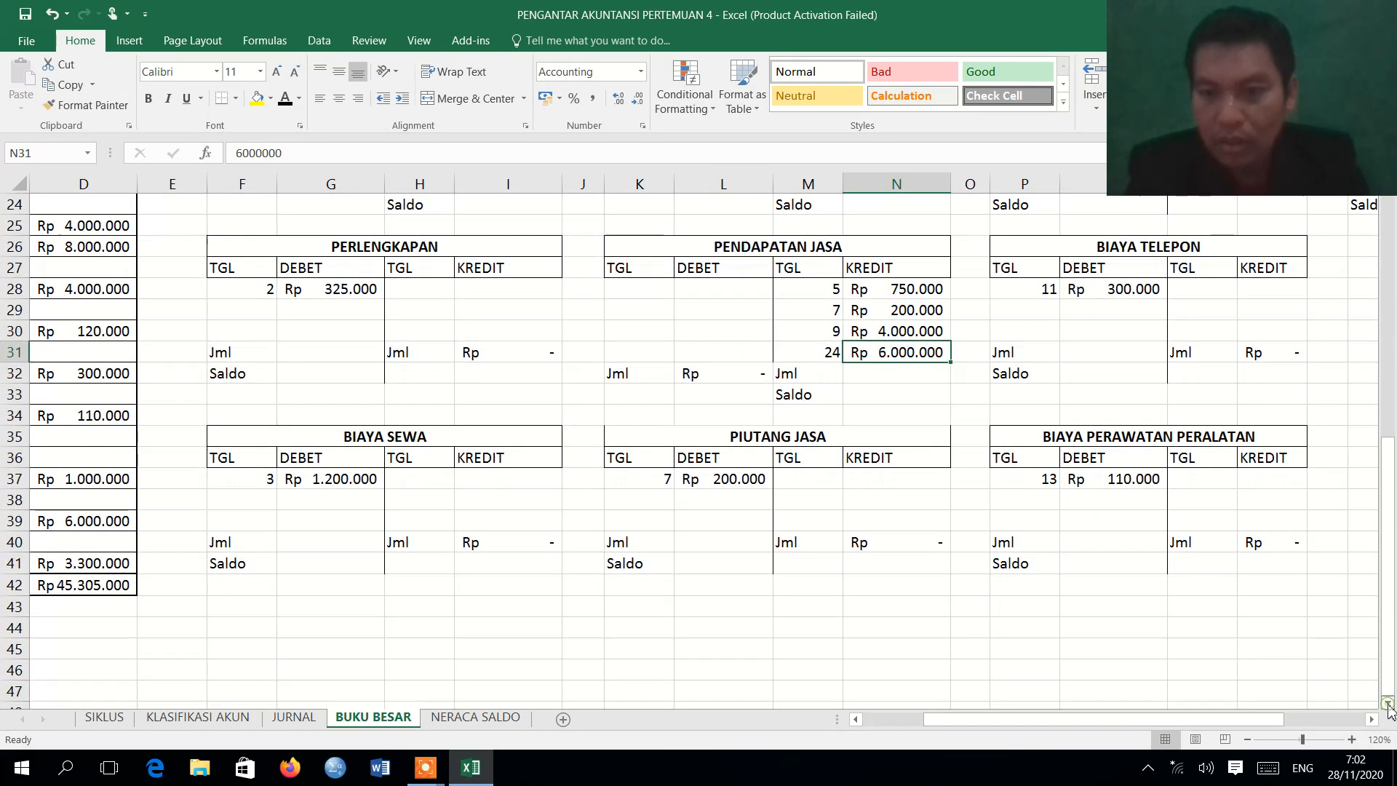
left_click(1334, 720)
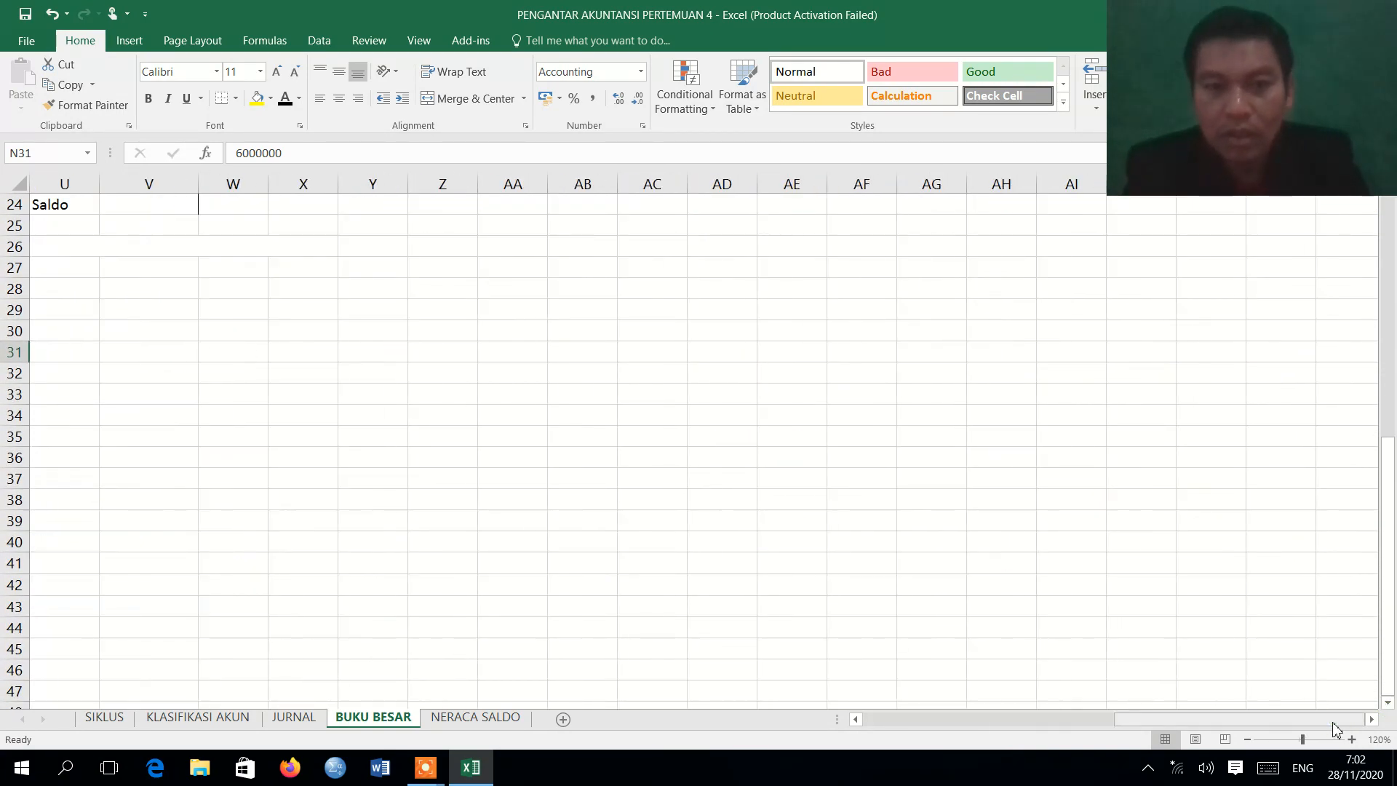
left_click_drag(1235, 723, 1057, 736)
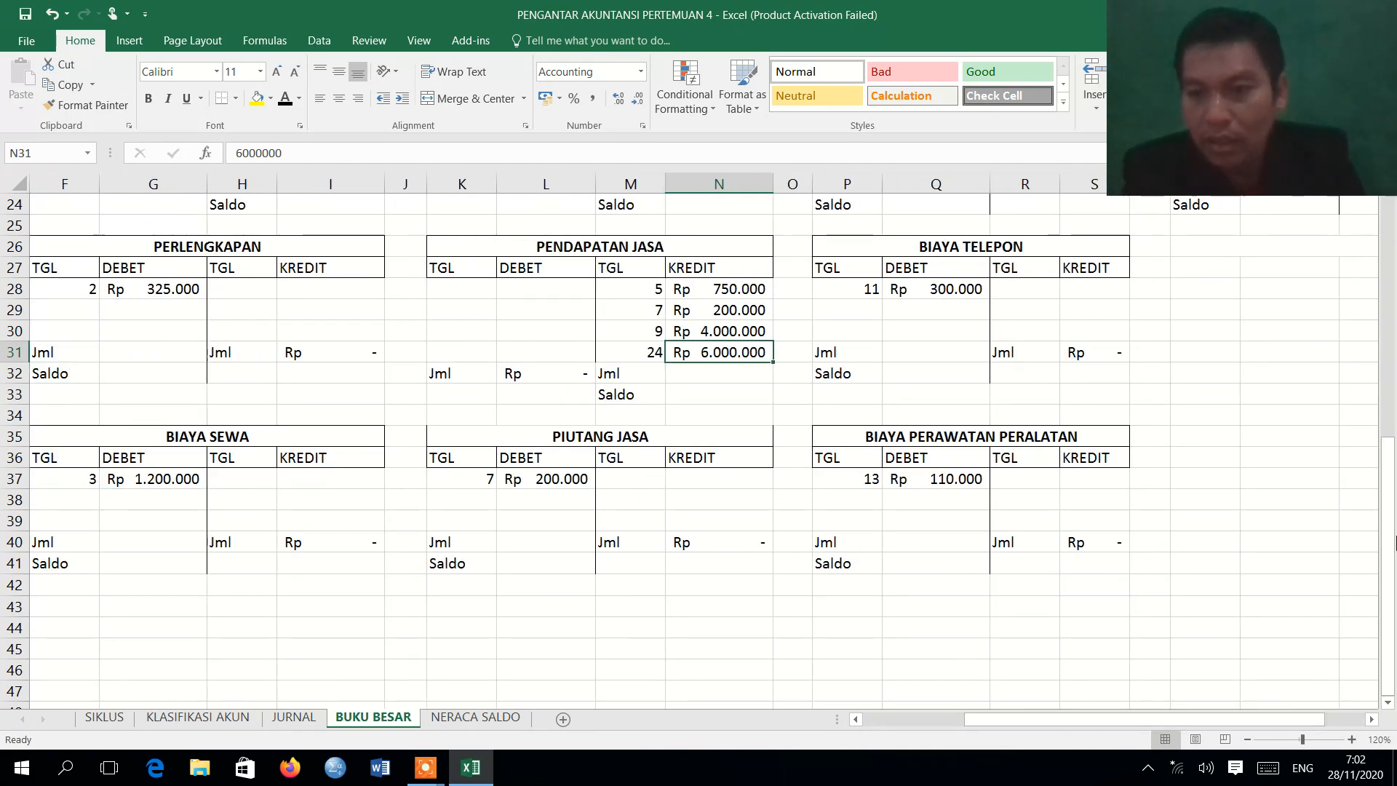
left_click_drag(1392, 542, 1376, 284)
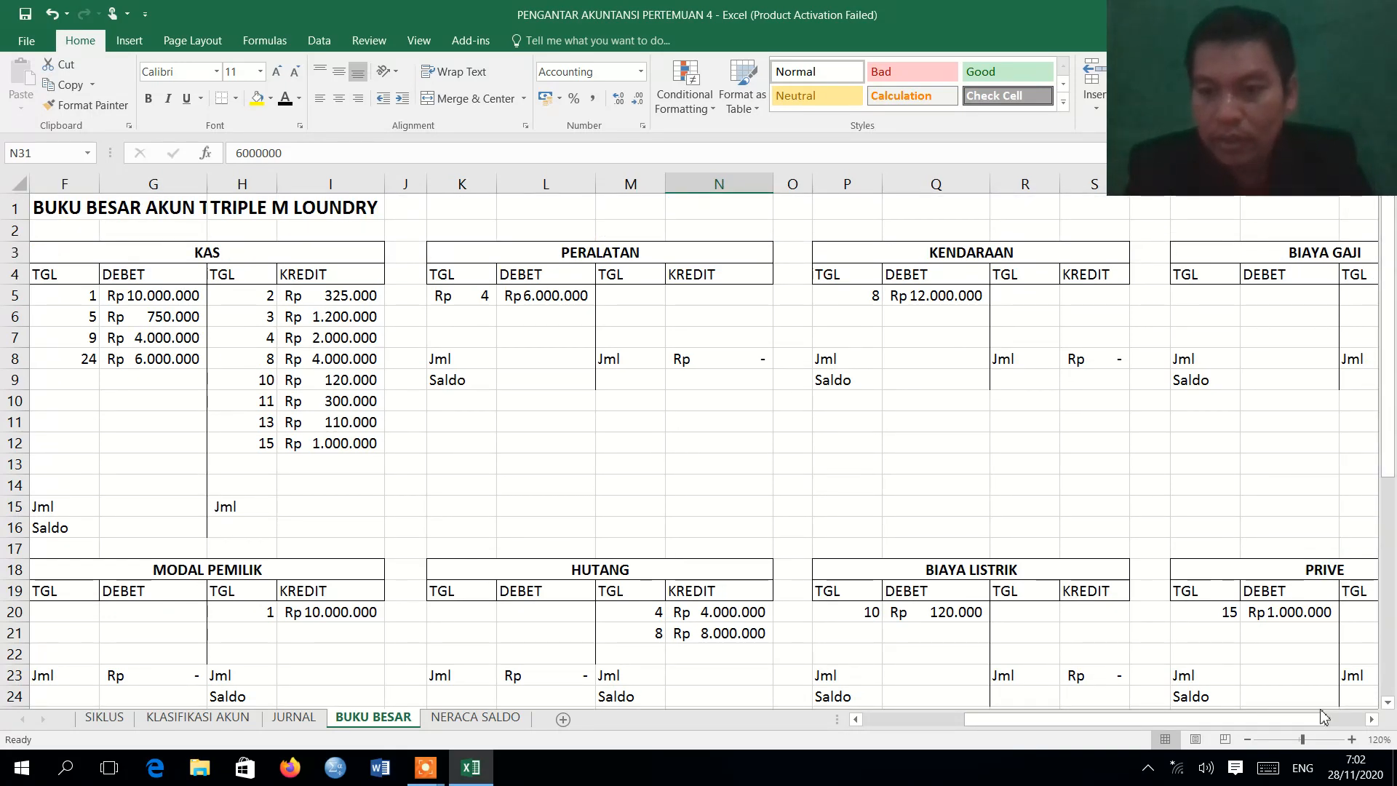
left_click(1371, 721)
left_click(1371, 720)
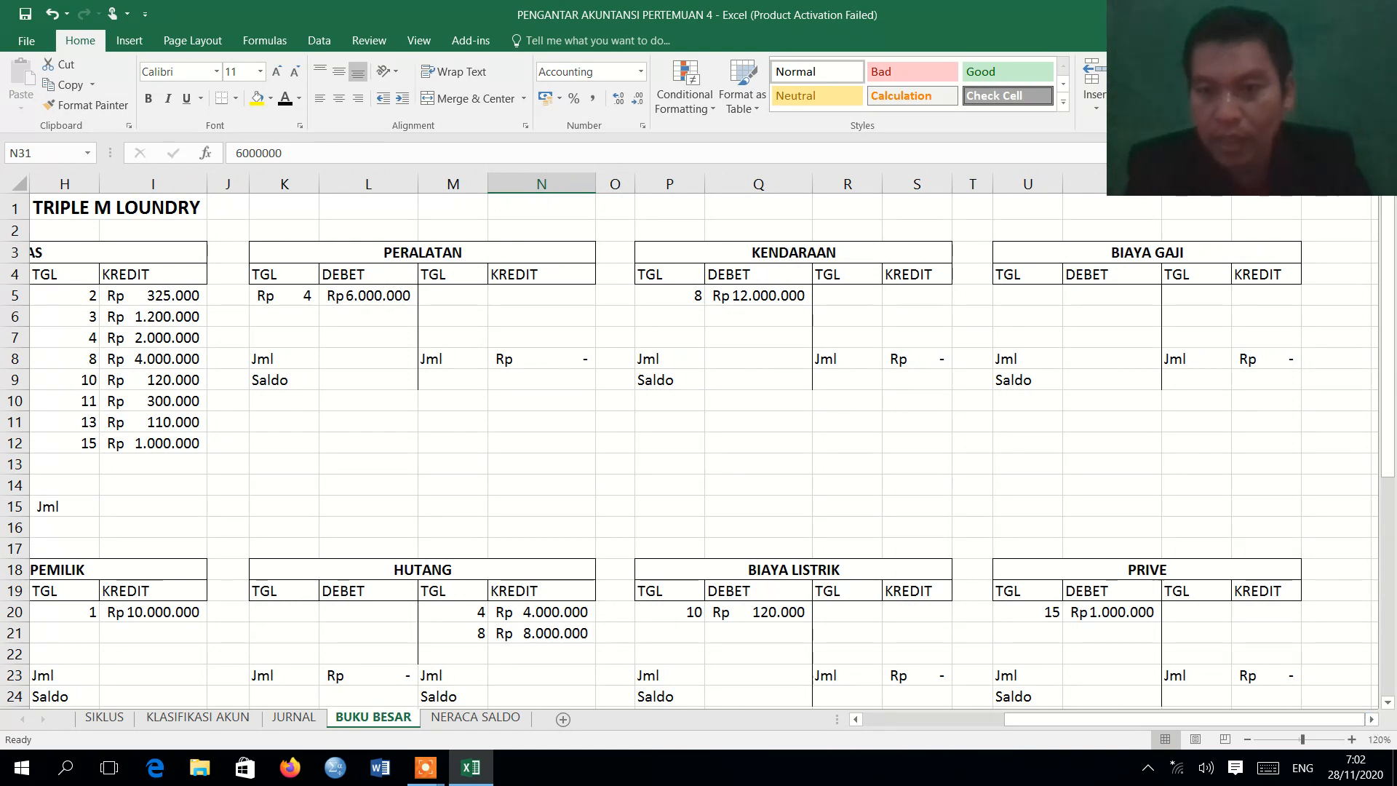
left_click_drag(1027, 295, 1106, 338)
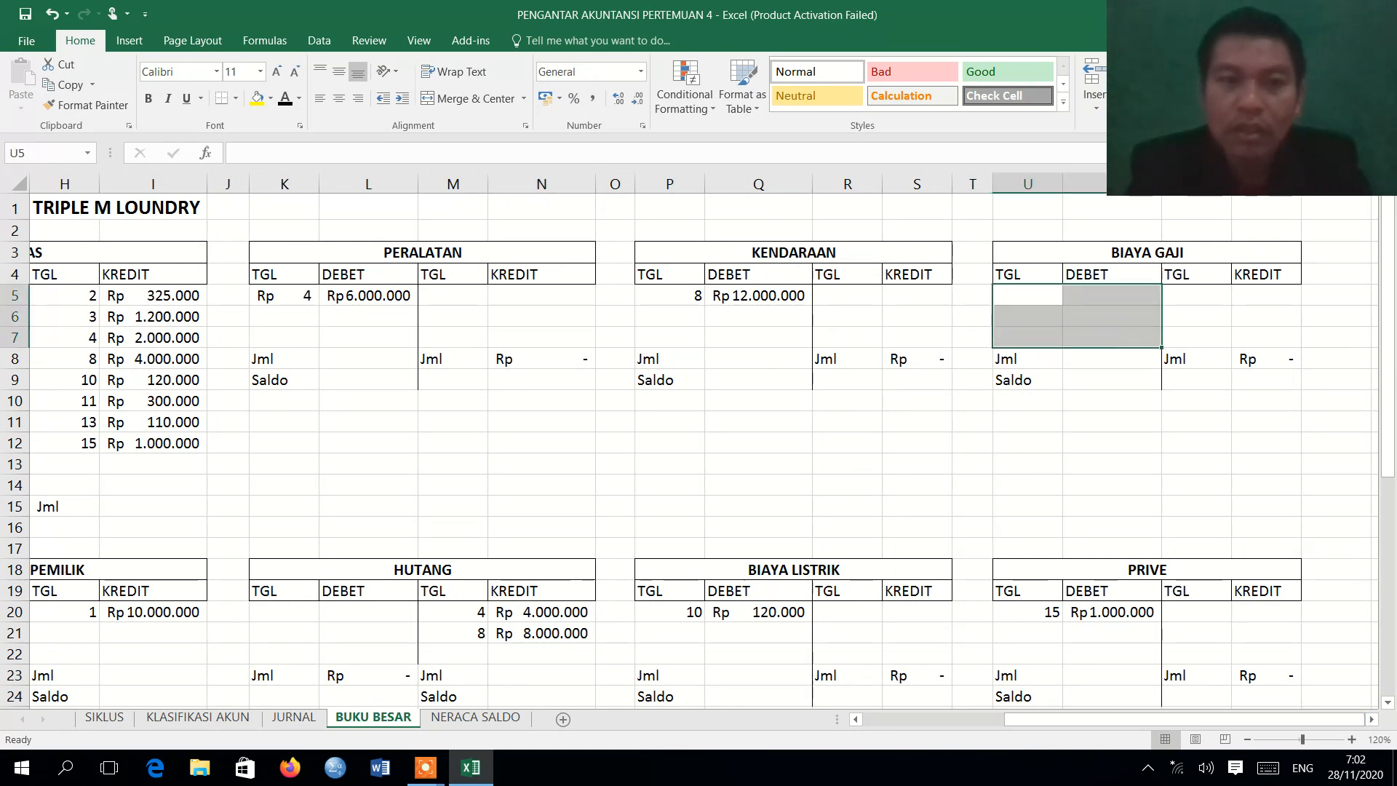
left_click(284, 98)
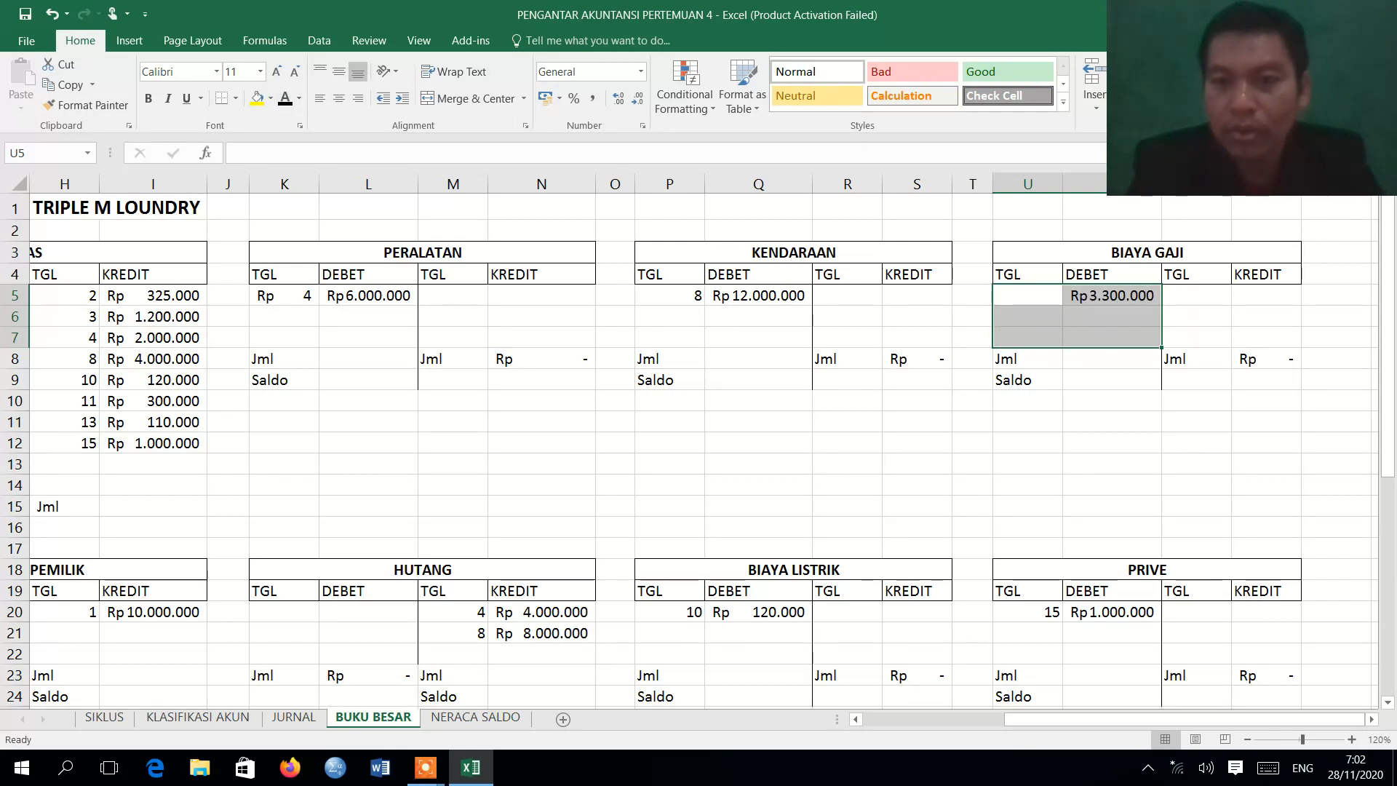
Enter 28 as the TGL of the BIAYA GAJI debit entry in U5.
left_click(1112, 357)
left_click(1027, 297)
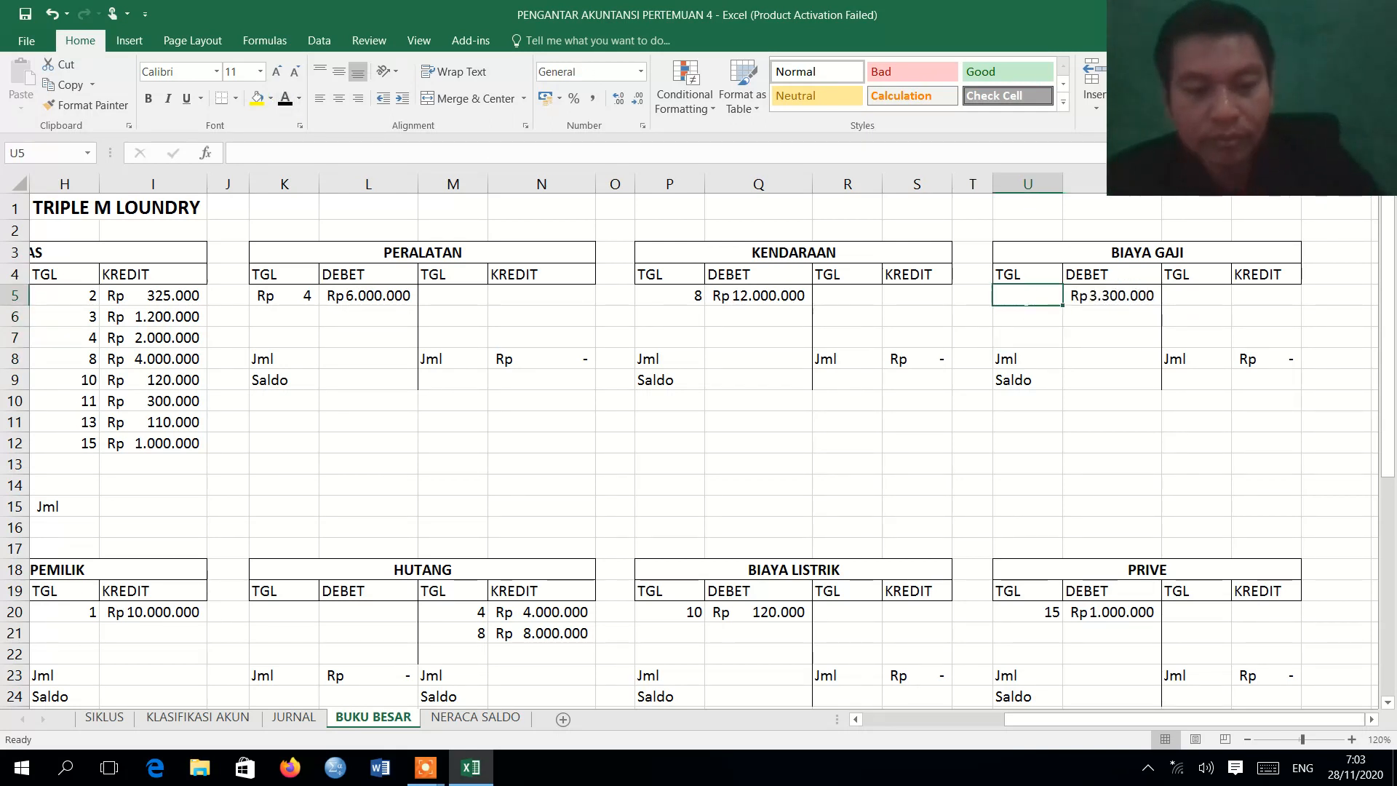
type("28")
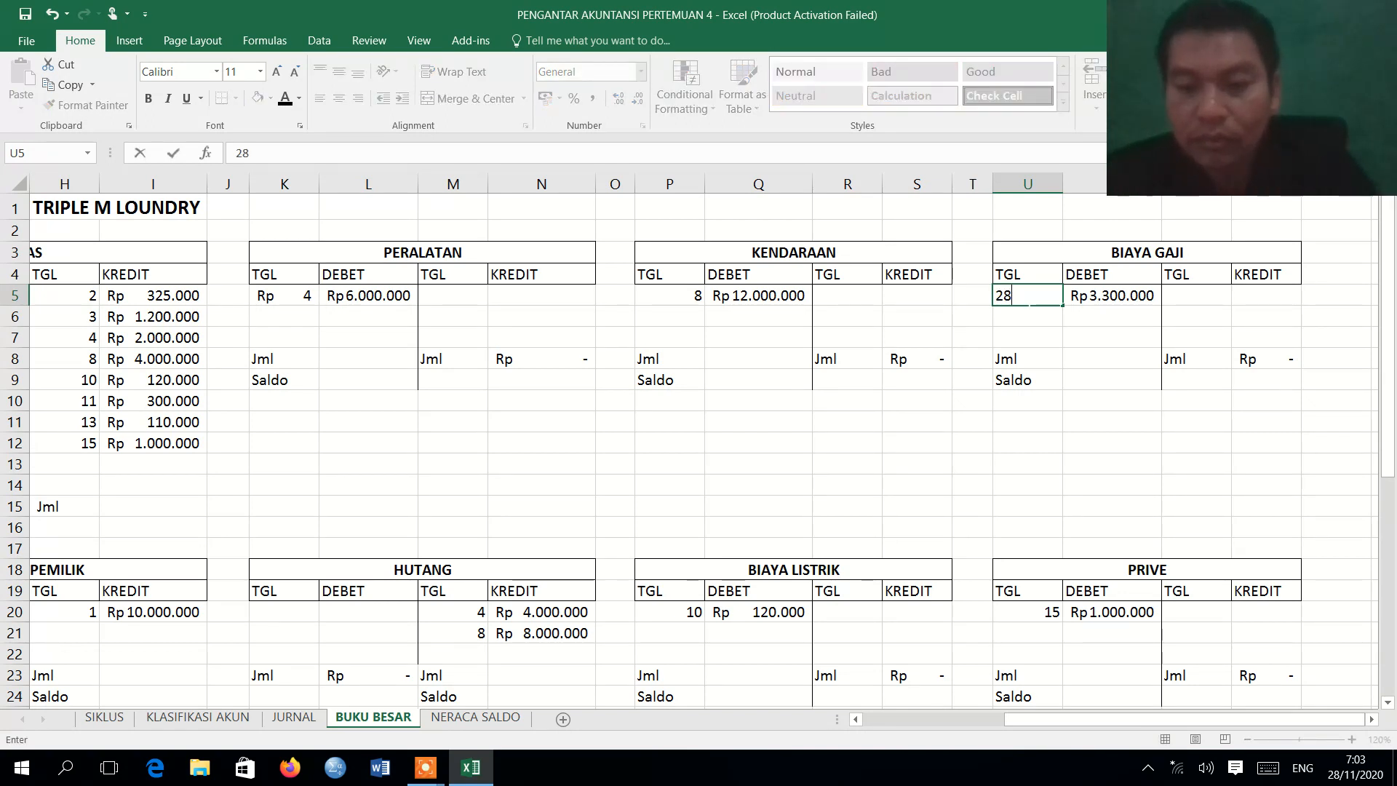
key("Return")
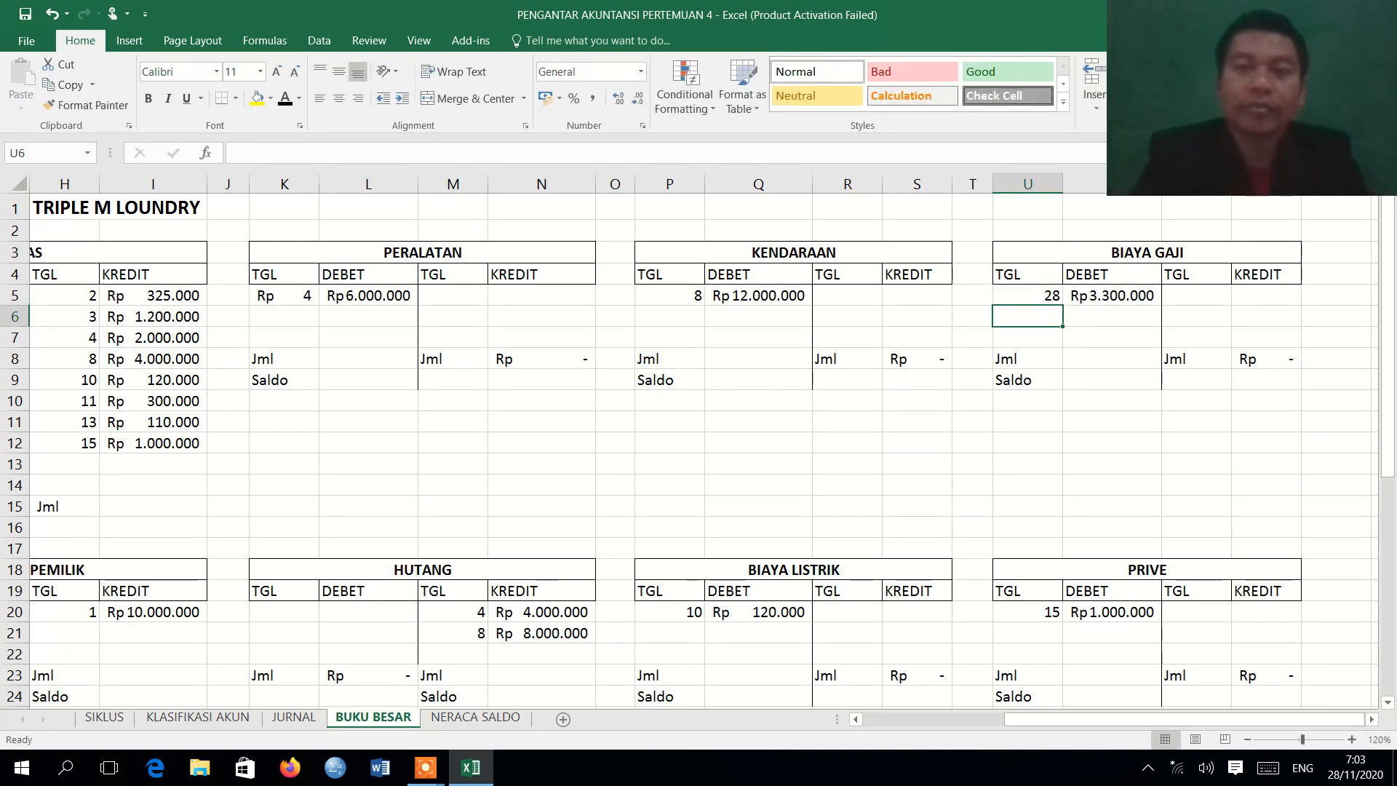
Recheck the journal against the KAS account and apply the Automatic font color to its Jml cells G15 and I15 and Saldo cell G16.
left_click(913, 727)
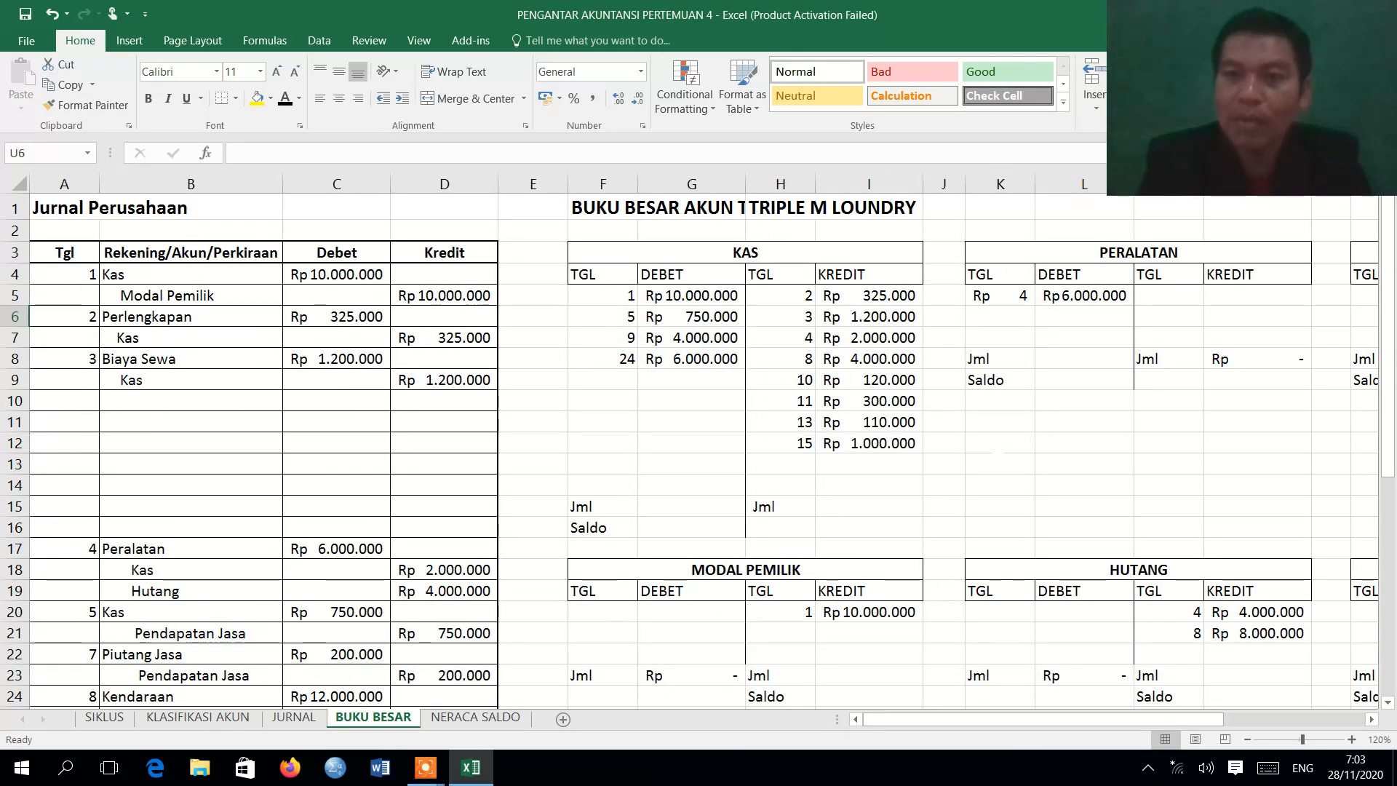
left_click(310, 720)
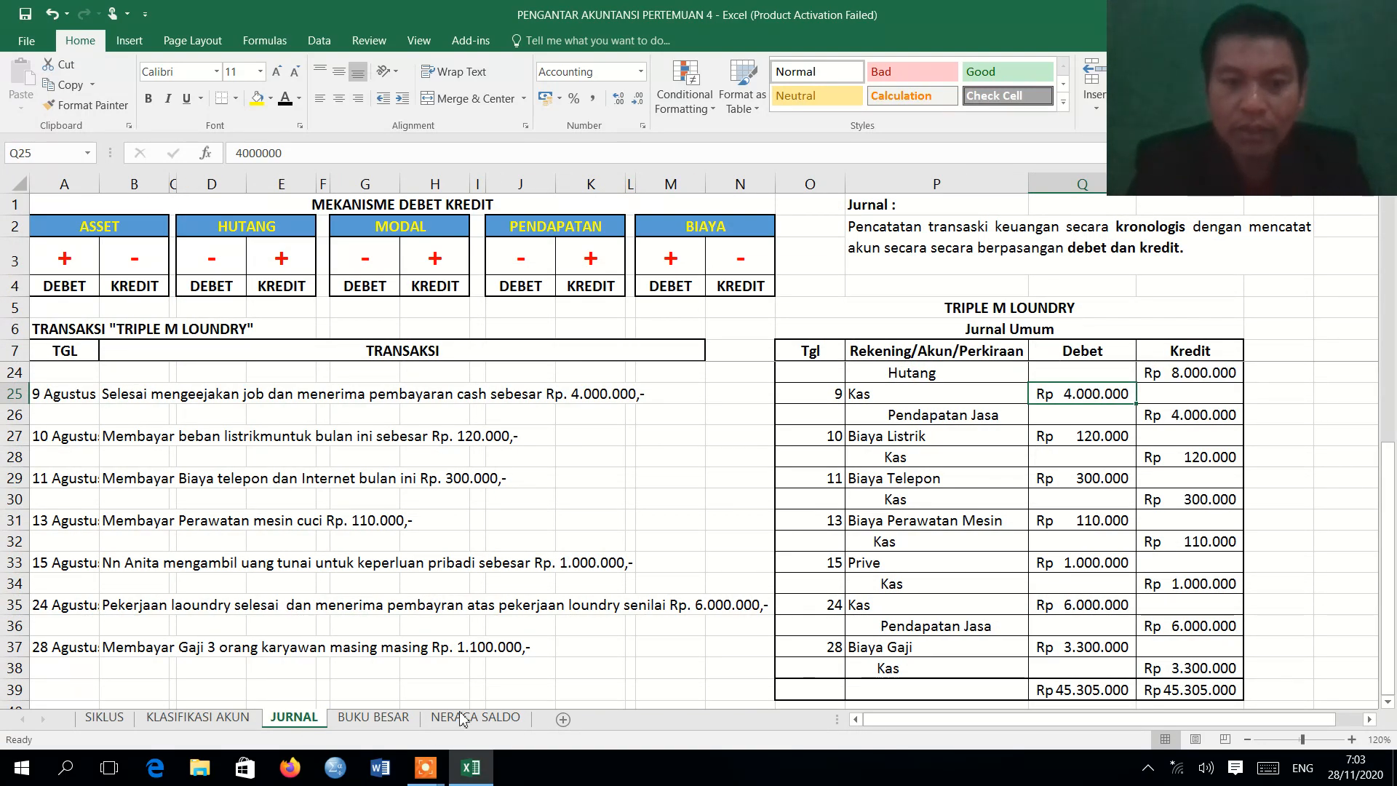
left_click(391, 719)
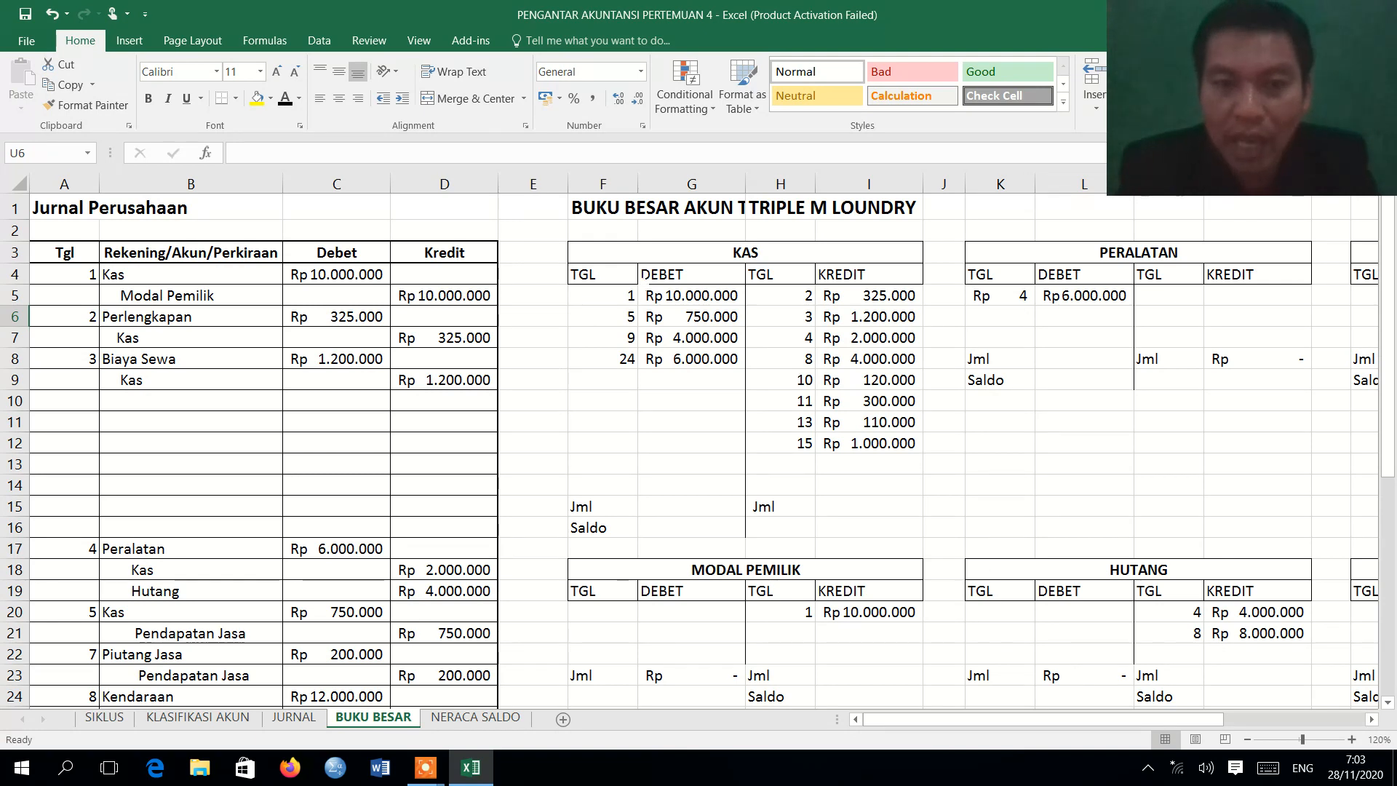
left_click_drag(627, 262, 810, 559)
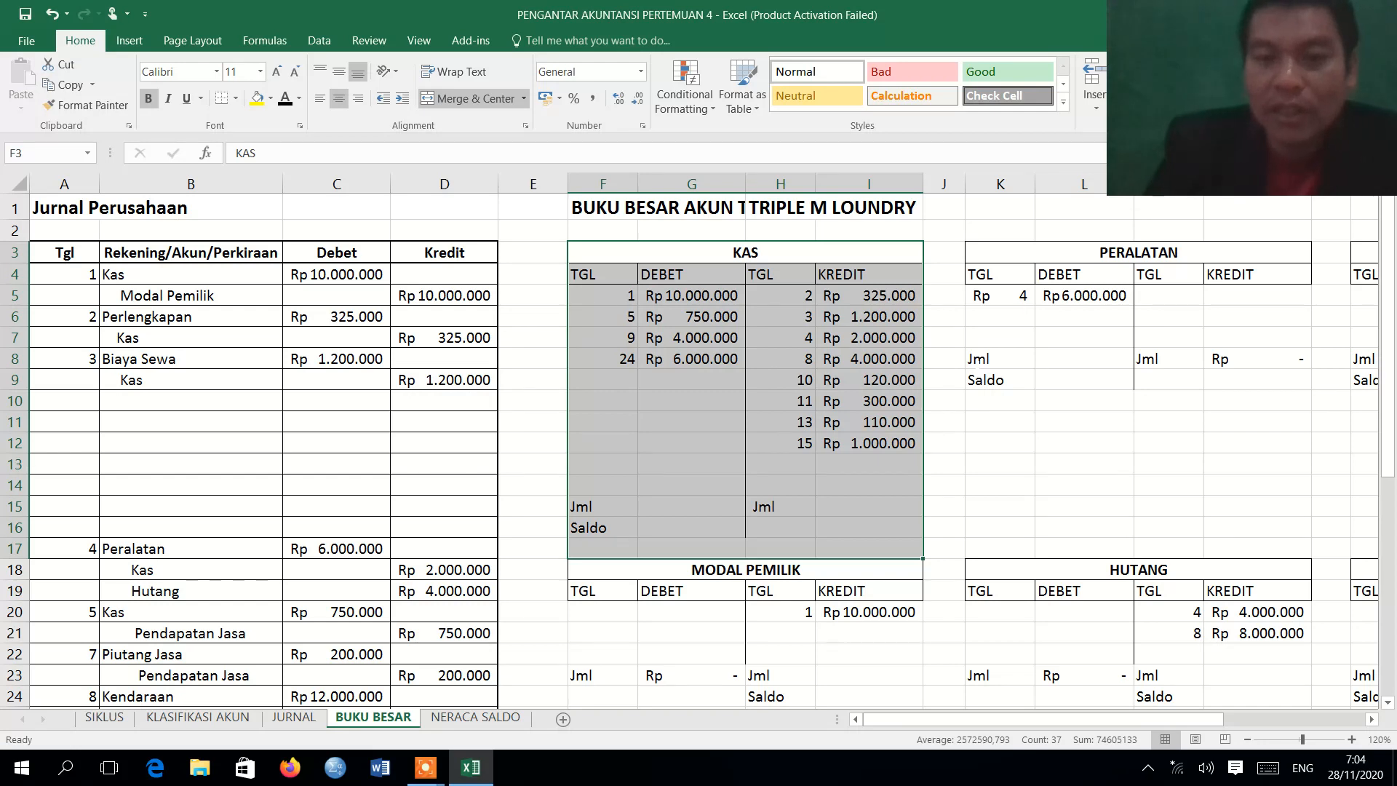
left_click(702, 504)
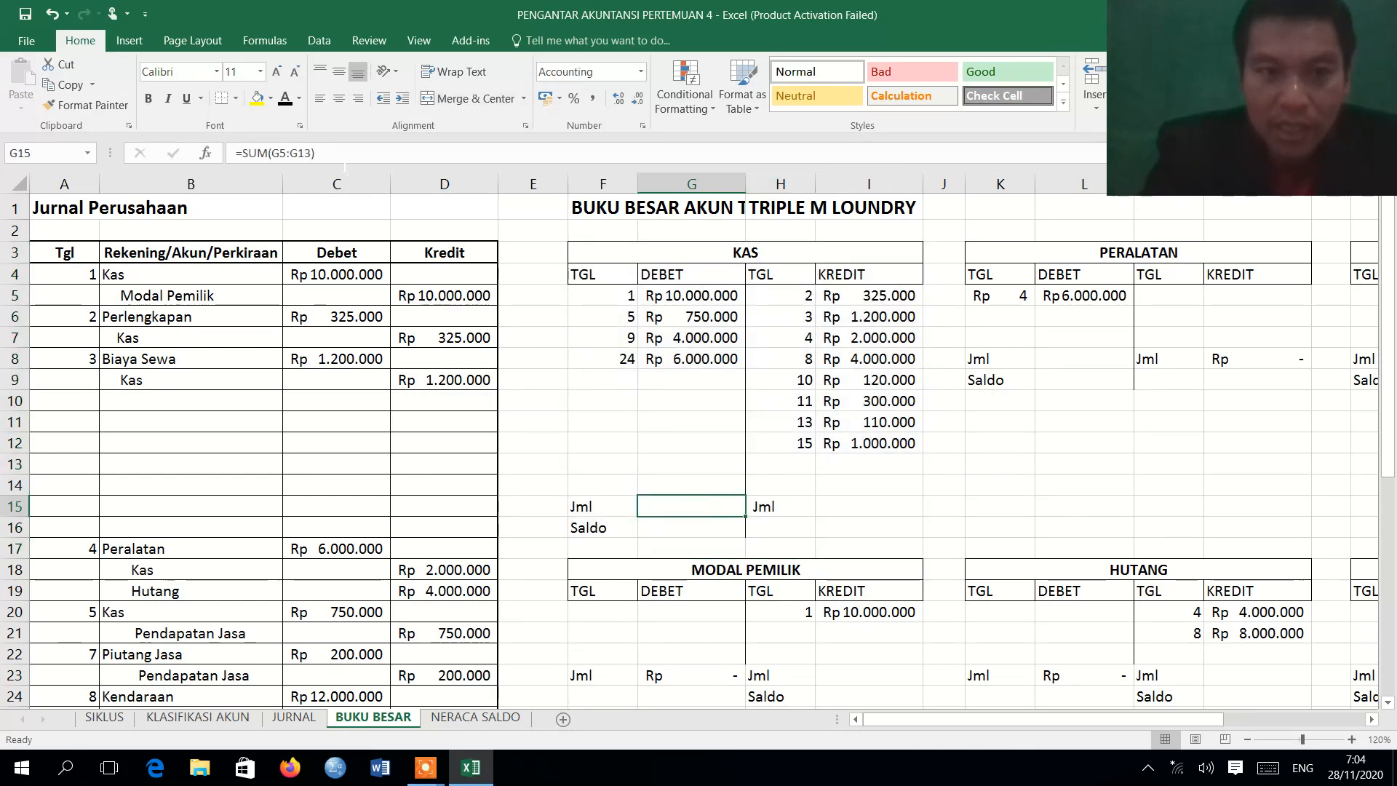
left_click(288, 100)
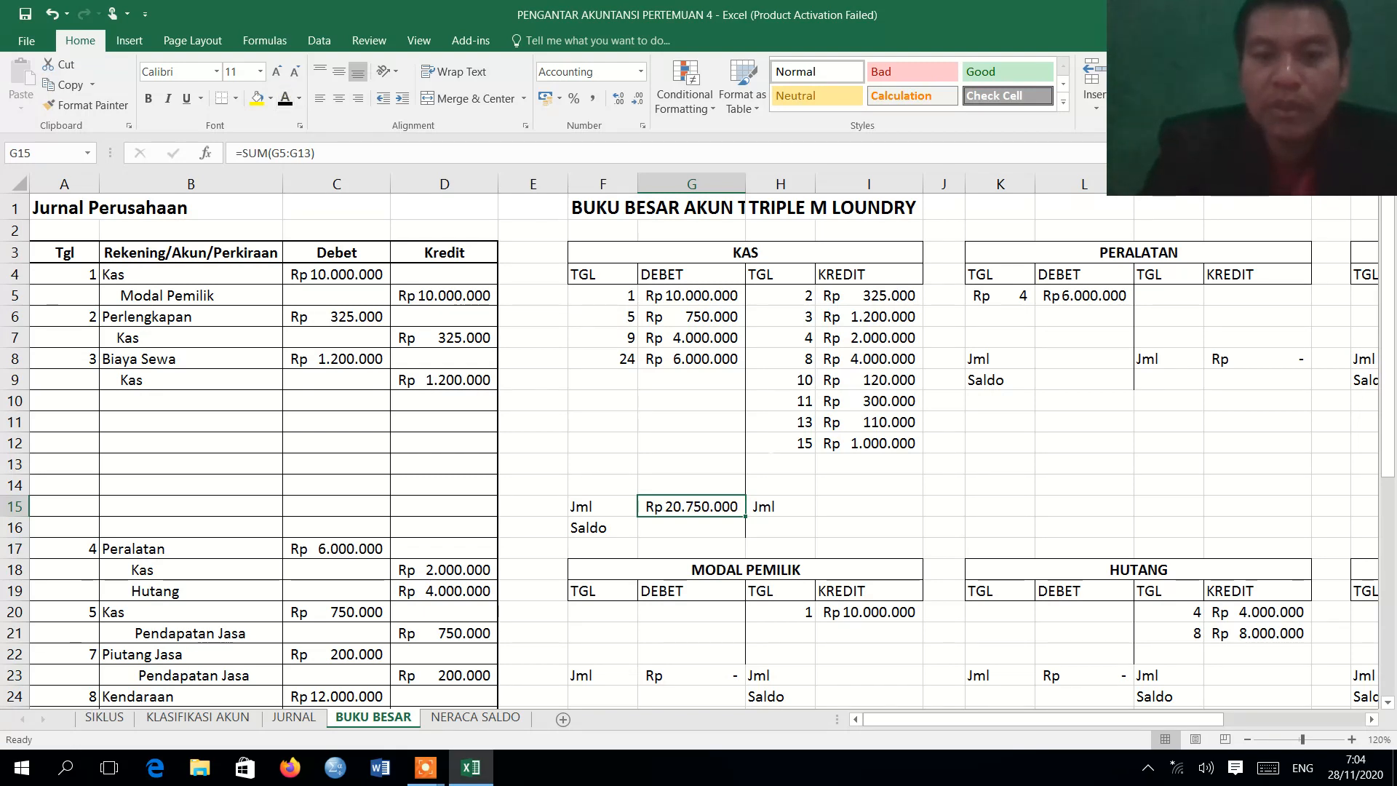
left_click(848, 509)
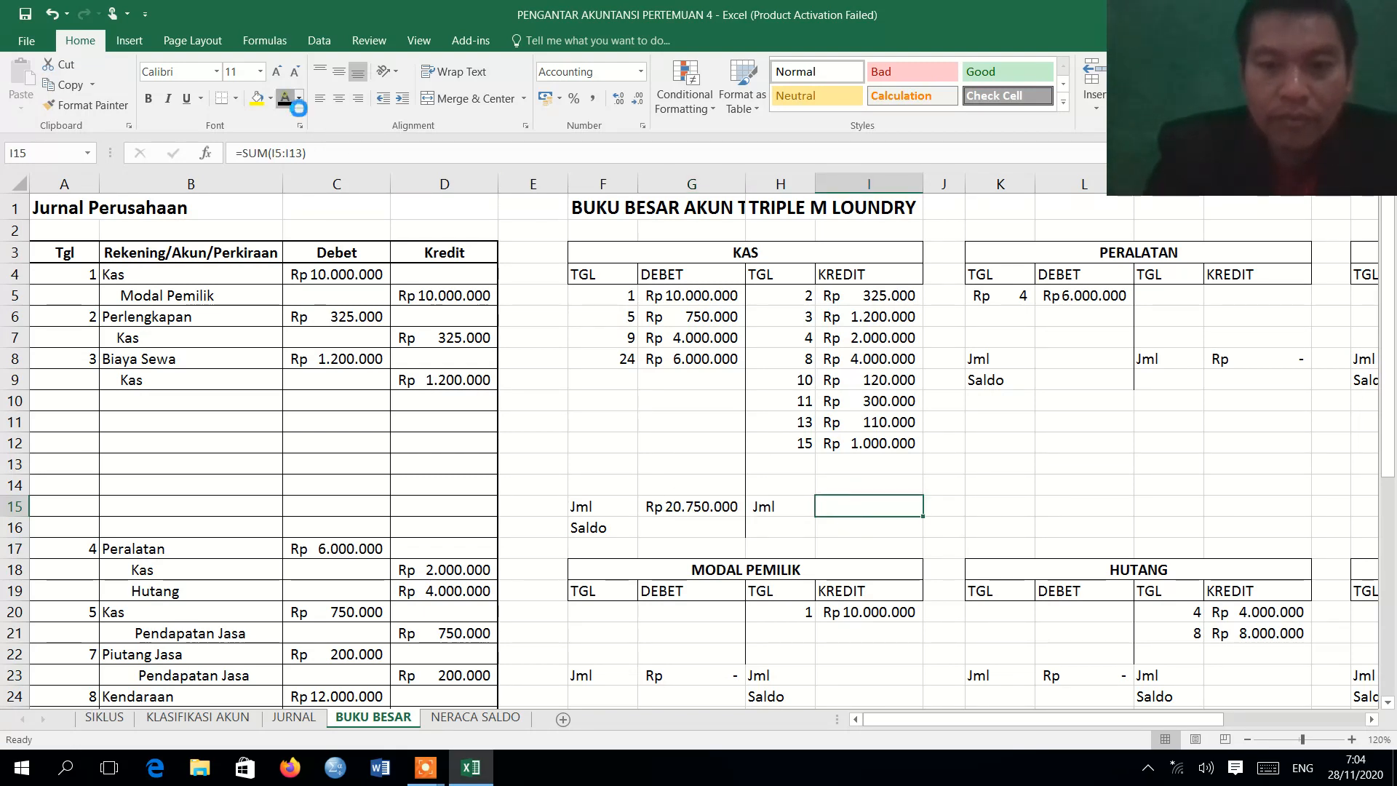
left_click(288, 99)
left_click(699, 531)
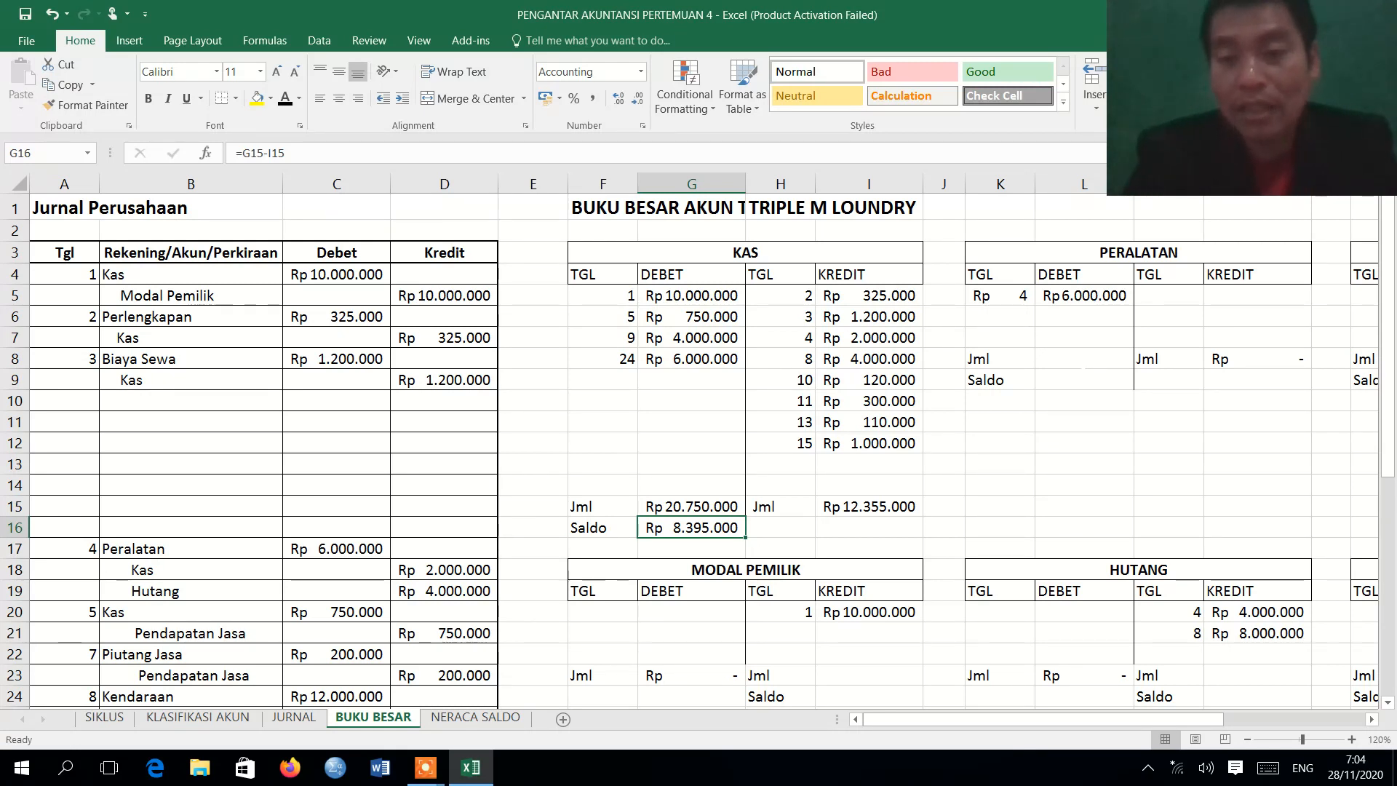
Apply the Automatic font color to the PERALATAN debit Jml cell L8 and Saldo cell L9 on BUKU BESAR.
left_click(1077, 358)
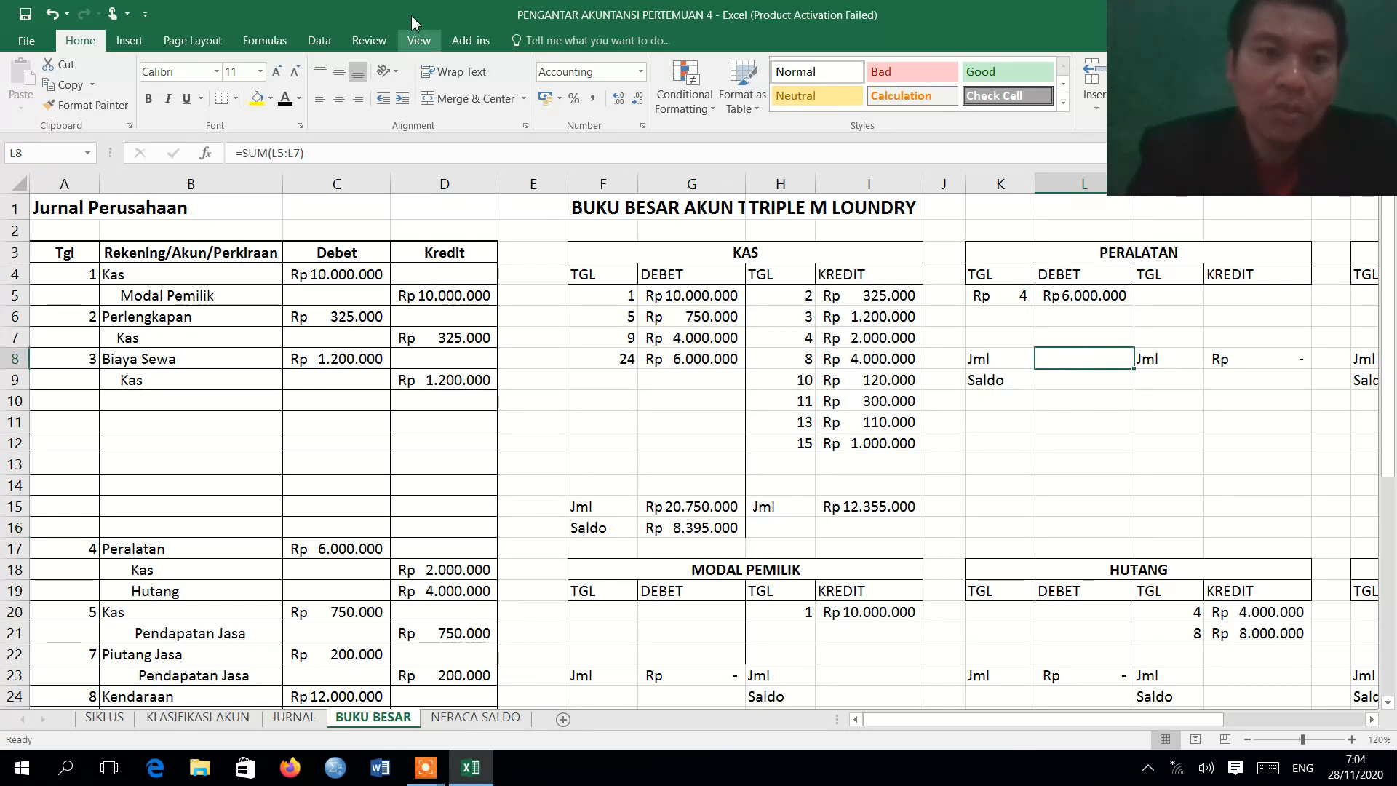
left_click(285, 99)
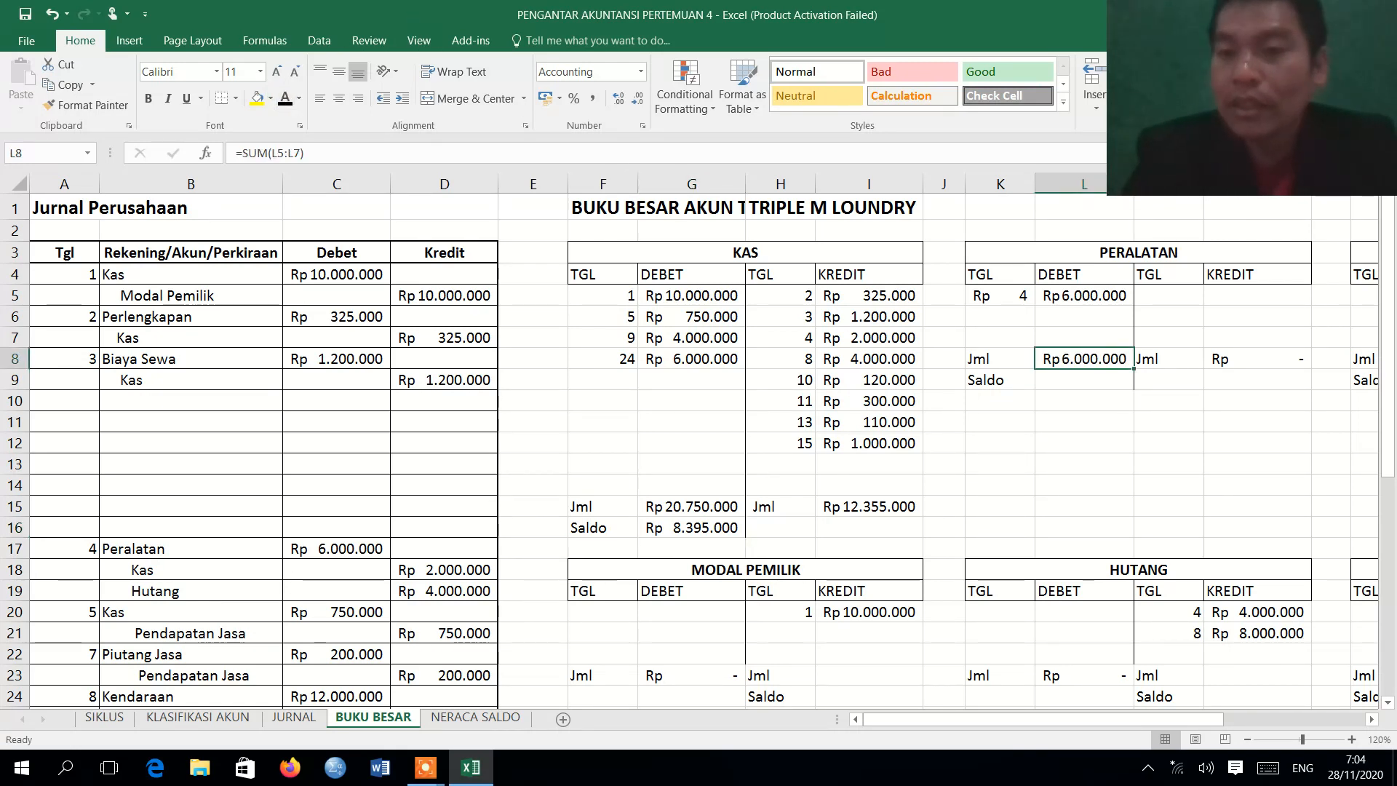
left_click(1247, 359)
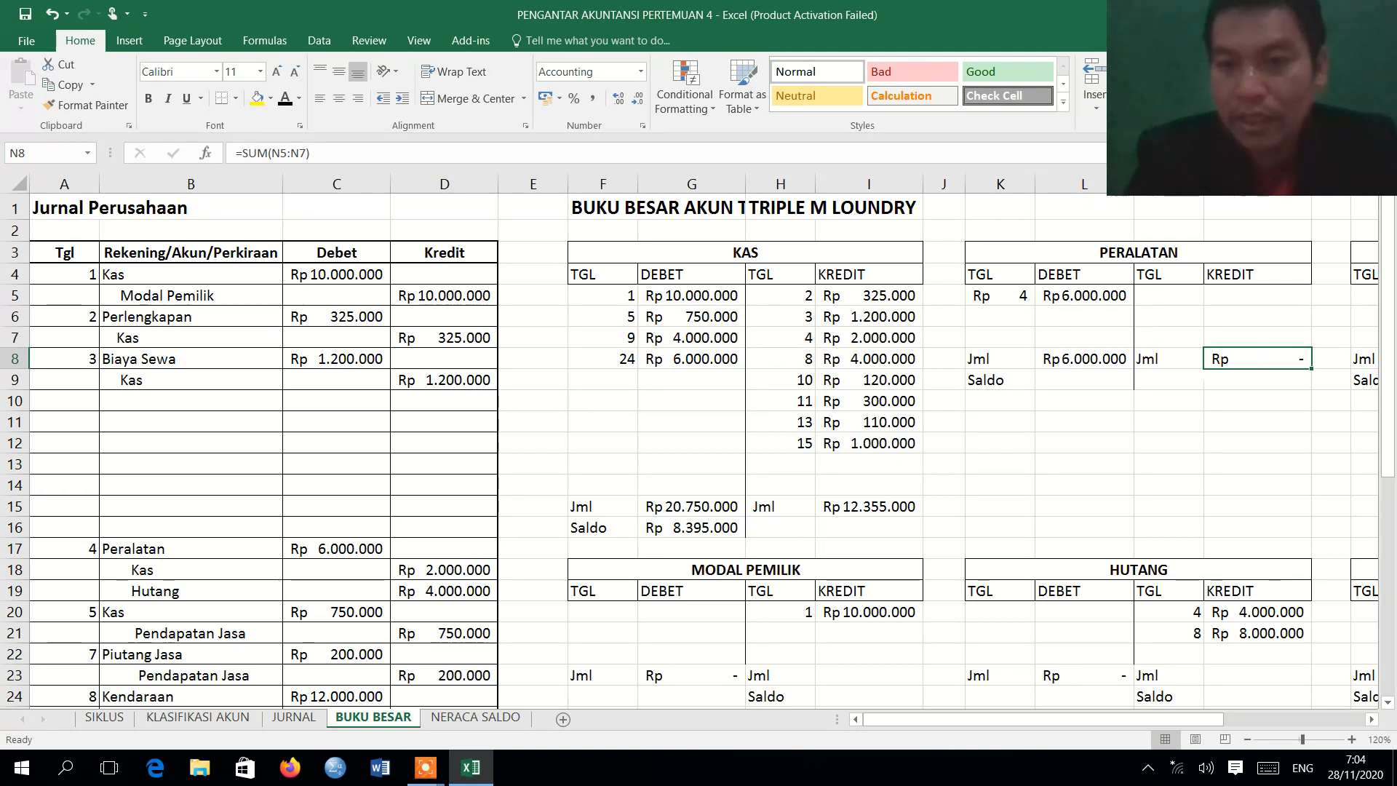
left_click(1095, 381)
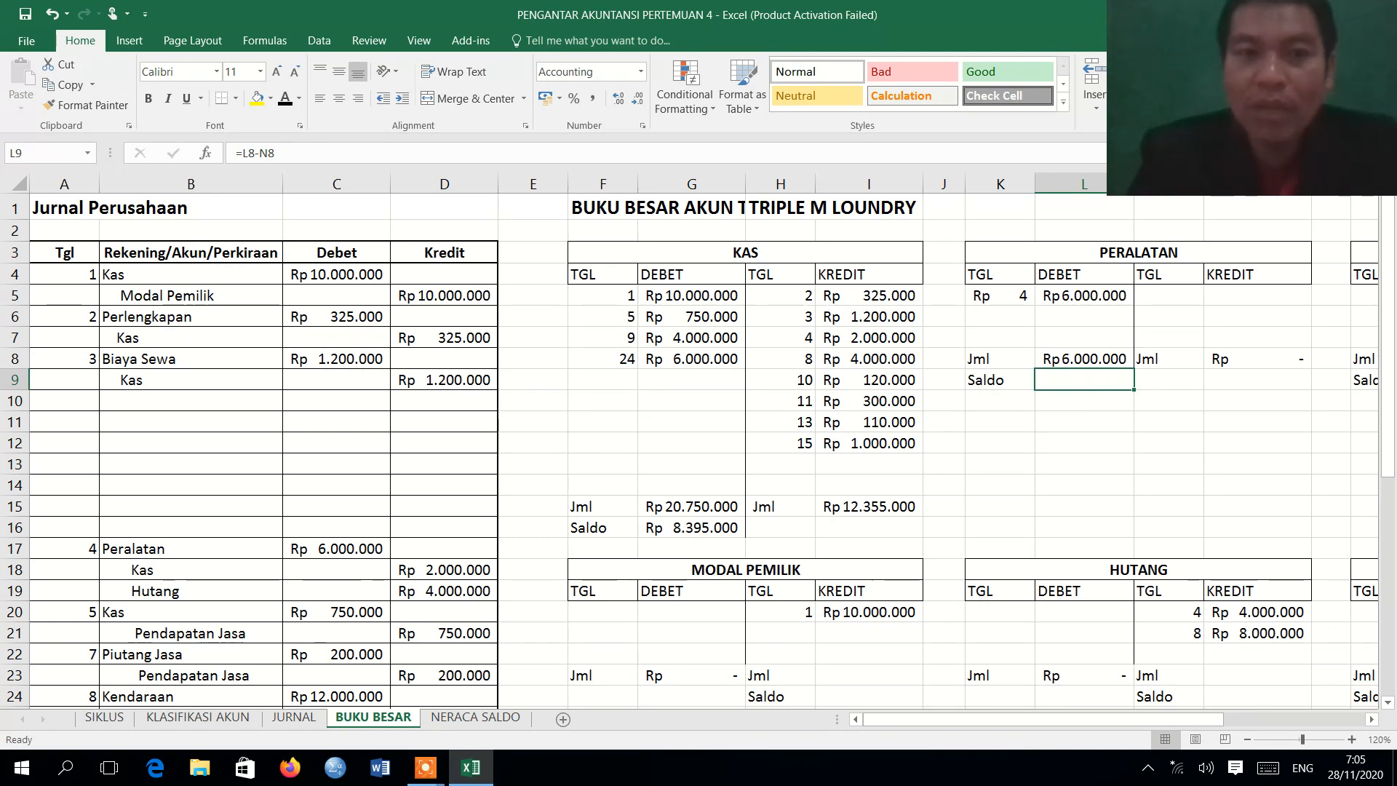
left_click(286, 99)
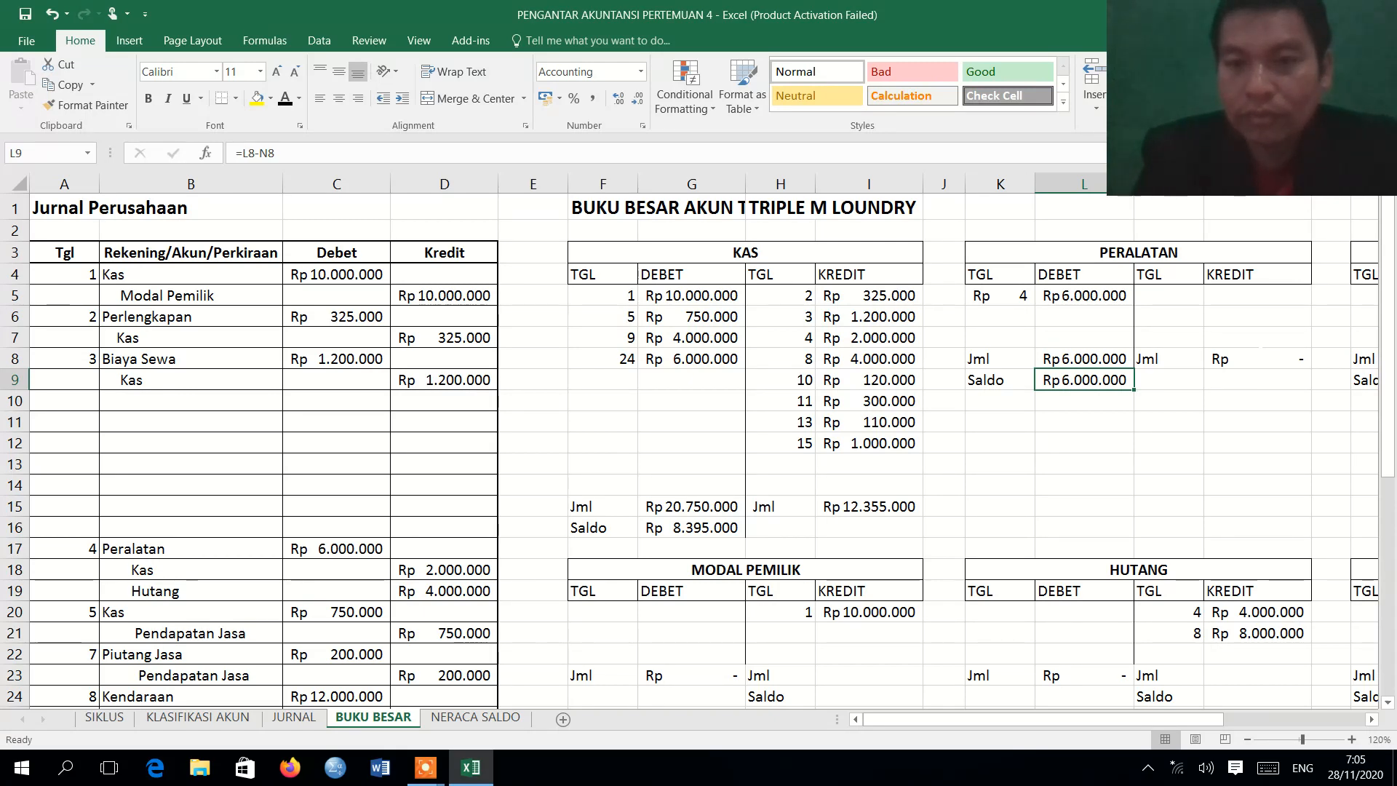
Review the lower ledger accounts, the account groups on KLASIFIKASI AKUN and the August entries on JURNAL.
left_click(1387, 704)
left_click(1387, 704)
left_click(1387, 704)
left_click(1388, 704)
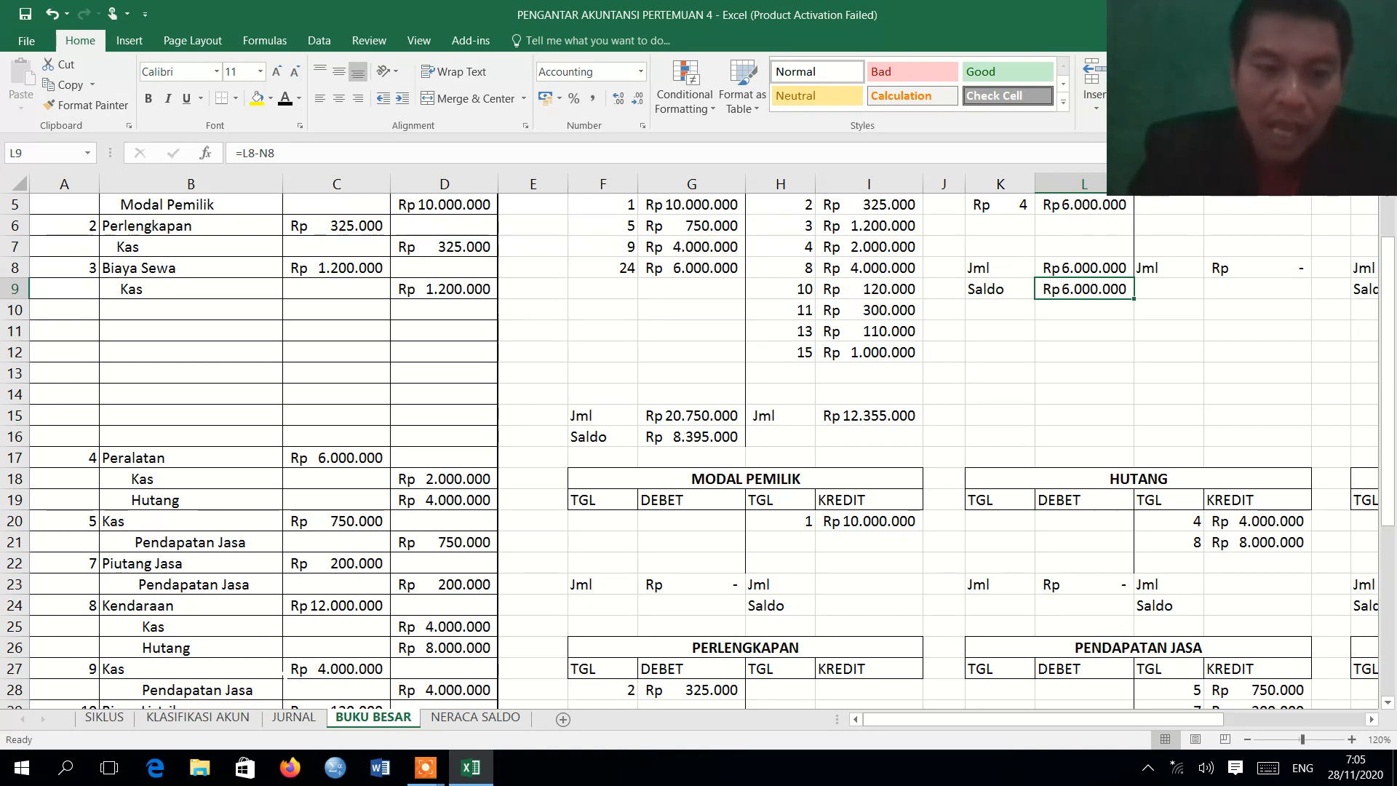
left_click(202, 719)
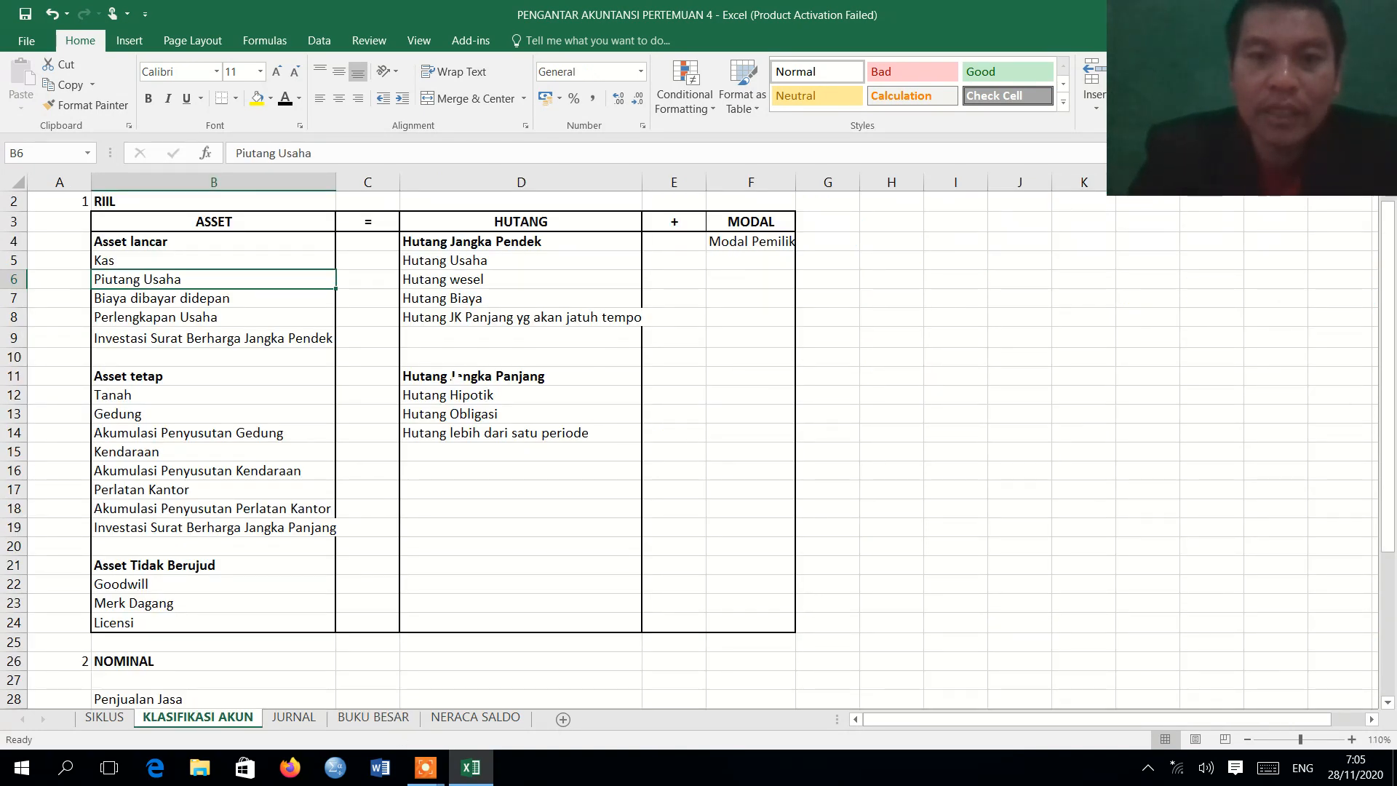
left_click(299, 719)
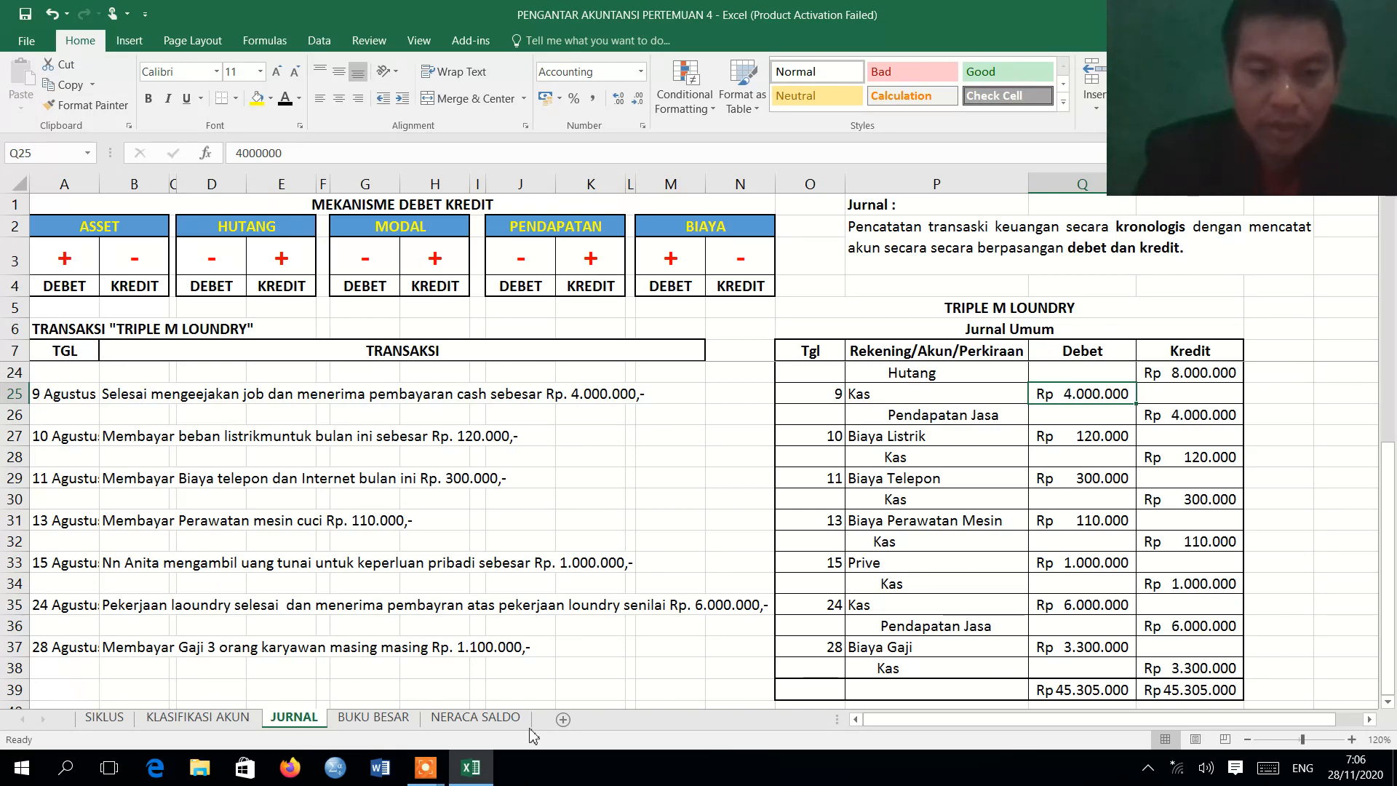
mouse_move(425, 767)
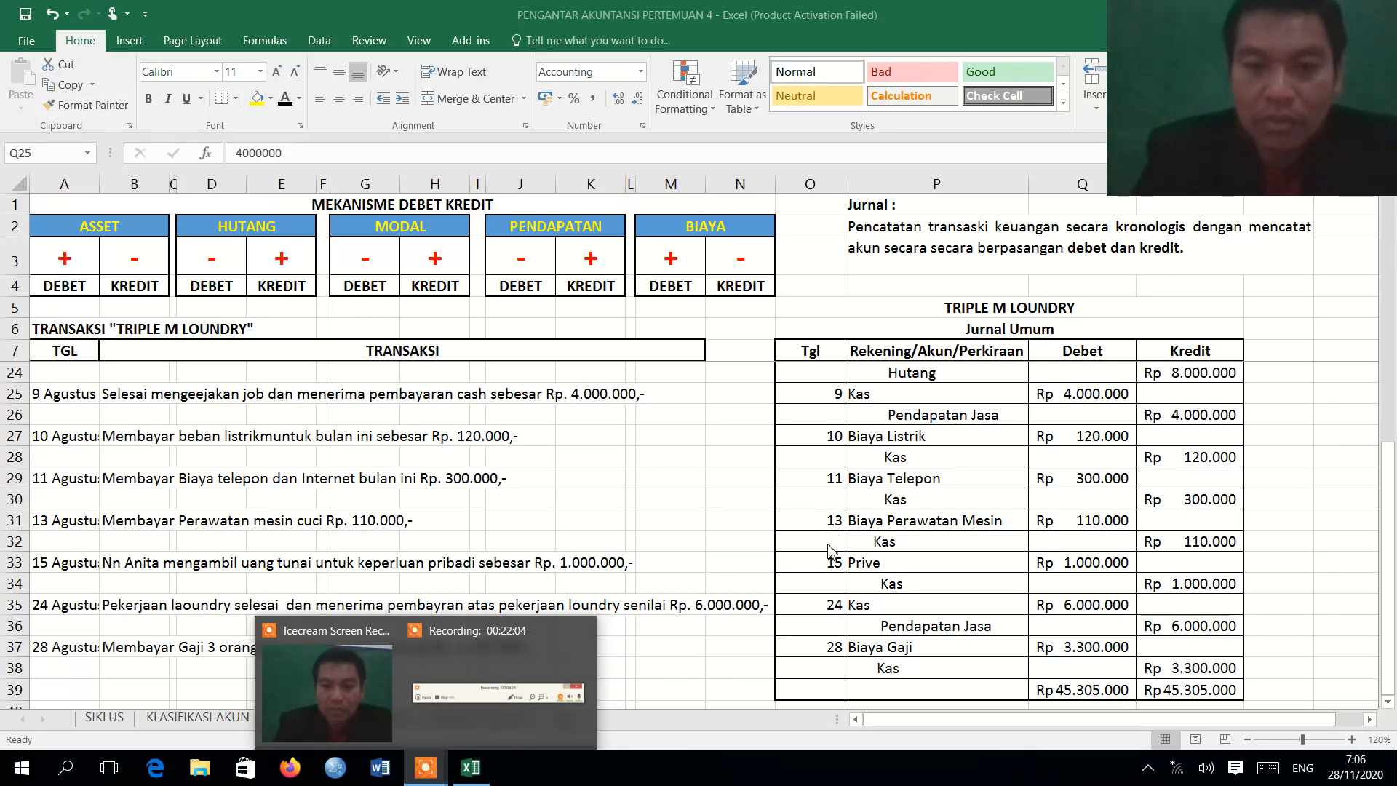
Apply the Automatic font color to the whole BUKU BESAR ledger area from F5 across all accounts to reveal the remaining totals and balances.
left_click(398, 718)
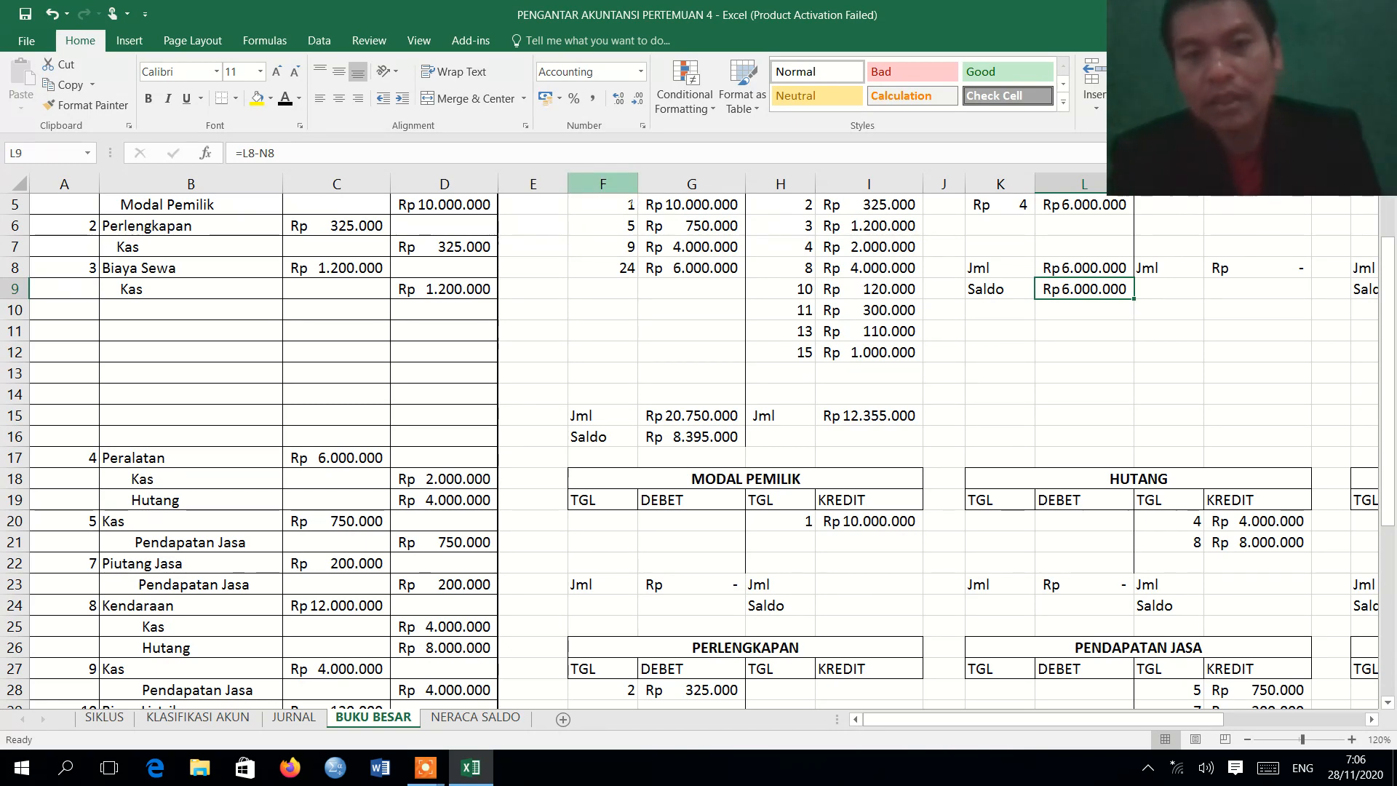
left_click(615, 184)
left_click_drag(615, 184, 1394, 362)
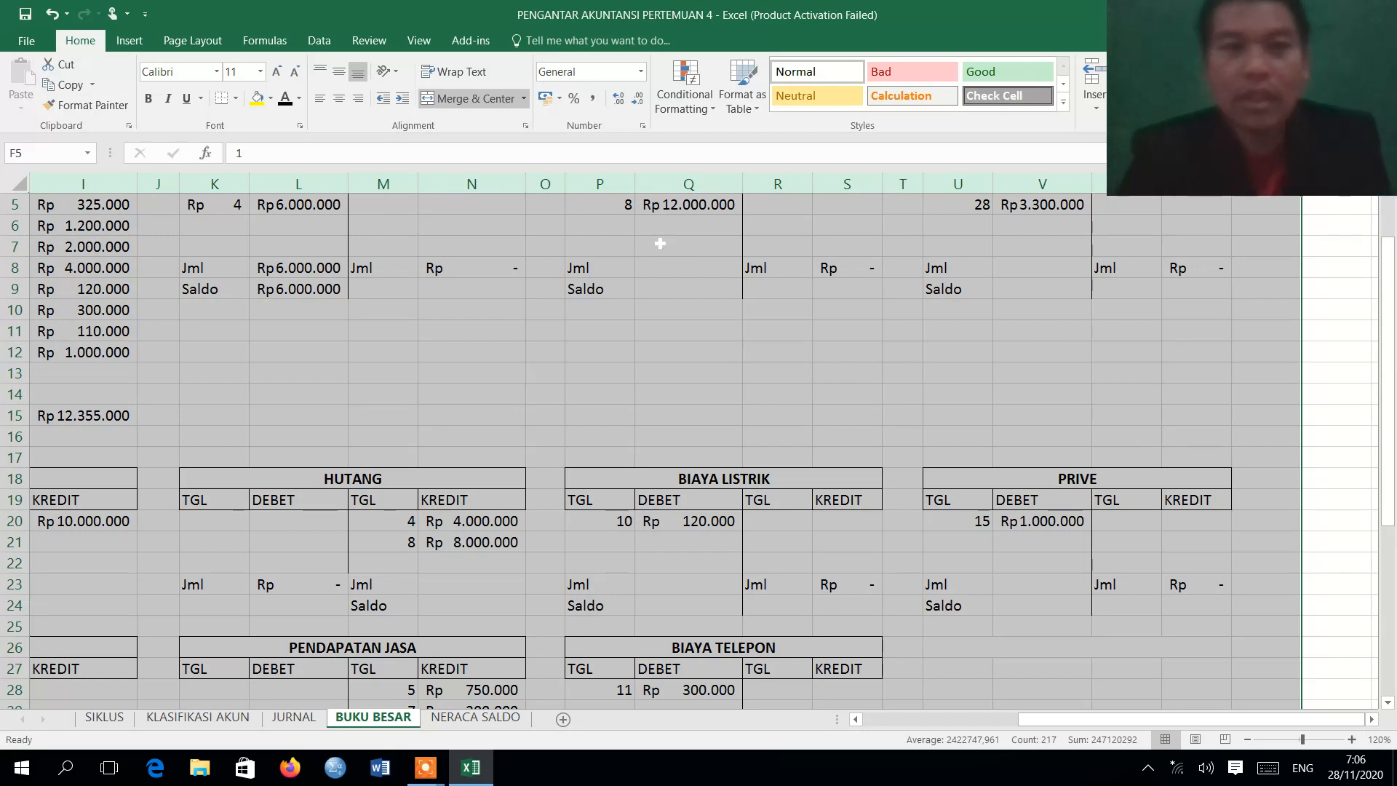
left_click(287, 97)
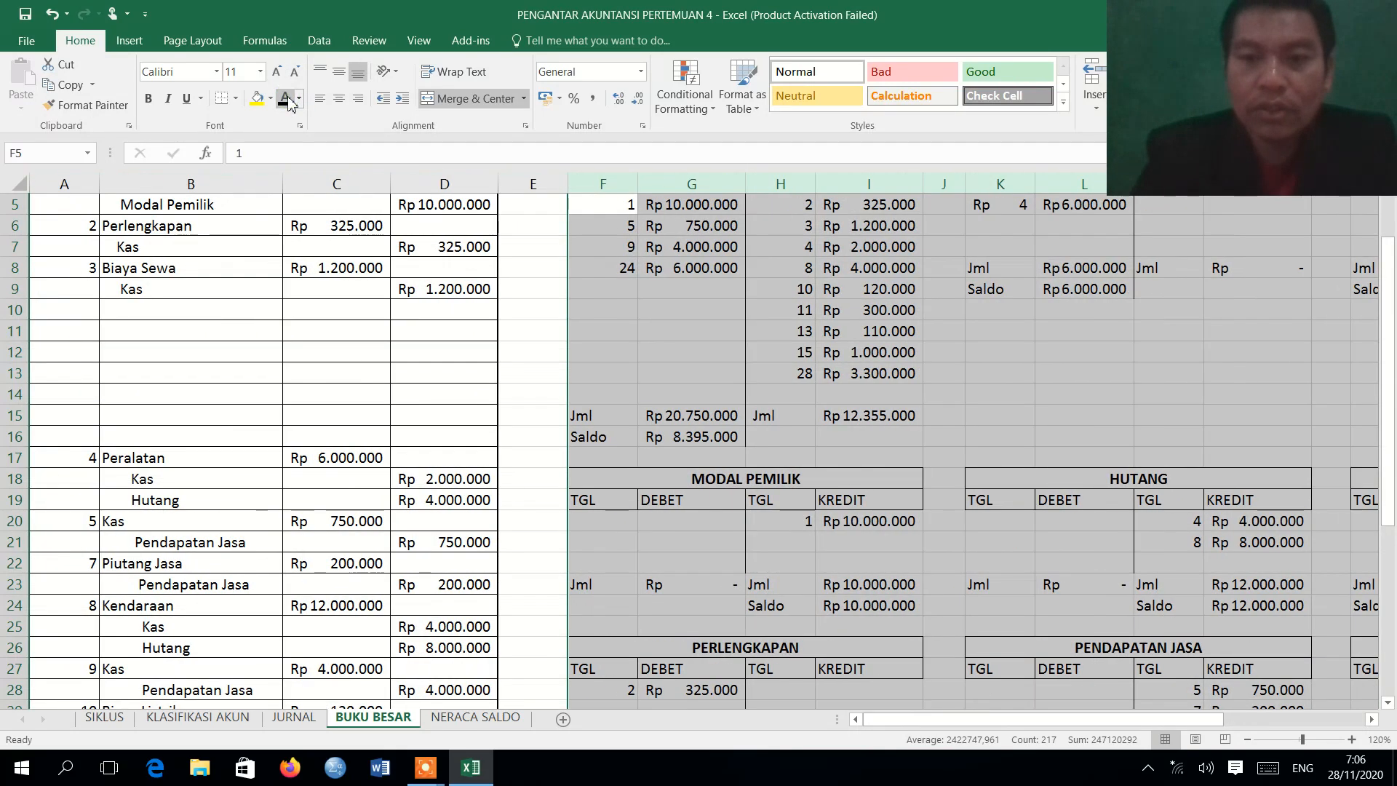
left_click(1059, 416)
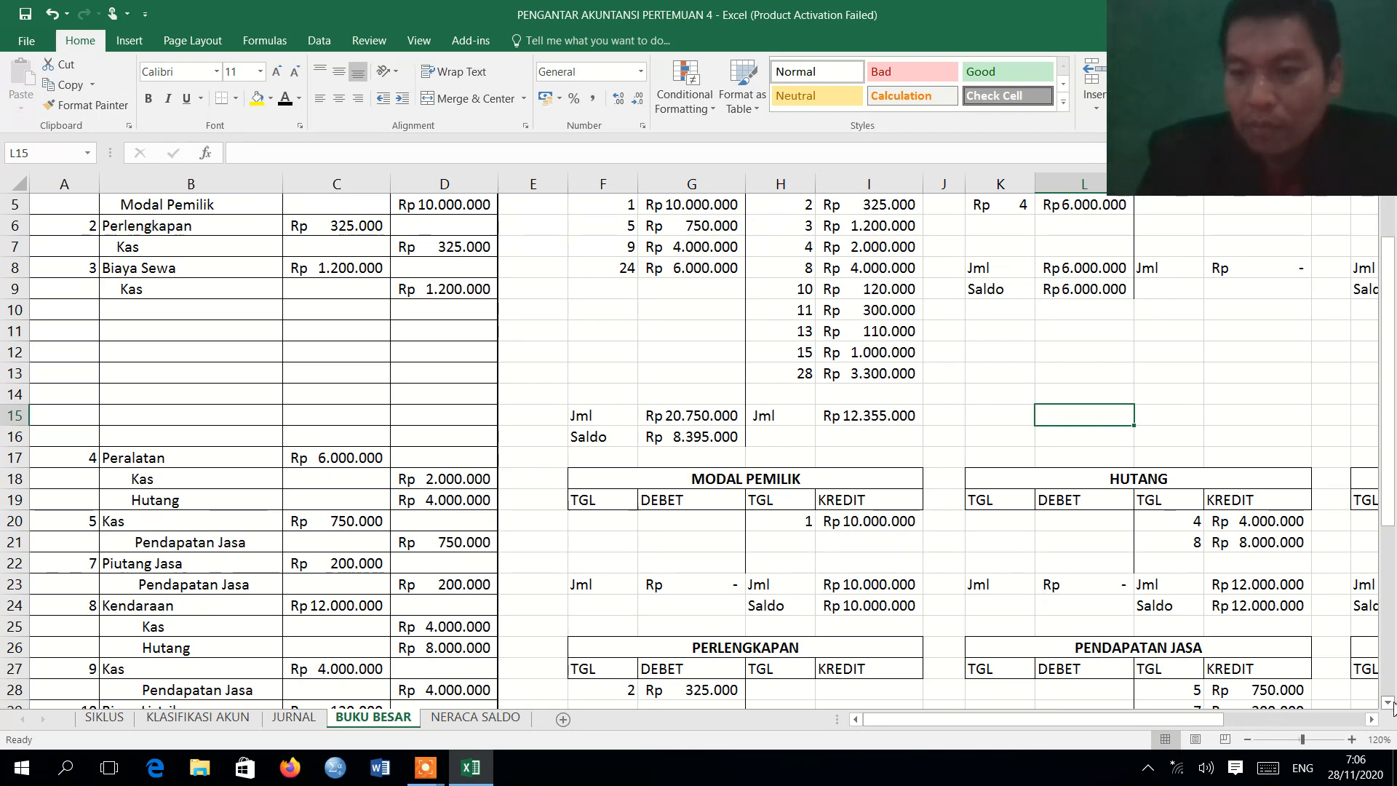
Review the ledger accounts on BUKU BESAR and inspect the KAS, PERALATAN and HUTANG Saldo cells G16, L9 and N24.
scroll(1389, 705, "down", 3)
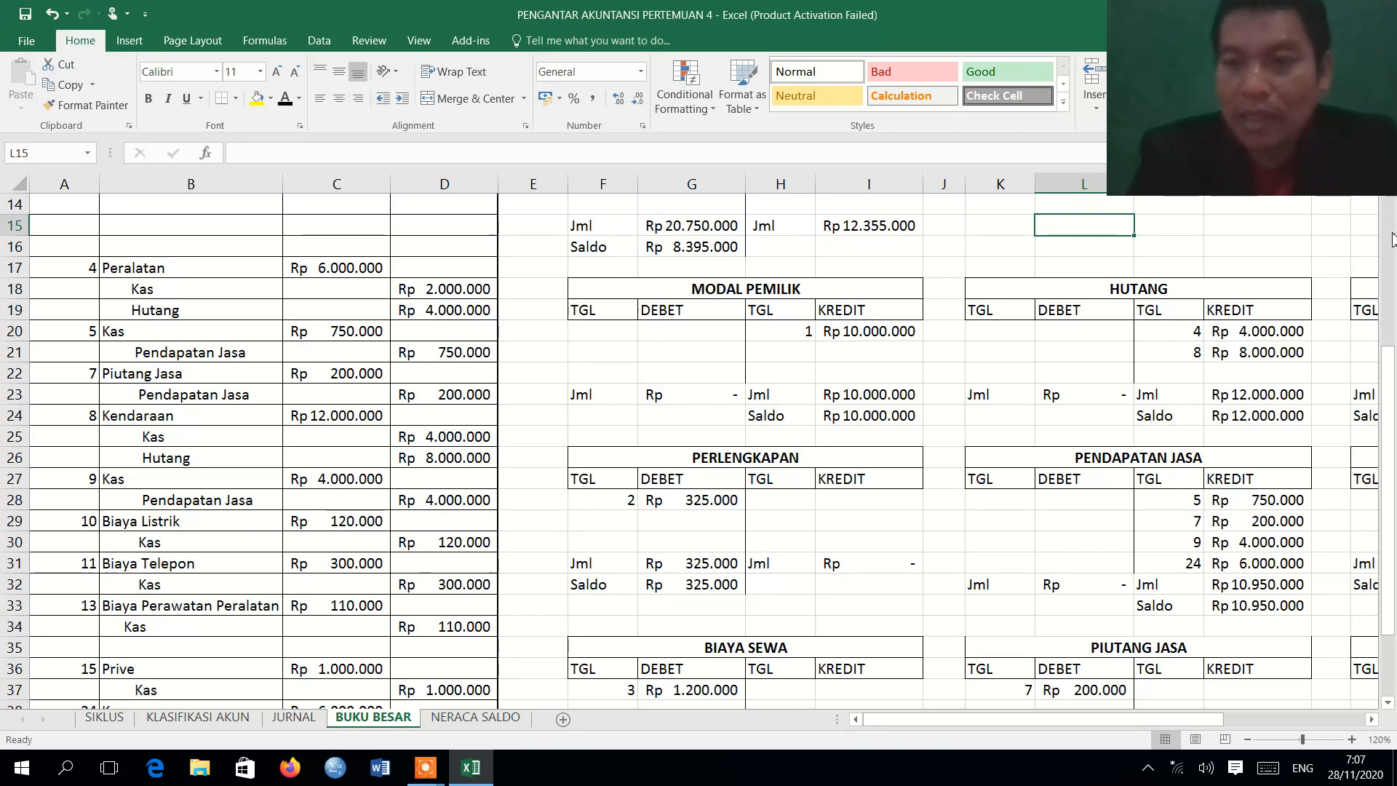
scroll(698, 452, "up", 5)
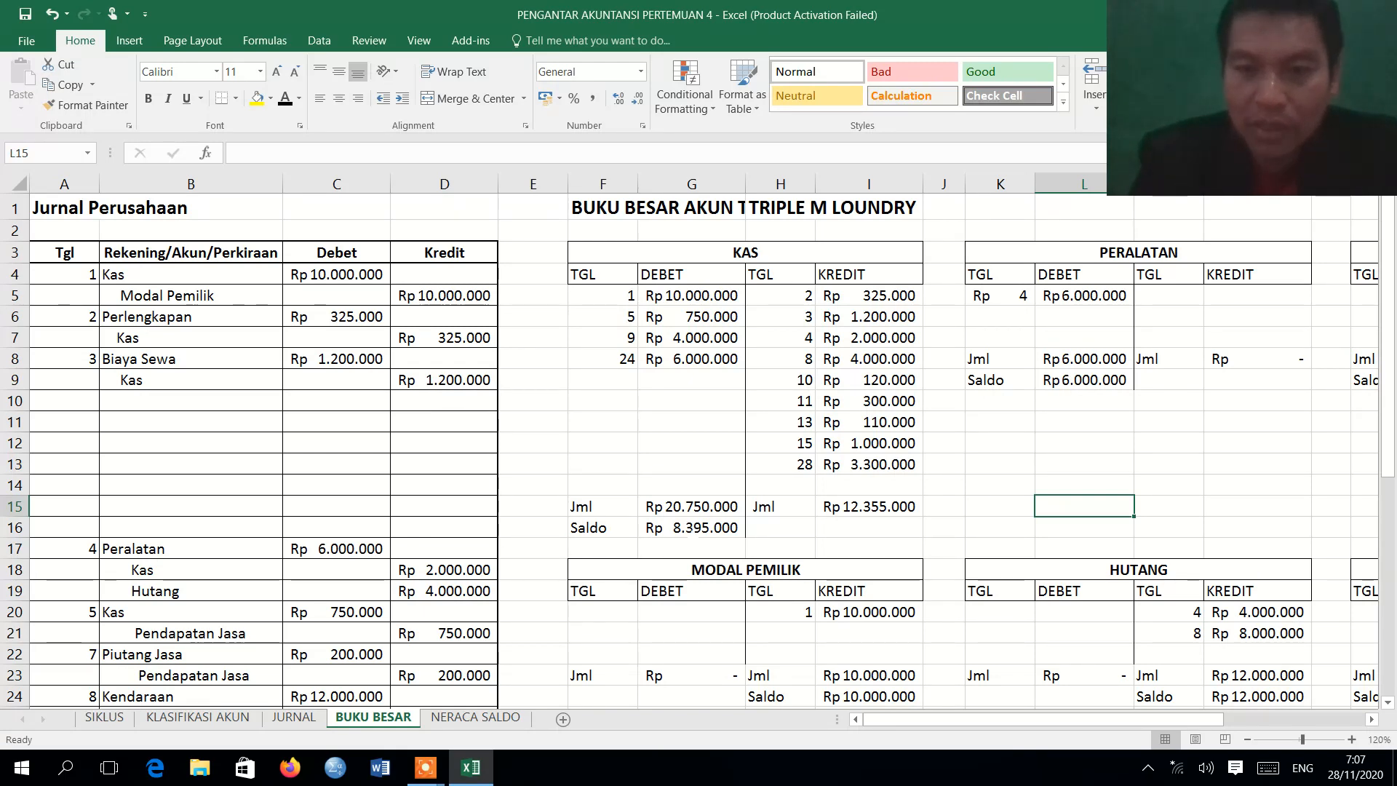
left_click(688, 528)
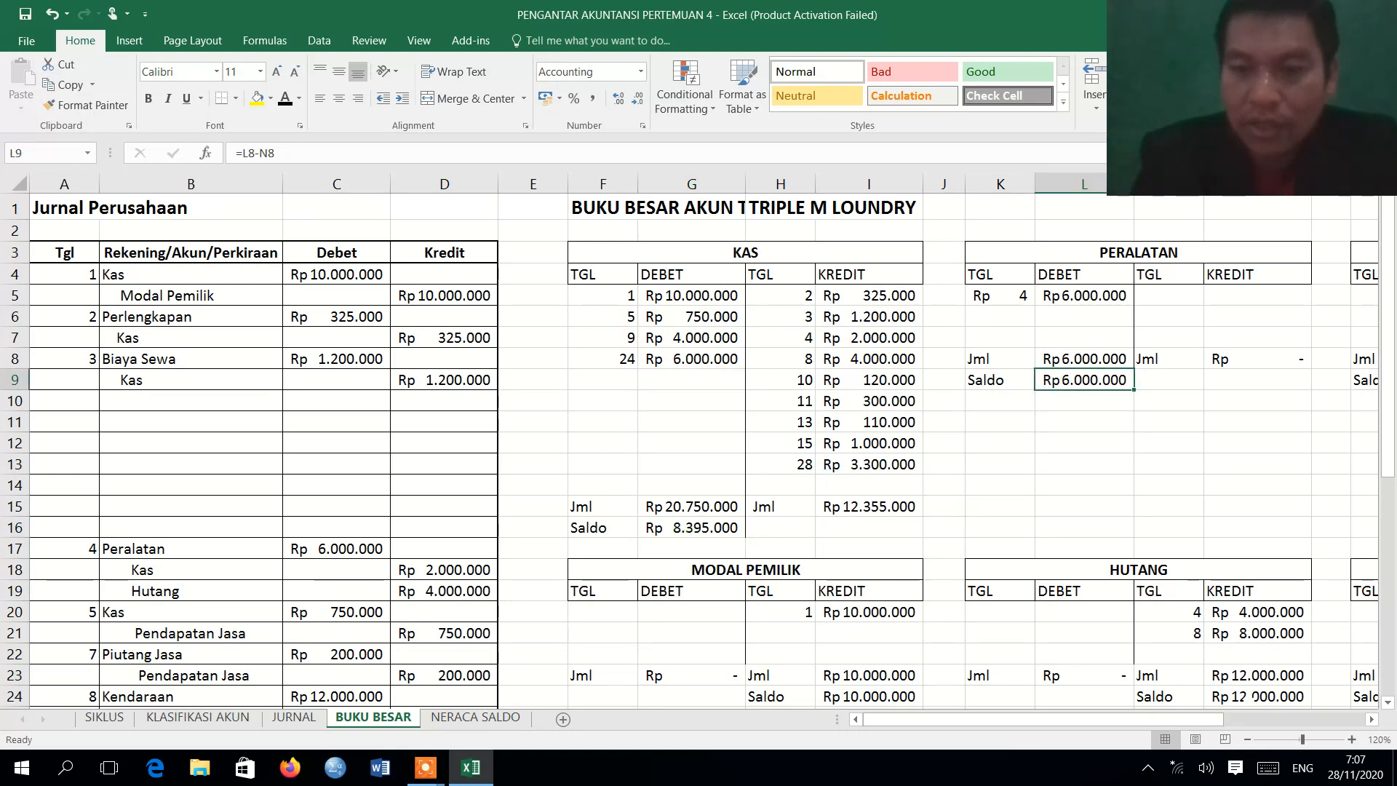
left_click(1250, 697)
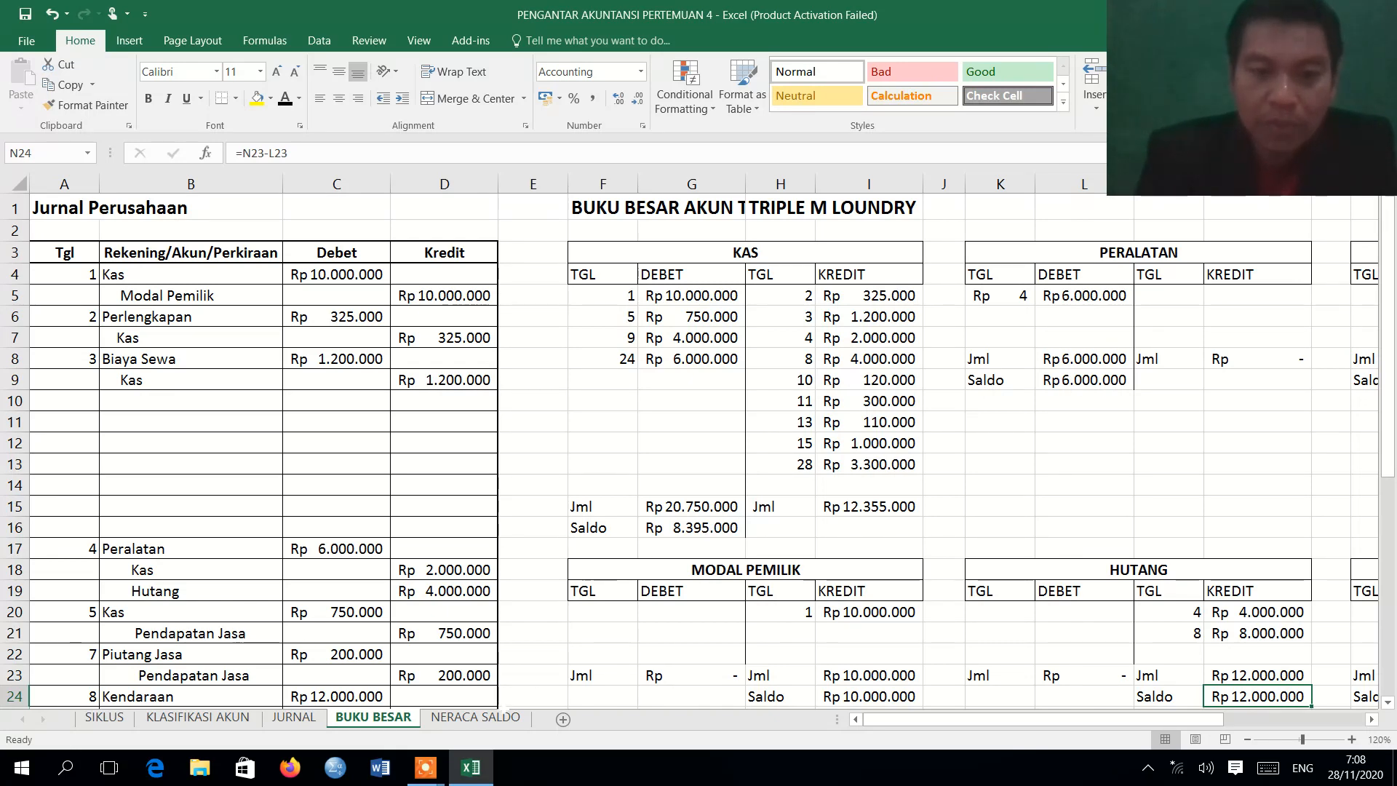
Show the trial balance on the NERACA SALDO sheet from its title rows at 150% zoom.
left_click(490, 719)
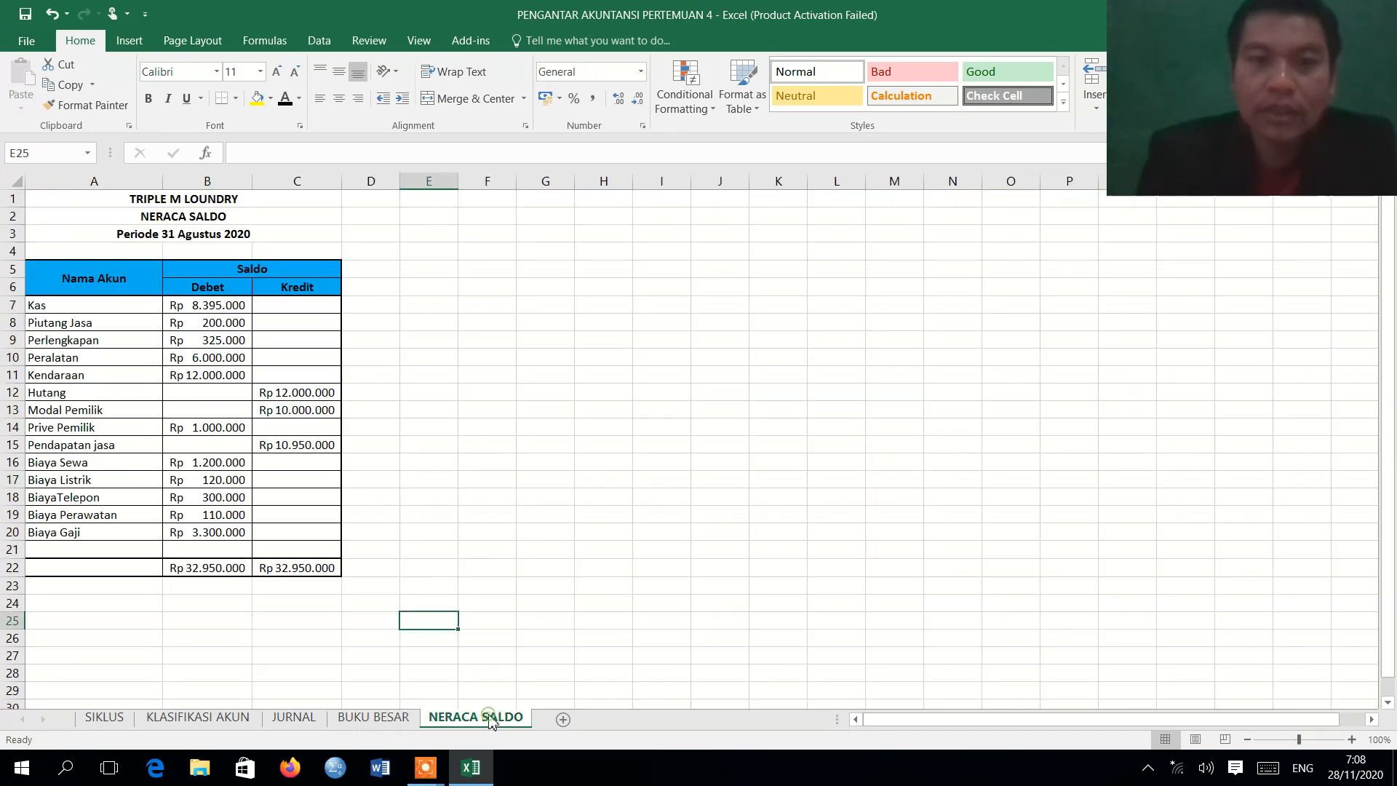
left_click(1352, 740)
left_click(1353, 740)
left_click(1353, 740)
left_click(1352, 740)
left_click(1352, 739)
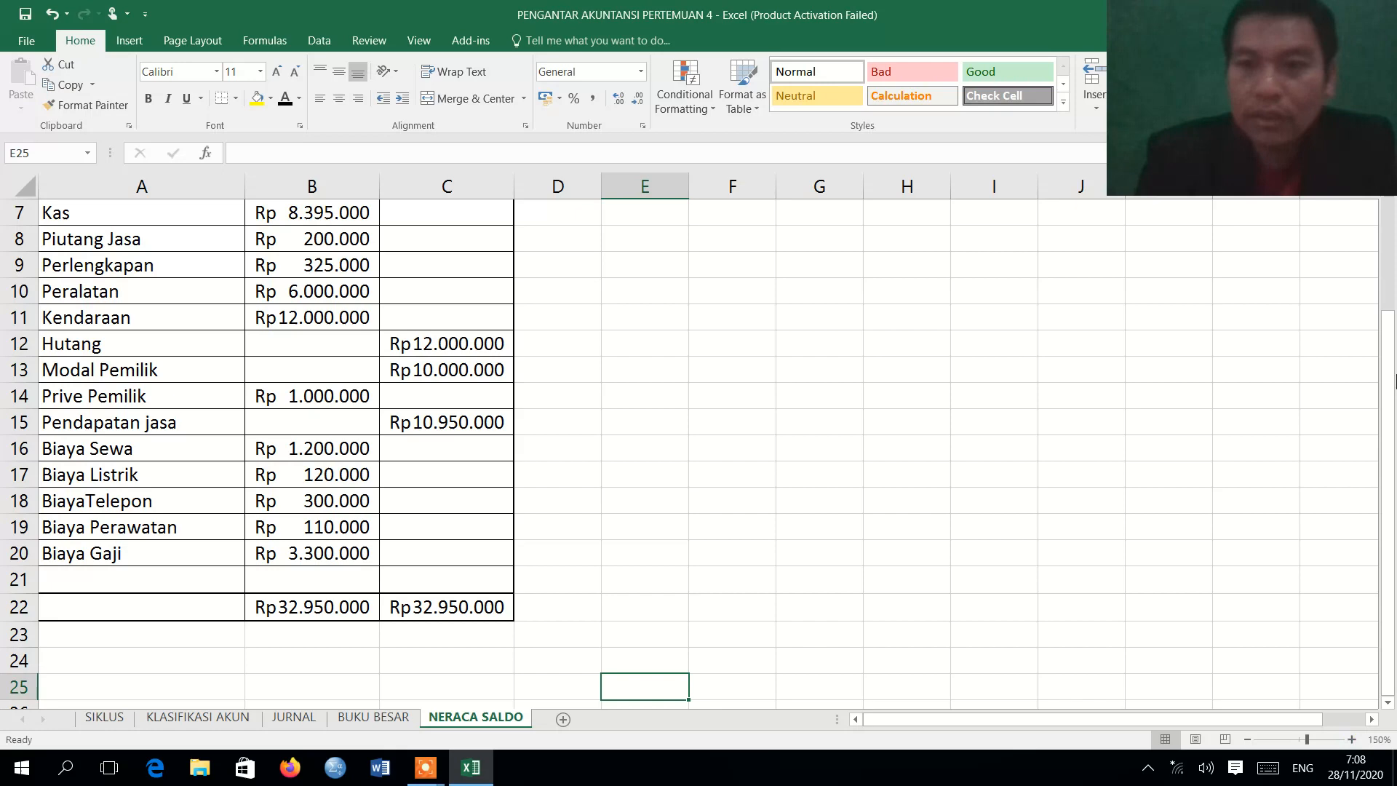
left_click(1391, 221)
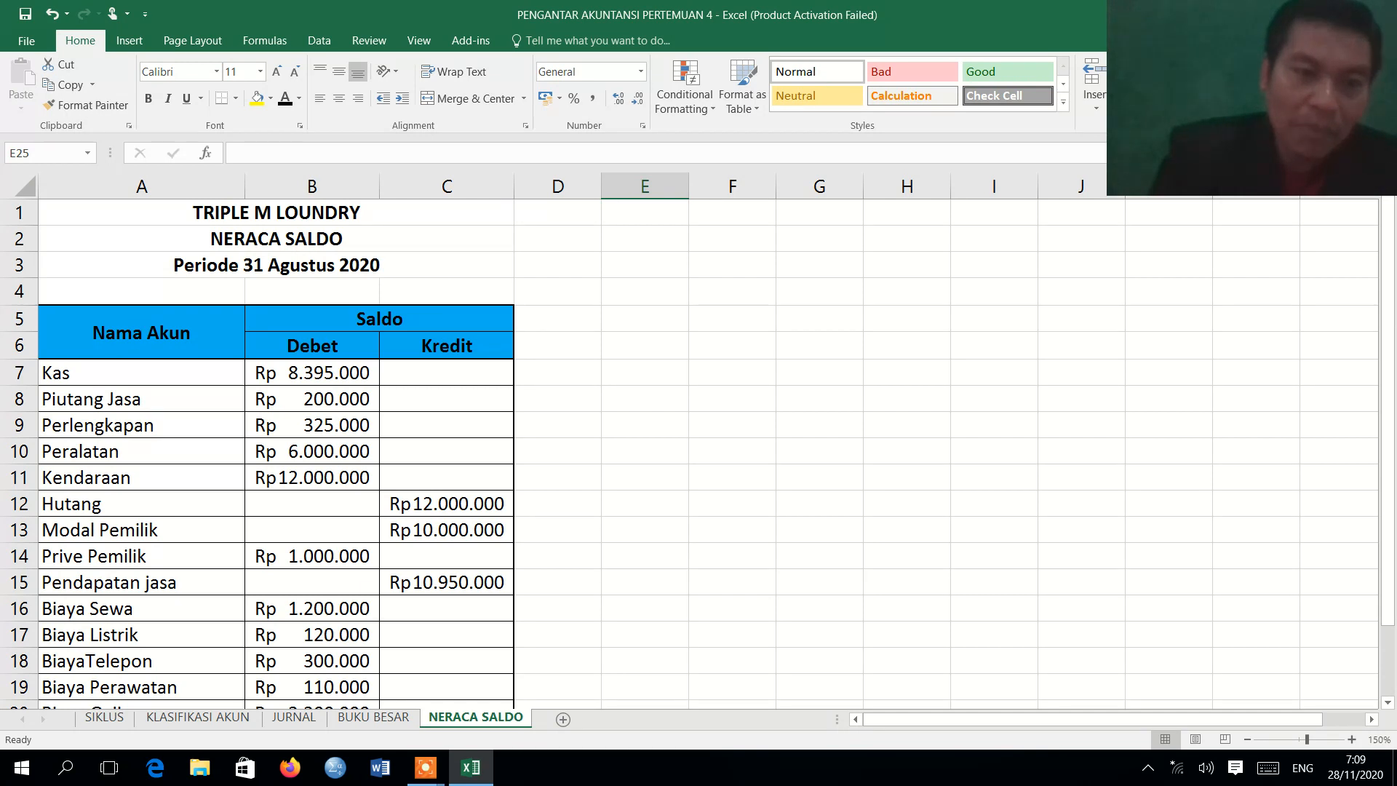
Highlight the Nama Akun list in A7:A21 of NERACA SALDO and go over the accounts from Kas to Kendaraan.
left_click(166, 371)
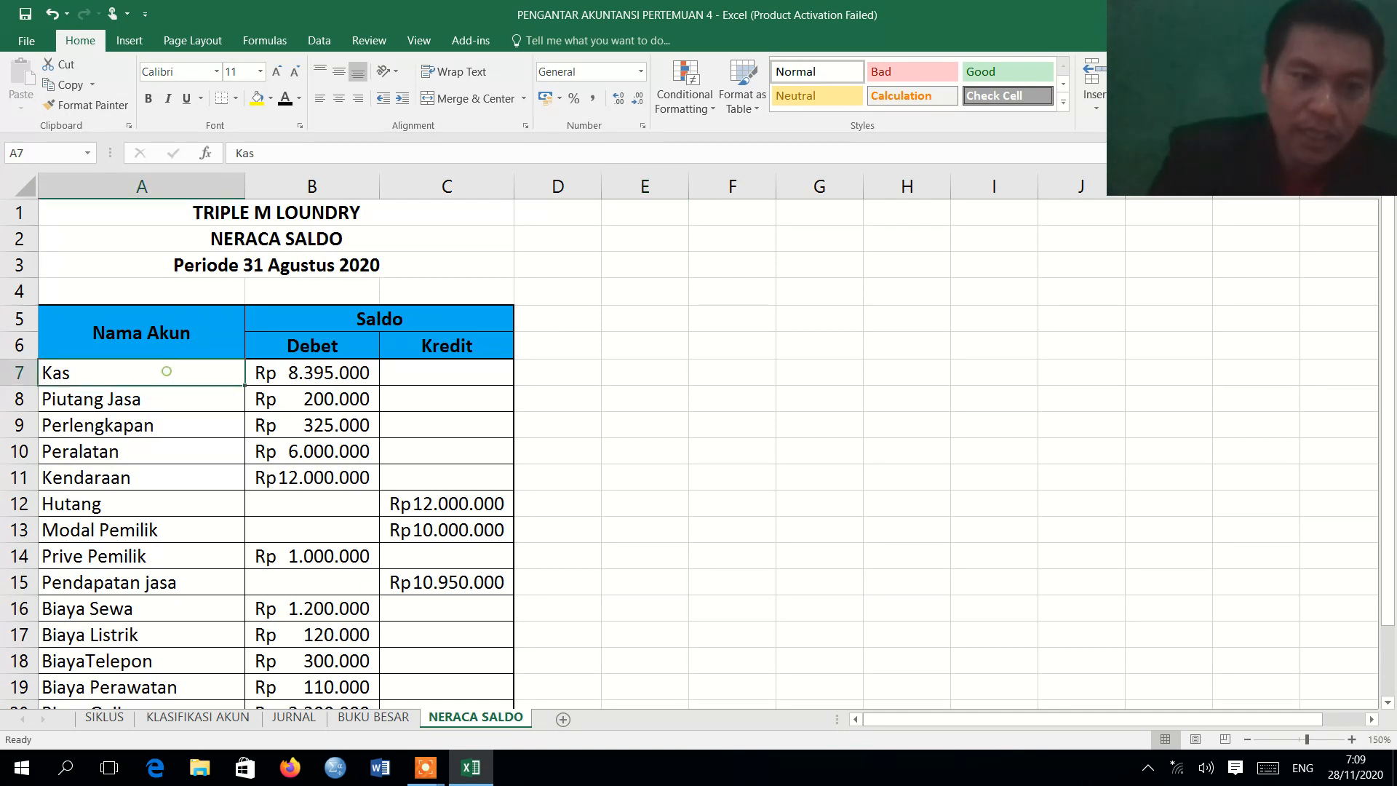
left_click_drag(166, 371, 160, 662)
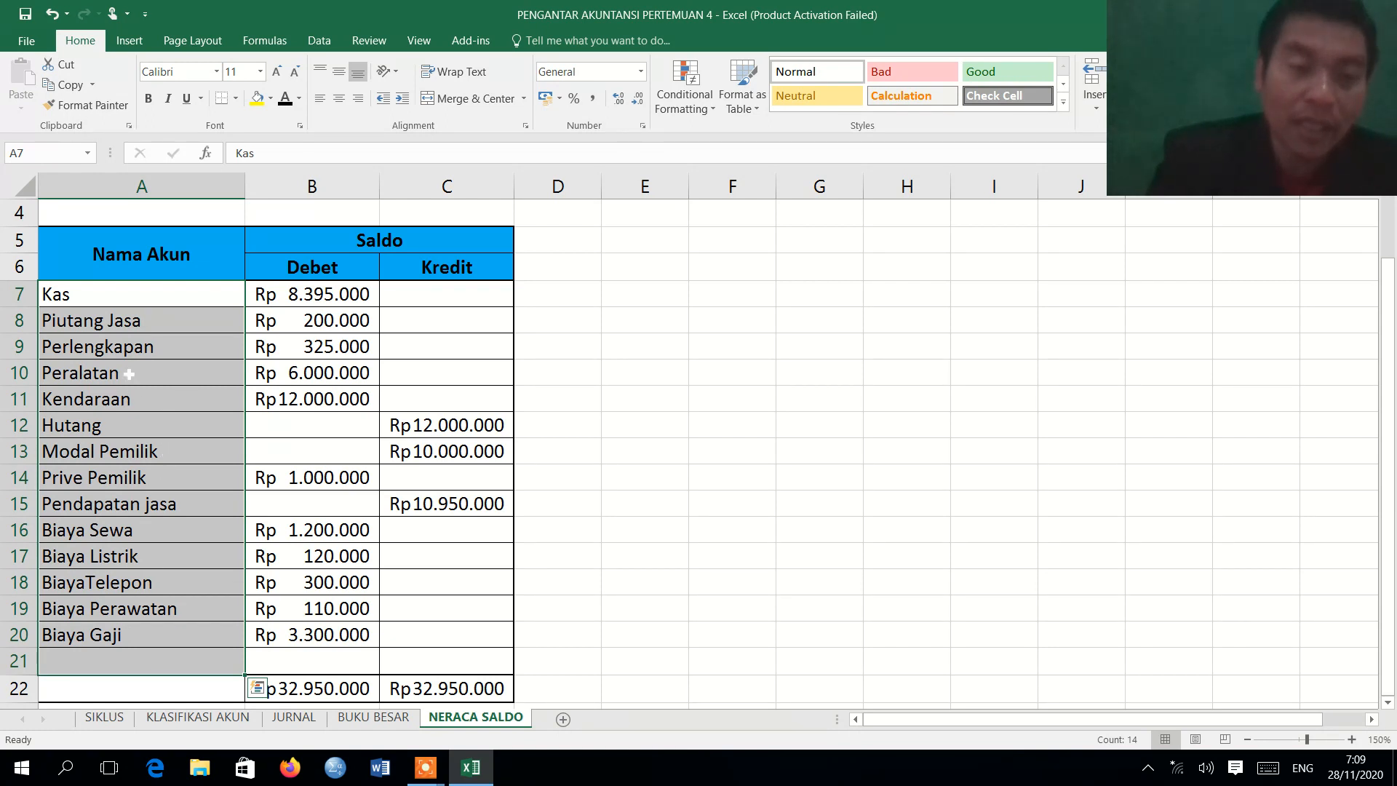
double_click(141, 295)
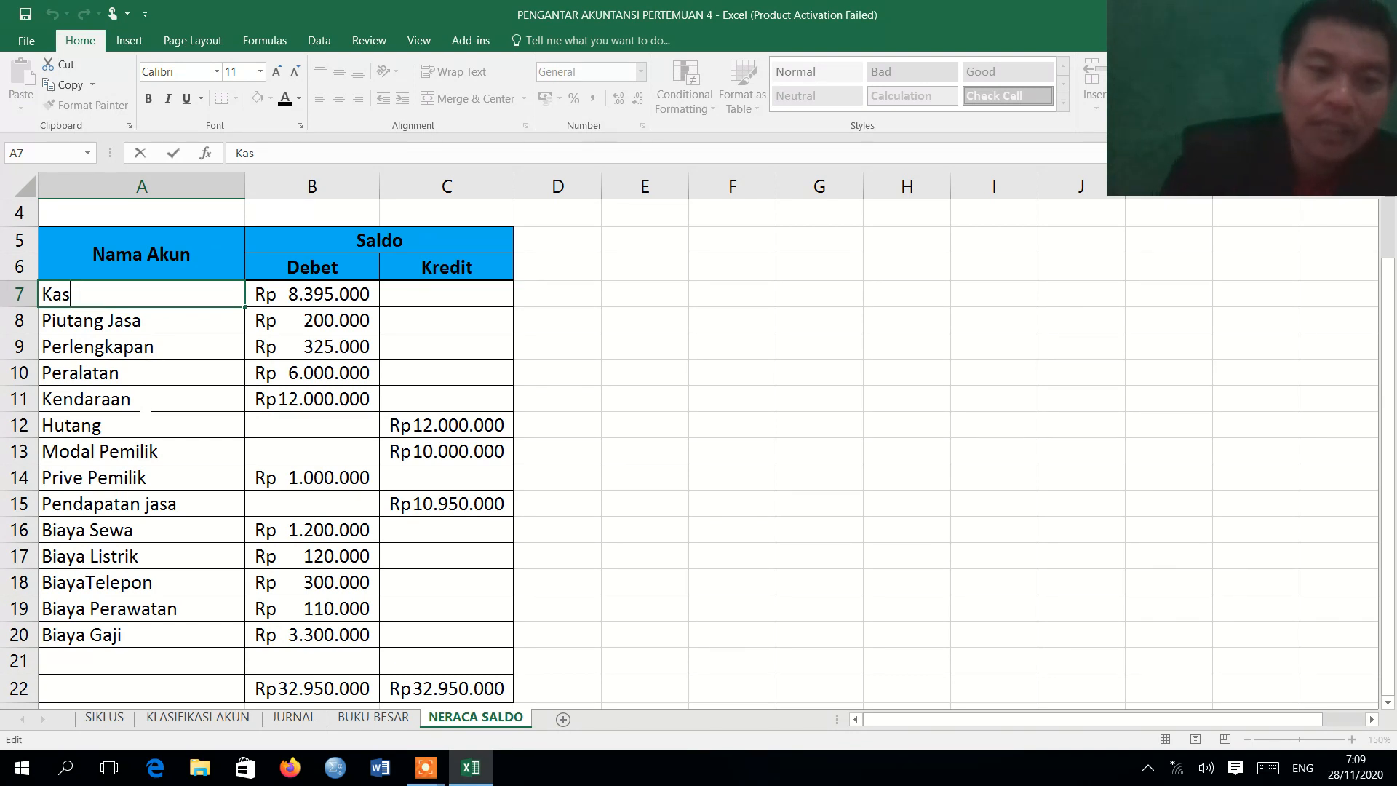
left_click(146, 408)
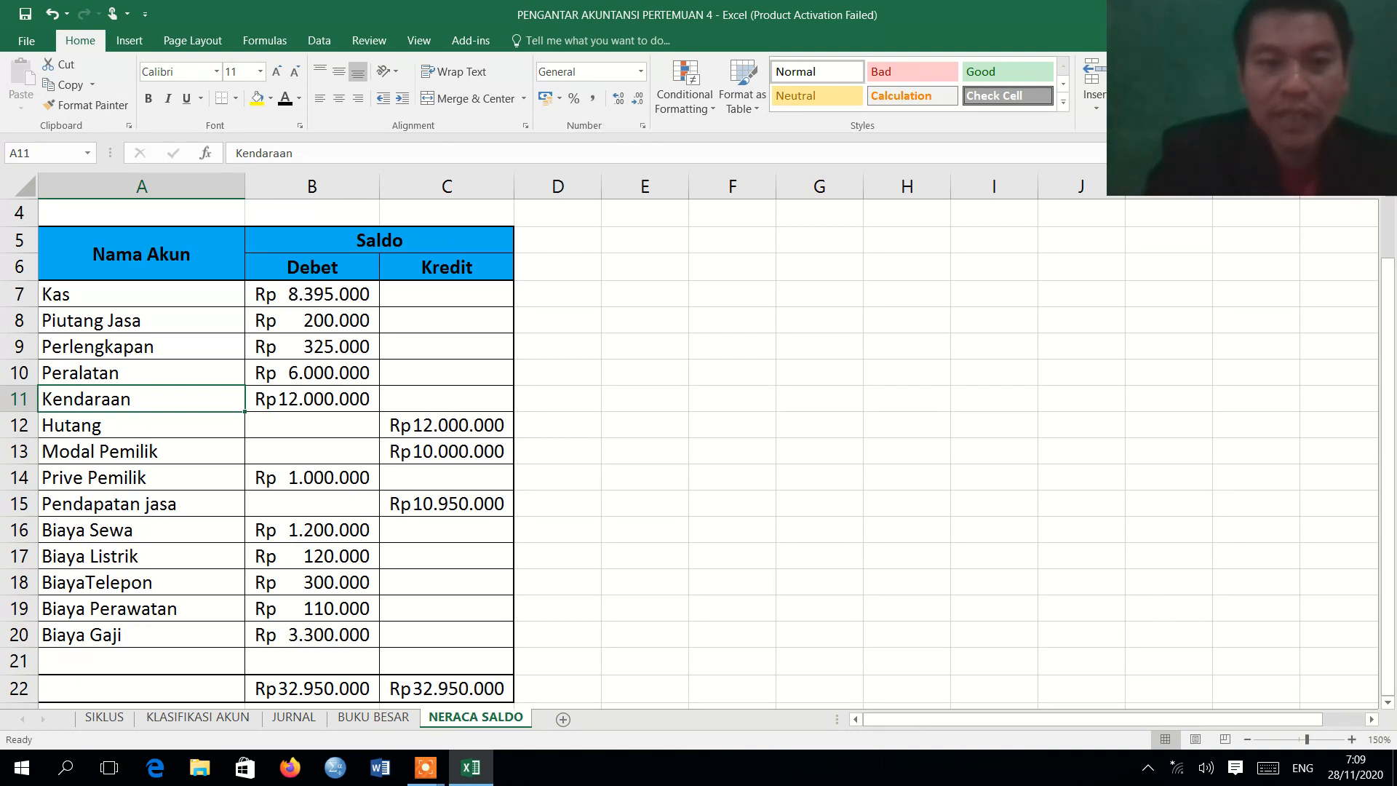
Trace the Kas debit balance in B7 of NERACA SALDO back to the KAS Saldo cell G16 on BUKU BESAR.
left_click(318, 299)
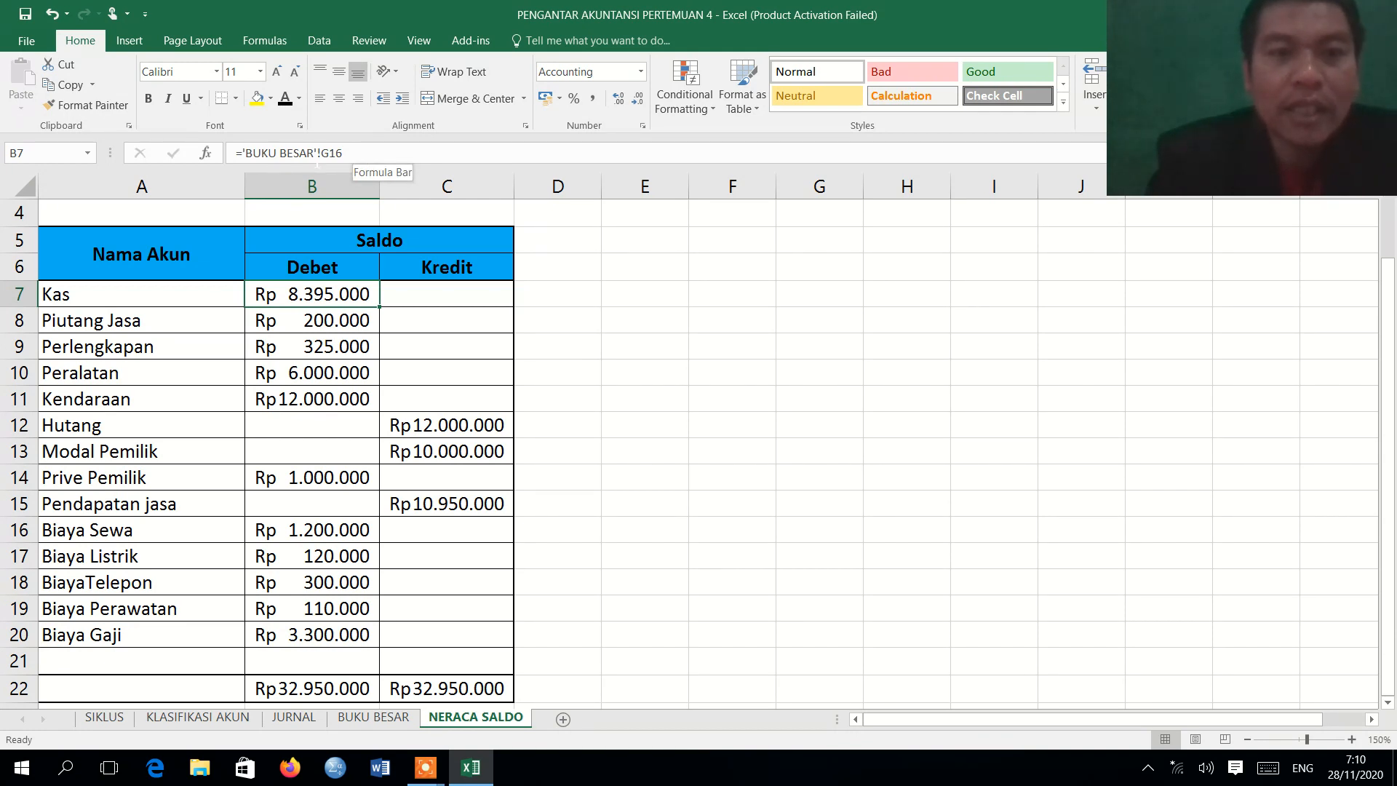
left_click(371, 717)
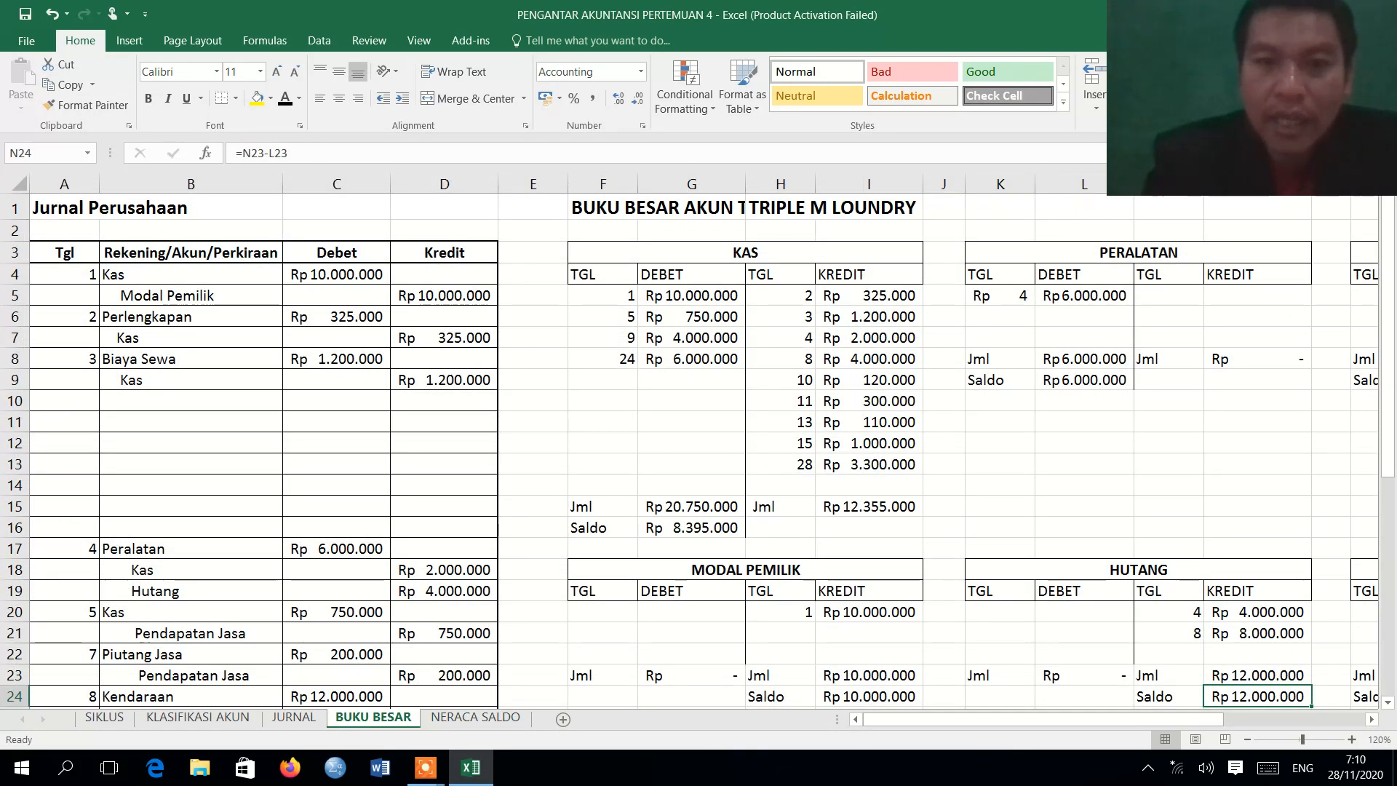
left_click(693, 526)
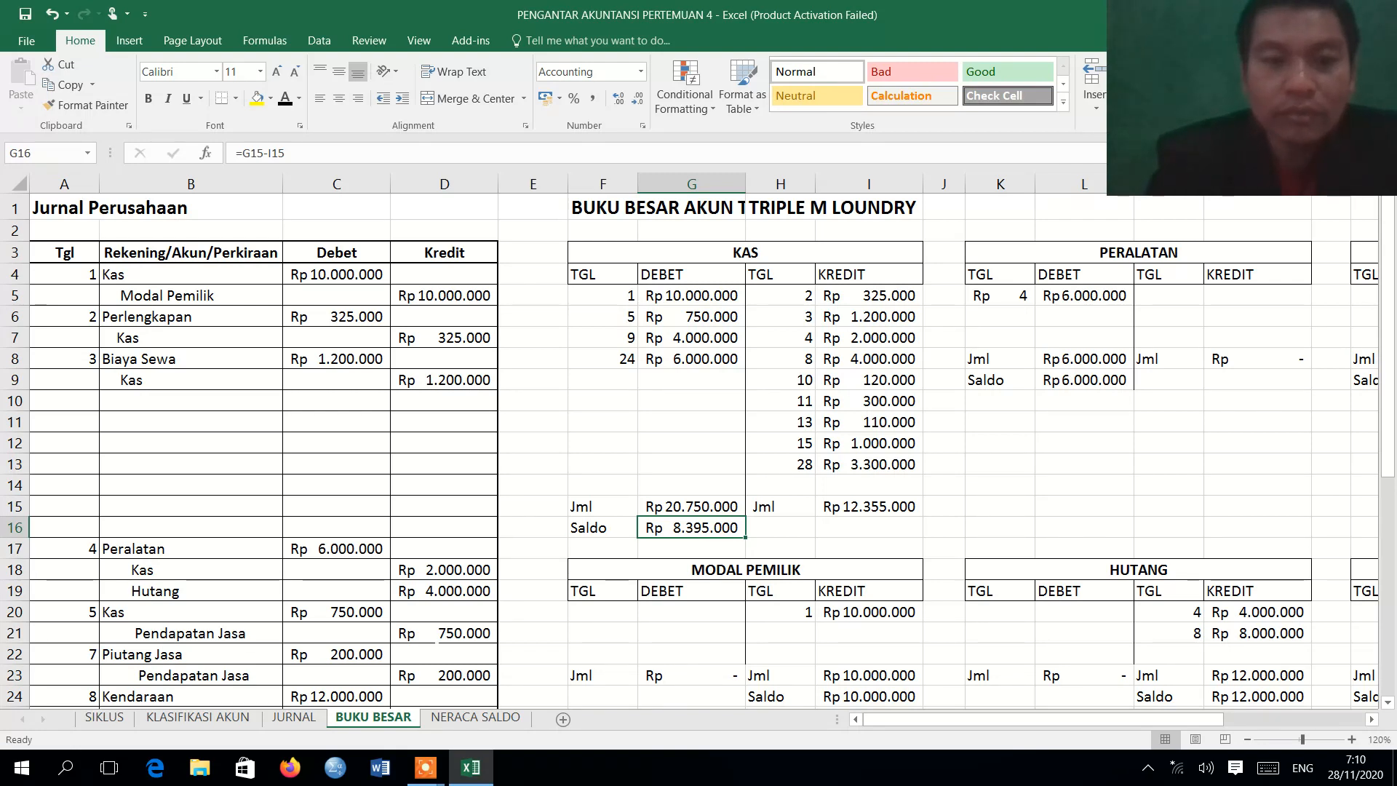
left_click(453, 717)
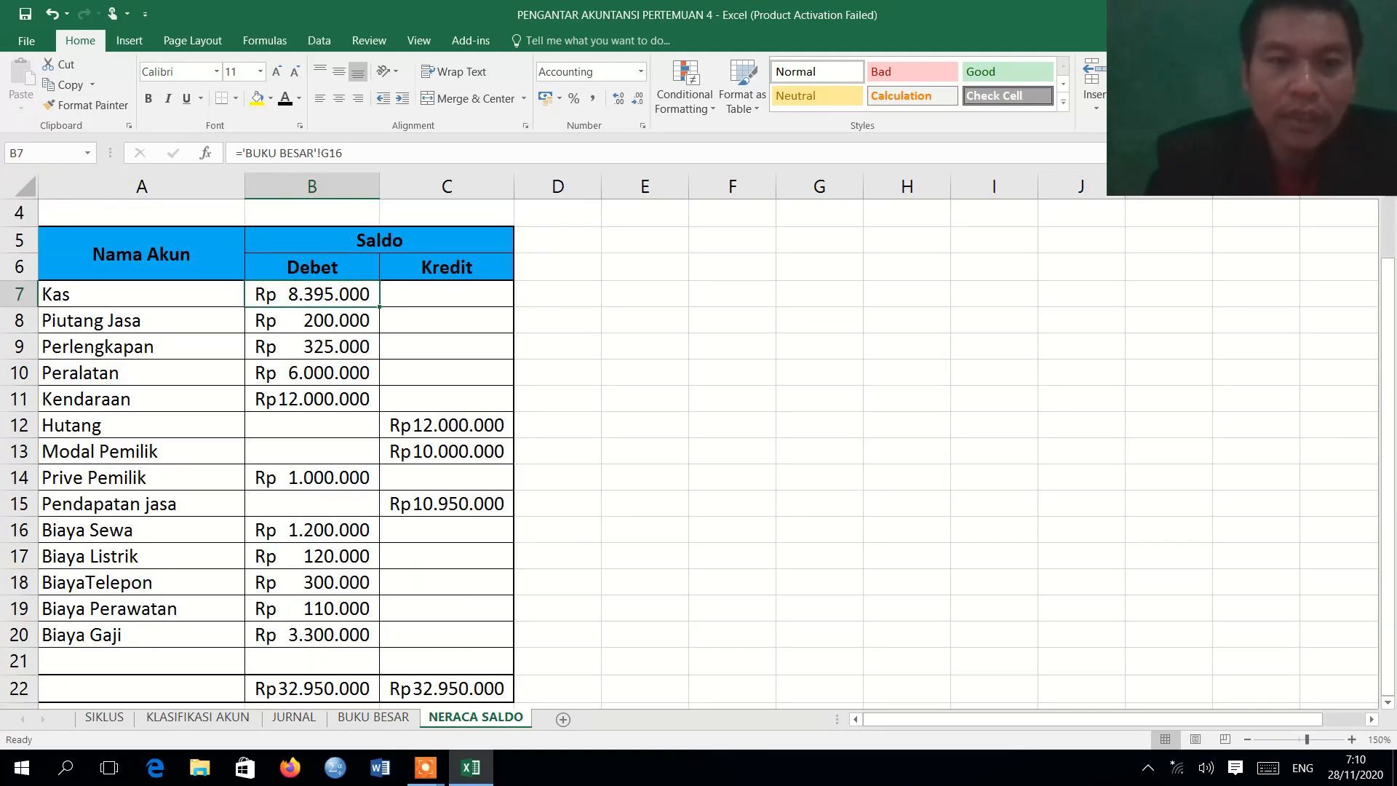
Check the Piutang Jasa reference in B8 and the Debet total formula in B22 of NERACA SALDO, comparing with PERALATAN Saldo L9 on BUKU BESAR.
left_click(318, 328)
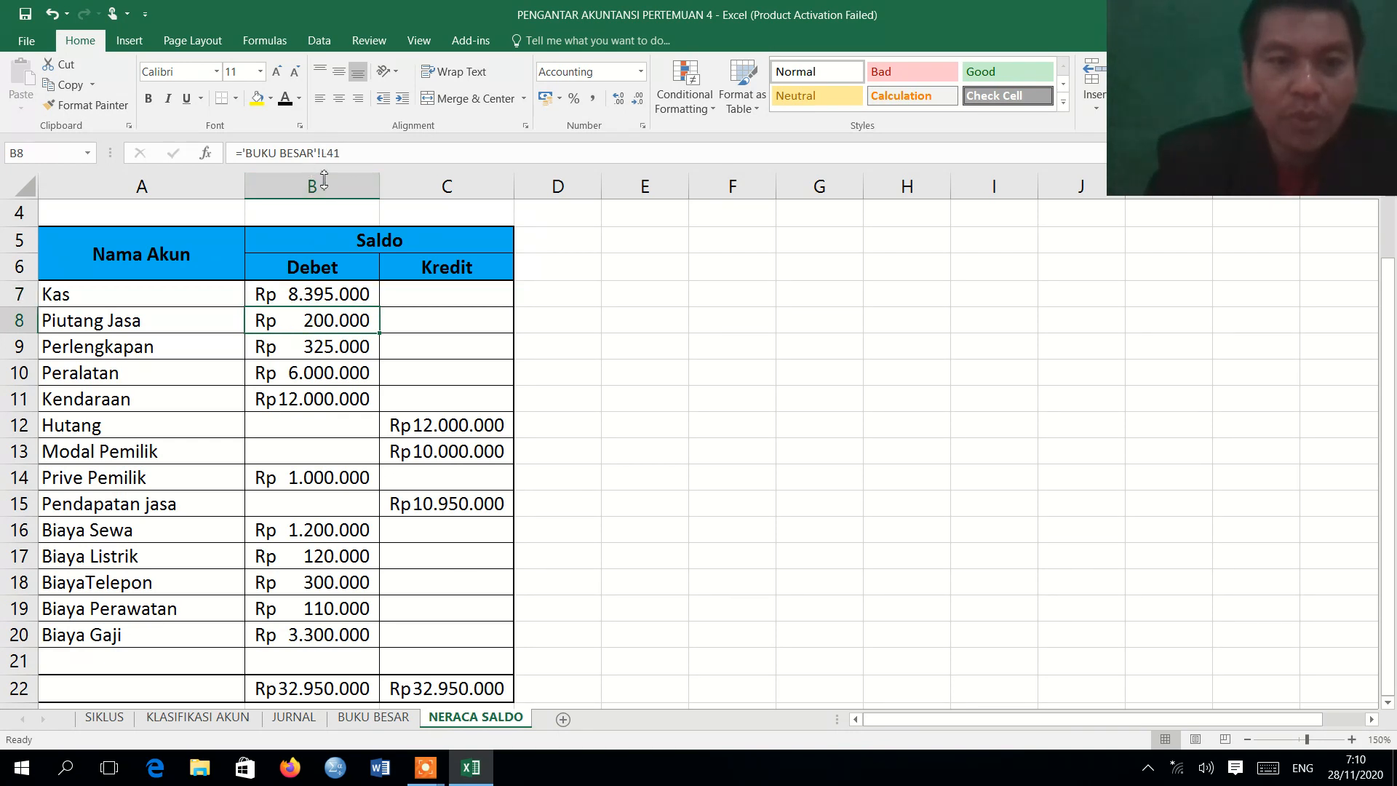
left_click(374, 717)
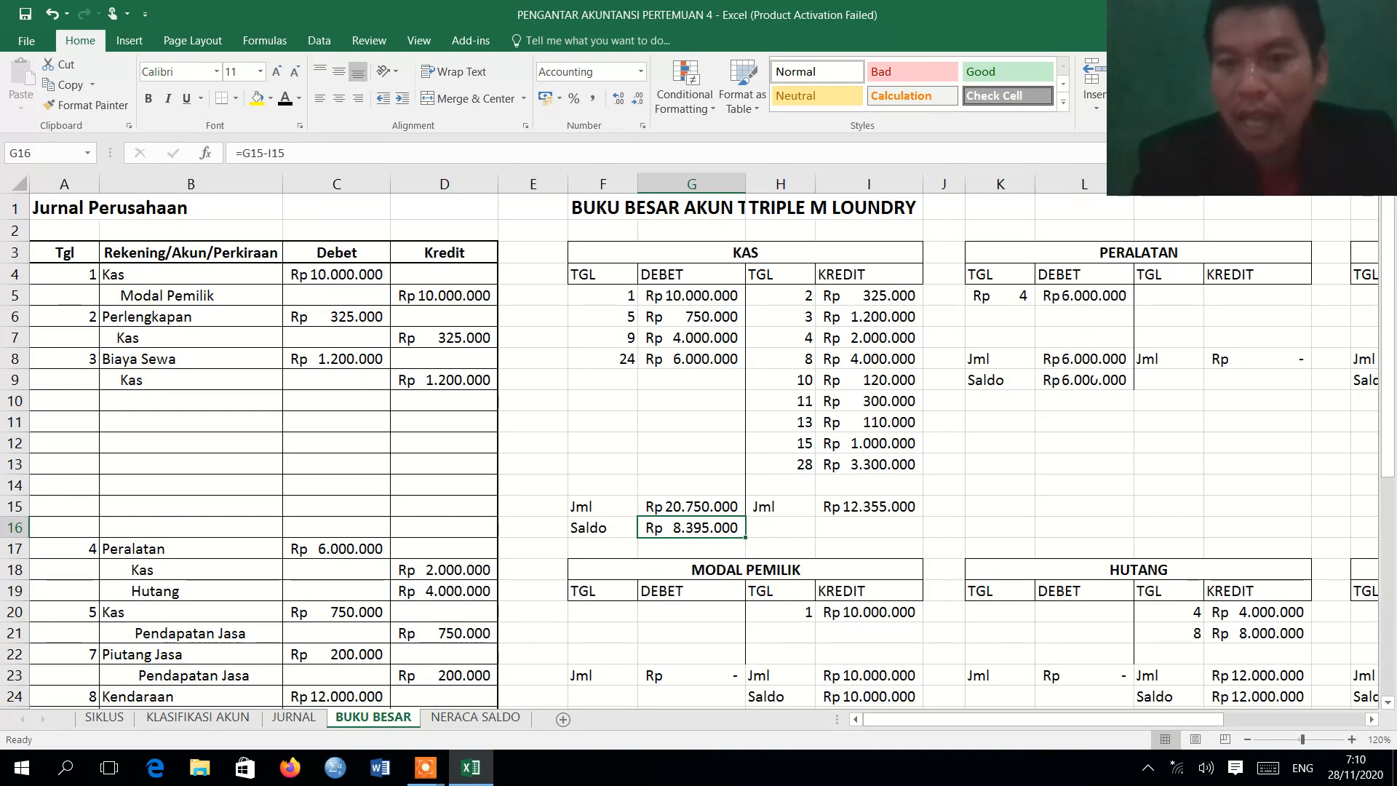
left_click(1097, 379)
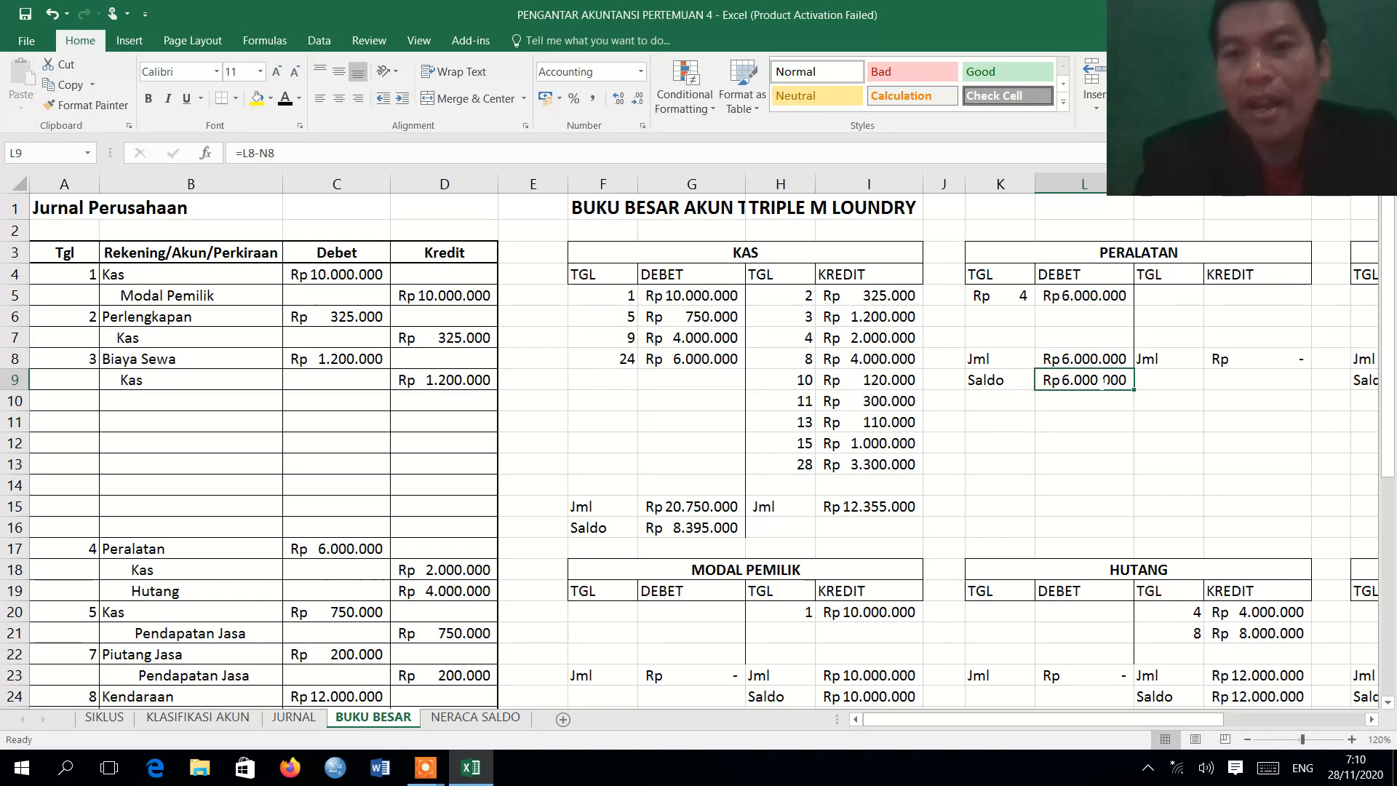
left_click(473, 717)
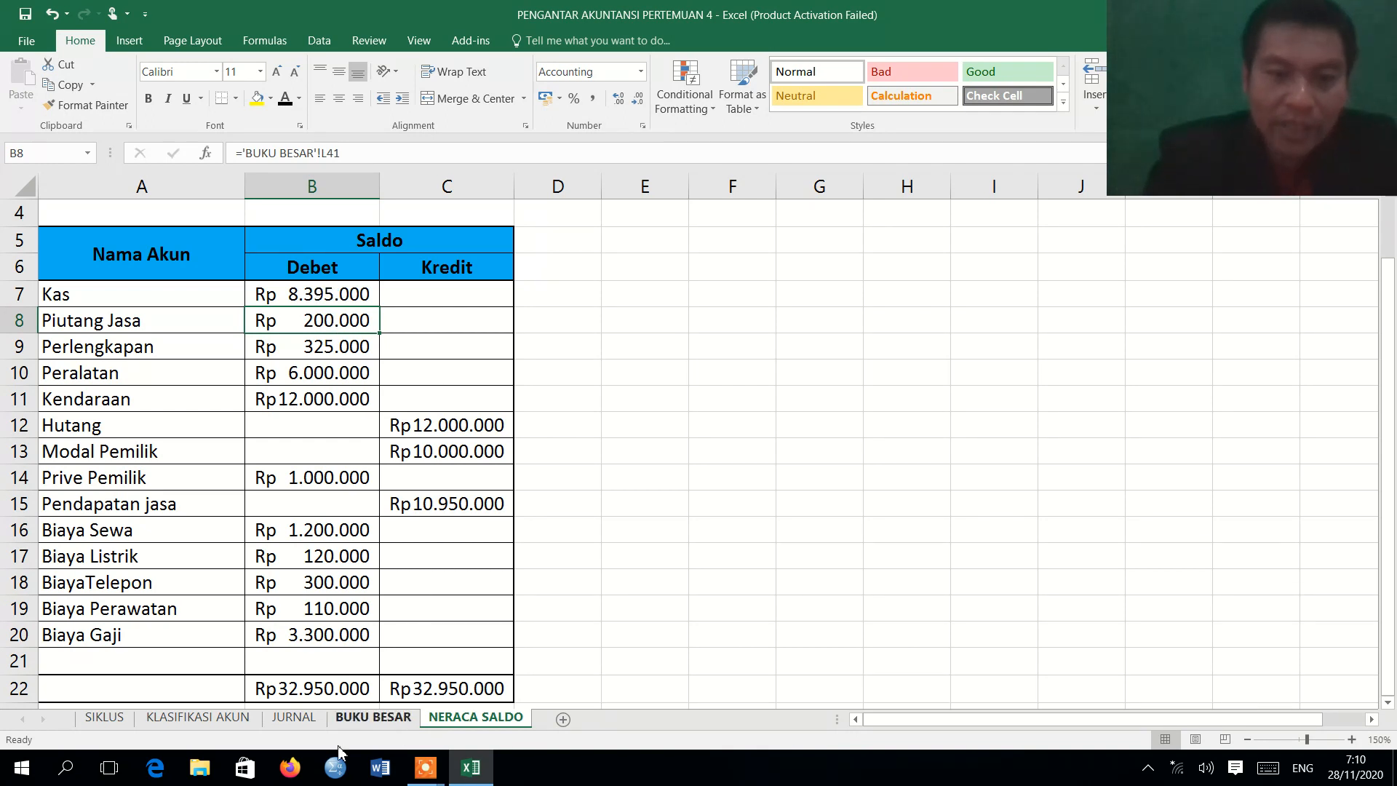
left_click(373, 717)
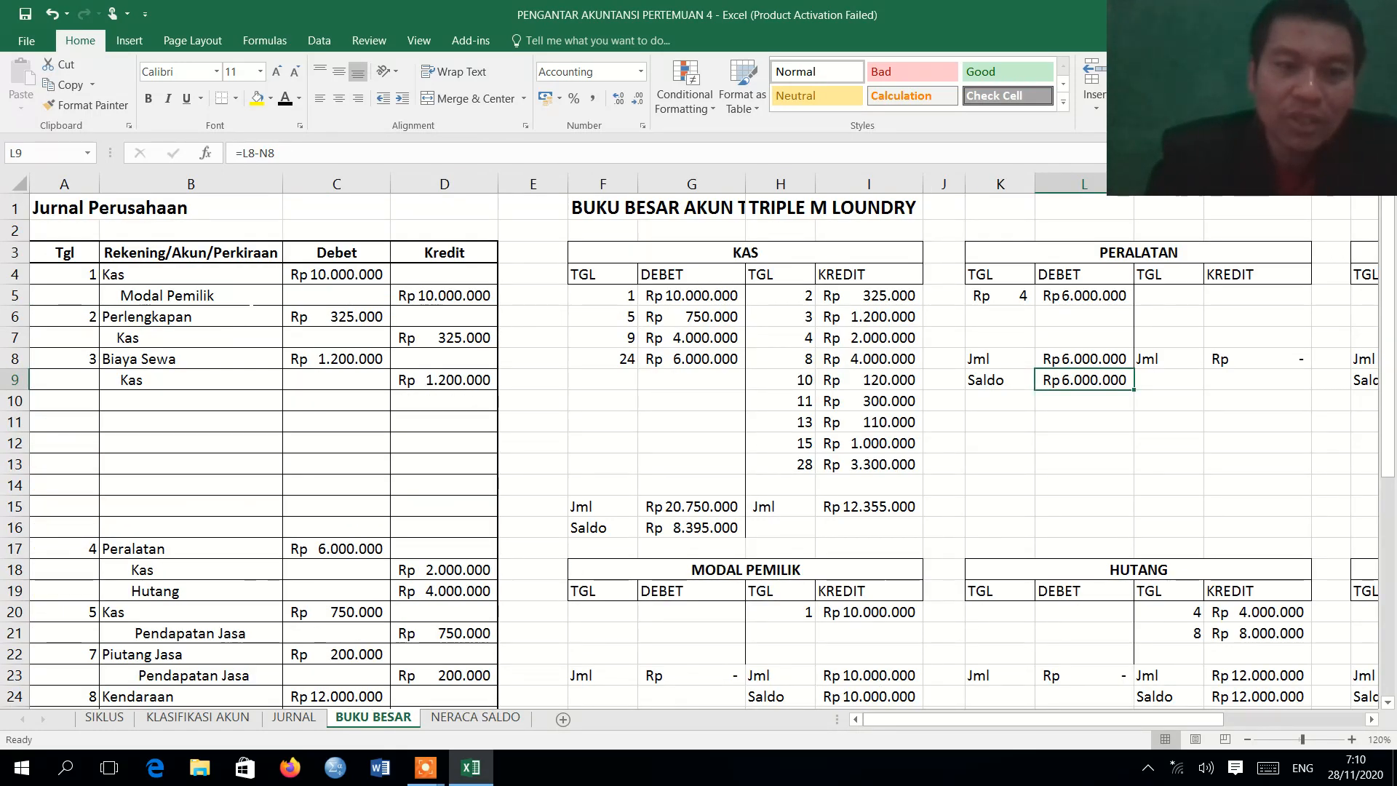
left_click(476, 718)
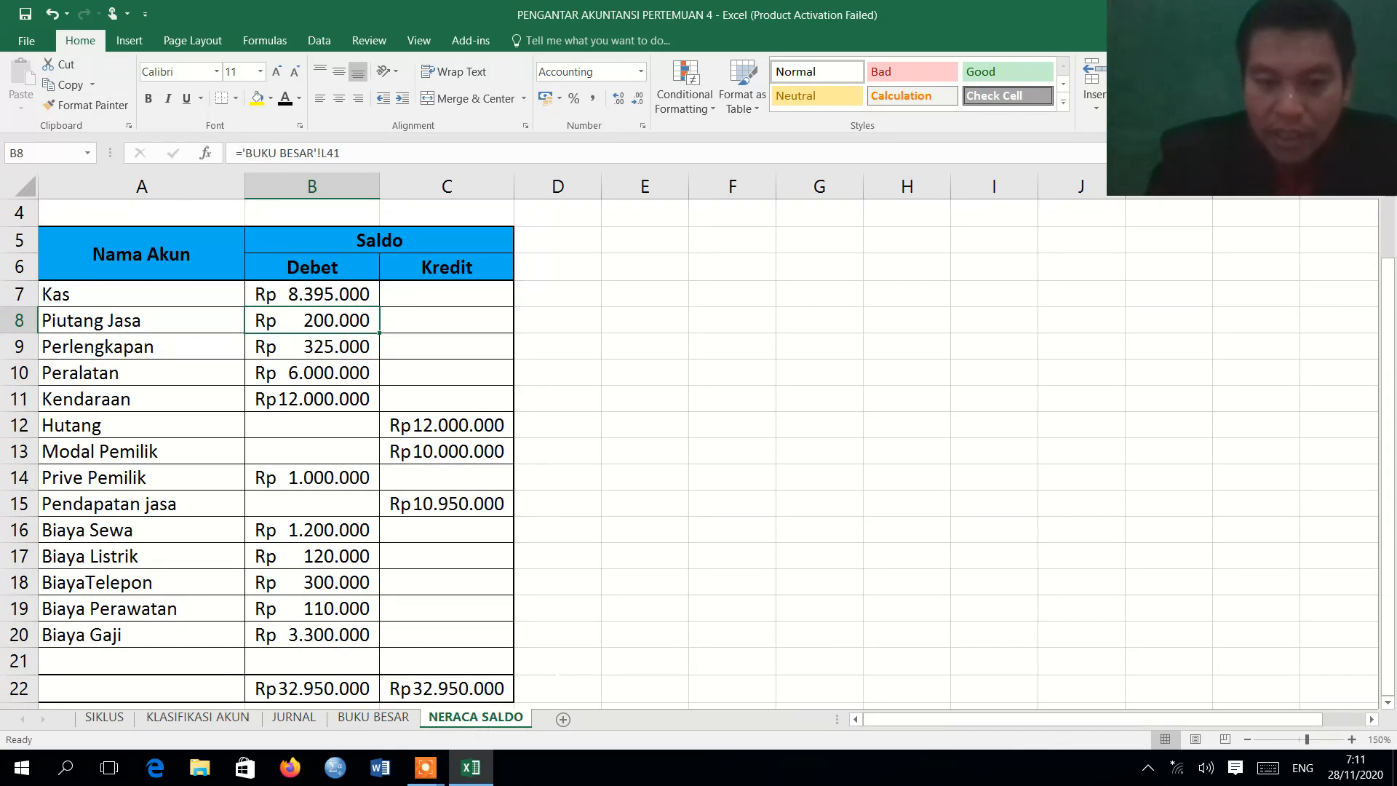
left_click(306, 689)
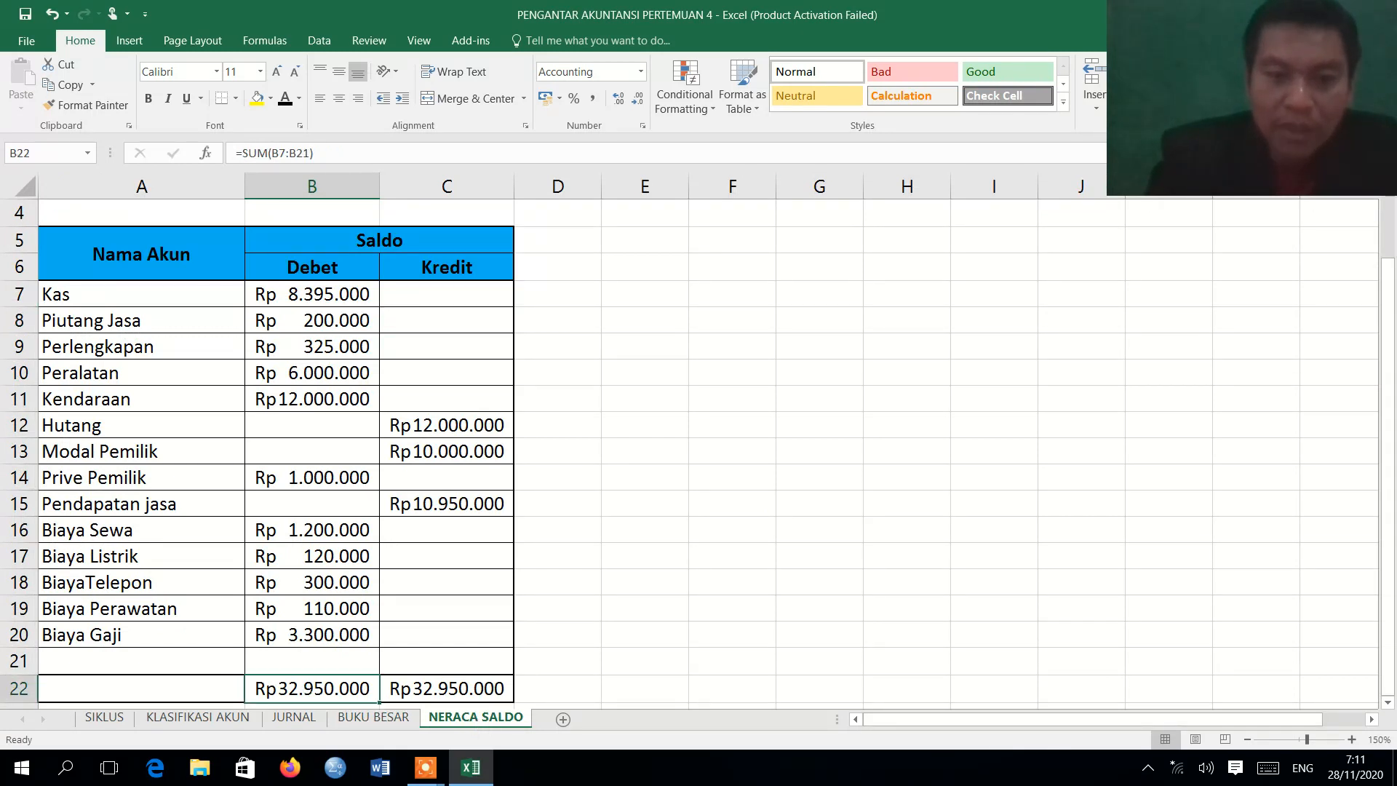
Check the Kredit total formula in C22 of NERACA SALDO, then review the BUKU BESAR and JURNAL sheets and return to the trial balance.
left_click(440, 691)
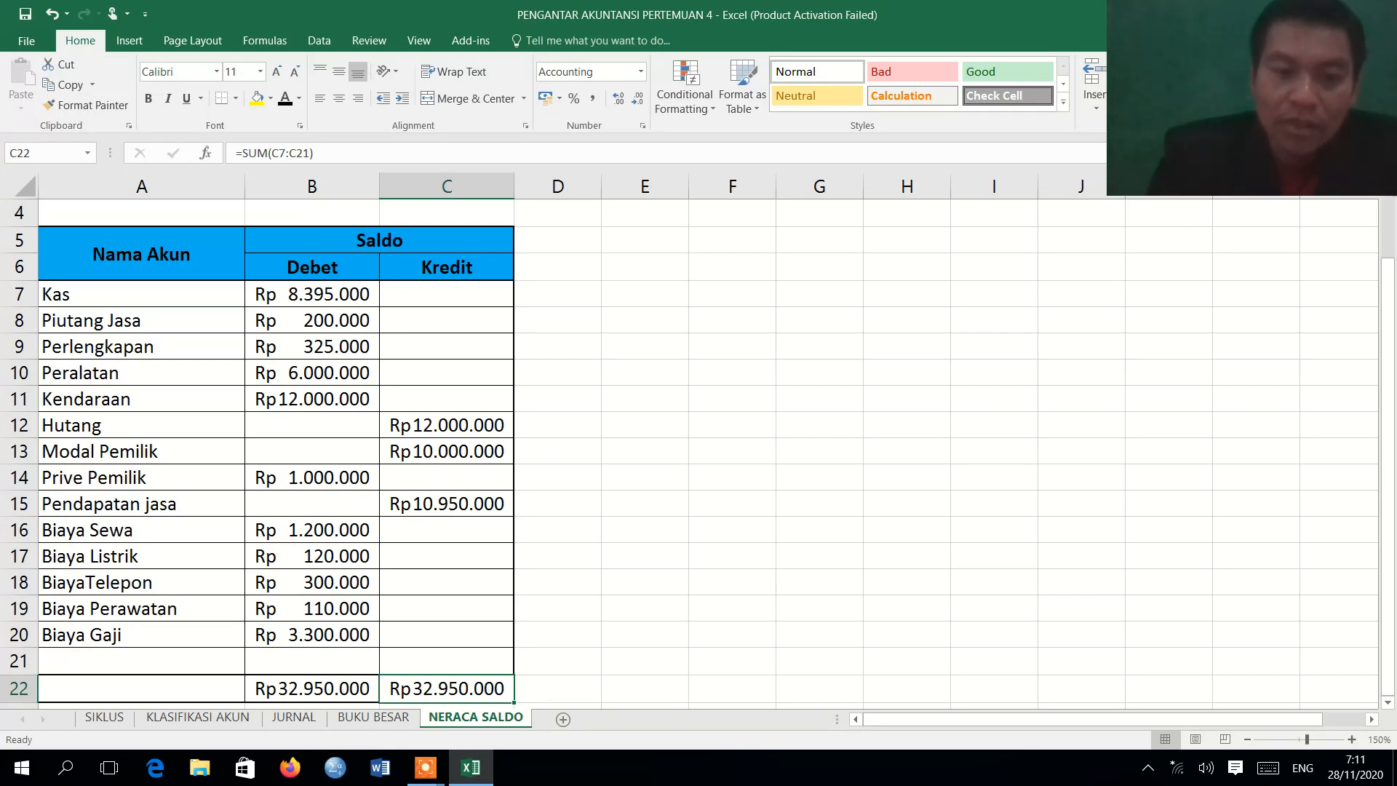
left_click(374, 717)
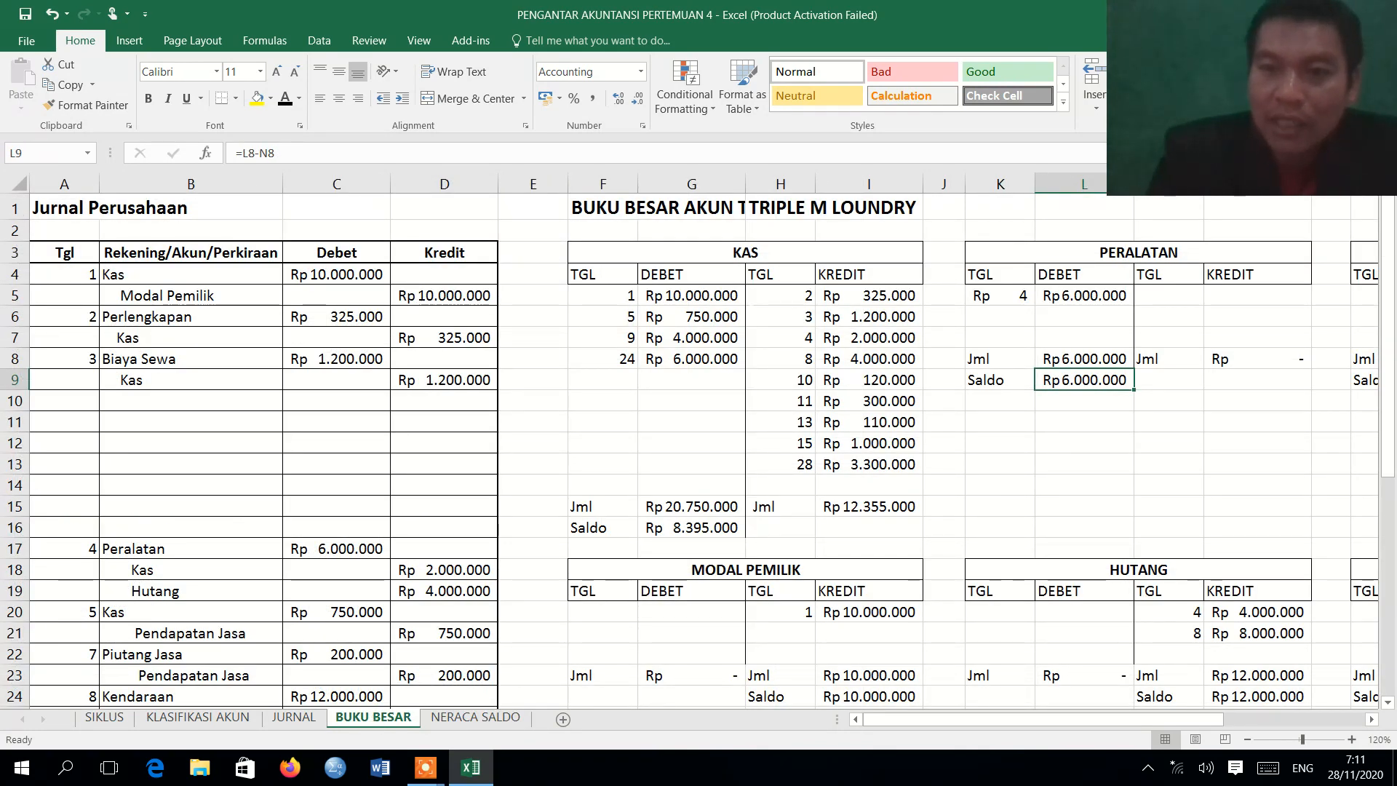
left_click(296, 718)
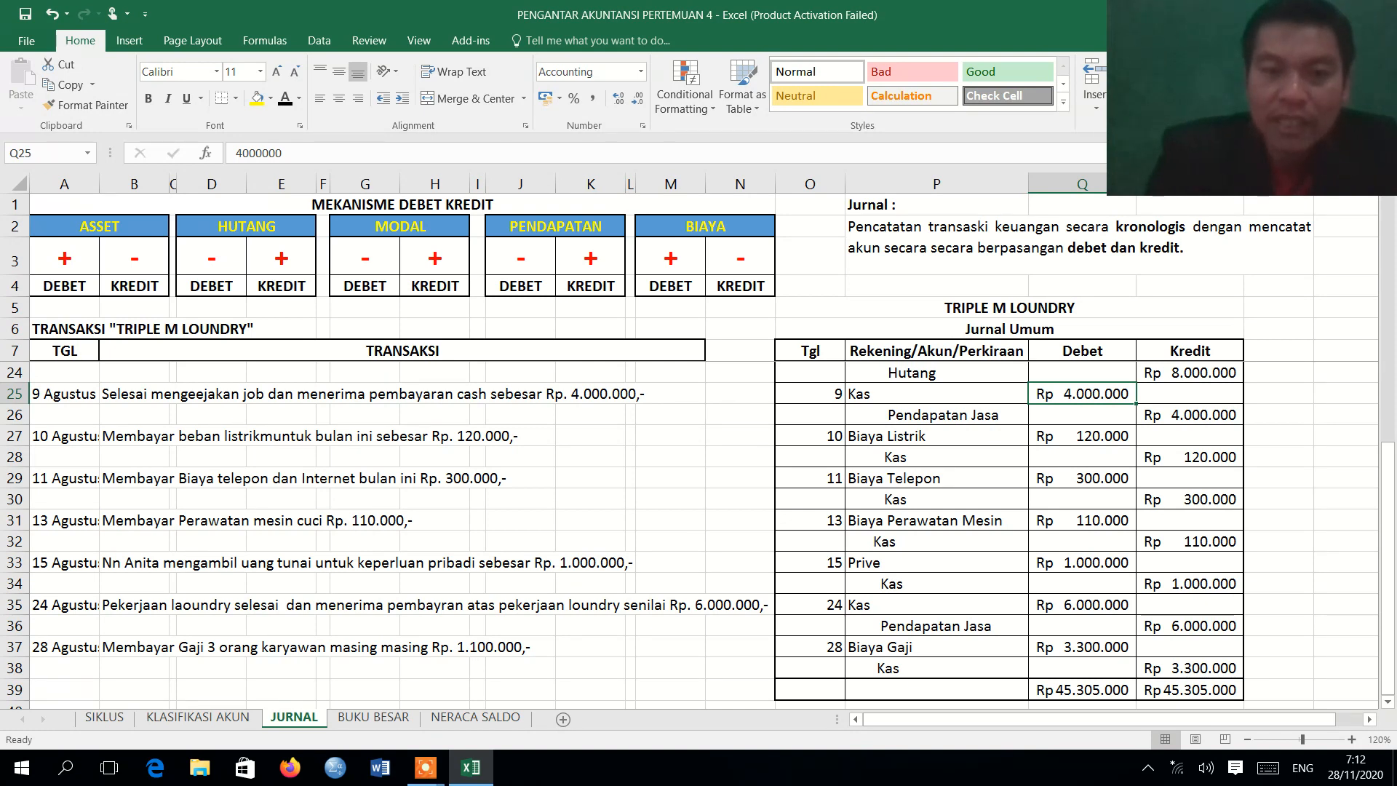
left_click(371, 719)
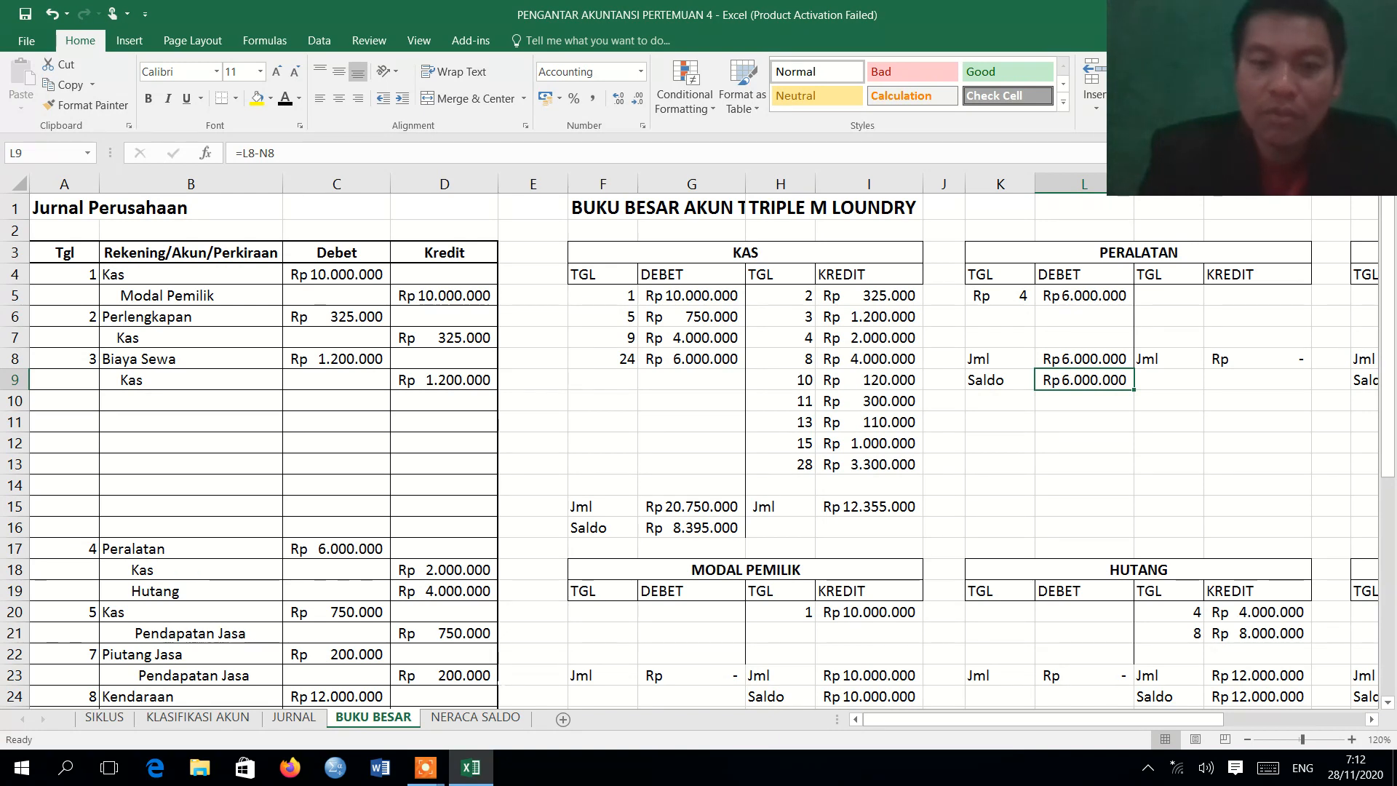
left_click(459, 720)
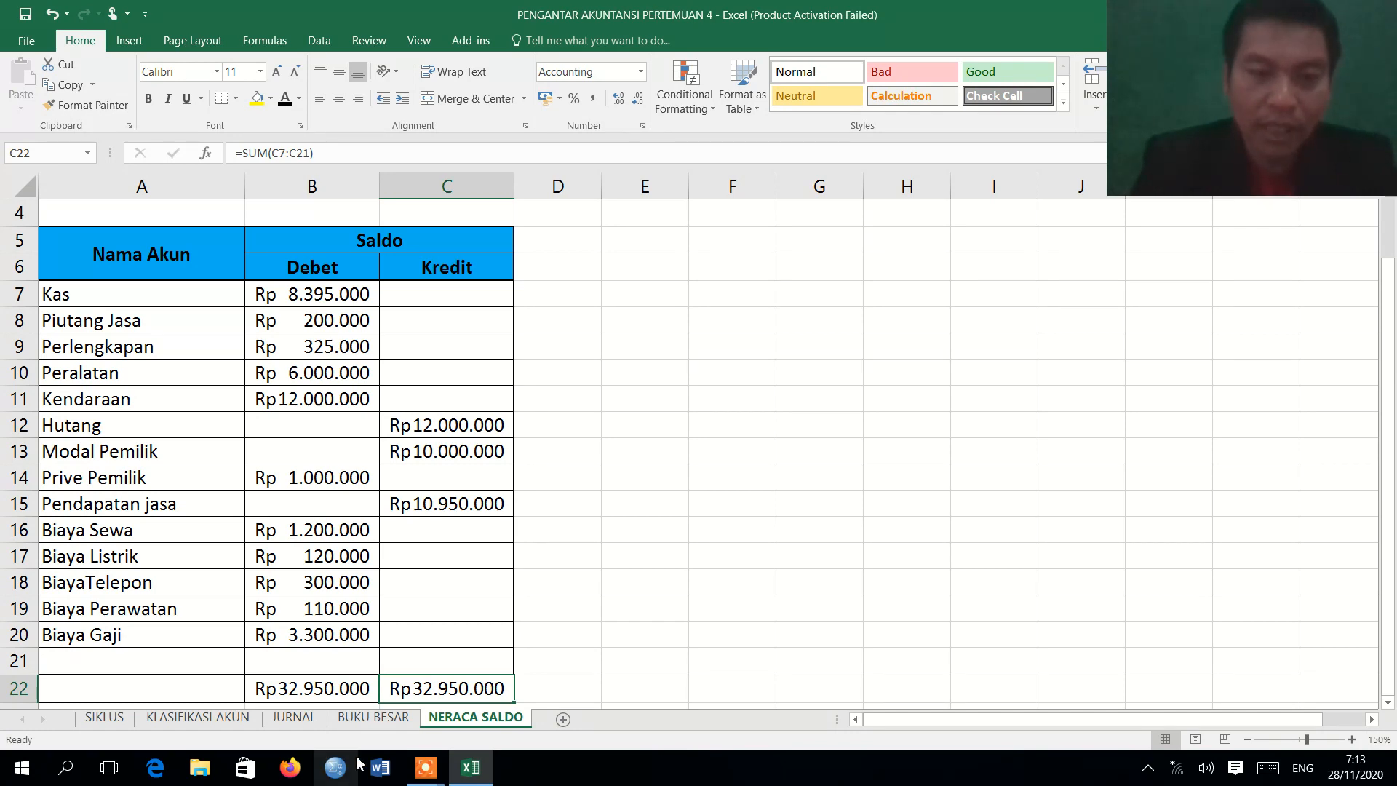
Bring up the Icecream Screen Recorder control bar, move it clear above the taskbar, and return to the Excel workbook.
mouse_move(424, 770)
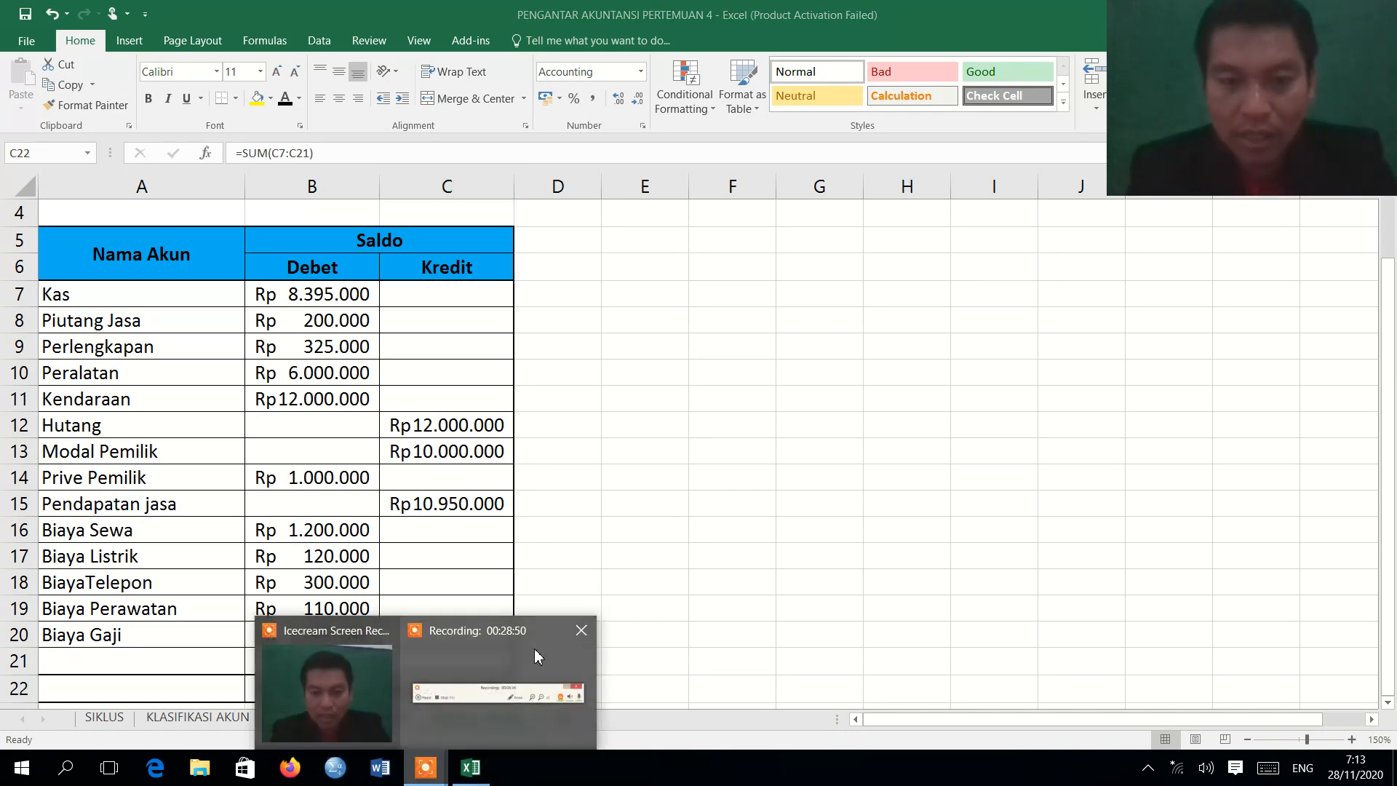
mouse_move(534, 657)
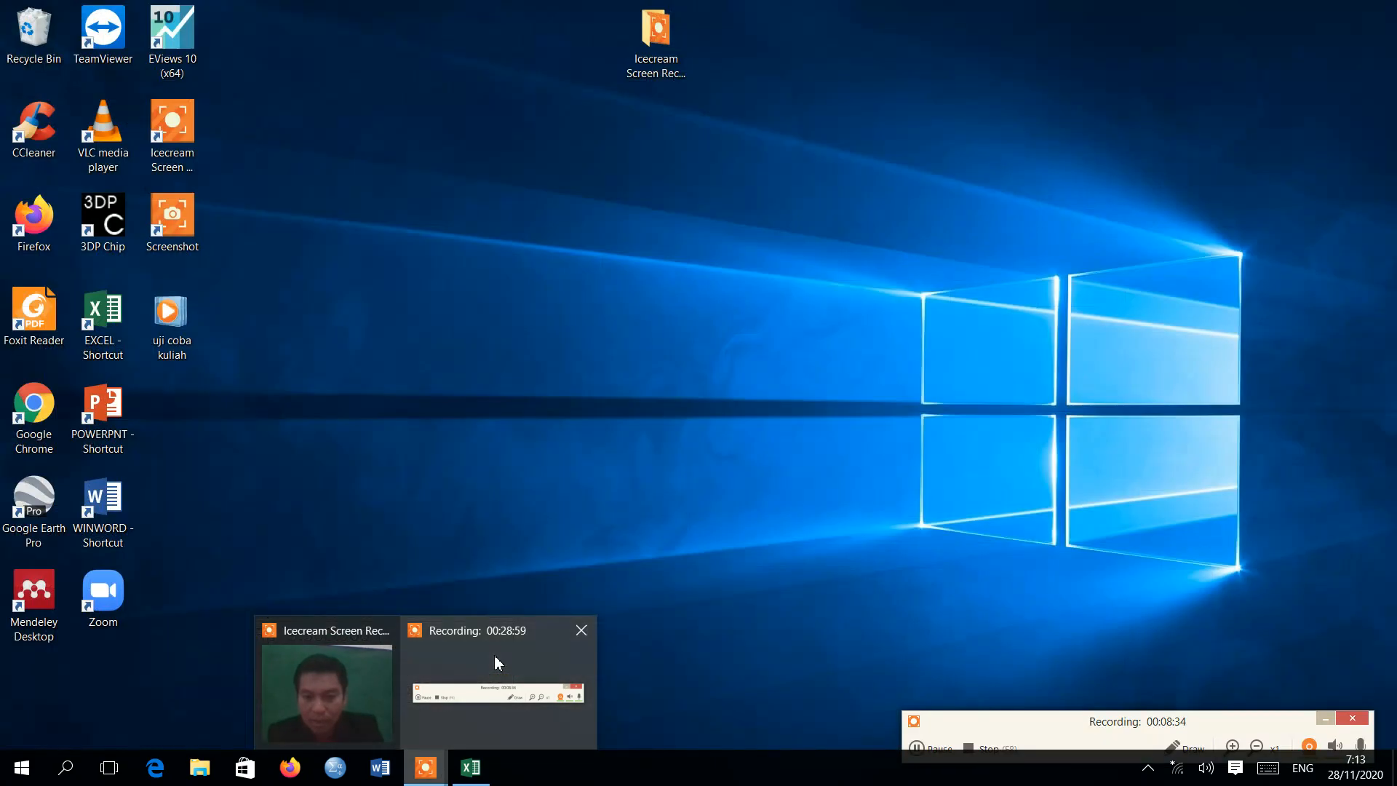
left_click(495, 654)
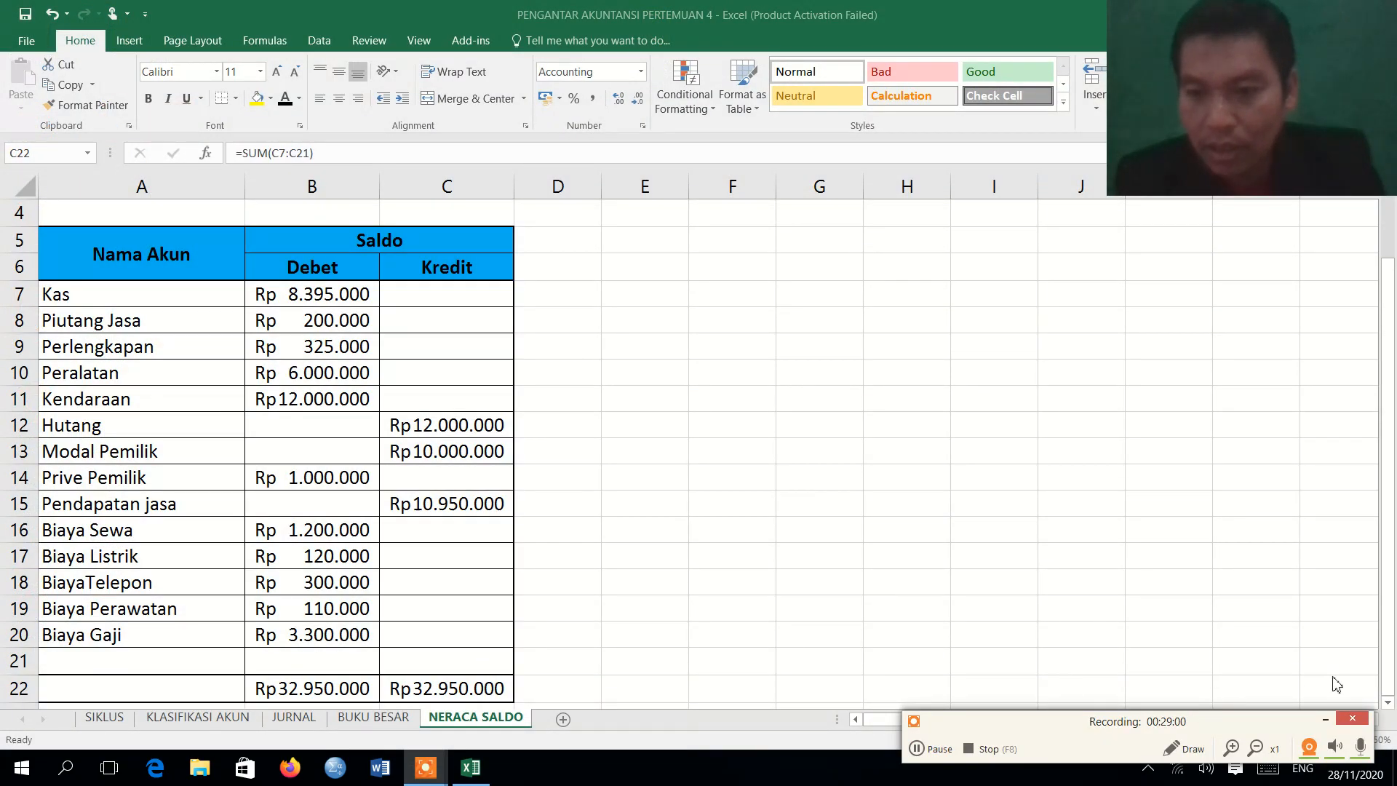
left_click_drag(1262, 726, 1266, 670)
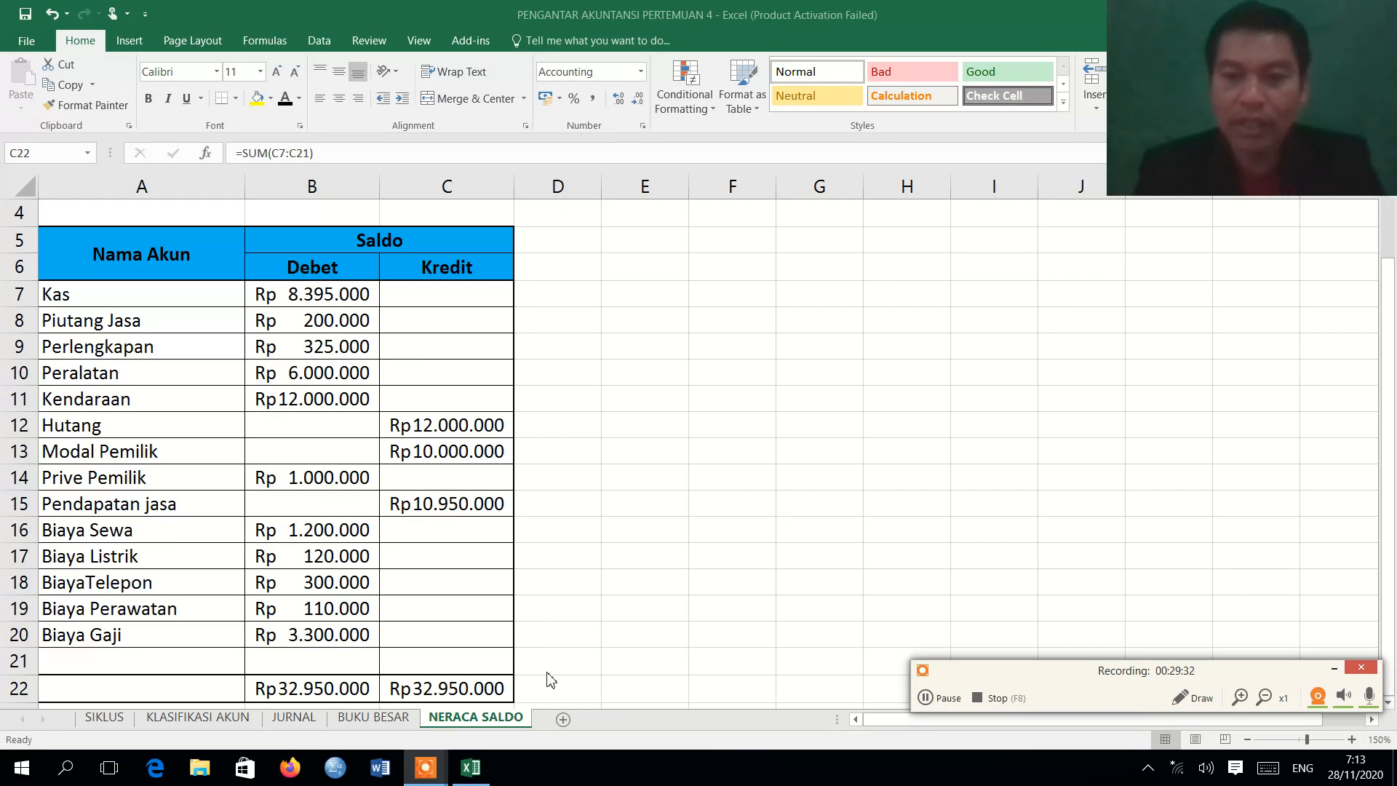
left_click(305, 723)
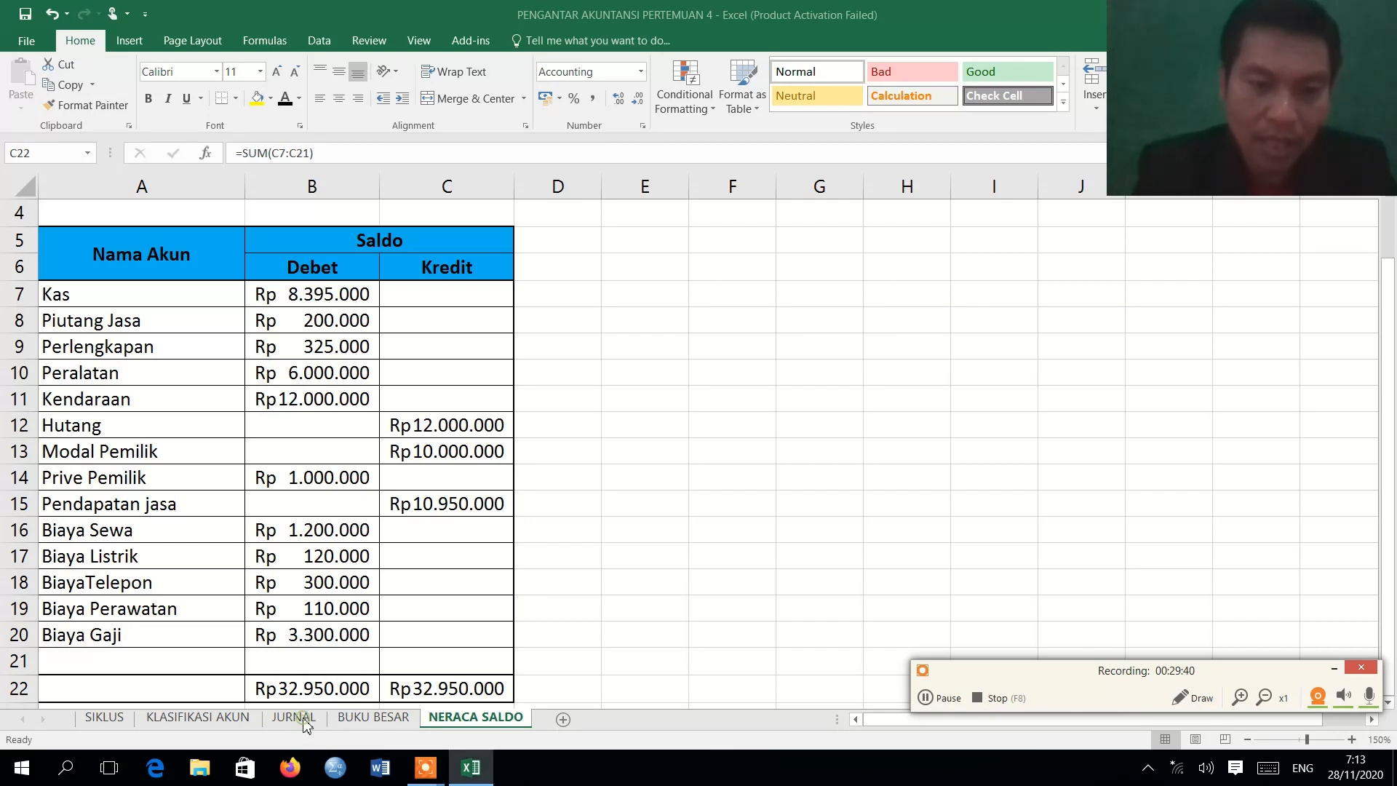